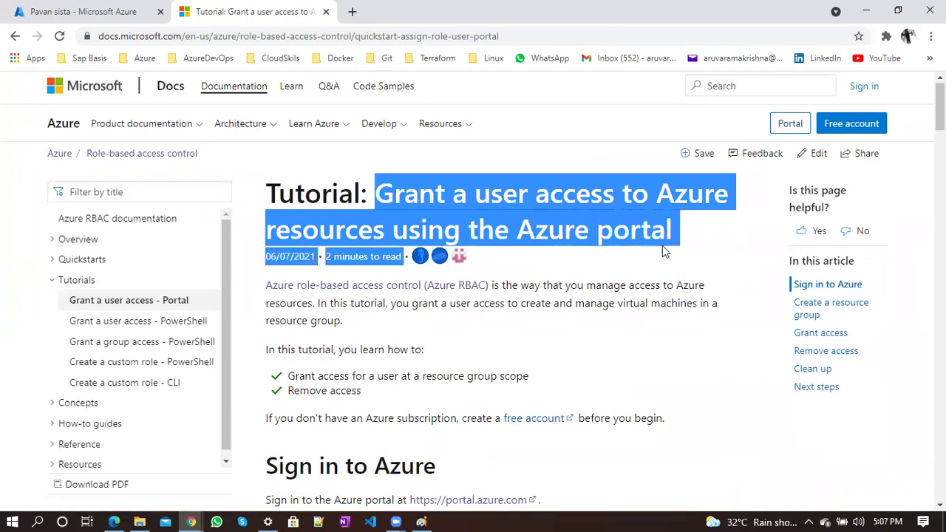
Scroll through the Azure RBAC tutorial article in Microsoft Docs
{"action": "left_click", "coordinate": [665, 250]}
{"action": "scroll", "coordinate": [665, 249], "scroll_direction": "down", "scroll_amount": 6}
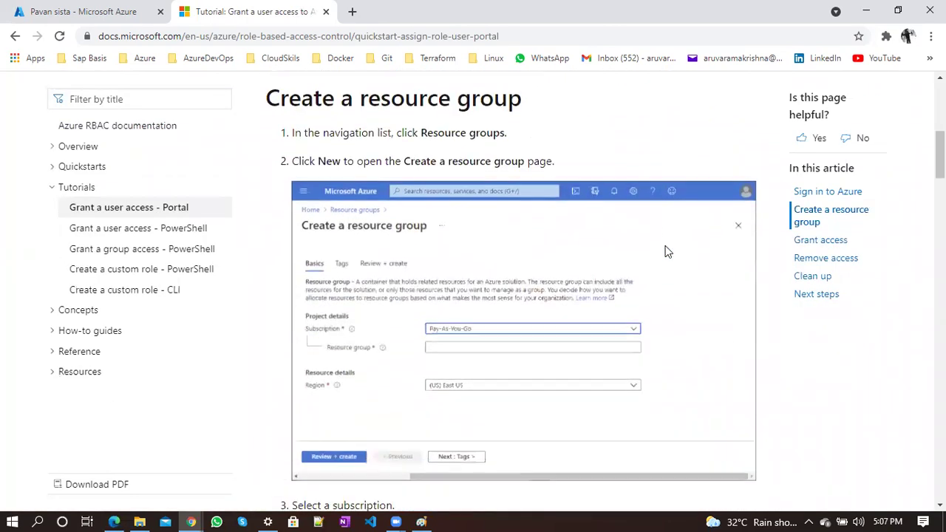
{"action": "scroll", "coordinate": [436, 268], "scroll_direction": "down", "scroll_amount": 10}
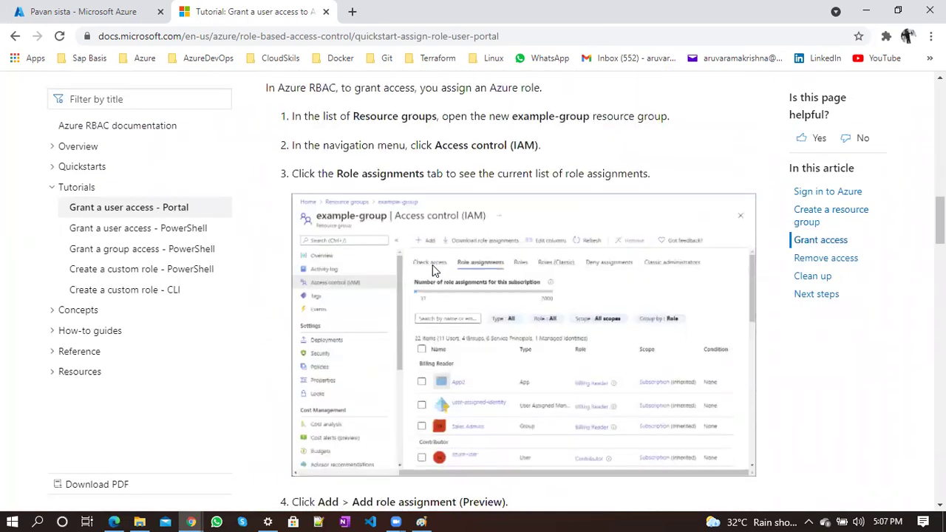
{"action": "scroll", "coordinate": [432, 268], "scroll_direction": "down", "scroll_amount": 11}
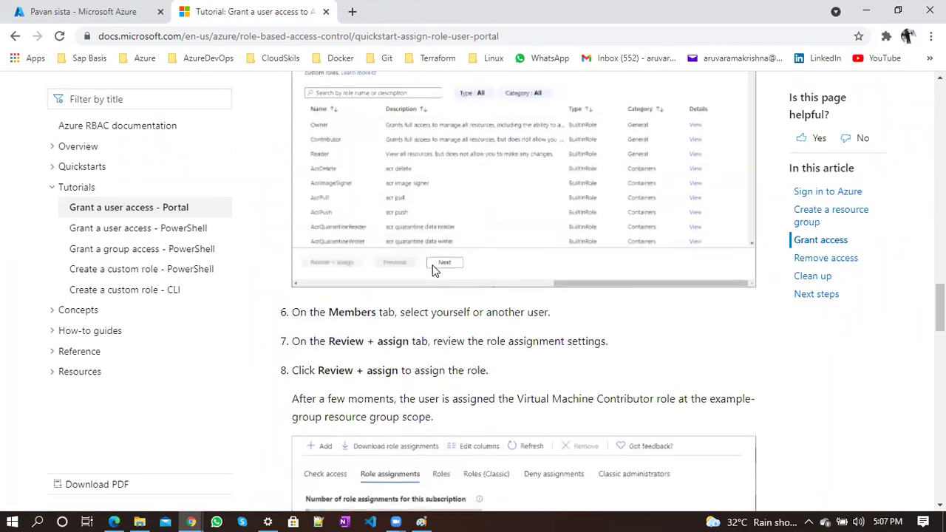
{"action": "scroll", "coordinate": [433, 268], "scroll_direction": "up", "scroll_amount": 10}
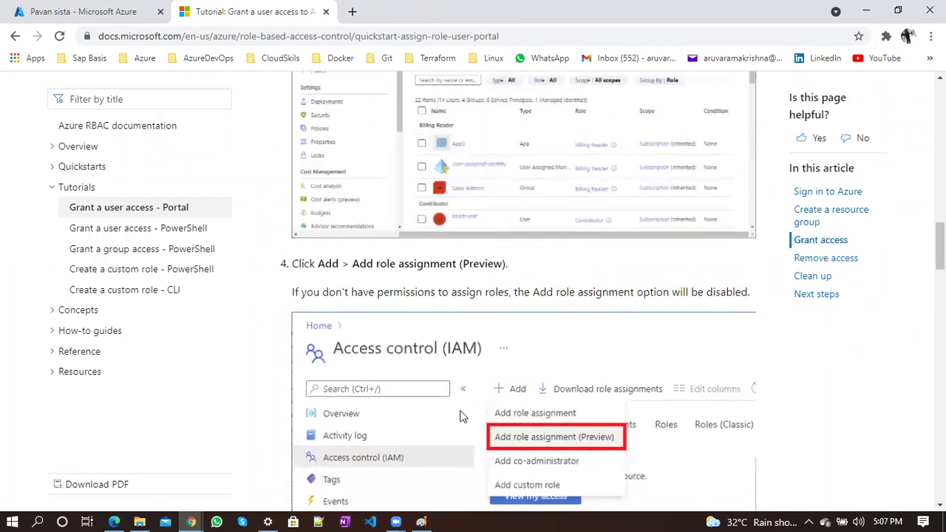
{"action": "scroll", "coordinate": [459, 416], "scroll_direction": "down", "scroll_amount": 7}
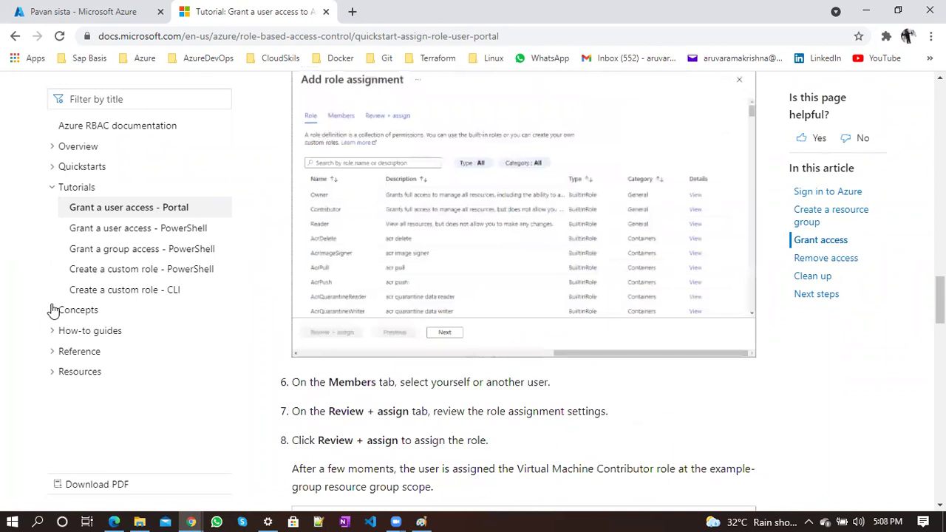
Open the Role definitions article under Concepts and read through it
{"action": "left_click", "coordinate": [54, 310]}
{"action": "left_click", "coordinate": [102, 332]}
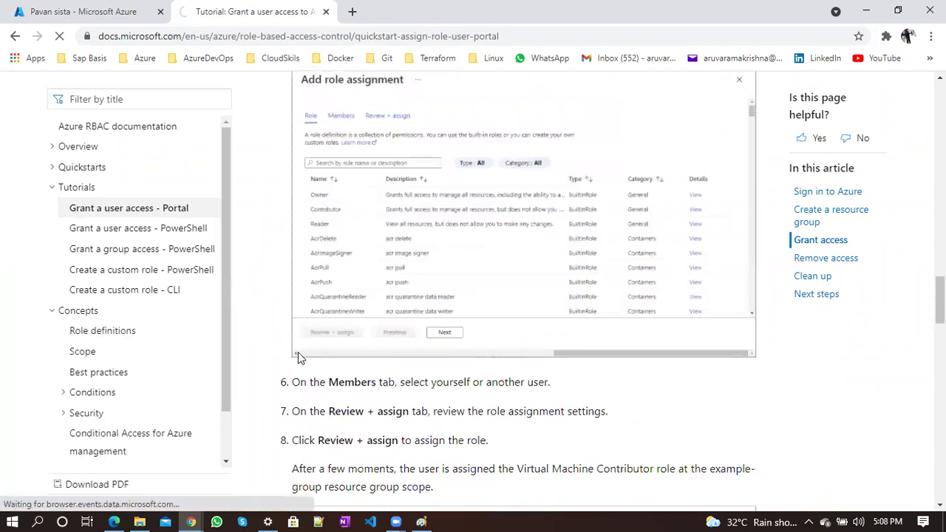
{"action": "scroll", "coordinate": [399, 352], "scroll_direction": "down", "scroll_amount": 10}
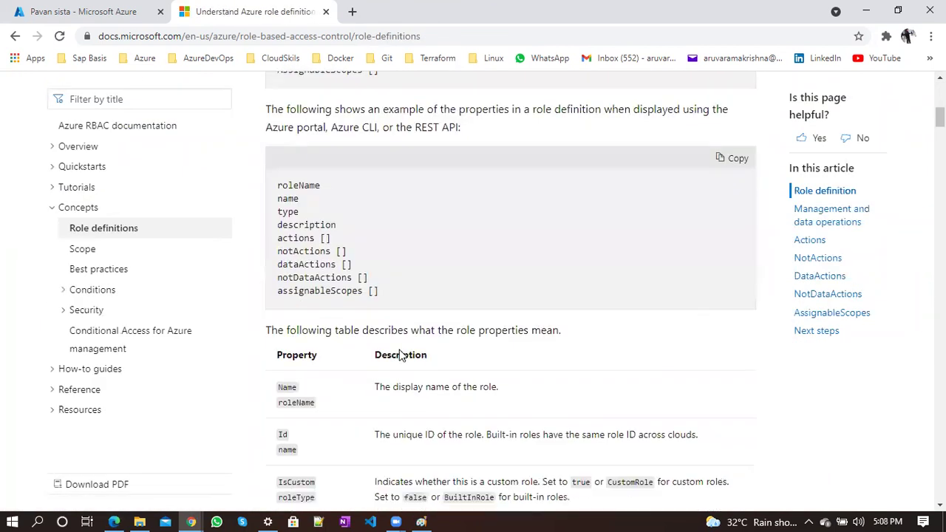
{"action": "scroll", "coordinate": [400, 355], "scroll_direction": "down", "scroll_amount": 20}
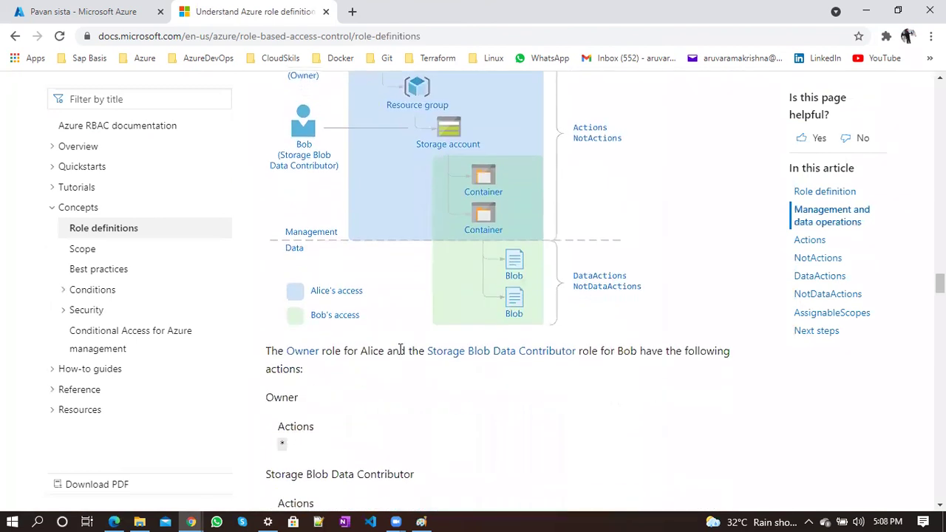
{"action": "scroll", "coordinate": [400, 349], "scroll_direction": "up", "scroll_amount": 1}
{"action": "scroll", "coordinate": [400, 349], "scroll_direction": "down", "scroll_amount": 8}
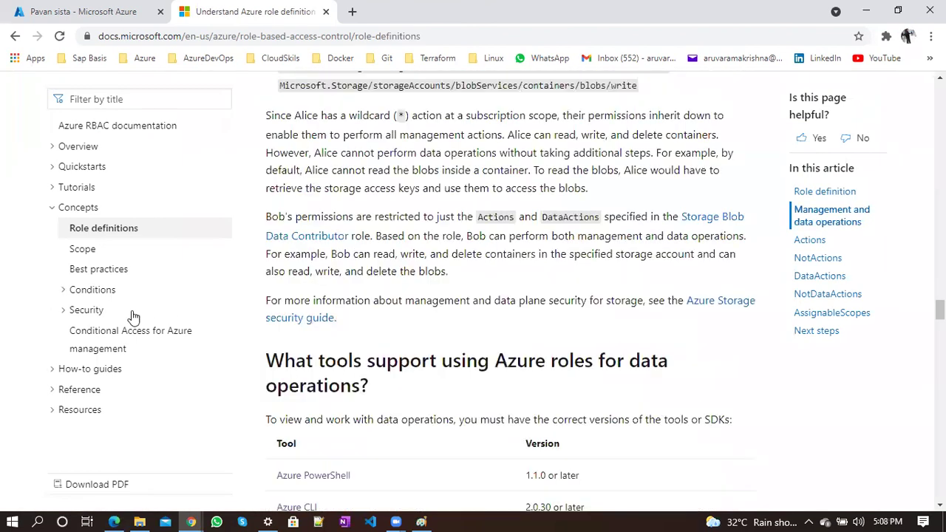
{"action": "left_click", "coordinate": [51, 208]}
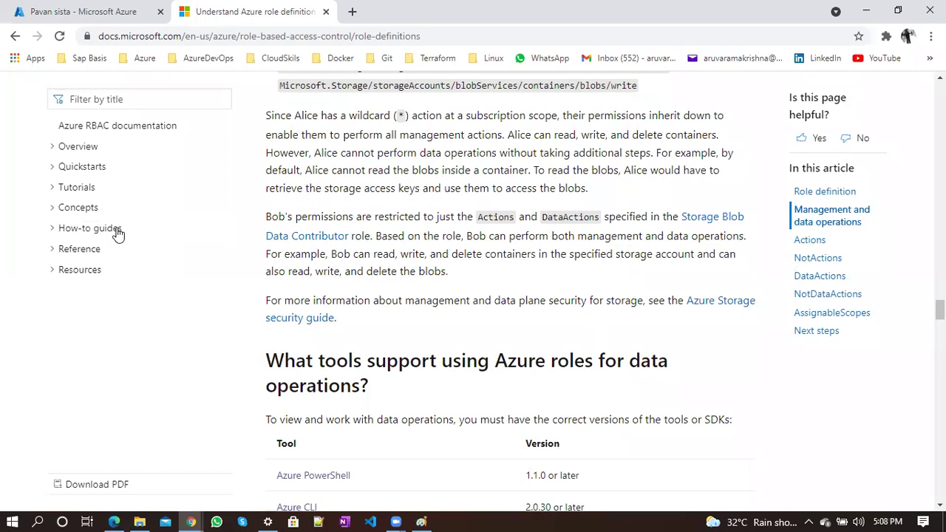
{"action": "scroll", "coordinate": [116, 233], "scroll_direction": "up", "scroll_amount": 6}
In a new tab, search 'azure subscription overview docs' and open the Subscription decision guide
{"action": "left_click", "coordinate": [352, 11]}
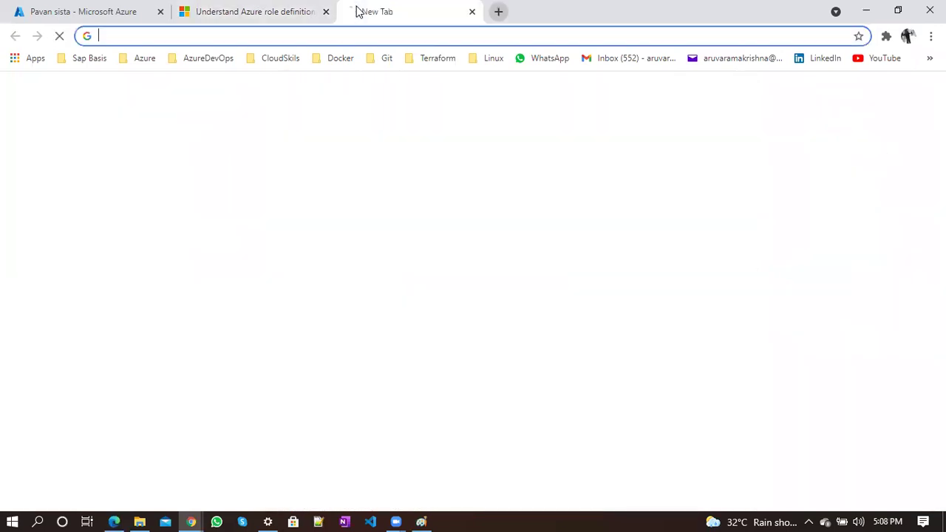
{"action": "type", "text": "azure su"}
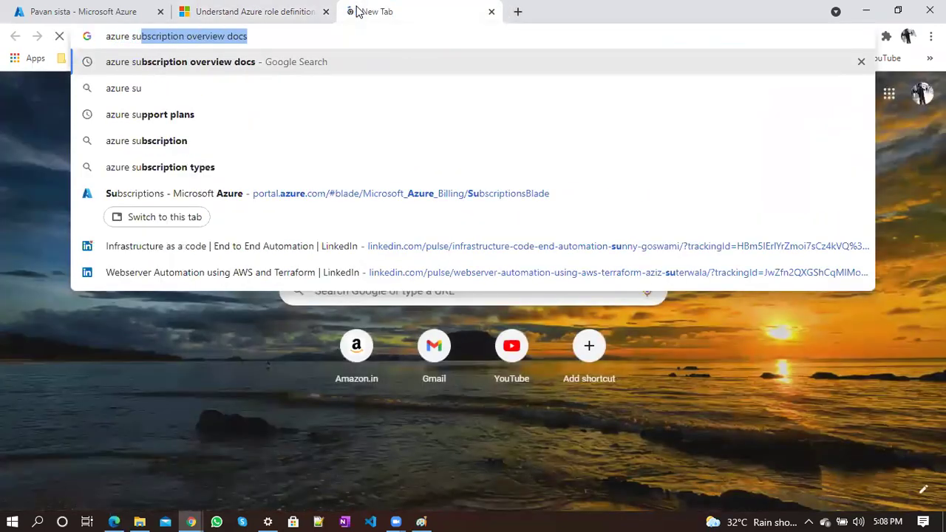
{"action": "key", "text": "Return"}
{"action": "left_click", "coordinate": [224, 221]}
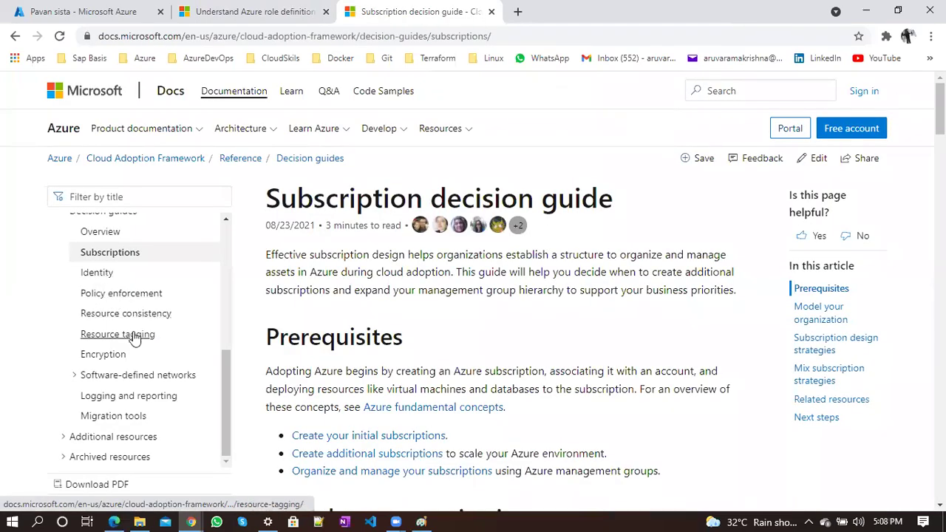
{"action": "scroll", "coordinate": [342, 342], "scroll_direction": "down", "scroll_amount": 3}
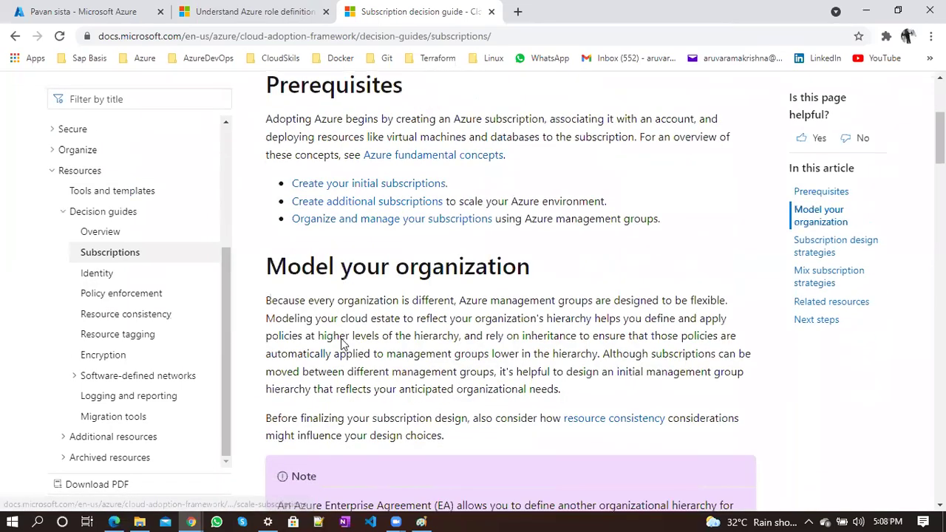
{"action": "scroll", "coordinate": [342, 342], "scroll_direction": "up", "scroll_amount": 1}
{"action": "scroll", "coordinate": [342, 340], "scroll_direction": "down", "scroll_amount": 3}
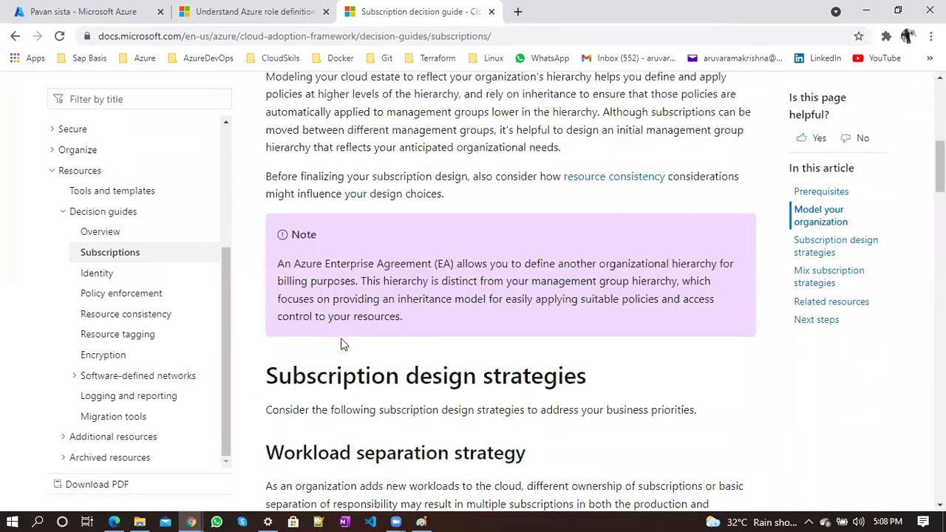
{"action": "scroll", "coordinate": [342, 342], "scroll_direction": "up", "scroll_amount": 6}
Open 'Create your initial Azure subscriptions' in another tab and read it
{"action": "left_click", "coordinate": [338, 435], "text": "ctrl"}
{"action": "key", "text": "ctrl+Tab"}
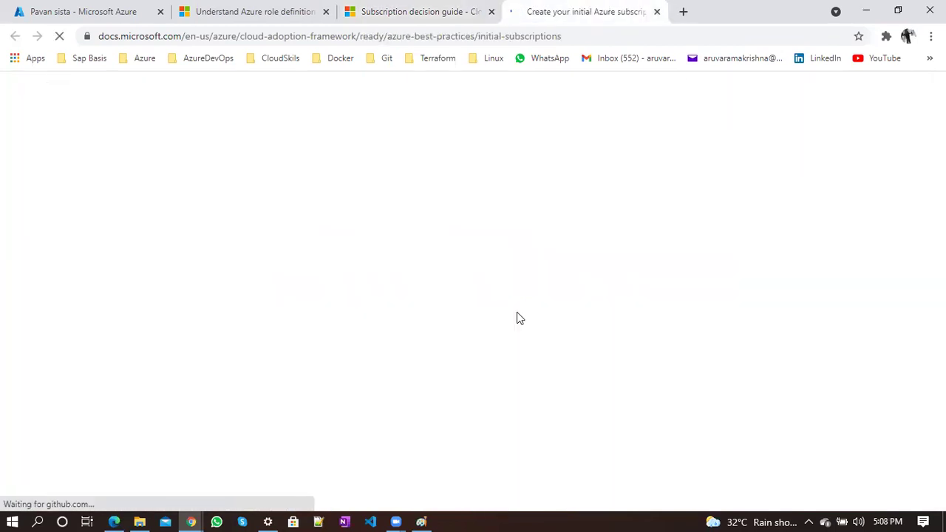
{"action": "scroll", "coordinate": [516, 312], "scroll_direction": "down", "scroll_amount": 3}
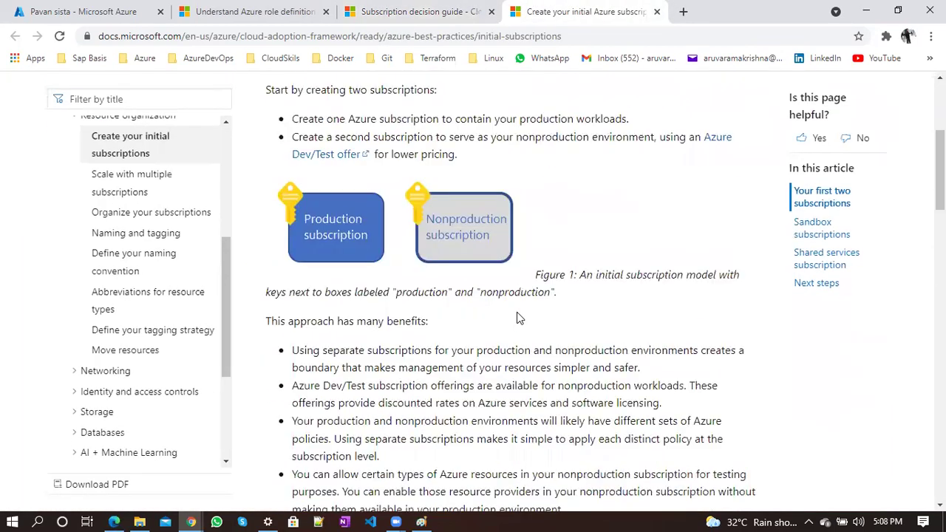
{"action": "scroll", "coordinate": [517, 312], "scroll_direction": "down", "scroll_amount": 8}
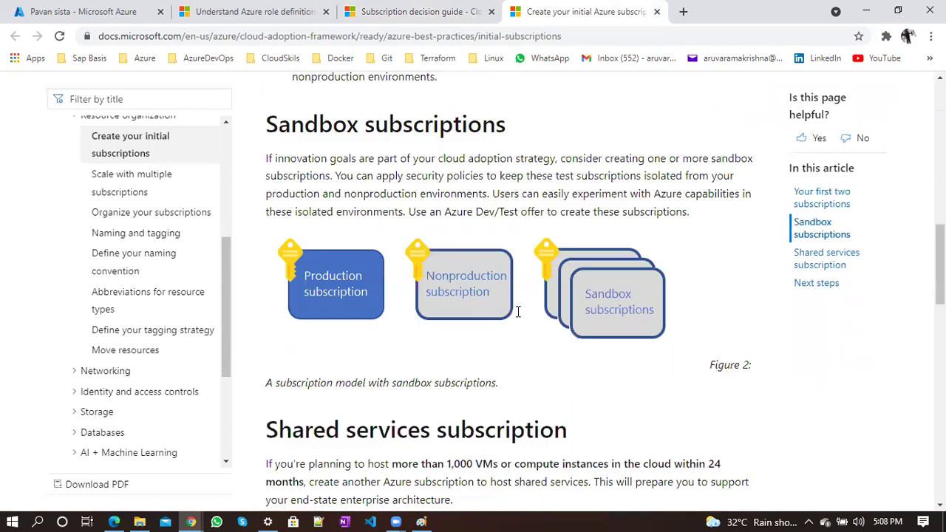
{"action": "scroll", "coordinate": [516, 312], "scroll_direction": "down", "scroll_amount": 10}
{"action": "scroll", "coordinate": [517, 312], "scroll_direction": "up", "scroll_amount": 3}
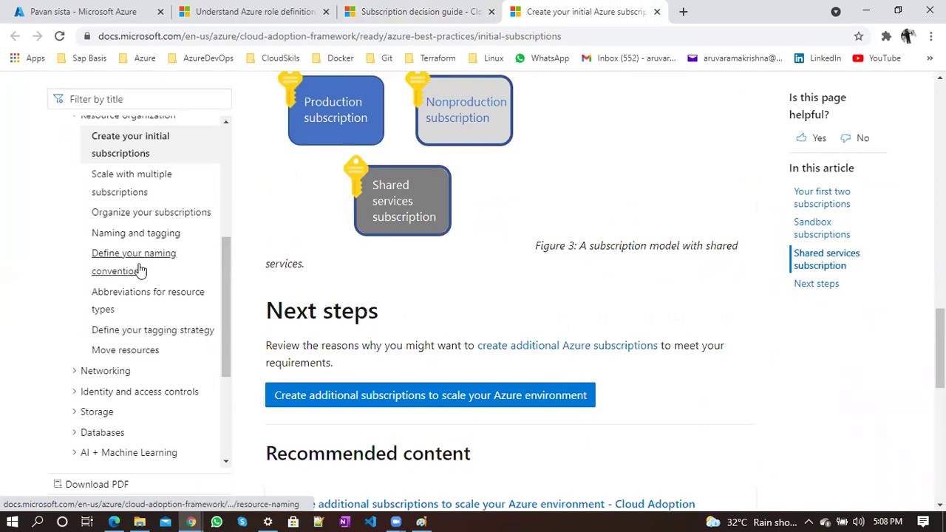
{"action": "scroll", "coordinate": [148, 370], "scroll_direction": "up", "scroll_amount": 4}
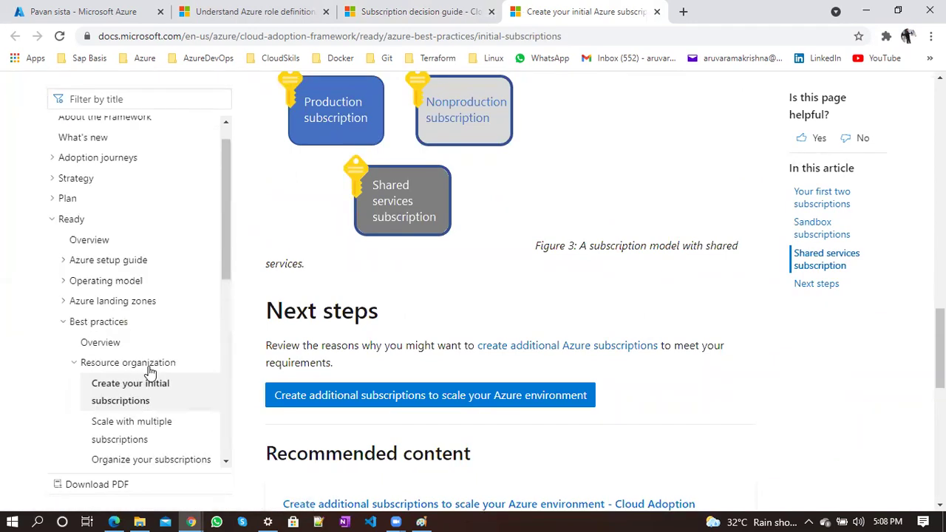
Return to the Subscription decision guide and expand its Additional resources section
{"action": "left_click", "coordinate": [418, 9]}
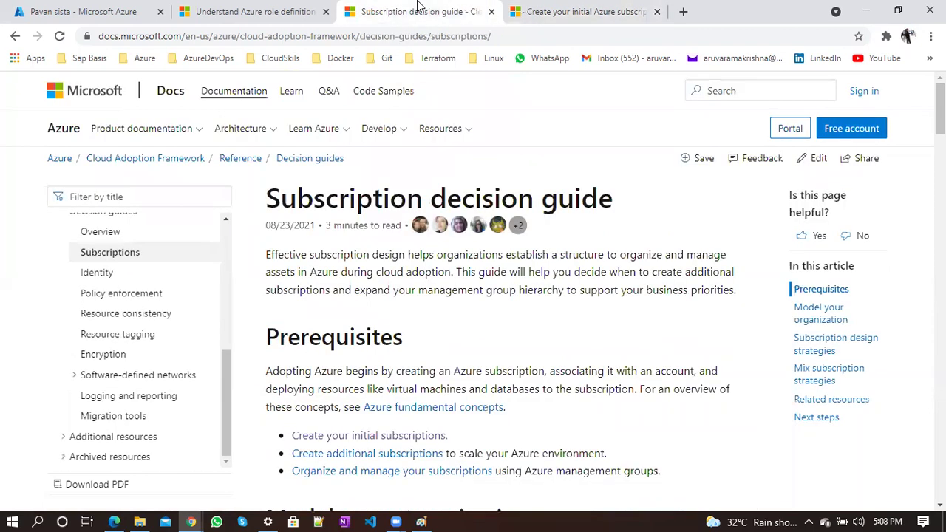
{"action": "scroll", "coordinate": [141, 395], "scroll_direction": "down", "scroll_amount": 1}
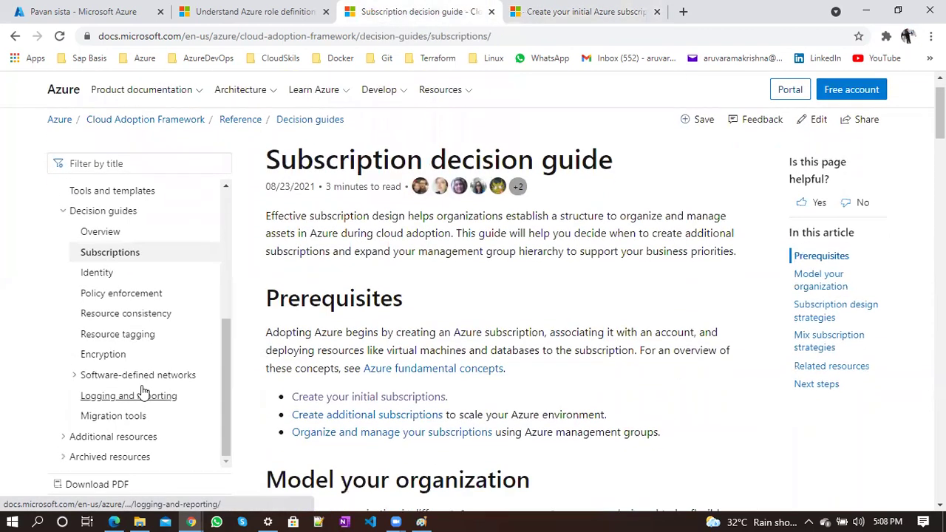
{"action": "scroll", "coordinate": [118, 391], "scroll_direction": "down", "scroll_amount": 2}
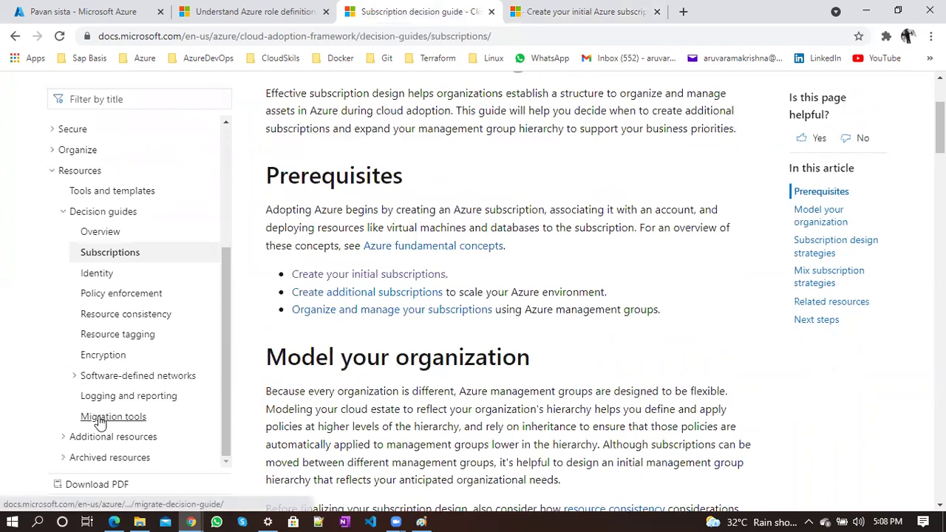
{"action": "left_click", "coordinate": [76, 441]}
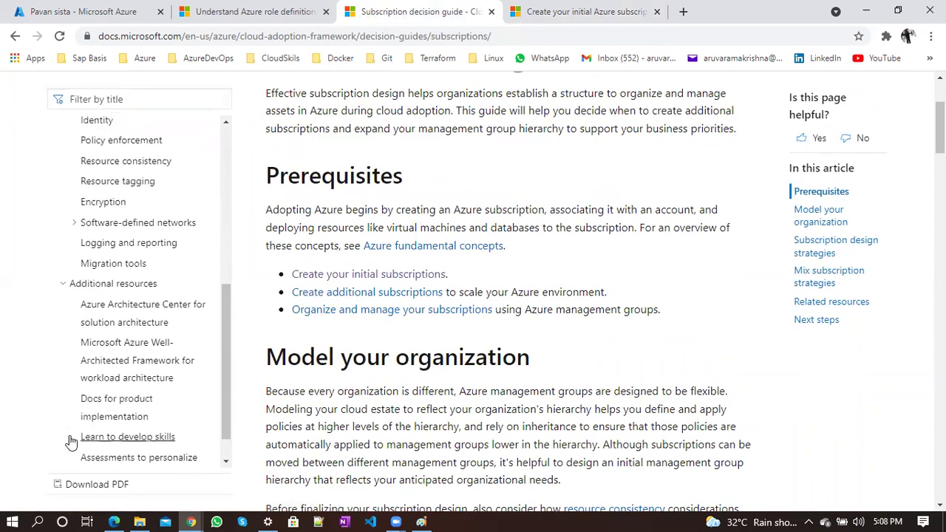
{"action": "scroll", "coordinate": [70, 442], "scroll_direction": "up", "scroll_amount": 2}
{"action": "scroll", "coordinate": [70, 442], "scroll_direction": "up", "scroll_amount": 3}
Switch to the Azure portal subscription page and highlight words in its name
{"action": "left_click", "coordinate": [89, 11]}
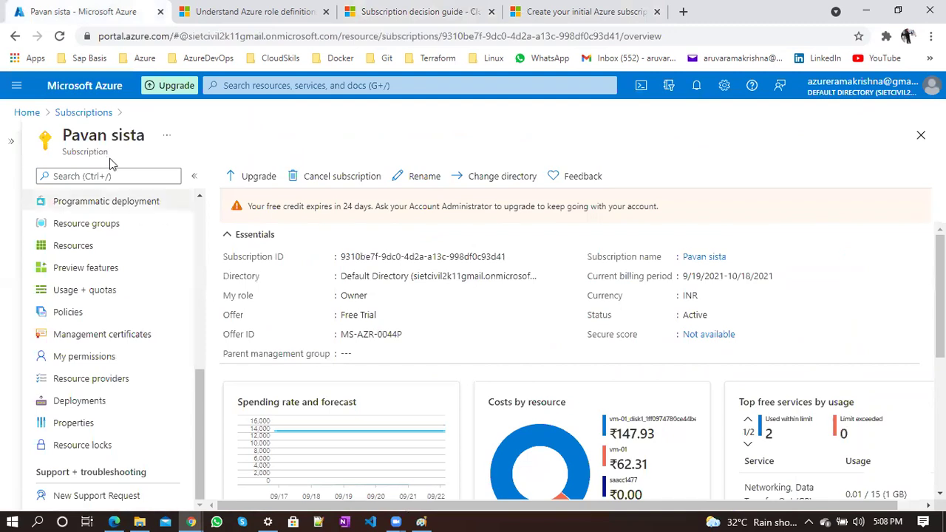
{"action": "double_click", "coordinate": [72, 139]}
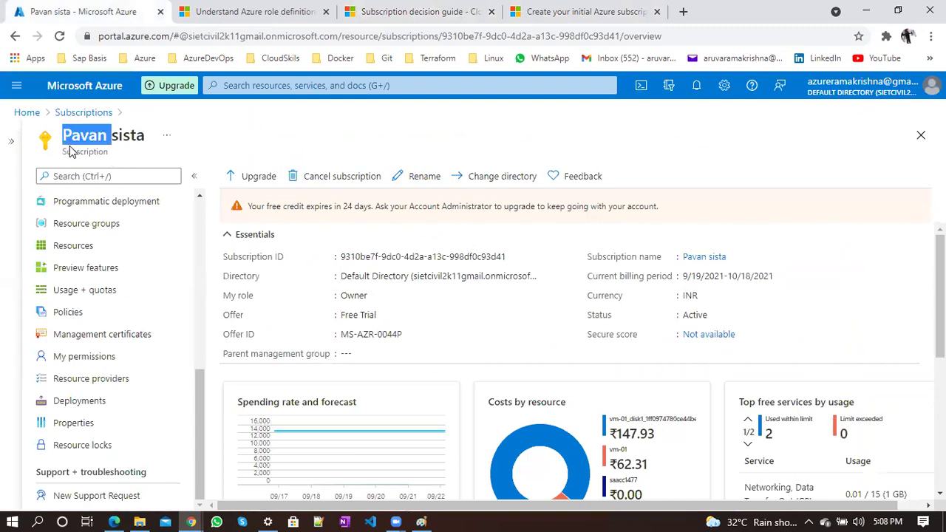
{"action": "double_click", "coordinate": [100, 152]}
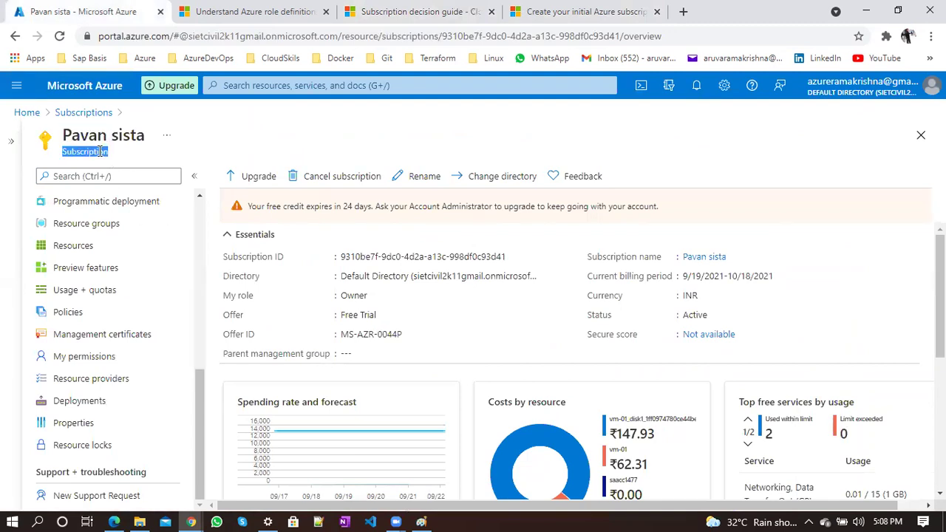
{"action": "left_click", "coordinate": [394, 129]}
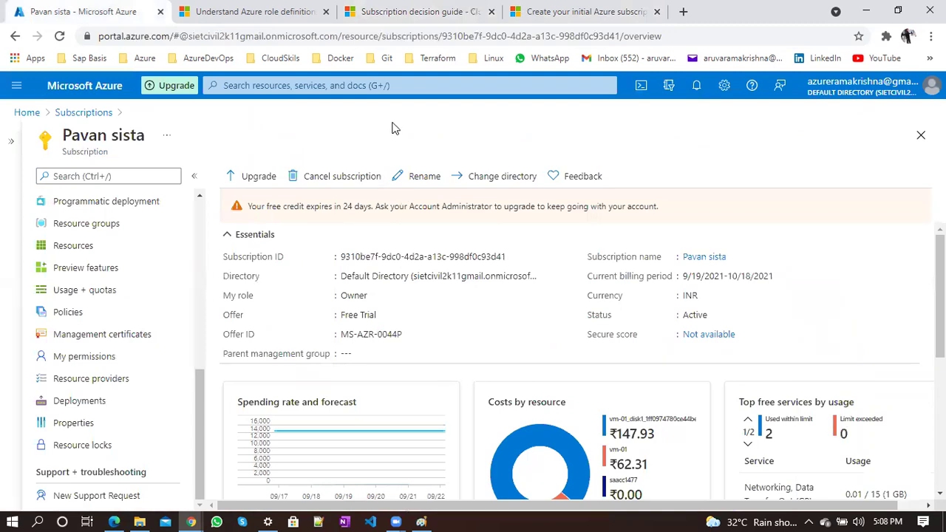
{"action": "double_click", "coordinate": [87, 152]}
{"action": "double_click", "coordinate": [84, 135]}
{"action": "scroll", "coordinate": [119, 224], "scroll_direction": "up", "scroll_amount": 5}
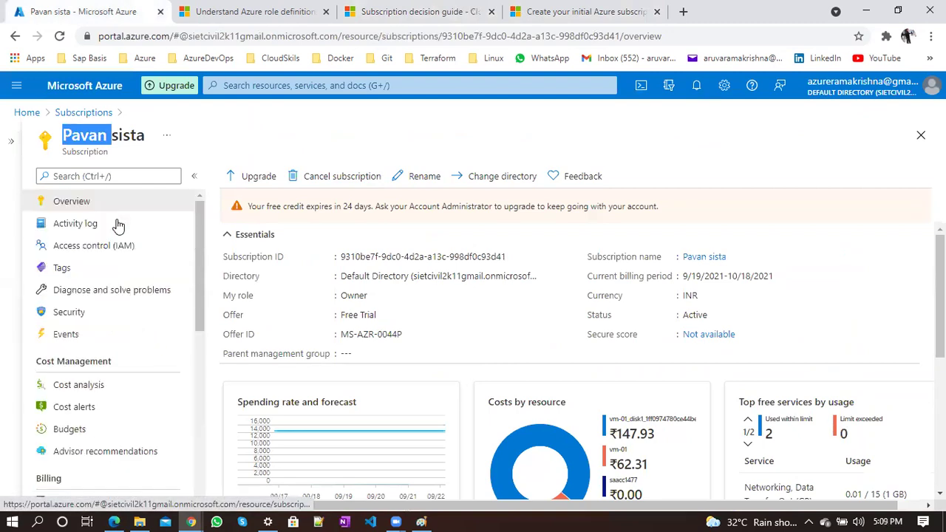
On Access control (IAM), view the Classic administrators list and open its Learn more documentation
{"action": "left_click", "coordinate": [73, 252]}
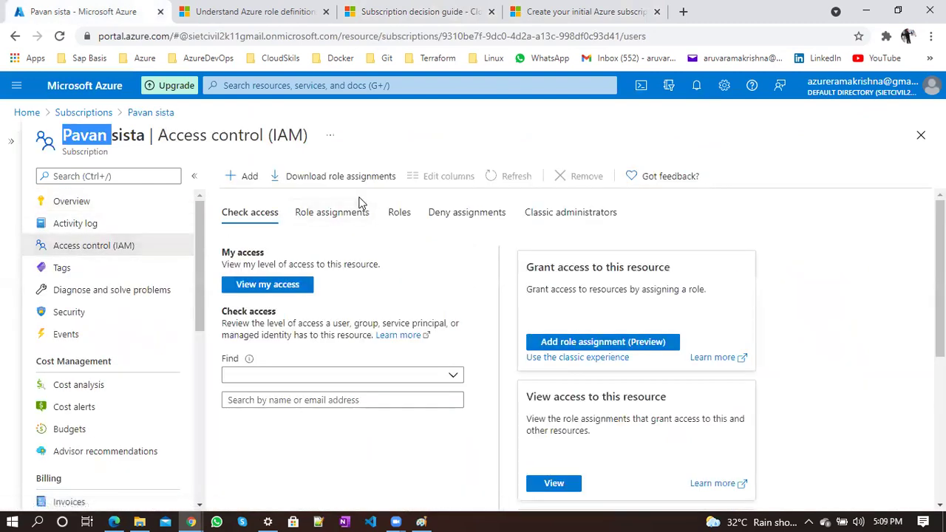
{"action": "left_click", "coordinate": [351, 214]}
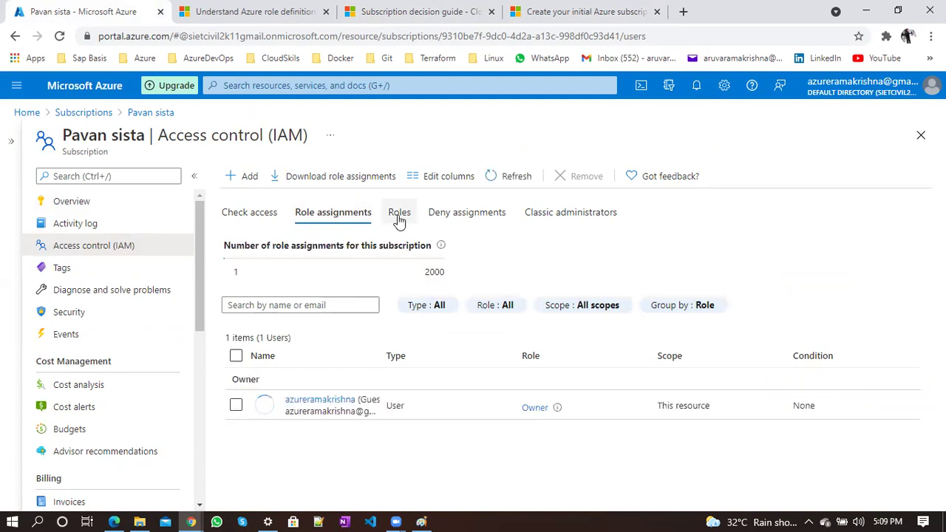
{"action": "left_click", "coordinate": [581, 226]}
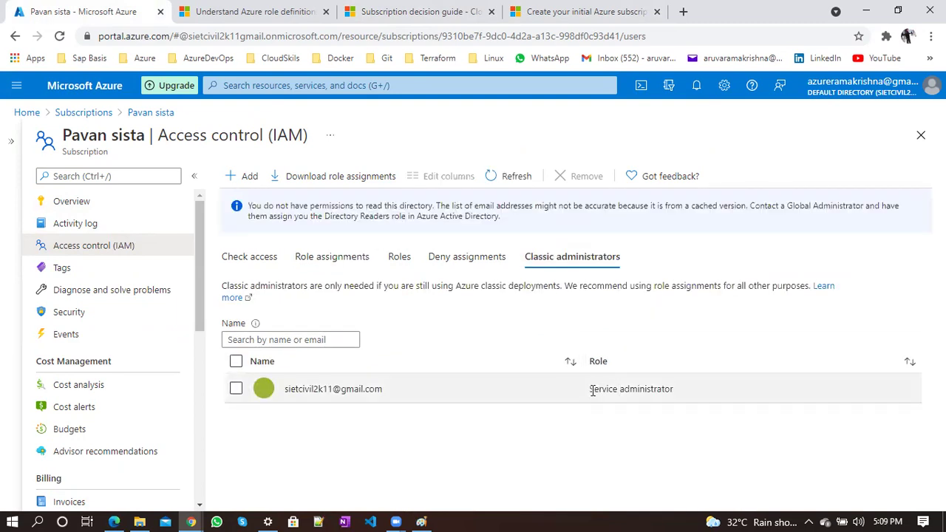
{"action": "left_click_drag", "start_coordinate": [592, 390], "coordinate": [676, 397]}
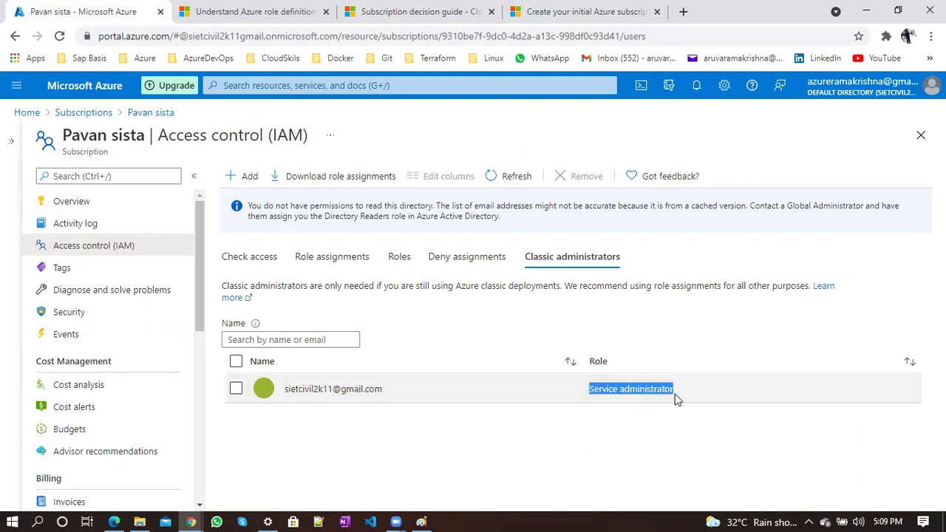
{"action": "left_click", "coordinate": [229, 298]}
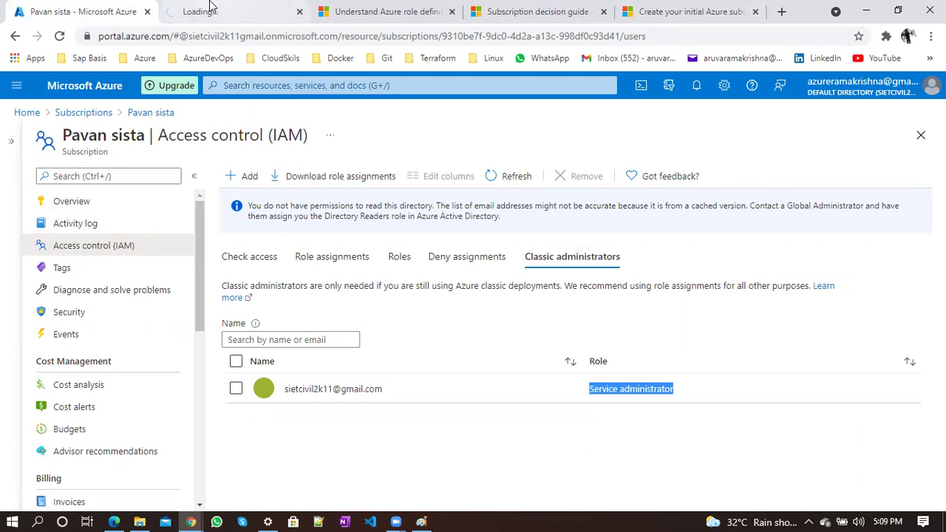
Switch to the classic subscription administrators docs tab and read its Add a Co-Administrator steps
{"action": "left_click", "coordinate": [210, 9]}
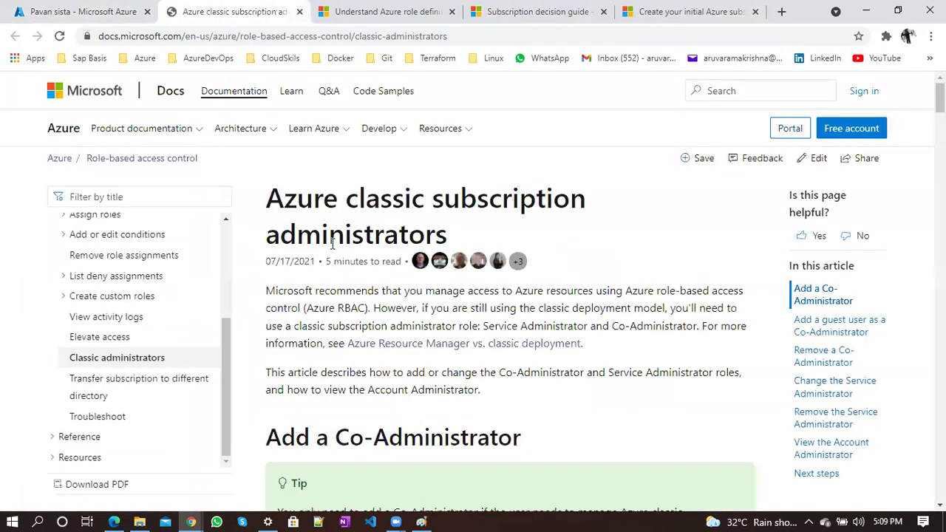
{"action": "triple_click", "coordinate": [358, 213]}
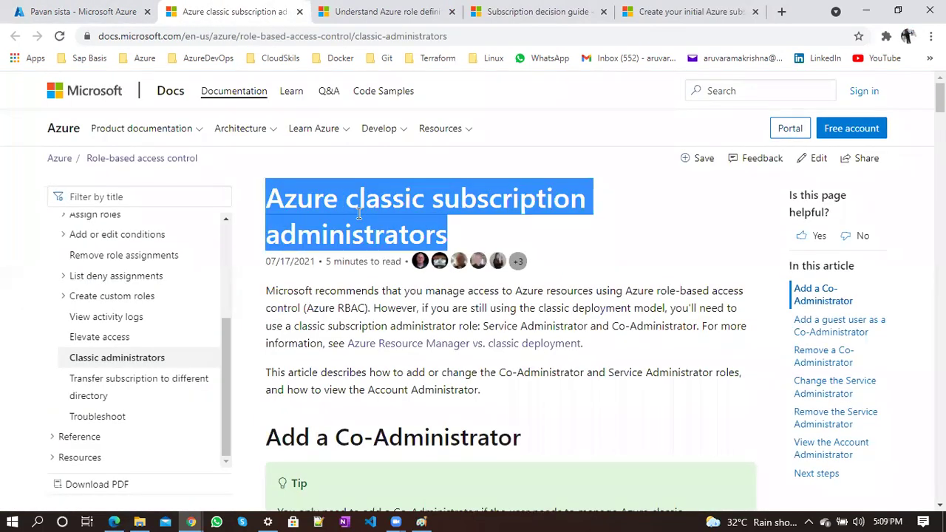
{"action": "double_click", "coordinate": [357, 203]}
{"action": "scroll", "coordinate": [369, 215], "scroll_direction": "down", "scroll_amount": 5}
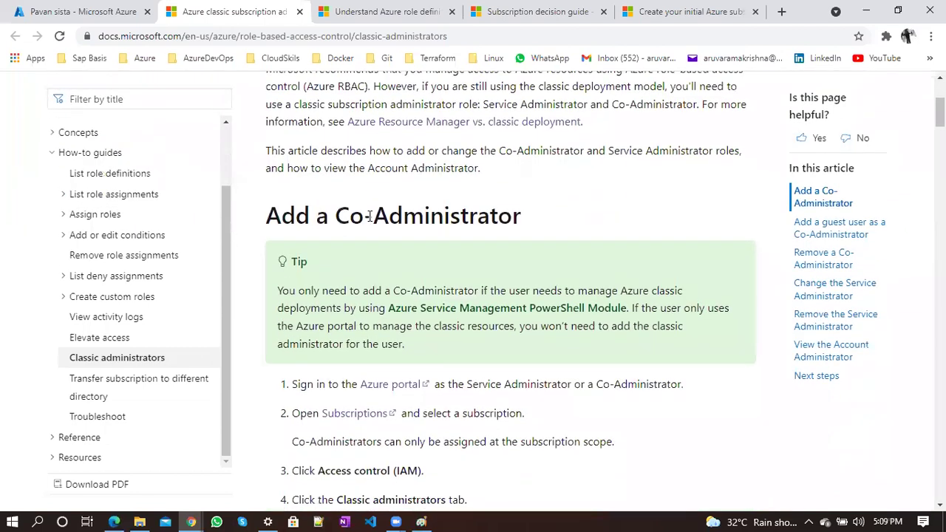
{"action": "scroll", "coordinate": [370, 223], "scroll_direction": "down", "scroll_amount": 2}
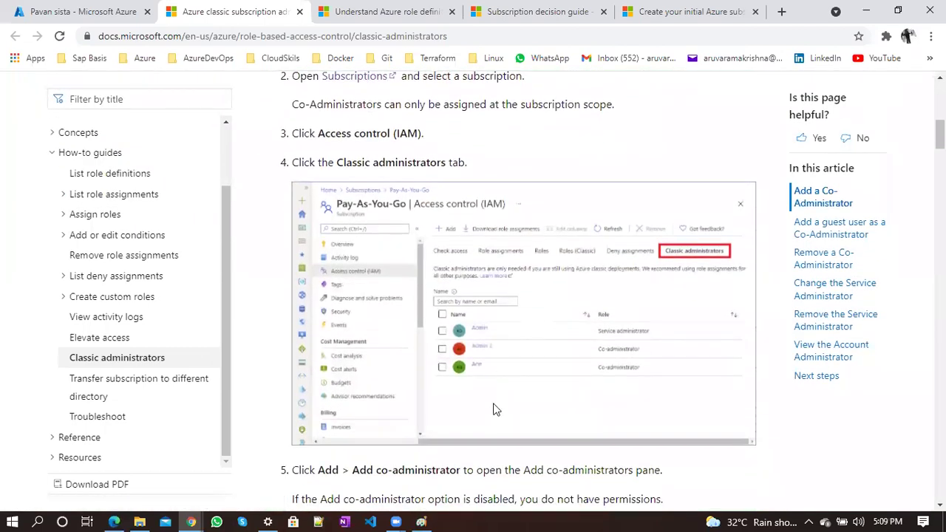
{"action": "scroll", "coordinate": [493, 403], "scroll_direction": "up", "scroll_amount": 2}
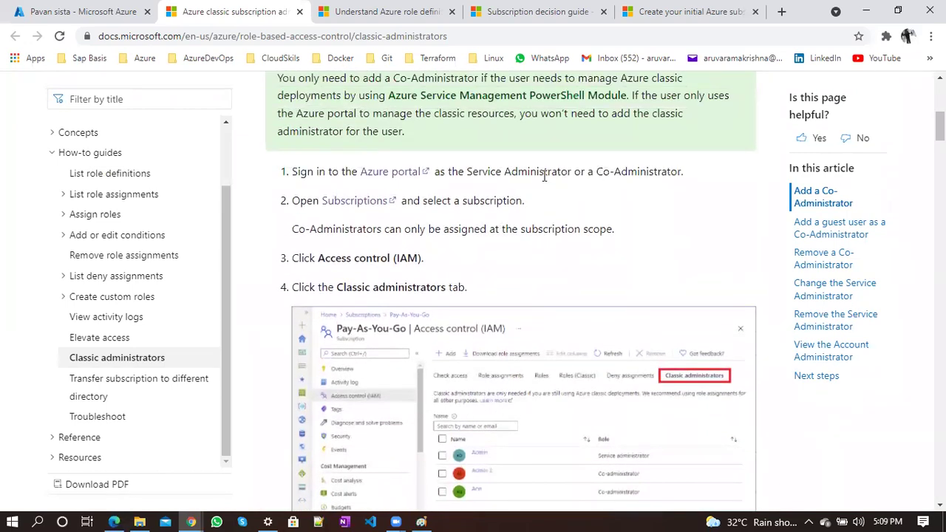
{"action": "scroll", "coordinate": [545, 175], "scroll_direction": "up", "scroll_amount": 1}
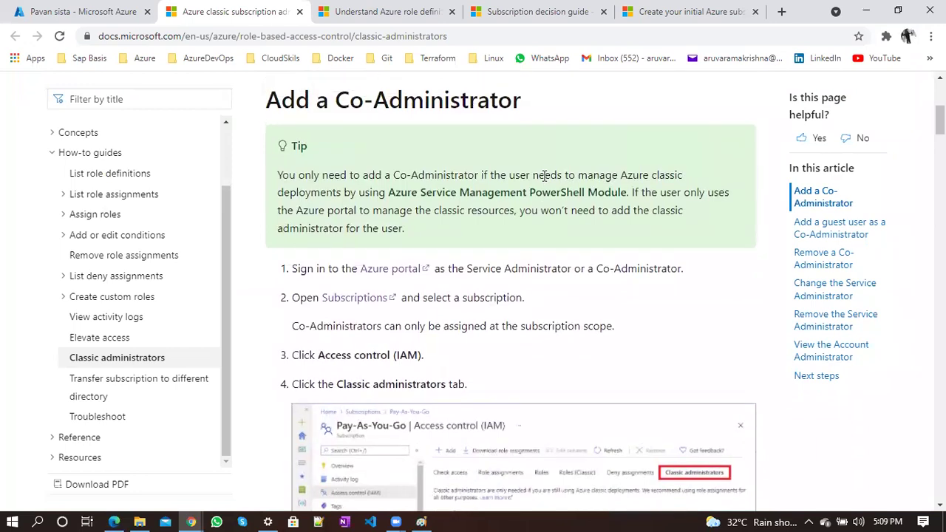
{"action": "scroll", "coordinate": [545, 177], "scroll_direction": "up", "scroll_amount": 3}
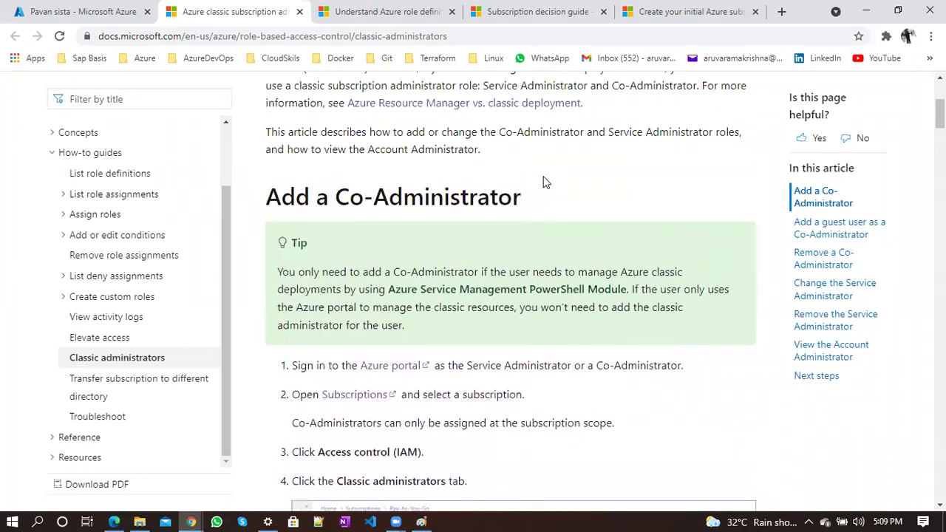
{"action": "scroll", "coordinate": [544, 176], "scroll_direction": "down", "scroll_amount": 4}
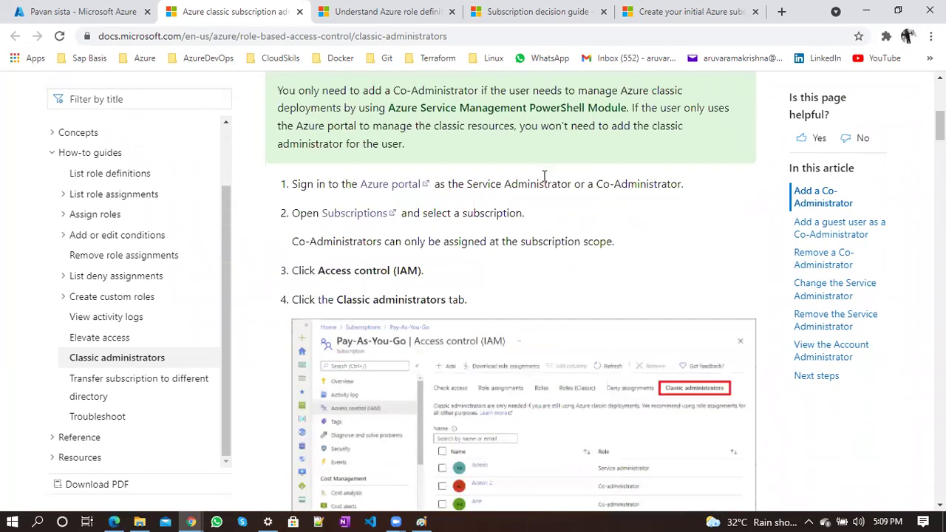
{"action": "scroll", "coordinate": [559, 308], "scroll_direction": "down", "scroll_amount": 2}
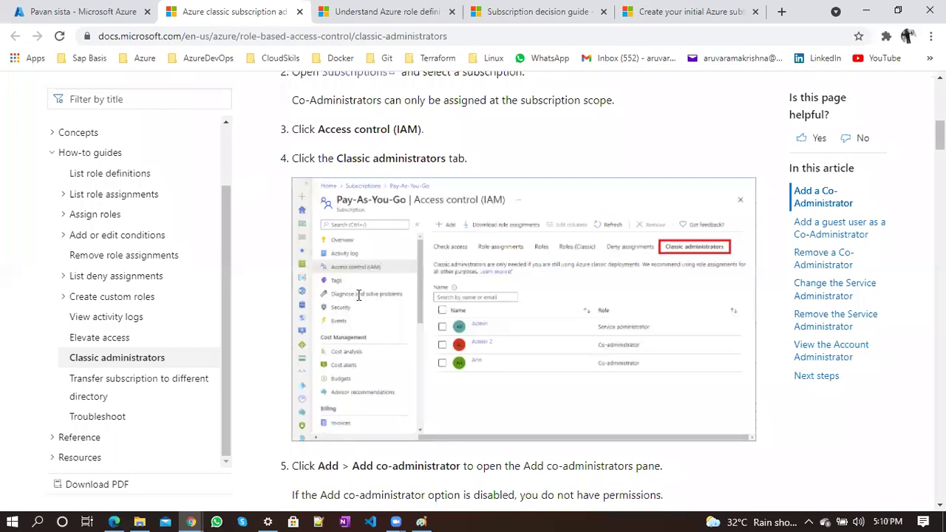
Try Upgrade on the subscription overview, read that only account administrators can upgrade, and close it
{"action": "key", "text": "ctrl+shift+Tab"}
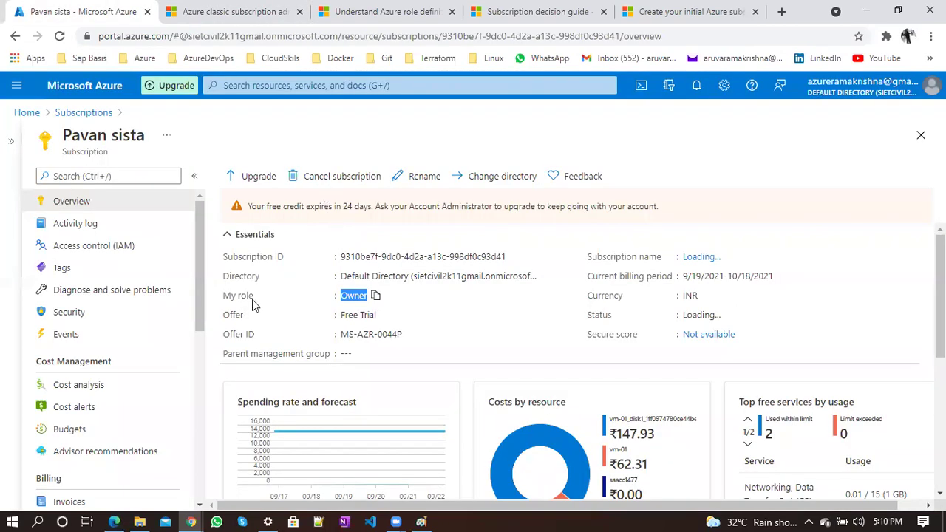
{"action": "scroll", "coordinate": [173, 376], "scroll_direction": "down", "scroll_amount": 3}
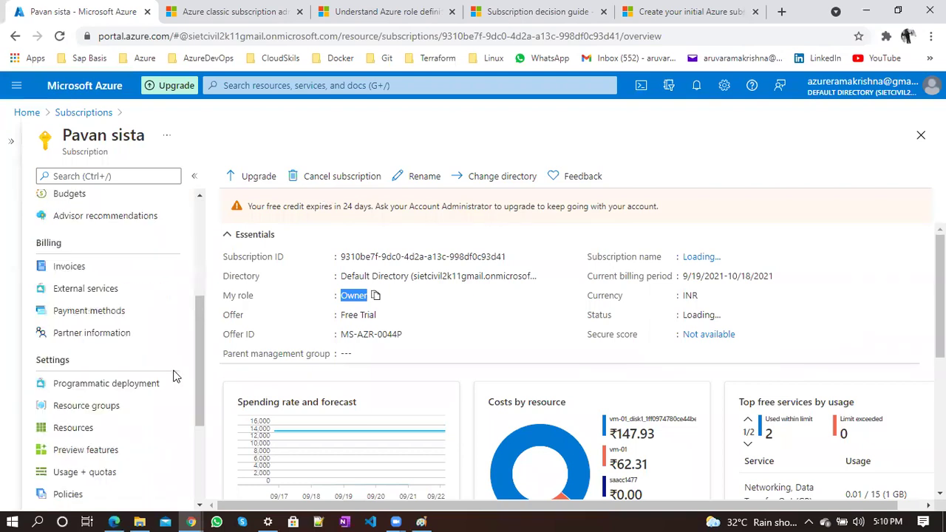
{"action": "left_click", "coordinate": [260, 176]}
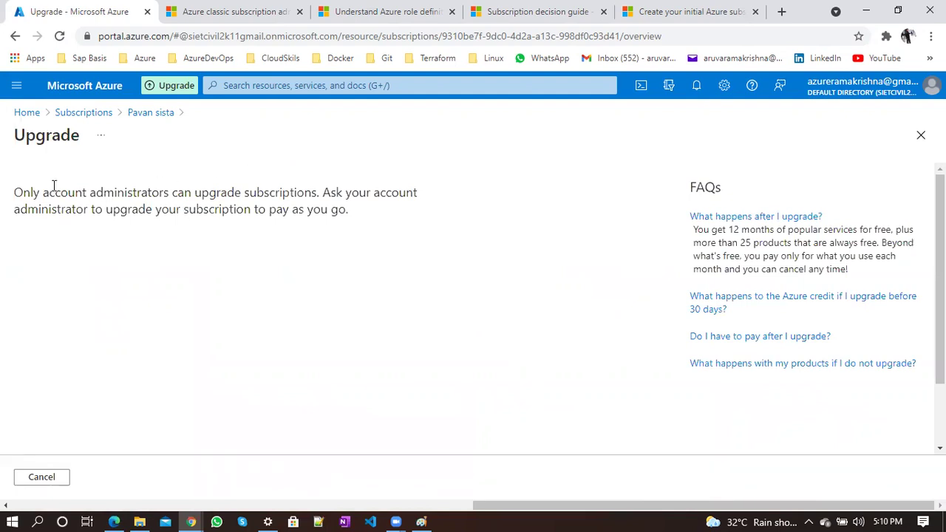
{"action": "left_click_drag", "start_coordinate": [16, 192], "coordinate": [166, 223]}
{"action": "left_click_drag", "start_coordinate": [223, 222], "coordinate": [352, 220]}
{"action": "left_click", "coordinate": [352, 221]}
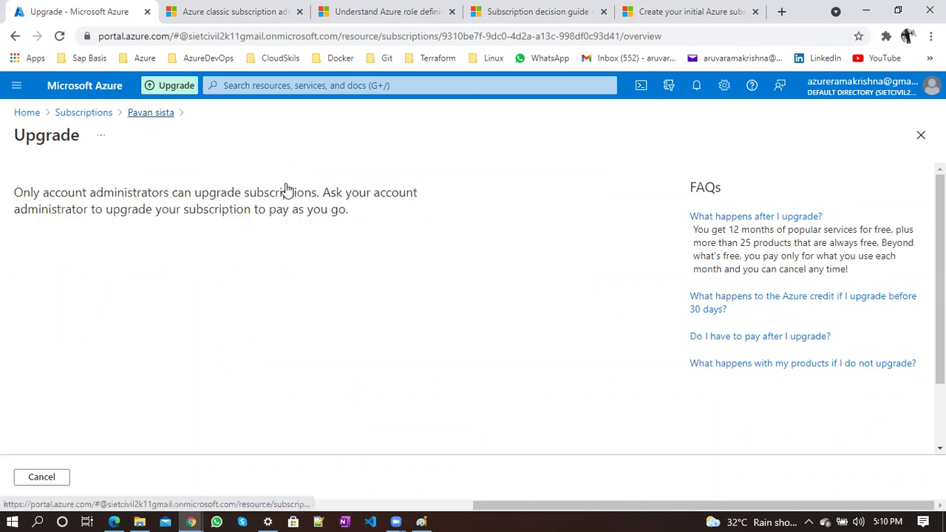
{"action": "key", "text": "Escape"}
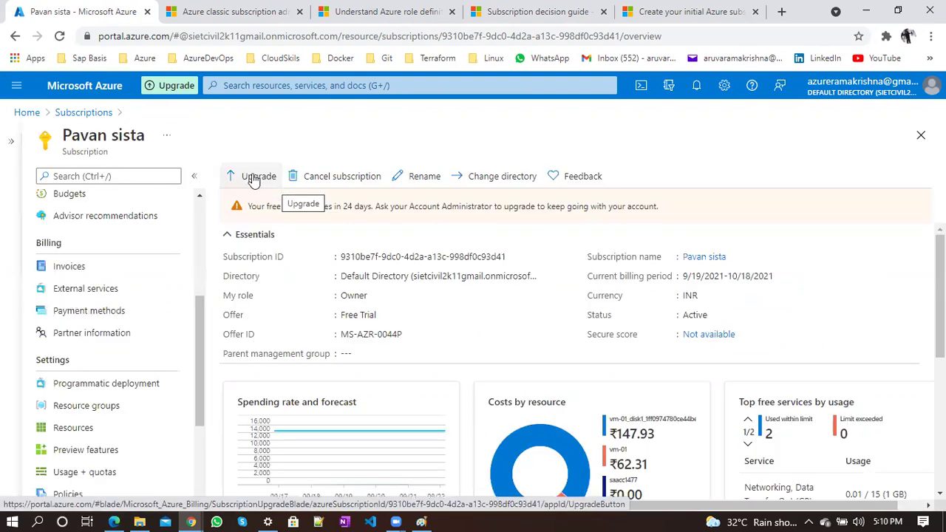
Open the subscription's Access control (IAM) page from the left menu
{"action": "scroll", "coordinate": [292, 276], "scroll_direction": "down", "scroll_amount": 5}
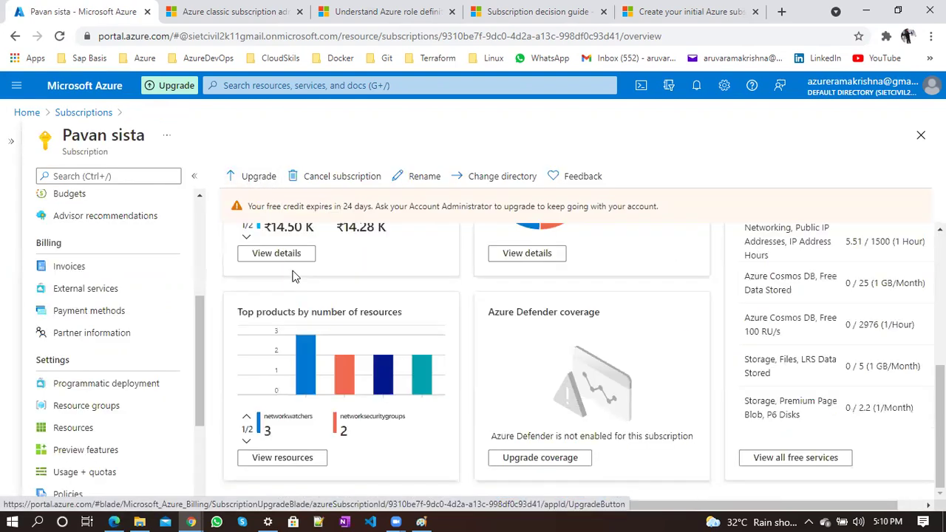
{"action": "scroll", "coordinate": [292, 275], "scroll_direction": "up", "scroll_amount": 5}
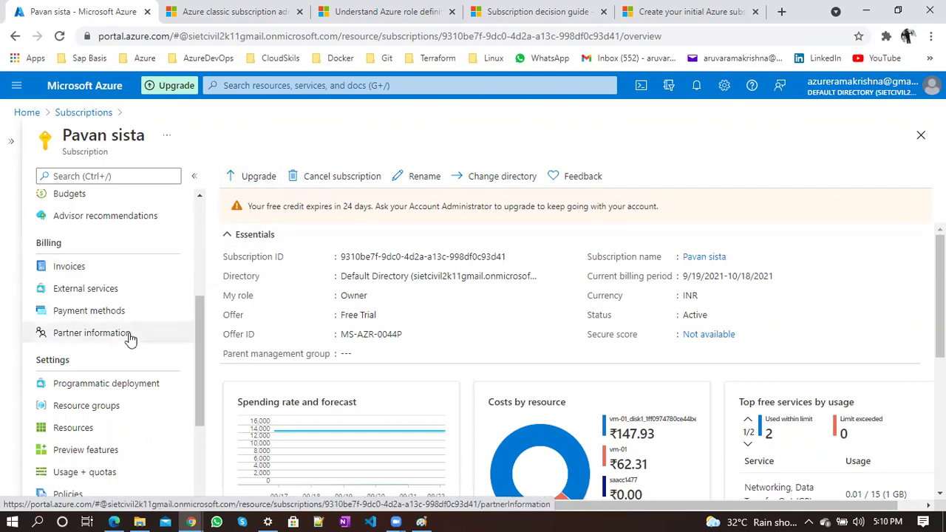
{"action": "scroll", "coordinate": [103, 310], "scroll_direction": "up", "scroll_amount": 3}
{"action": "left_click", "coordinate": [100, 245]}
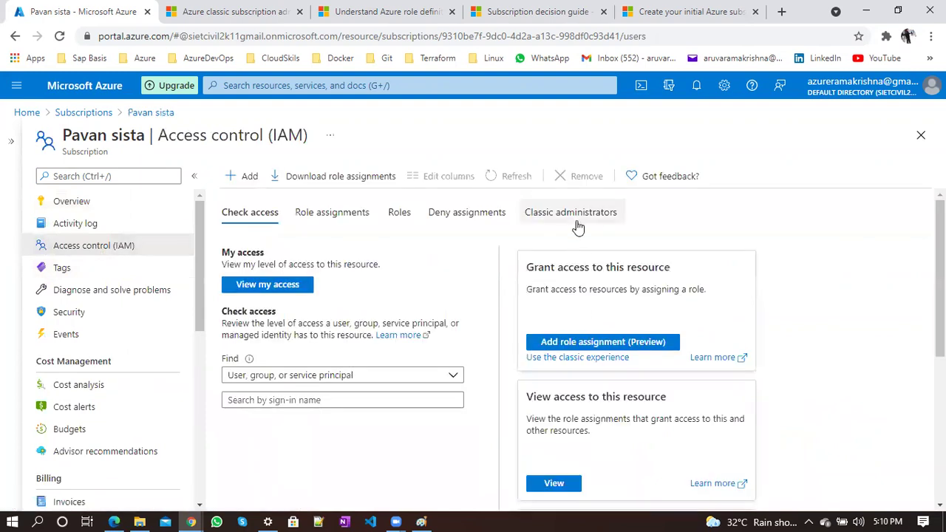
Show the Classic administrators list, check the docs tab, then open the + Add dropdown
{"action": "left_click", "coordinate": [574, 222]}
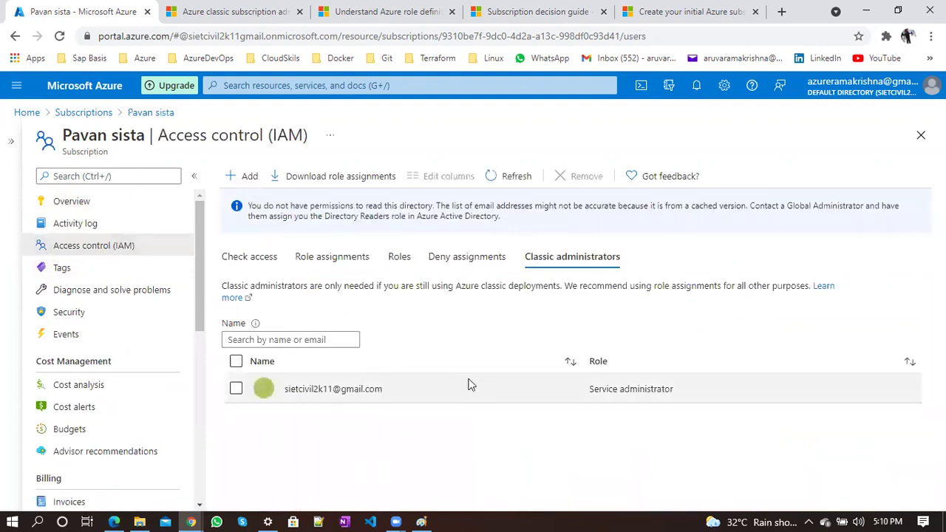
{"action": "double_click", "coordinate": [603, 388]}
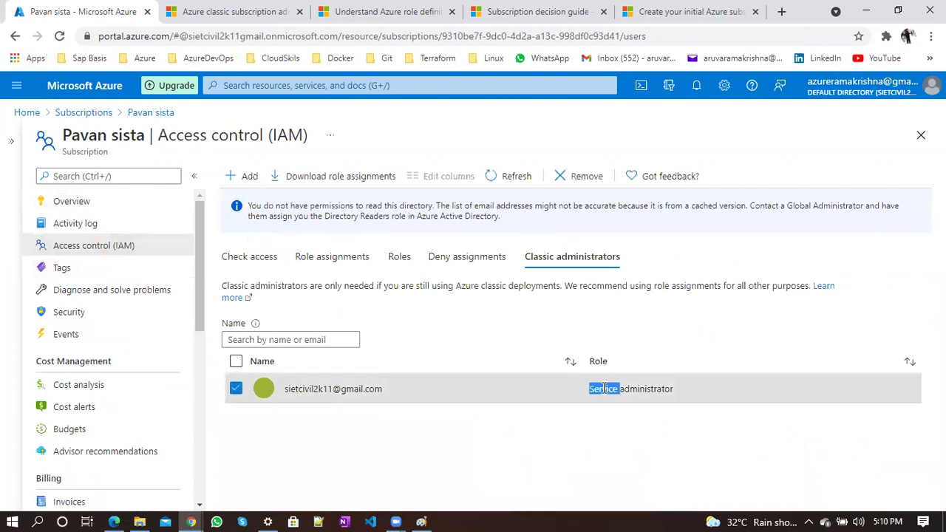
{"action": "left_click", "coordinate": [244, 11]}
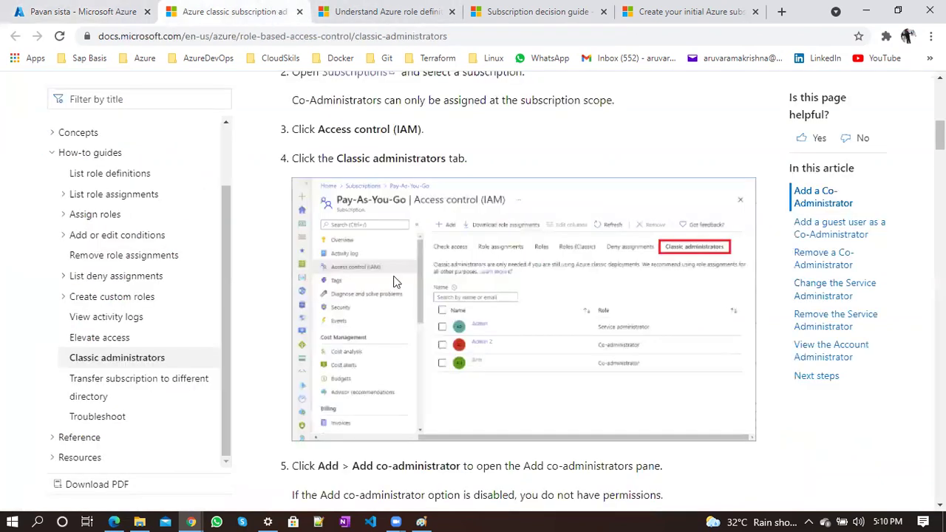
{"action": "scroll", "coordinate": [394, 281], "scroll_direction": "up", "scroll_amount": 10}
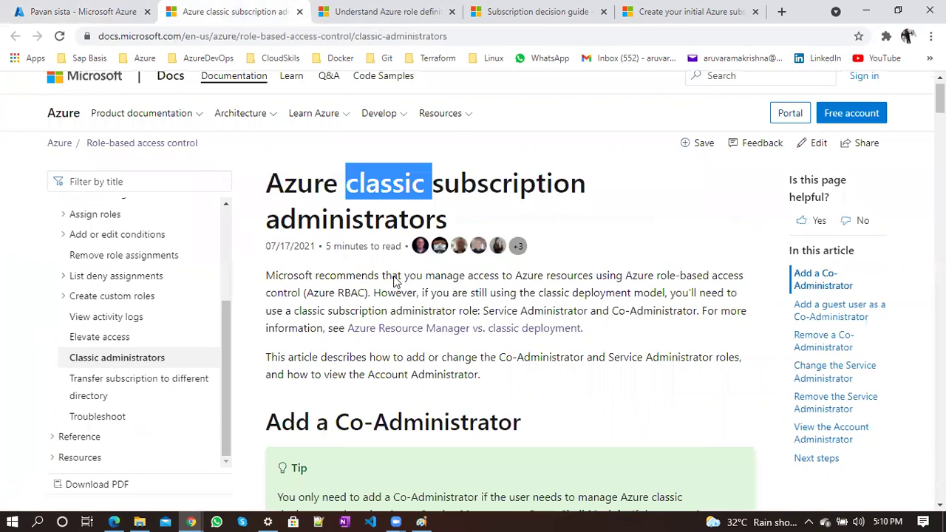
{"action": "scroll", "coordinate": [394, 281], "scroll_direction": "down", "scroll_amount": 12}
{"action": "scroll", "coordinate": [614, 299], "scroll_direction": "up", "scroll_amount": 5}
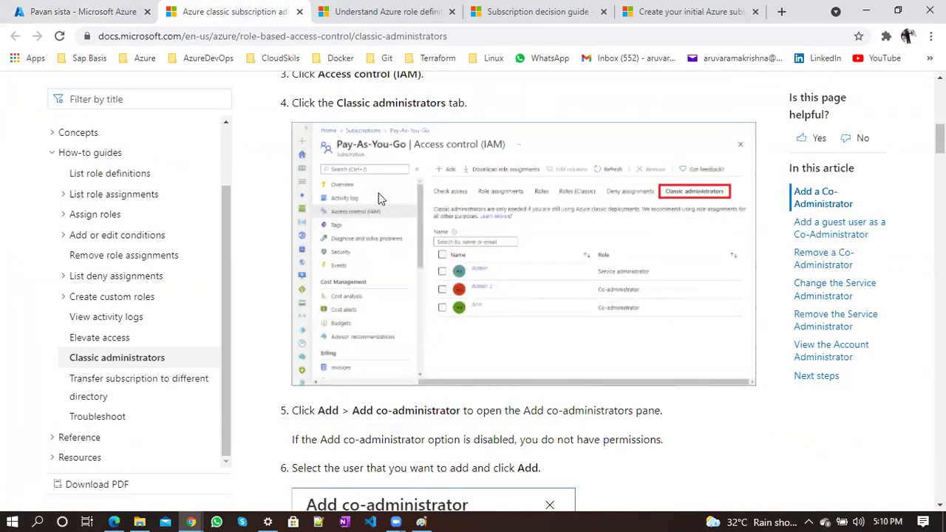
{"action": "left_click", "coordinate": [118, 10]}
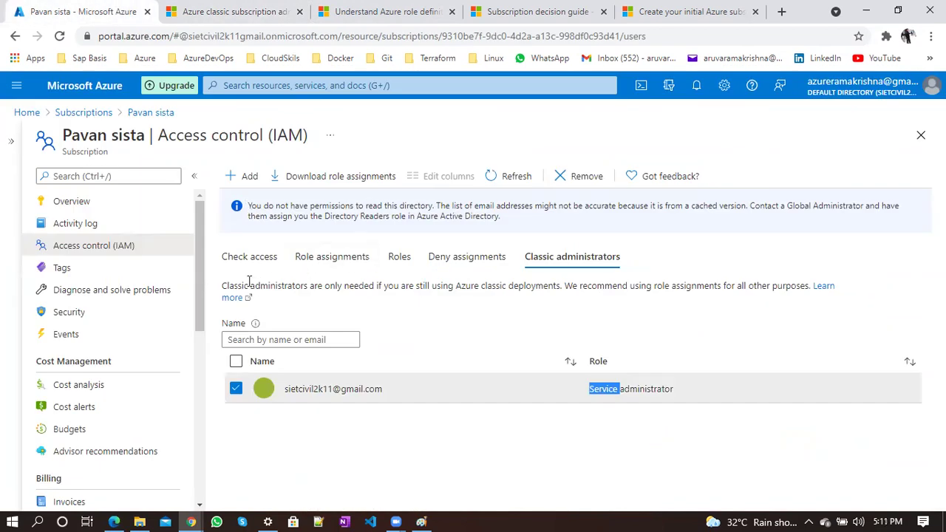
{"action": "left_click", "coordinate": [241, 180]}
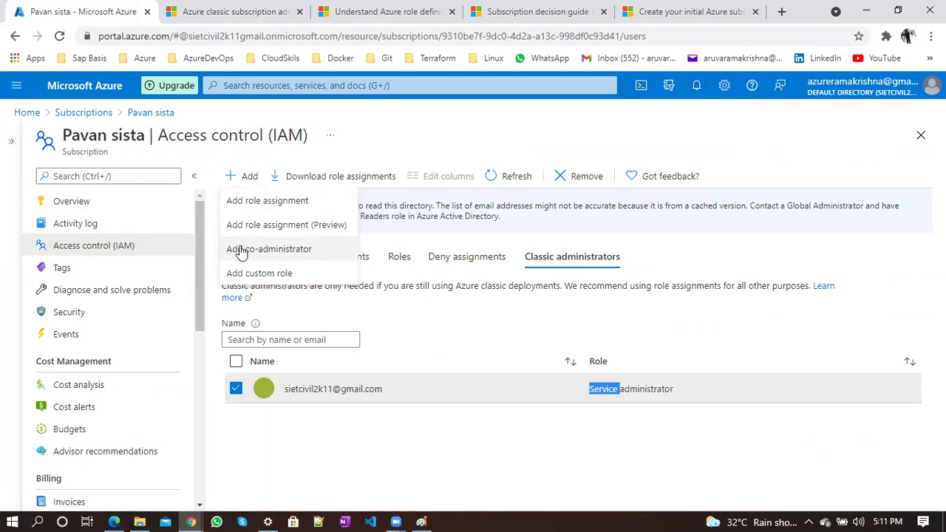
Search Add co-administrator for the guest user's e-mail, find no match, and close the panel
{"action": "left_click", "coordinate": [266, 250]}
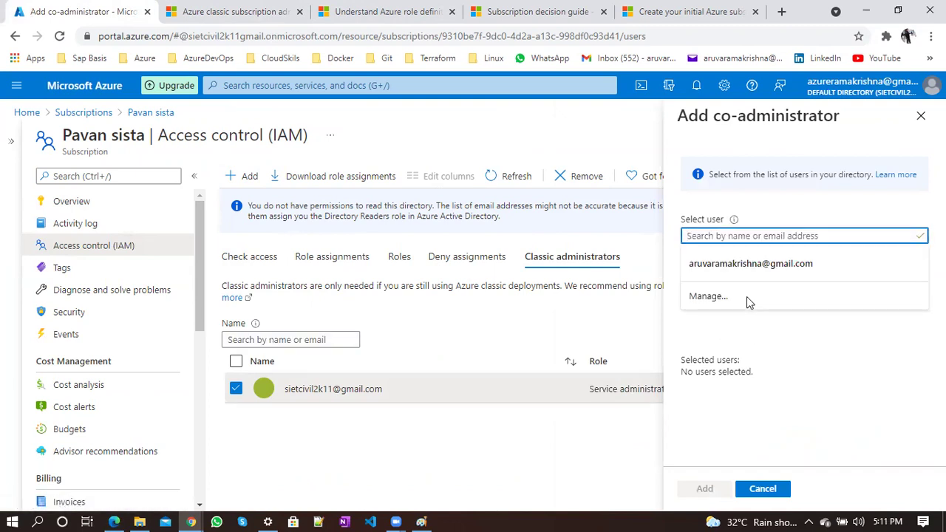
{"action": "left_click", "coordinate": [750, 264]}
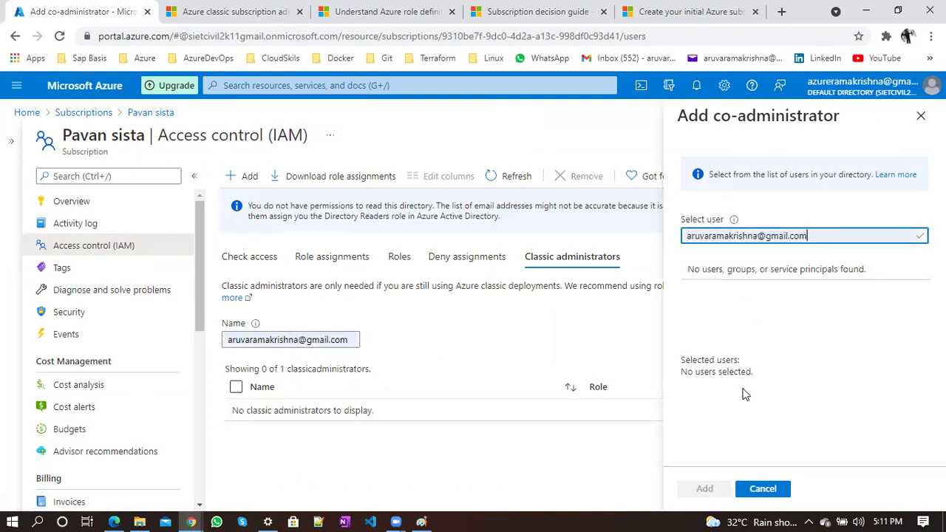
{"action": "left_click", "coordinate": [781, 360]}
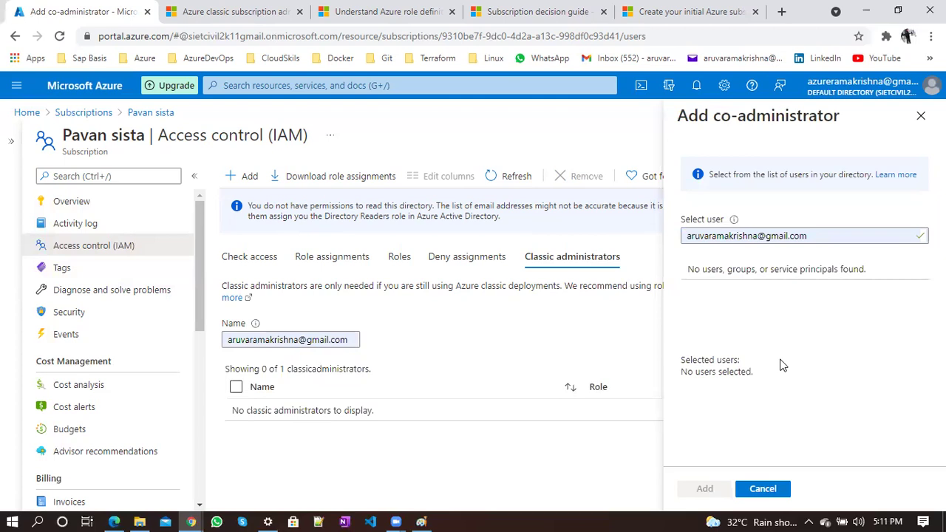
{"action": "double_click", "coordinate": [742, 267]}
{"action": "left_click_drag", "start_coordinate": [749, 179], "coordinate": [866, 173]}
{"action": "left_click", "coordinate": [865, 171]}
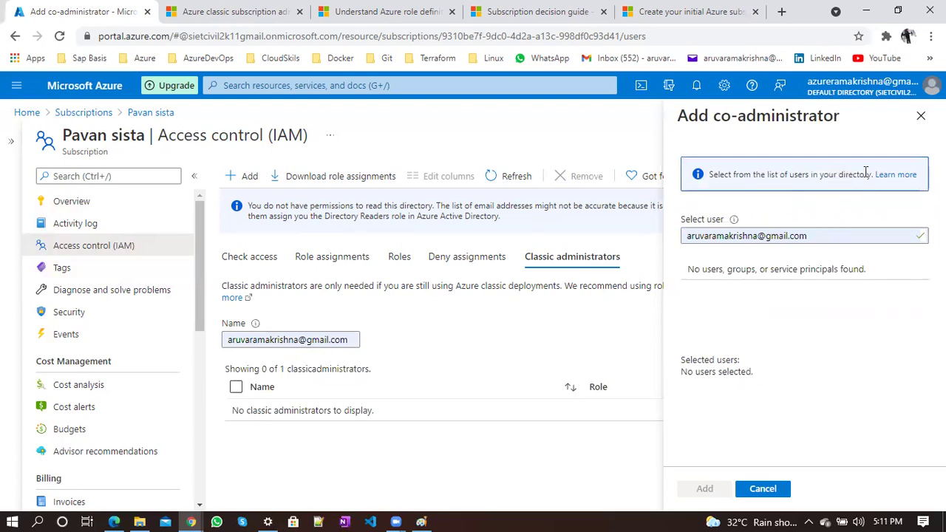
{"action": "left_click", "coordinate": [921, 115]}
Clear the Name filter so the single Service administrator is listed
{"action": "key", "text": "ctrl+a"}
{"action": "key", "text": "BackSpace"}
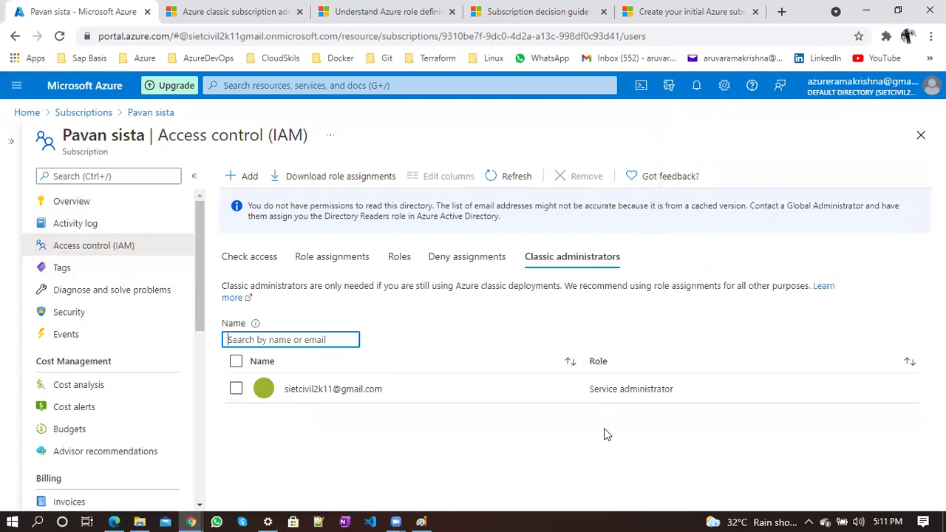
{"action": "left_click_drag", "start_coordinate": [589, 392], "coordinate": [665, 402]}
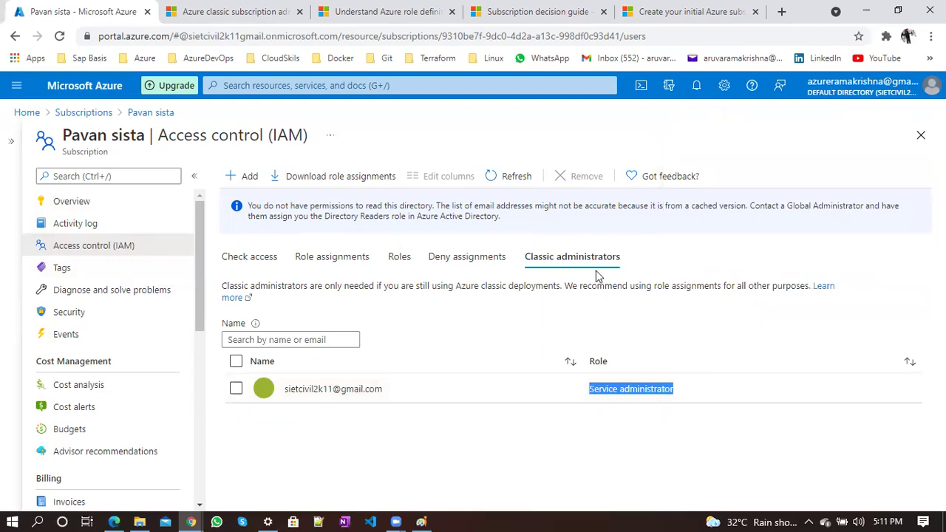
Open the Roles tab and scroll through the subscription's built-in role definitions
{"action": "left_click", "coordinate": [398, 256]}
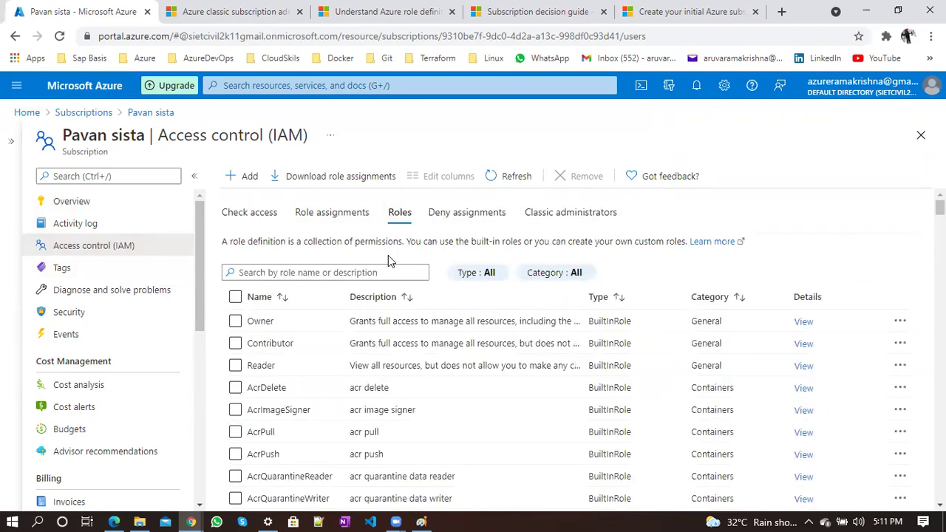
{"action": "double_click", "coordinate": [604, 319]}
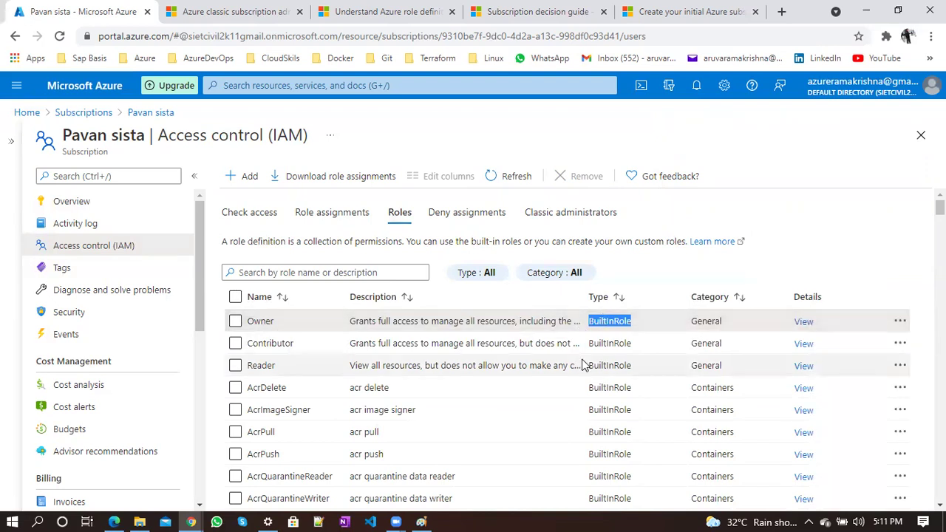
{"action": "scroll", "coordinate": [583, 362], "scroll_direction": "down", "scroll_amount": 3}
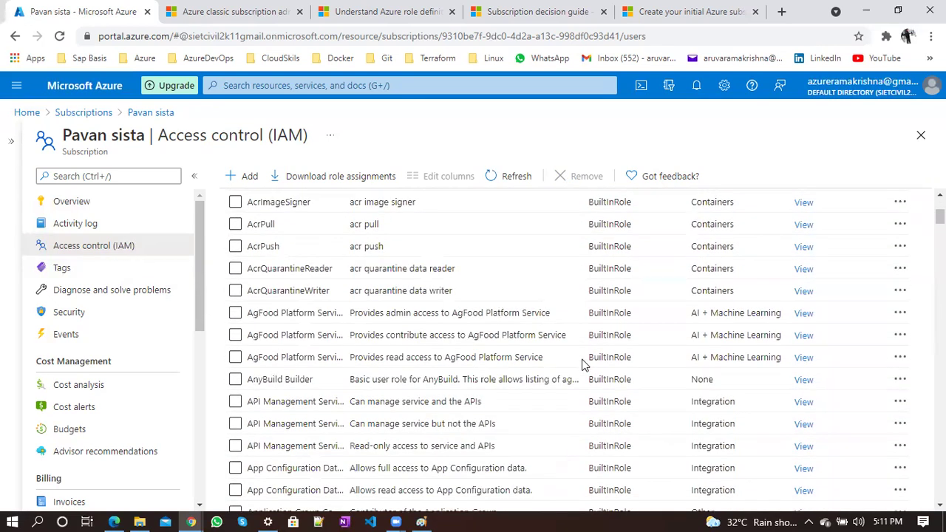
{"action": "scroll", "coordinate": [582, 364], "scroll_direction": "up", "scroll_amount": 3}
{"action": "scroll", "coordinate": [583, 363], "scroll_direction": "down", "scroll_amount": 2}
{"action": "scroll", "coordinate": [583, 365], "scroll_direction": "down", "scroll_amount": 2}
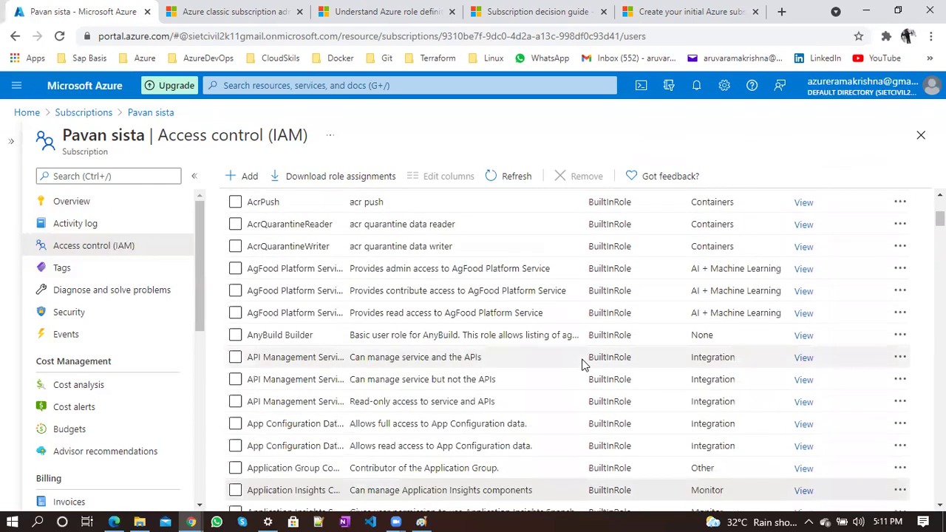
{"action": "scroll", "coordinate": [583, 340], "scroll_direction": "up", "scroll_amount": 3}
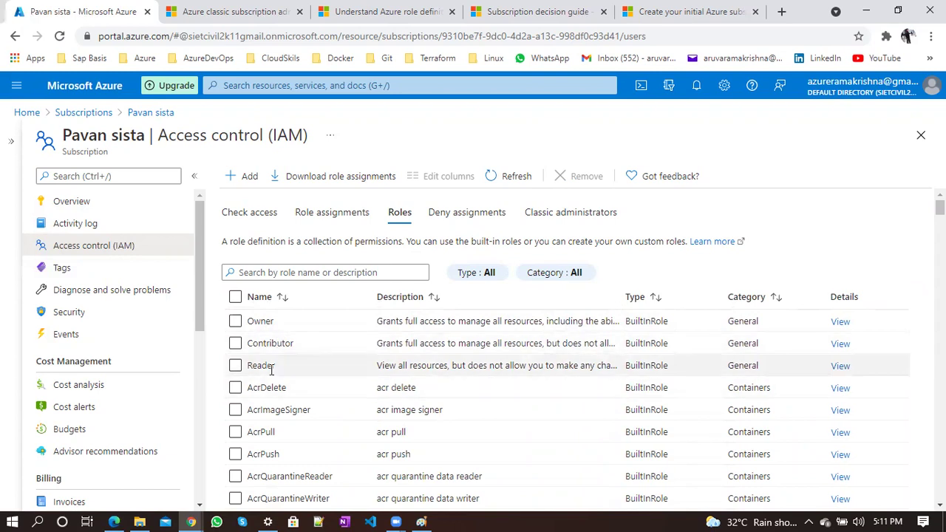
Tick and untick the Owner, Contributor and Reader roles
{"action": "left_click", "coordinate": [235, 322]}
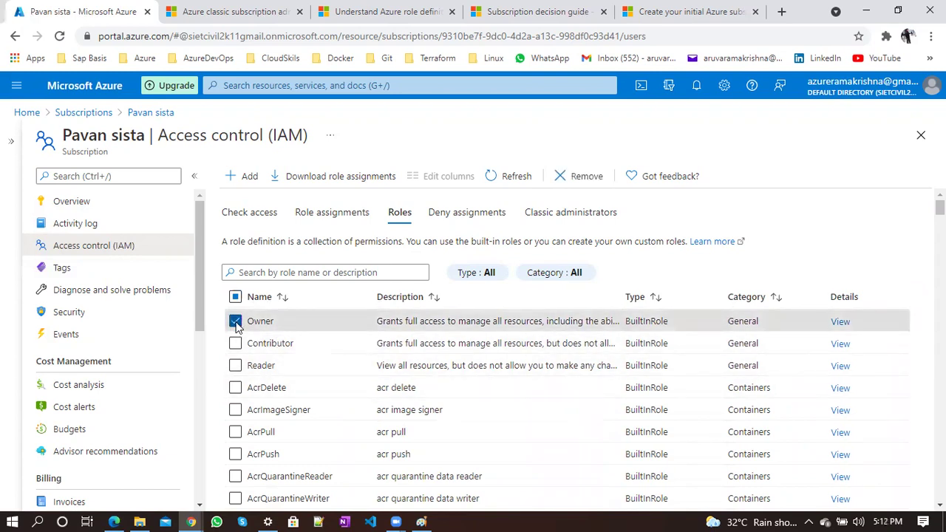
{"action": "left_click", "coordinate": [235, 345]}
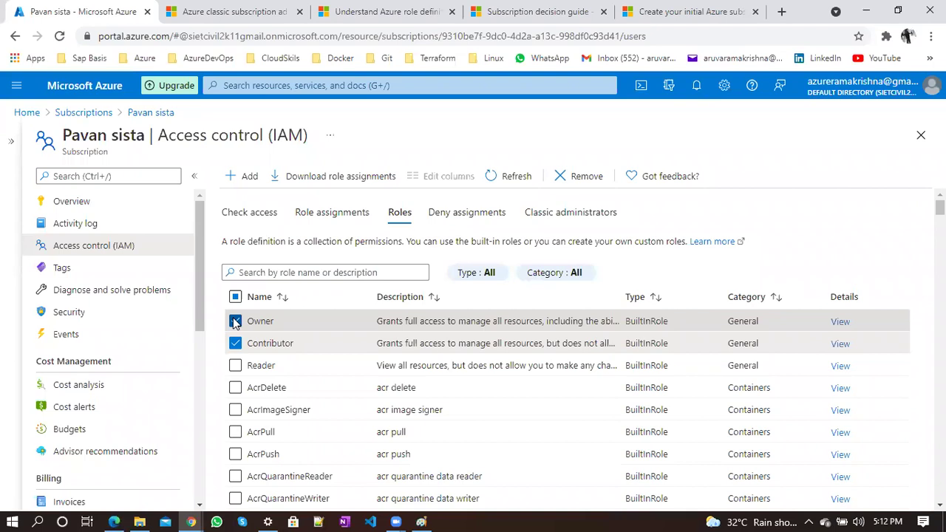
{"action": "left_click", "coordinate": [235, 320]}
{"action": "left_click", "coordinate": [235, 342]}
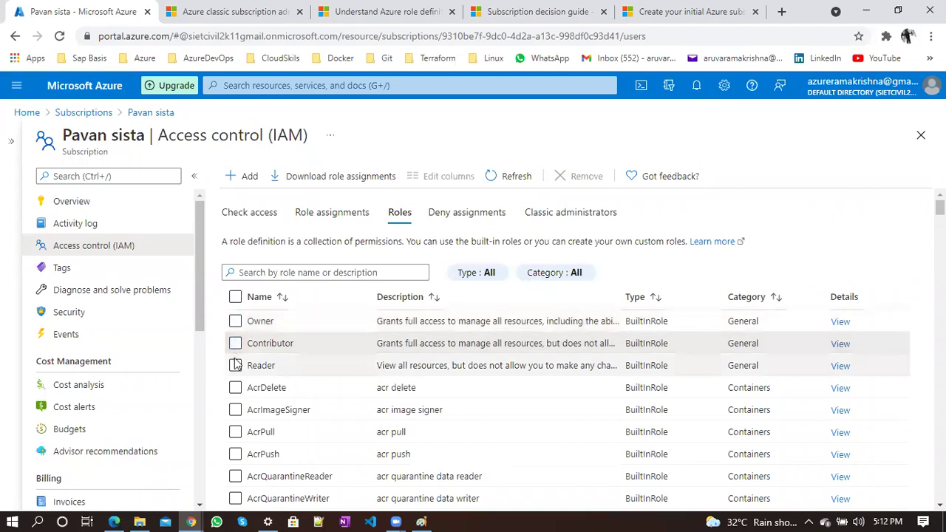
{"action": "left_click", "coordinate": [235, 365]}
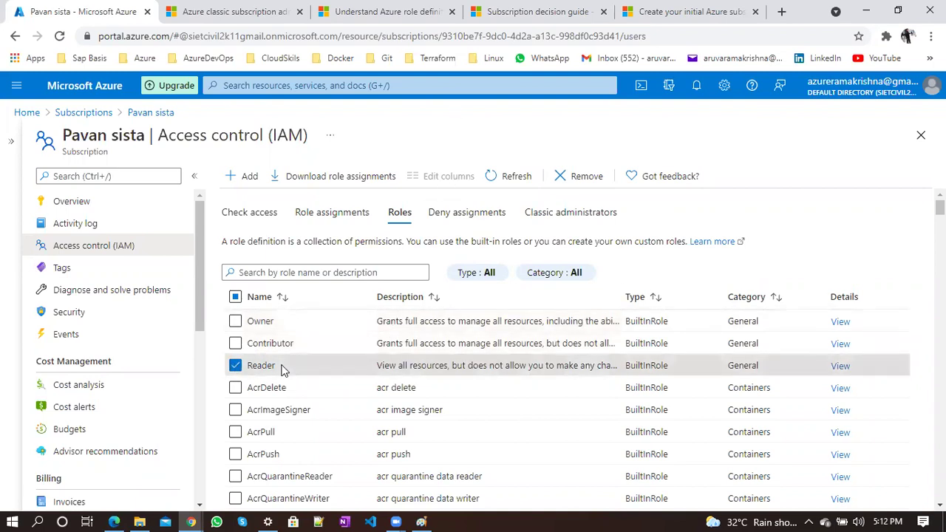
{"action": "left_click", "coordinate": [235, 365]}
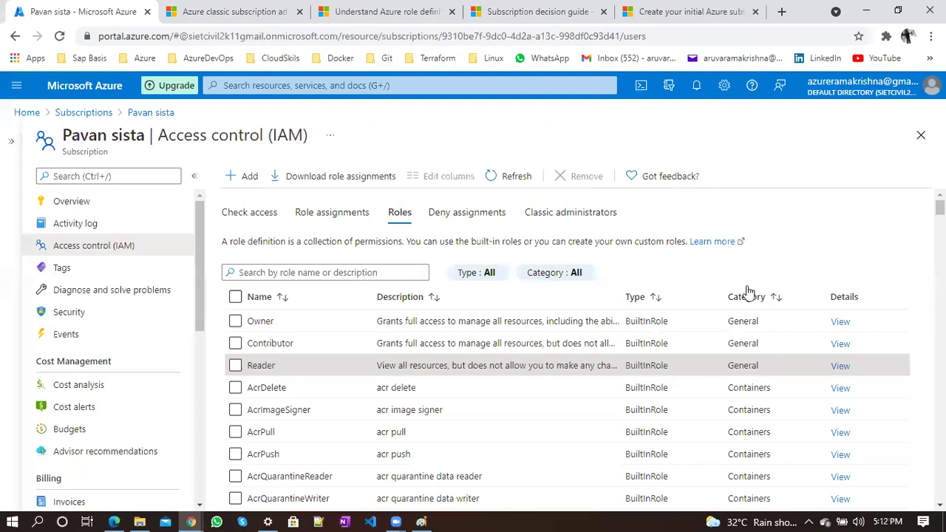
Duplicate the Access control page into a new browser tab and reload it
{"action": "scroll", "coordinate": [742, 279], "scroll_direction": "down", "scroll_amount": 1}
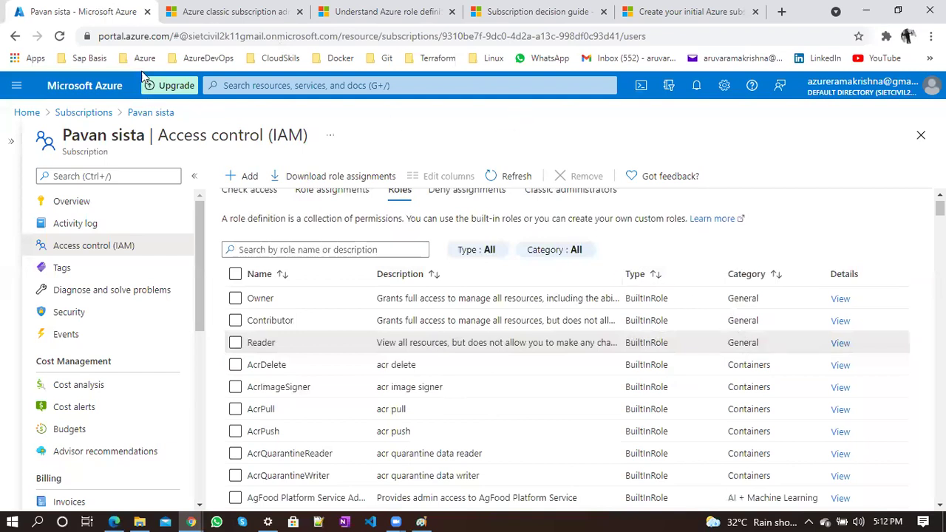
{"action": "middle_click", "coordinate": [53, 41]}
{"action": "left_click", "coordinate": [55, 39]}
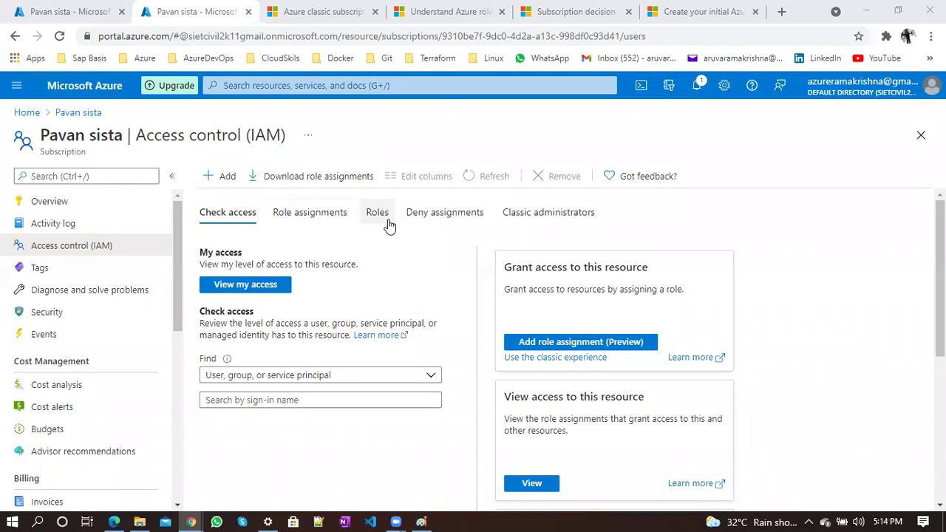
In the second tab, go Home and open All services from the portal menu
{"action": "left_click", "coordinate": [27, 113]}
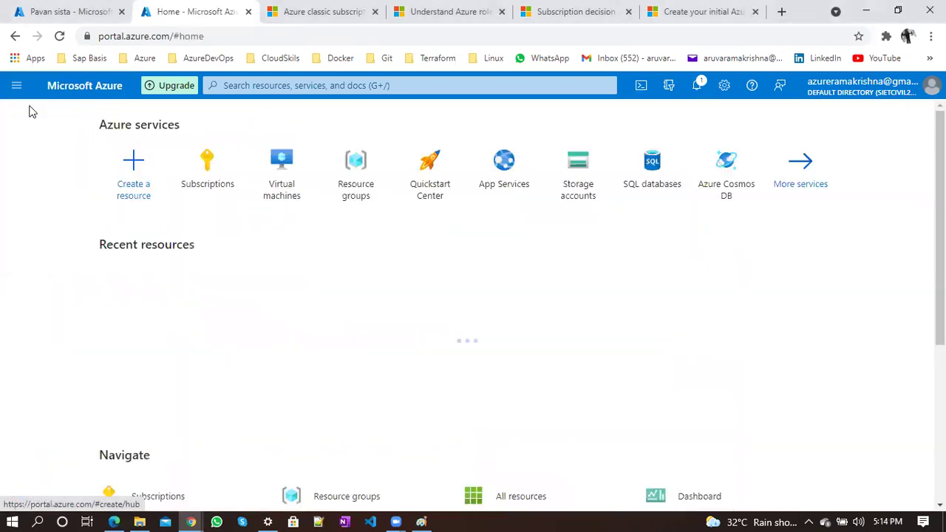
{"action": "left_click", "coordinate": [16, 85]}
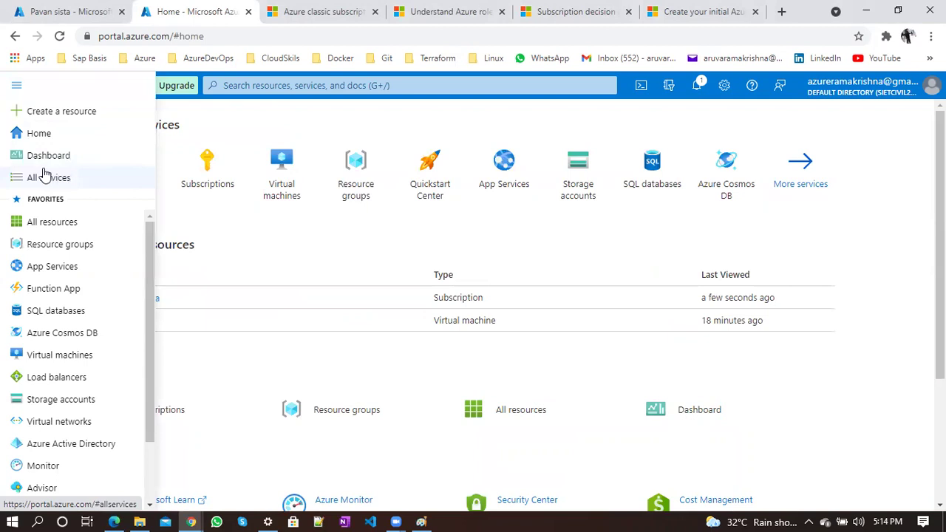
{"action": "left_click", "coordinate": [73, 177]}
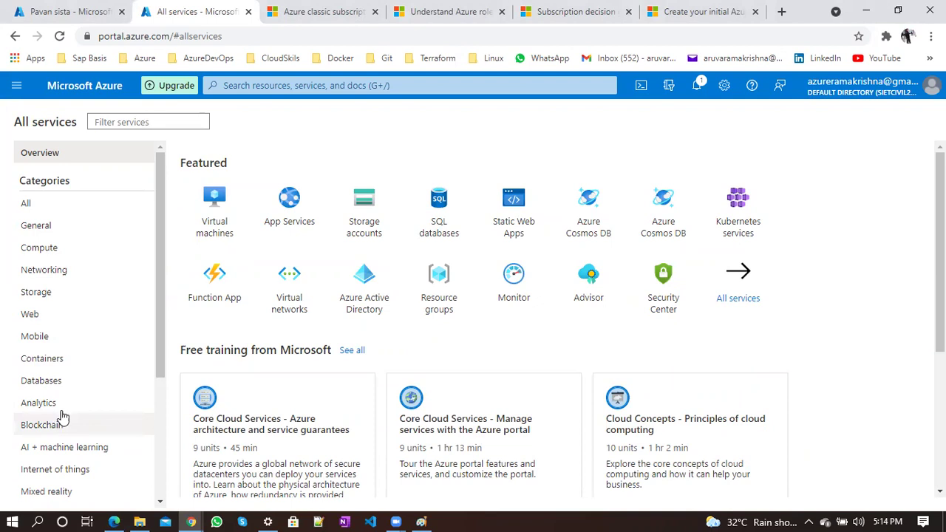
Return to the first tab and scroll through the subscription's Roles list
{"action": "left_click", "coordinate": [58, 6]}
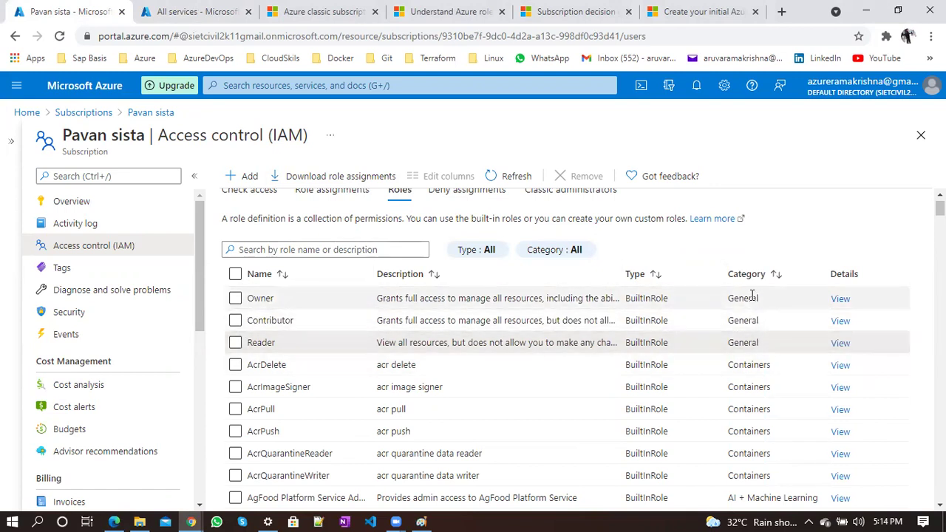
{"action": "scroll", "coordinate": [764, 419], "scroll_direction": "down", "scroll_amount": 1}
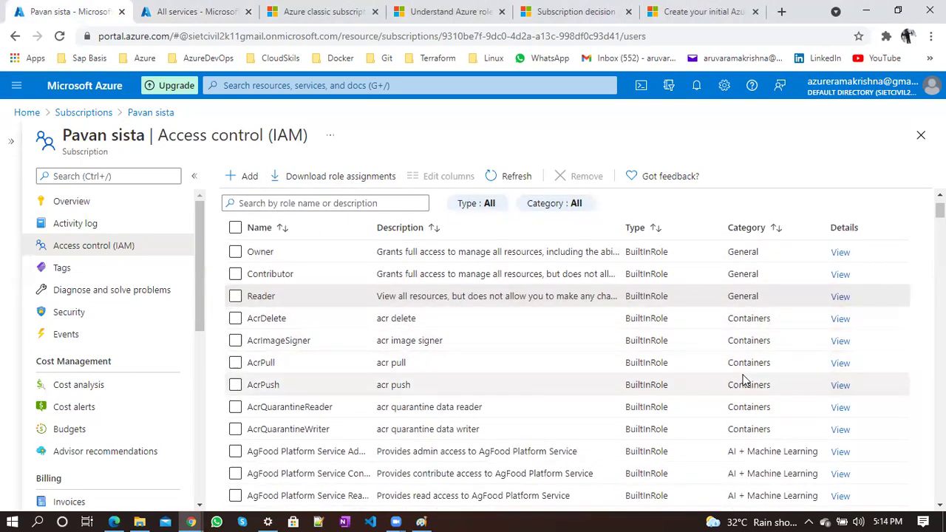
{"action": "scroll", "coordinate": [743, 377], "scroll_direction": "down", "scroll_amount": 3}
{"action": "scroll", "coordinate": [750, 362], "scroll_direction": "down", "scroll_amount": 1}
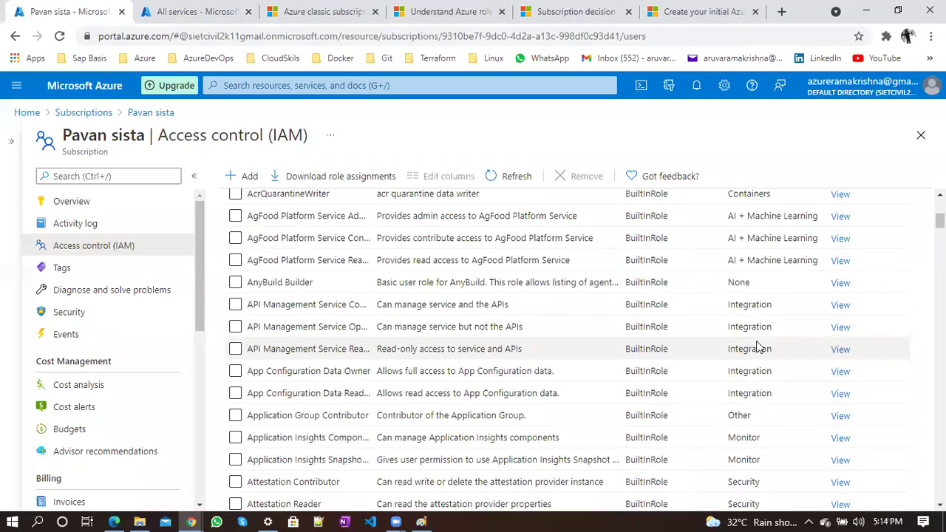
{"action": "scroll", "coordinate": [754, 362], "scroll_direction": "down", "scroll_amount": 3}
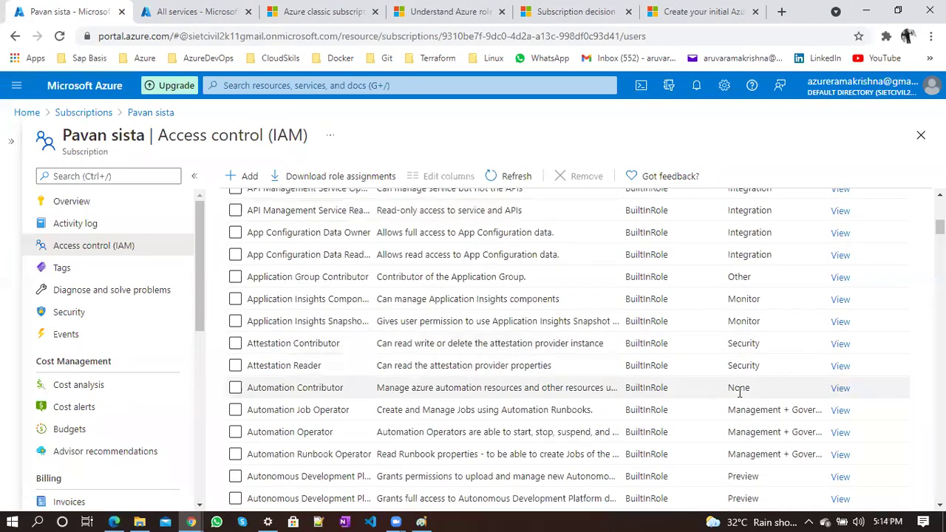
{"action": "scroll", "coordinate": [739, 391], "scroll_direction": "down", "scroll_amount": 9}
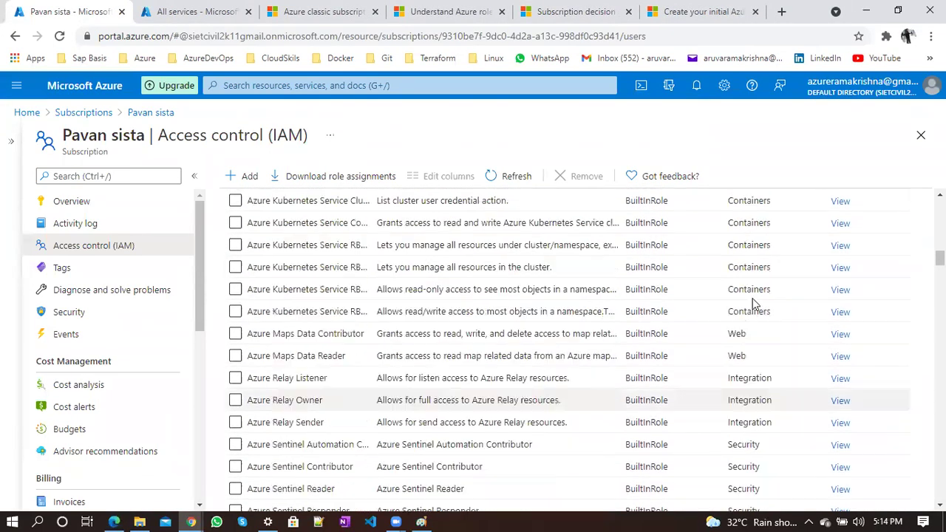
{"action": "scroll", "coordinate": [766, 419], "scroll_direction": "down", "scroll_amount": 7}
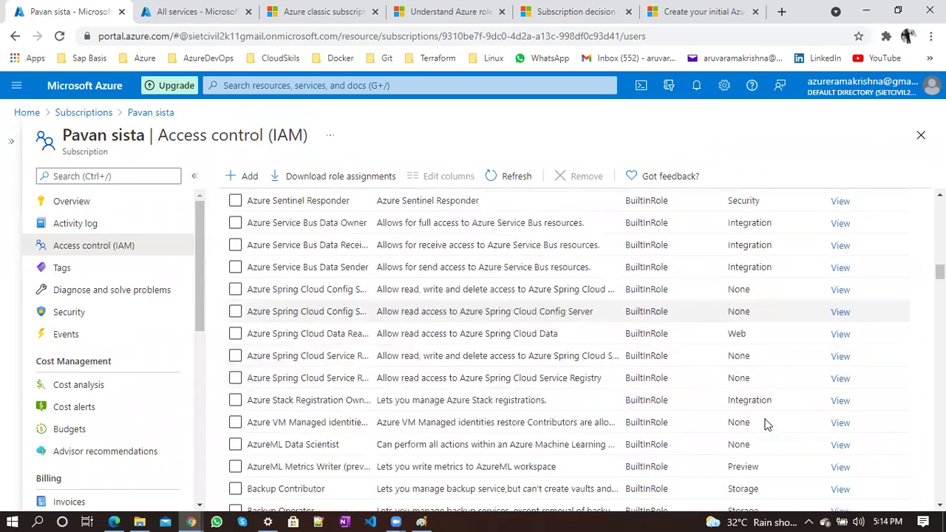
{"action": "scroll", "coordinate": [766, 421], "scroll_direction": "down", "scroll_amount": 1}
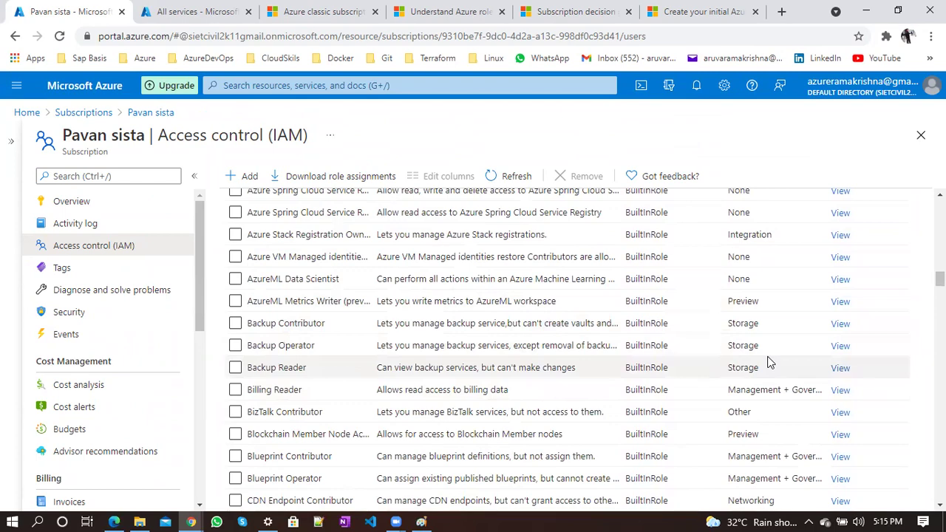
{"action": "scroll", "coordinate": [766, 360], "scroll_direction": "down", "scroll_amount": 2}
{"action": "scroll", "coordinate": [768, 362], "scroll_direction": "down", "scroll_amount": 3}
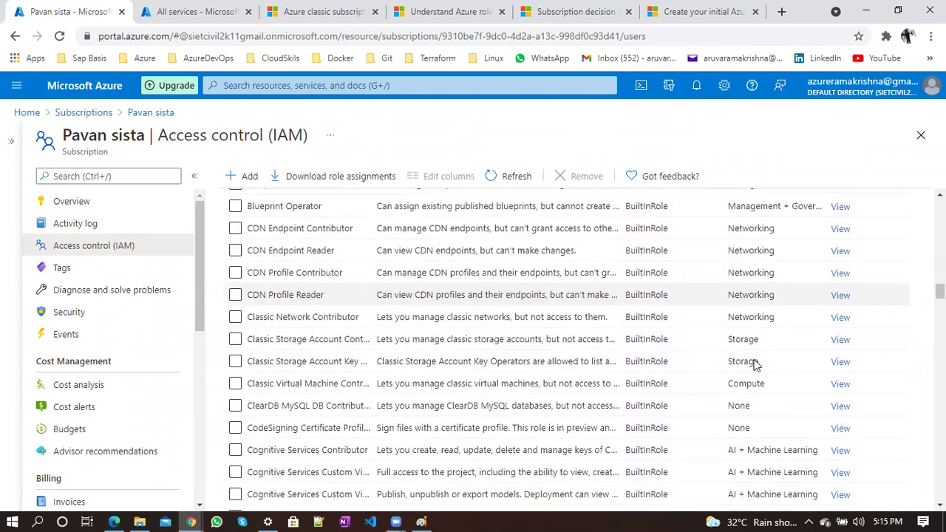
{"action": "scroll", "coordinate": [747, 380], "scroll_direction": "up", "scroll_amount": 10}
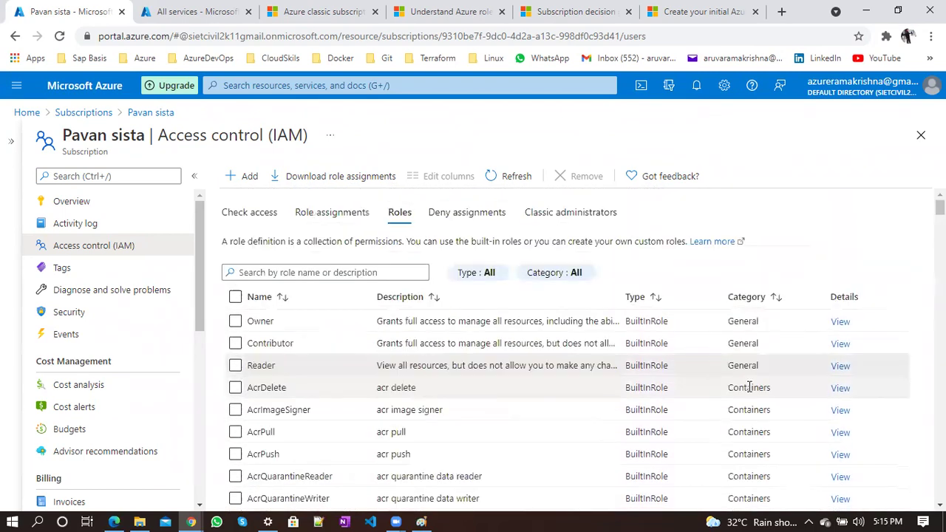
{"action": "left_click", "coordinate": [277, 273]}
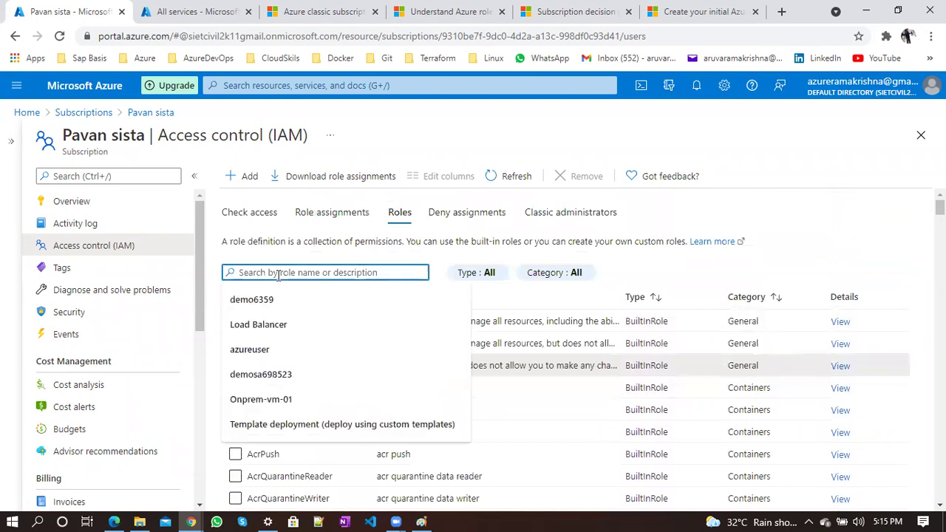
{"action": "type", "text": "virtualmachine"}
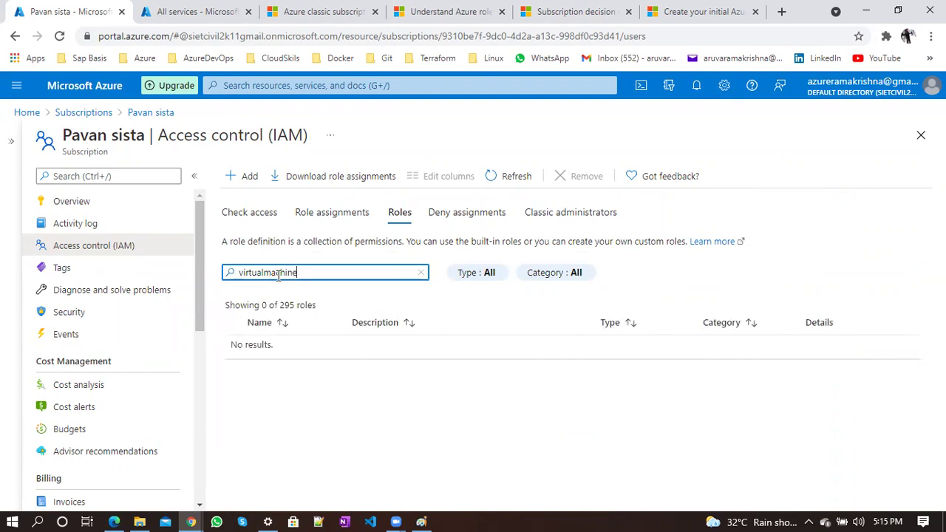
{"action": "key", "text": "BackSpace"}
{"action": "key", "text": "BackSpace"}
{"action": "key", "text": "BackSpace"}
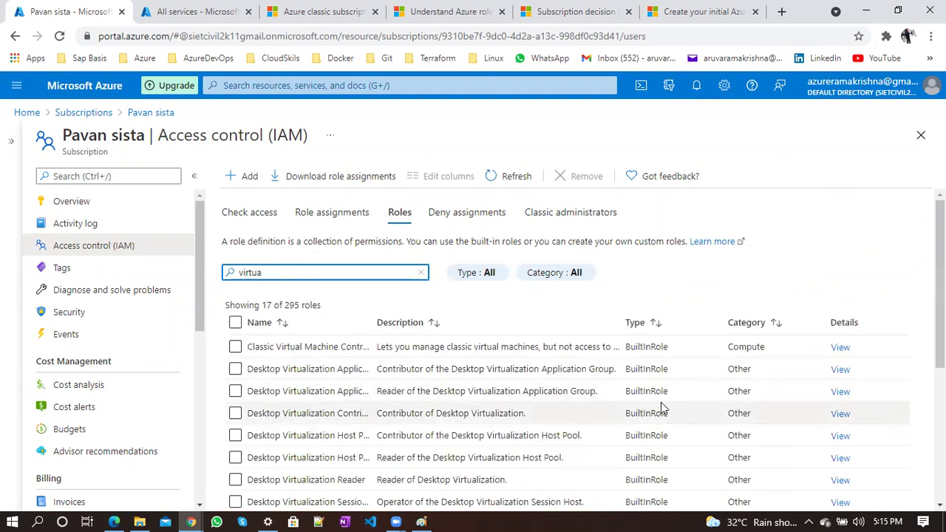
{"action": "scroll", "coordinate": [661, 409], "scroll_direction": "down", "scroll_amount": 4}
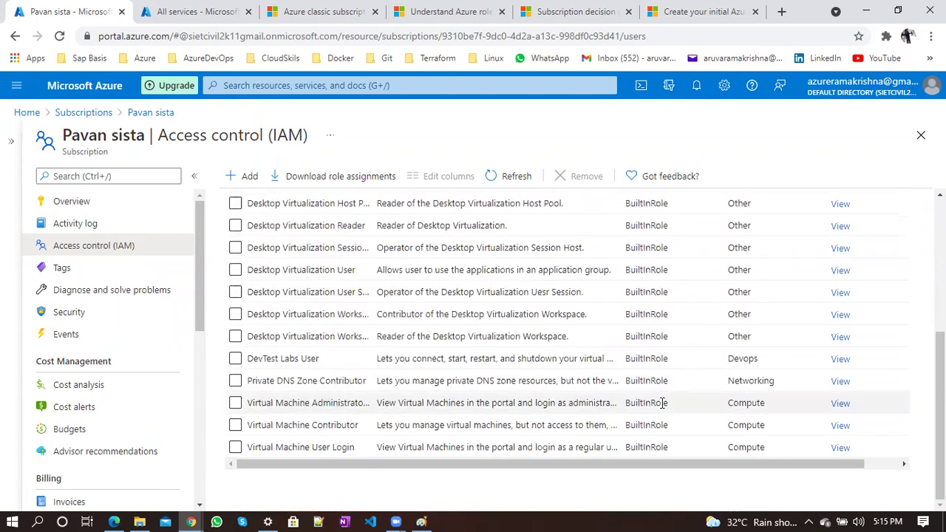
{"action": "left_click_drag", "start_coordinate": [249, 425], "coordinate": [309, 425]}
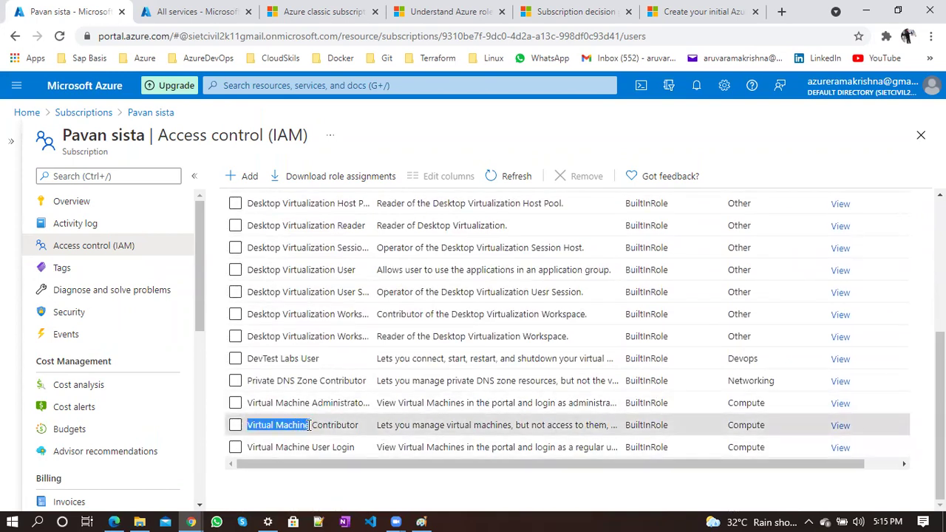
{"action": "left_click", "coordinate": [309, 425]}
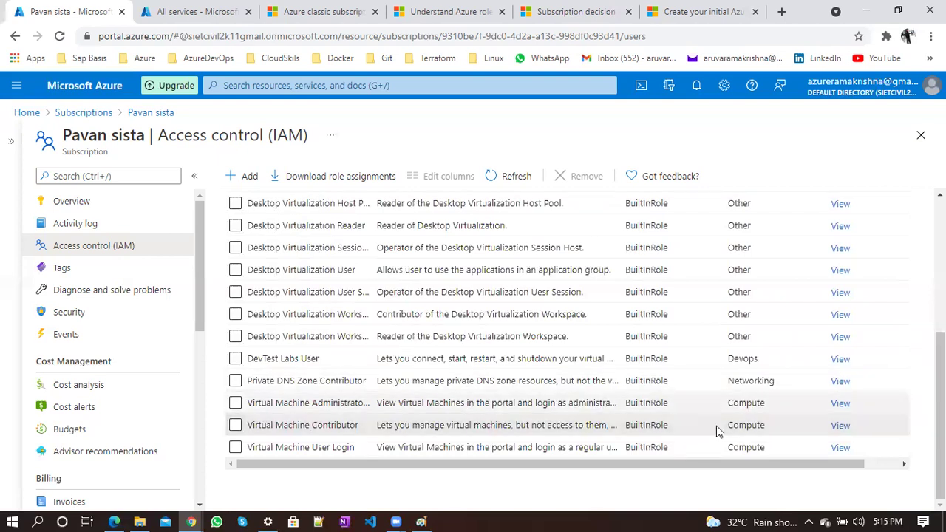
{"action": "double_click", "coordinate": [747, 403]}
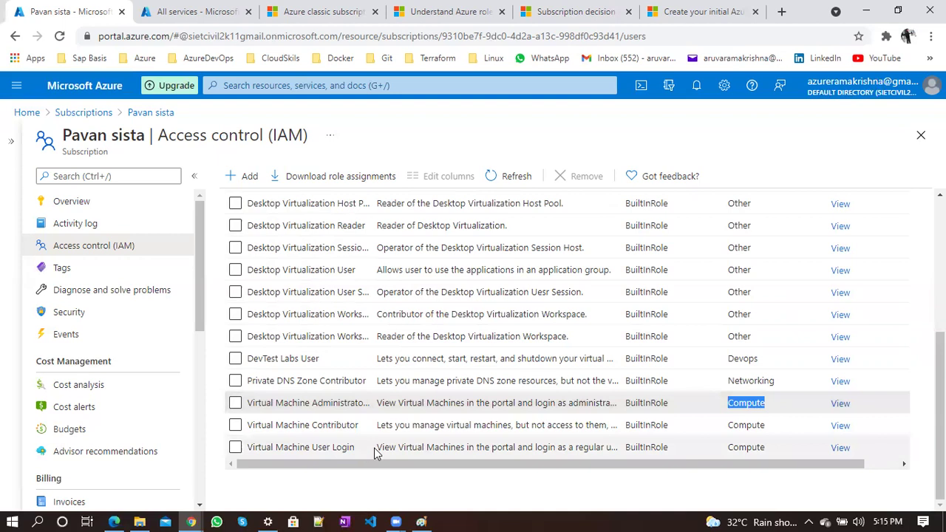
{"action": "scroll", "coordinate": [376, 450], "scroll_direction": "up", "scroll_amount": 2}
{"action": "scroll", "coordinate": [375, 450], "scroll_direction": "up", "scroll_amount": 3}
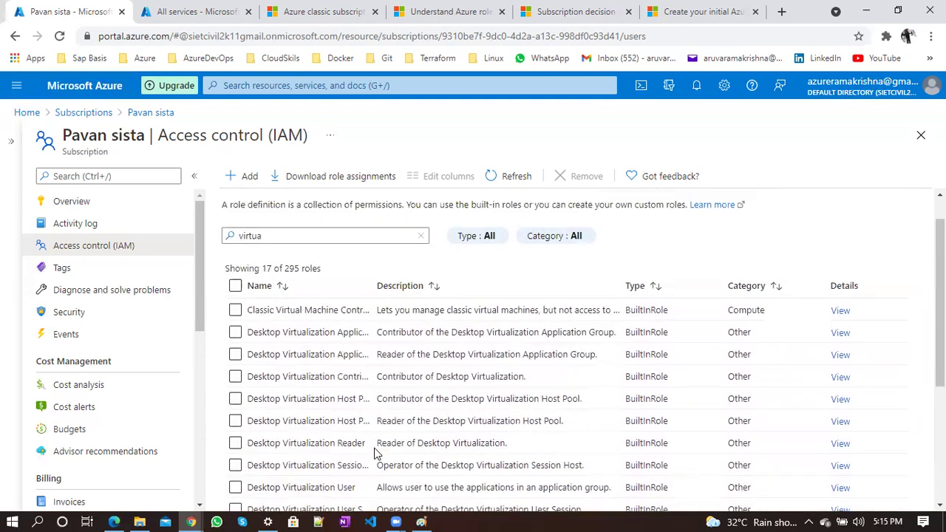
{"action": "left_click_drag", "start_coordinate": [279, 273], "coordinate": [183, 292]}
Filter the Roles list by 'storage' and scroll through the 23 matching roles
{"action": "type", "text": "storage"}
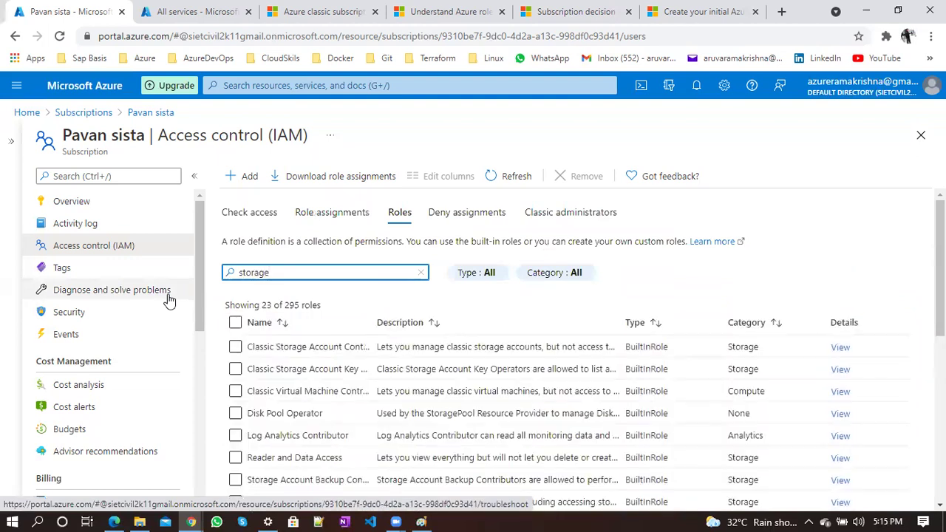
{"action": "scroll", "coordinate": [347, 363], "scroll_direction": "down", "scroll_amount": 3}
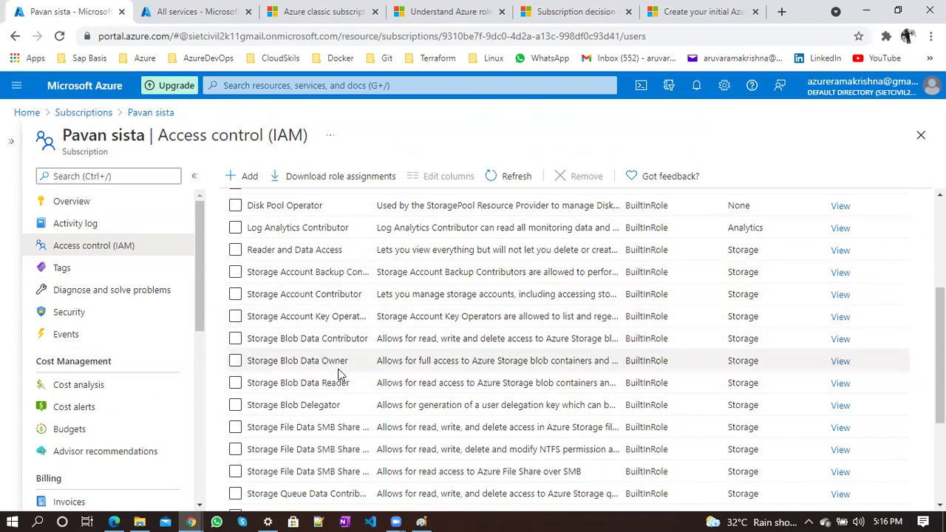
{"action": "scroll", "coordinate": [326, 382], "scroll_direction": "down", "scroll_amount": 1}
{"action": "scroll", "coordinate": [325, 382], "scroll_direction": "down", "scroll_amount": 5}
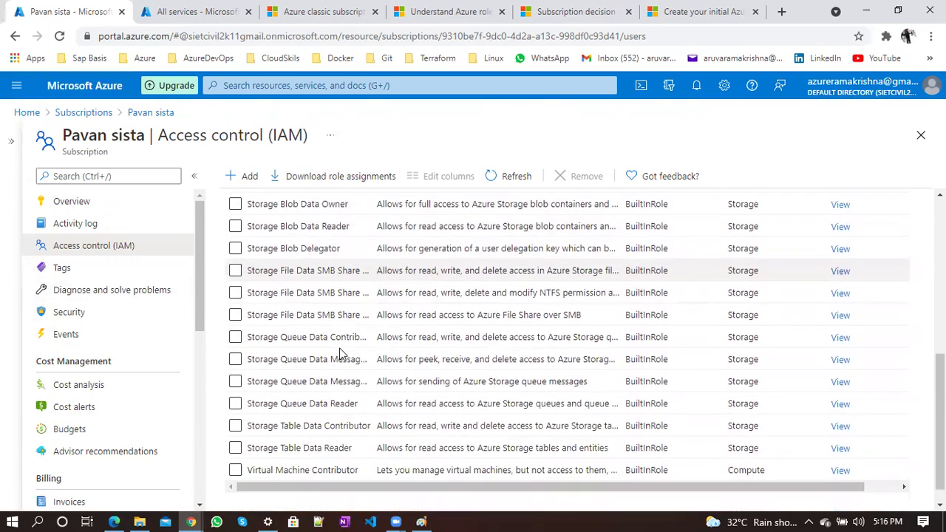
Change the Roles filter to 'database', showing 6 of 295 roles
{"action": "scroll", "coordinate": [338, 356], "scroll_direction": "up", "scroll_amount": 10}
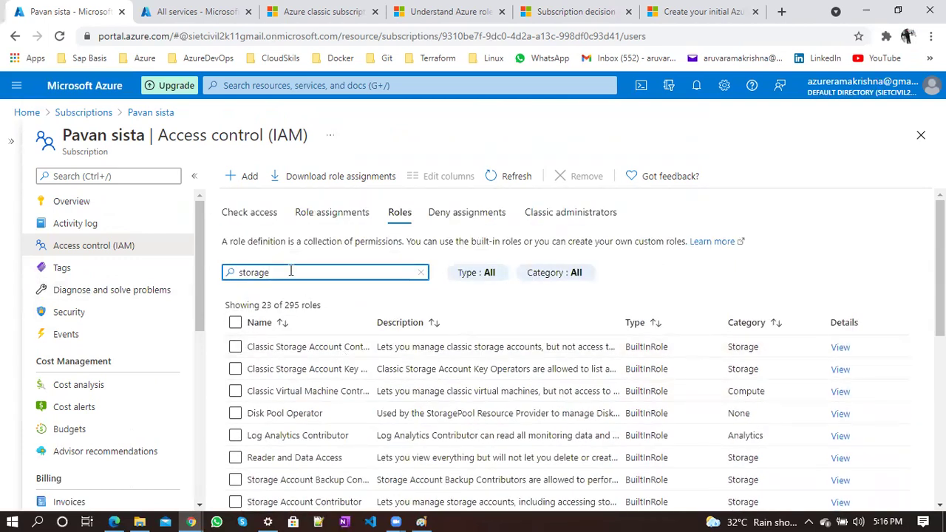
{"action": "left_click_drag", "start_coordinate": [295, 272], "coordinate": [197, 264]}
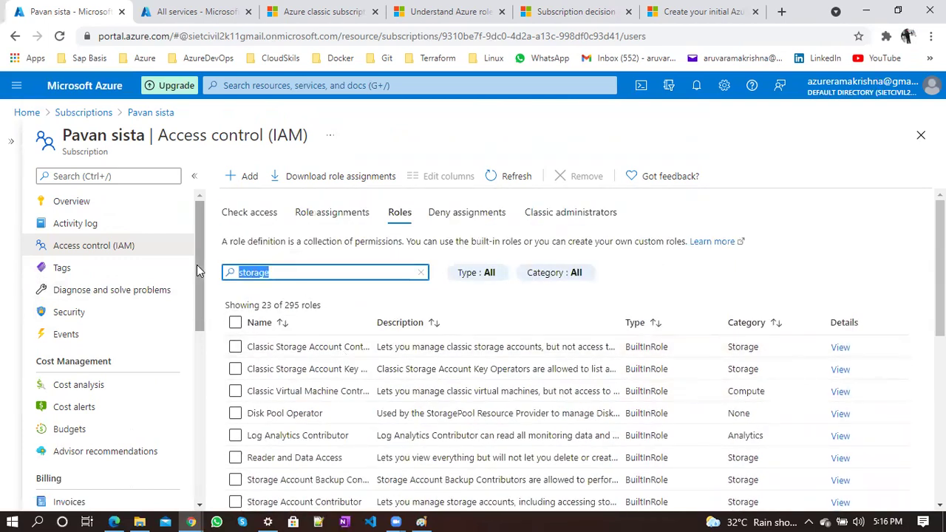
{"action": "type", "text": "database"}
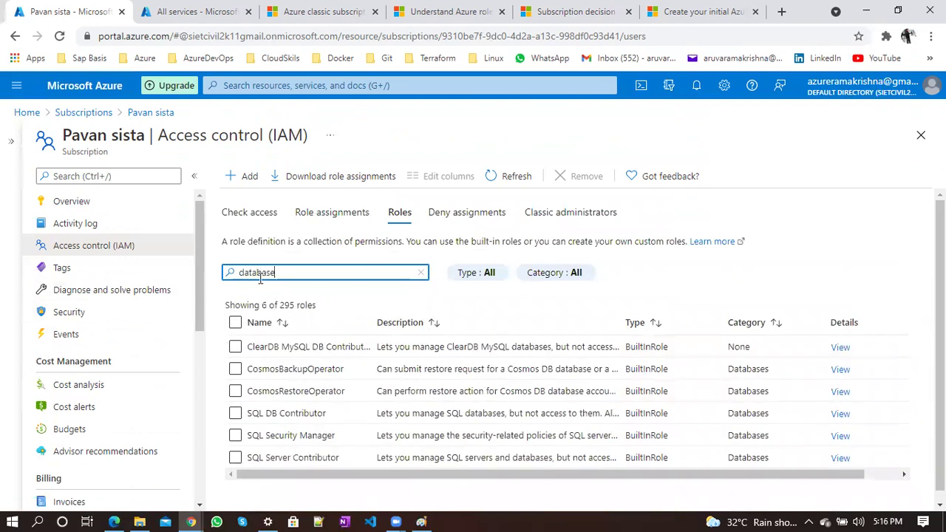
Clear the 'database' role search and switch to the scope-levels diagram in Paint
{"action": "scroll", "coordinate": [400, 373], "scroll_direction": "down", "scroll_amount": 1}
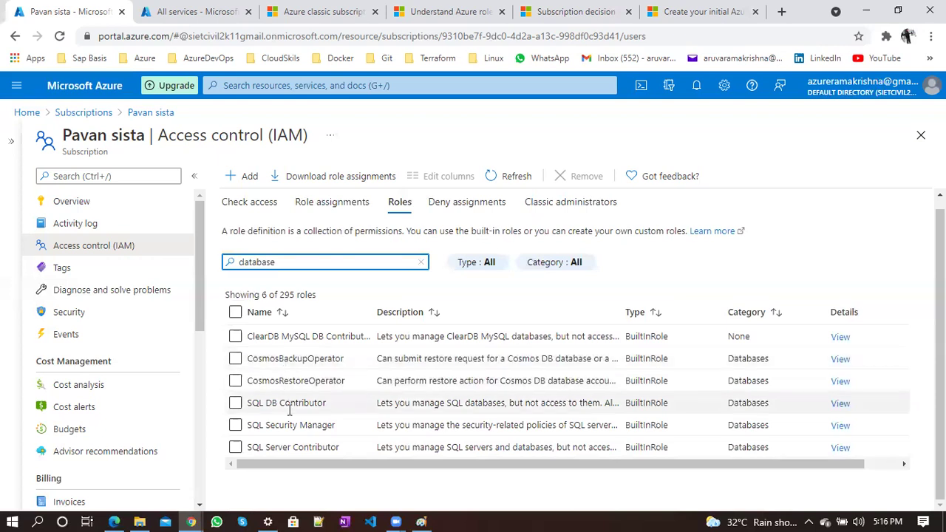
{"action": "double_click", "coordinate": [334, 263]}
{"action": "key", "text": "BackSpace"}
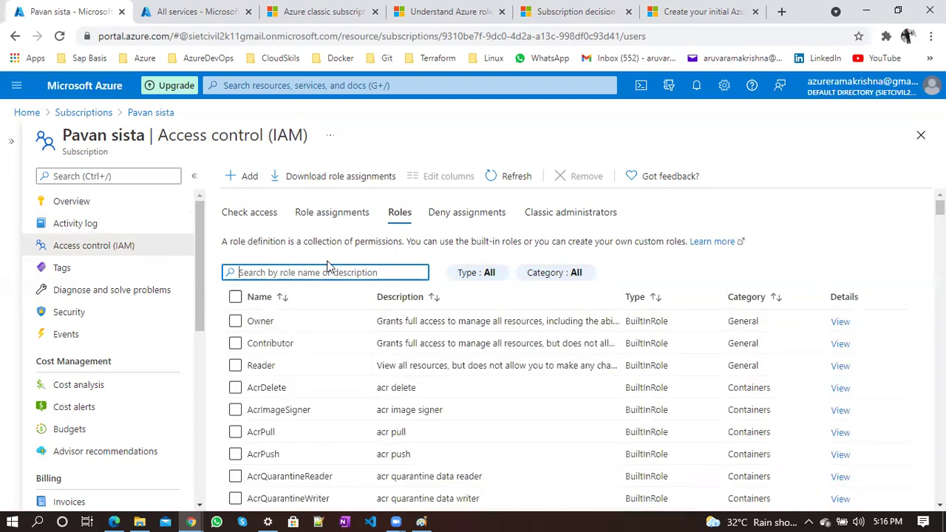
{"action": "left_click", "coordinate": [421, 522]}
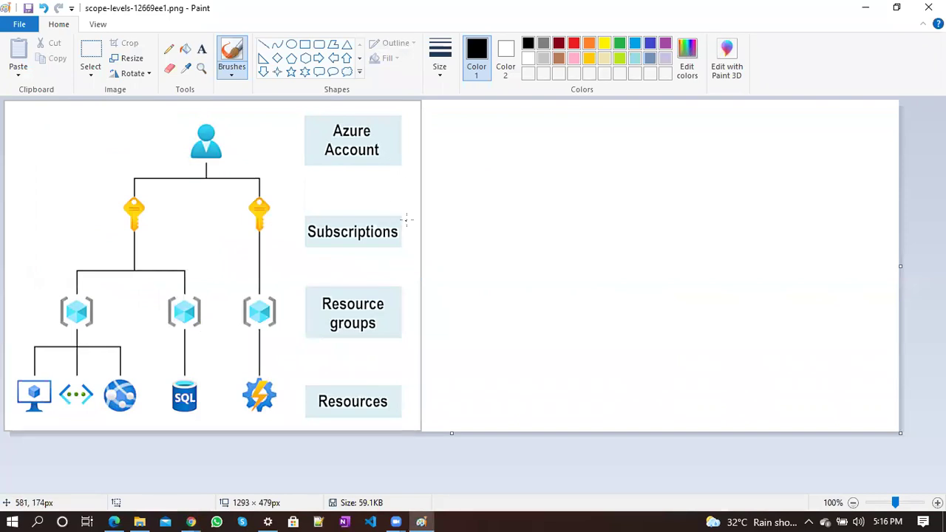
Add text reading Owner, Contributor, Reader on three lines beside the Subscriptions level
{"action": "left_click", "coordinate": [201, 49]}
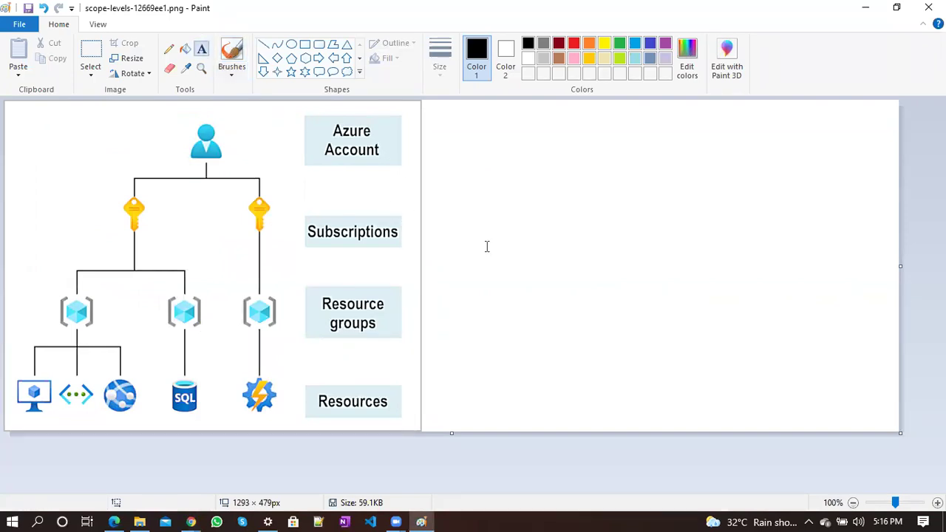
{"action": "left_click", "coordinate": [430, 188]}
{"action": "type", "text": "0"}
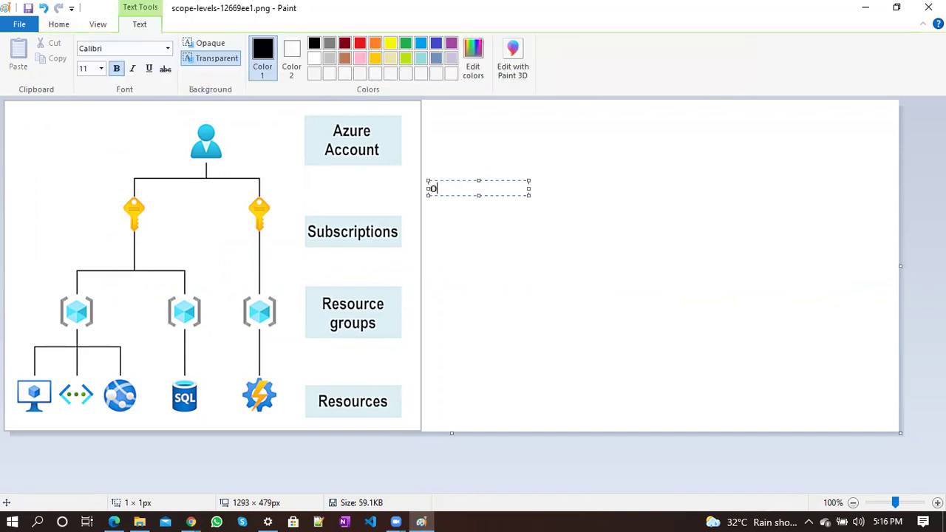
{"action": "type", "text": "wner"}
{"action": "key", "text": "Return"}
{"action": "type", "text": "Contiributor"}
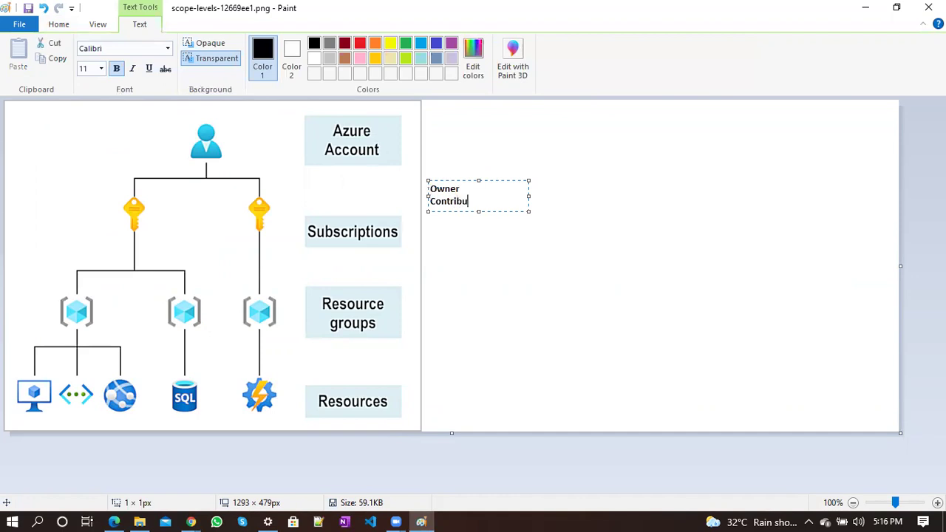
{"action": "key", "text": "Return"}
{"action": "type", "text": "Reader"}
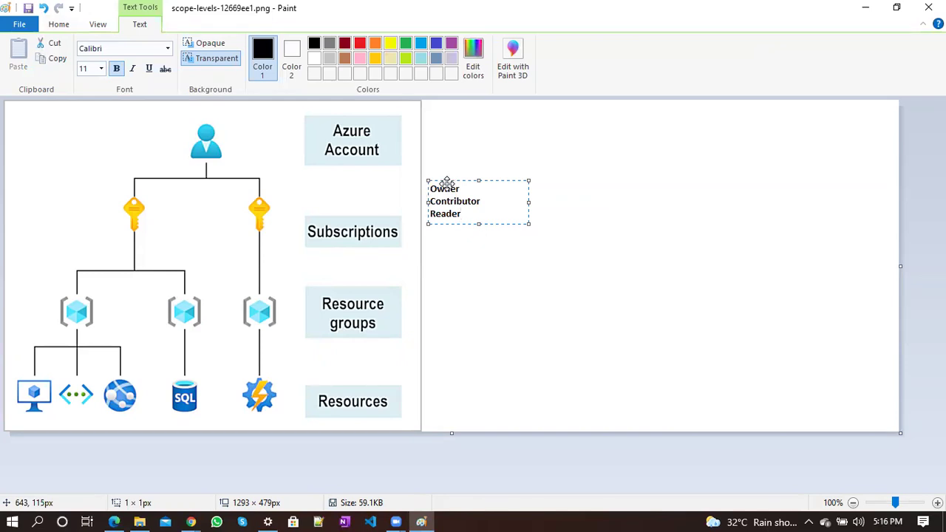
{"action": "left_click_drag", "start_coordinate": [447, 183], "coordinate": [444, 209]}
{"action": "left_click", "coordinate": [489, 291]}
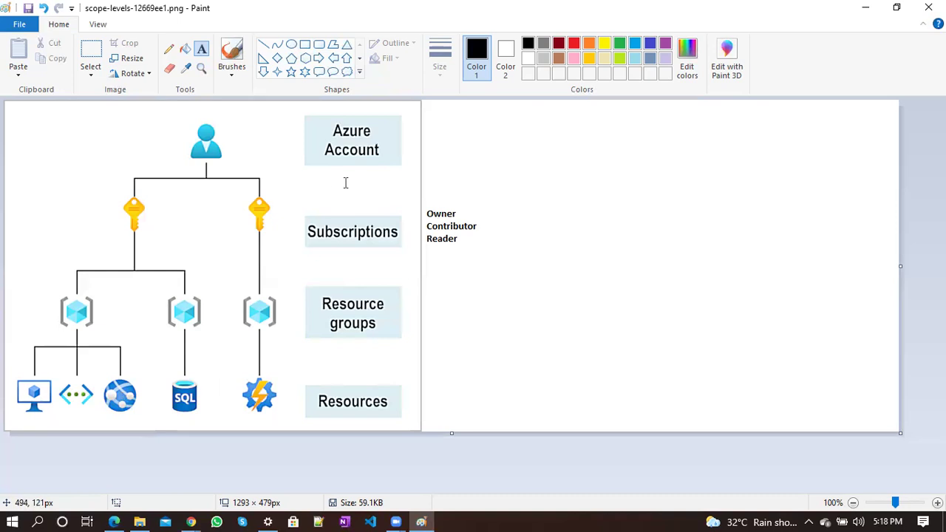
Start and discard two empty text boxes near the role list and resource groups
{"action": "left_click", "coordinate": [476, 203]}
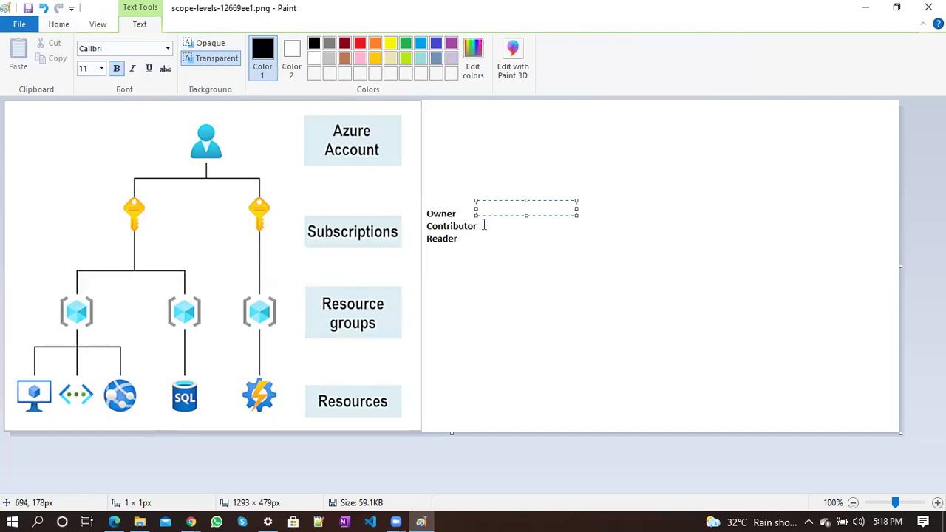
{"action": "left_click", "coordinate": [483, 225]}
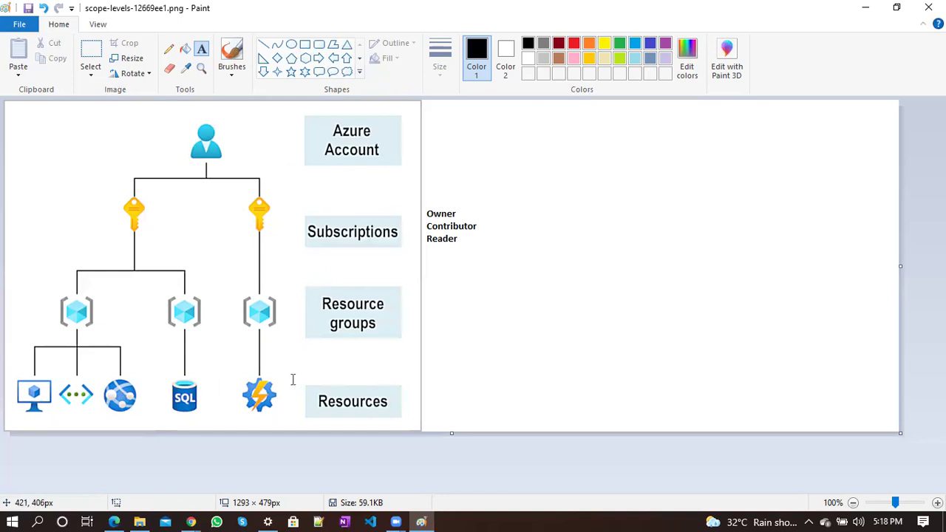
{"action": "left_click_drag", "start_coordinate": [253, 292], "coordinate": [355, 308]}
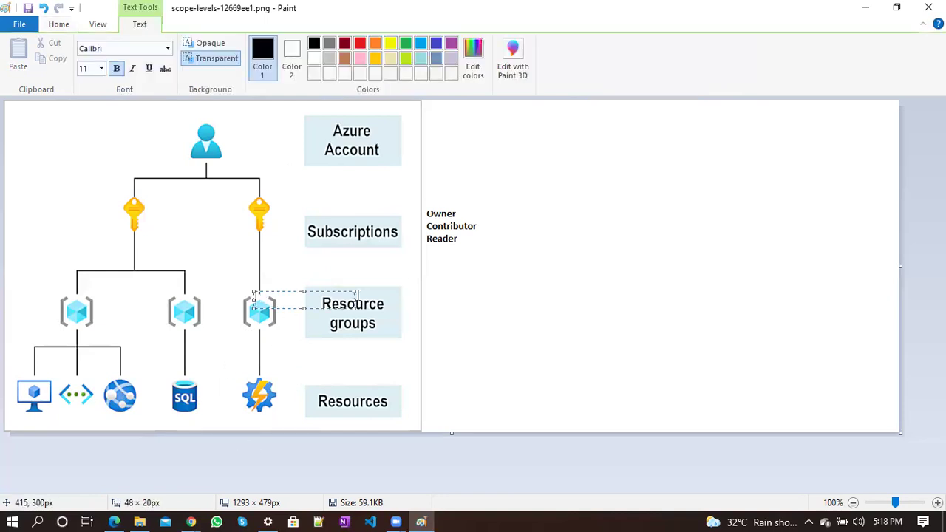
{"action": "left_click", "coordinate": [470, 246]}
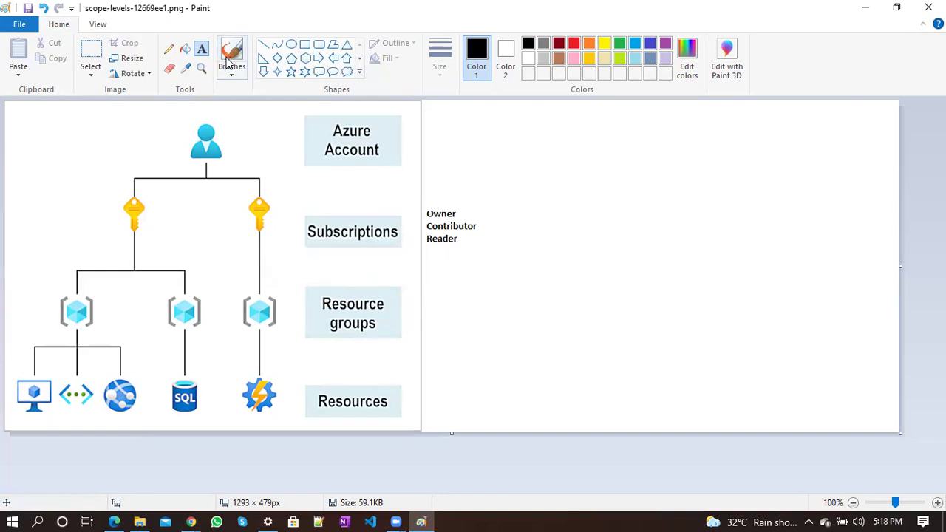
Copy the Owner, Contributor, Reader text and place the copy beside Resource groups
{"action": "left_click", "coordinate": [101, 50]}
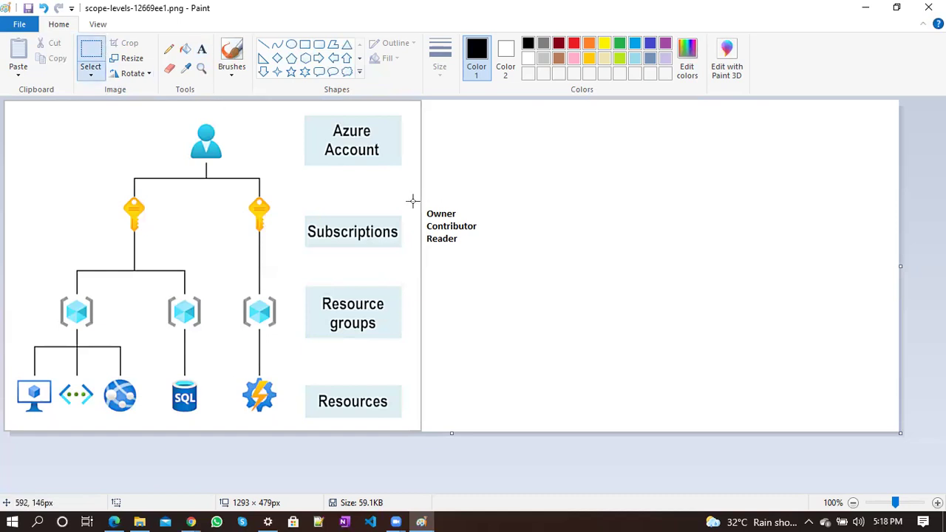
{"action": "left_click_drag", "start_coordinate": [423, 202], "coordinate": [481, 254]}
{"action": "key", "text": "ctrl+c"}
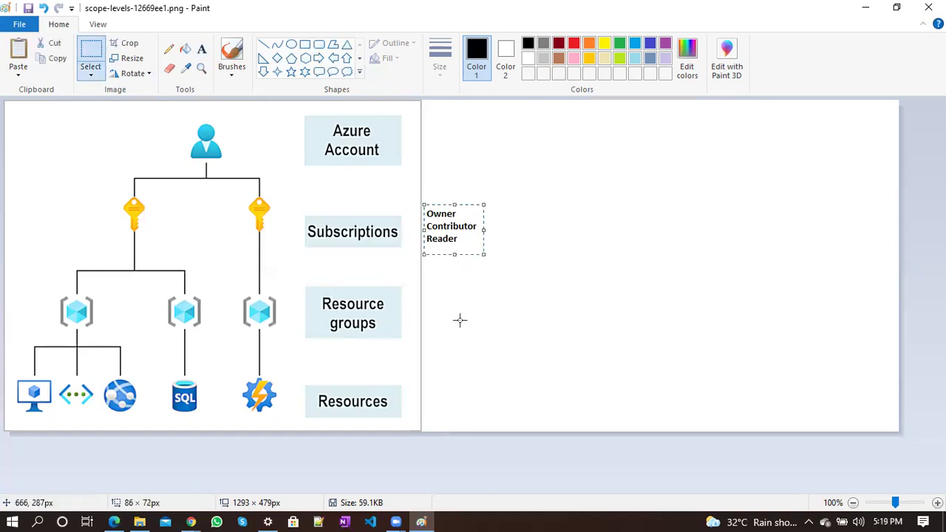
{"action": "key", "text": "ctrl+v"}
{"action": "left_click_drag", "start_coordinate": [26, 136], "coordinate": [449, 322]}
{"action": "left_click", "coordinate": [510, 309]}
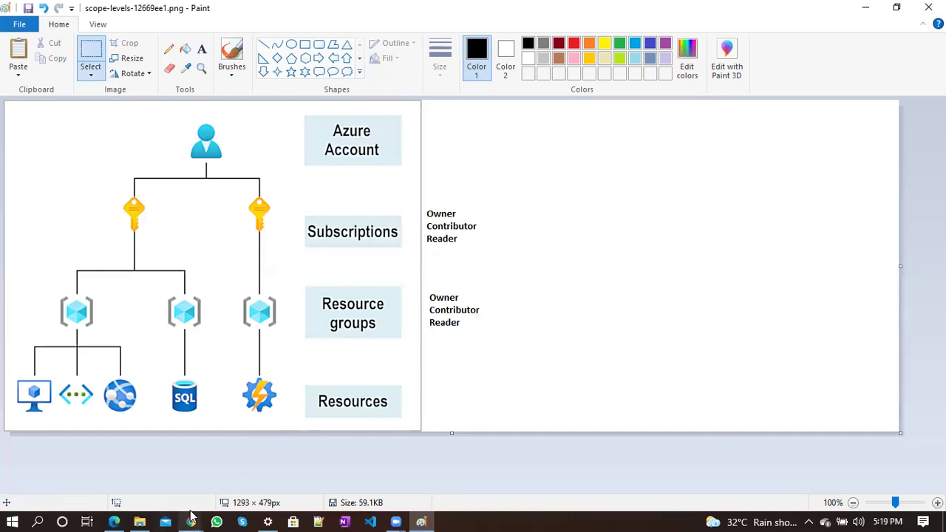
Return to the Azure portal and open the Add menu on Access control (IAM)
{"action": "mouse_move", "coordinate": [190, 515]}
{"action": "left_click", "coordinate": [138, 483]}
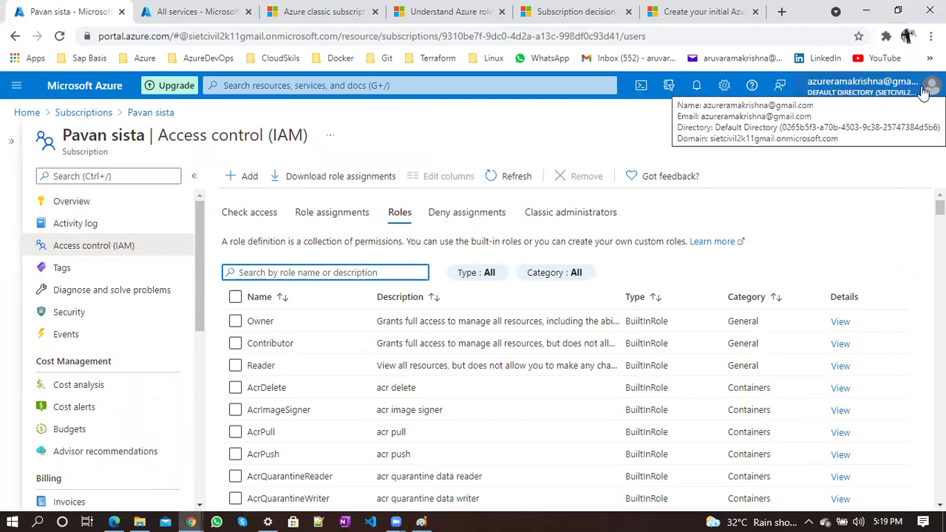
{"action": "left_click", "coordinate": [109, 253]}
{"action": "left_click", "coordinate": [244, 176]}
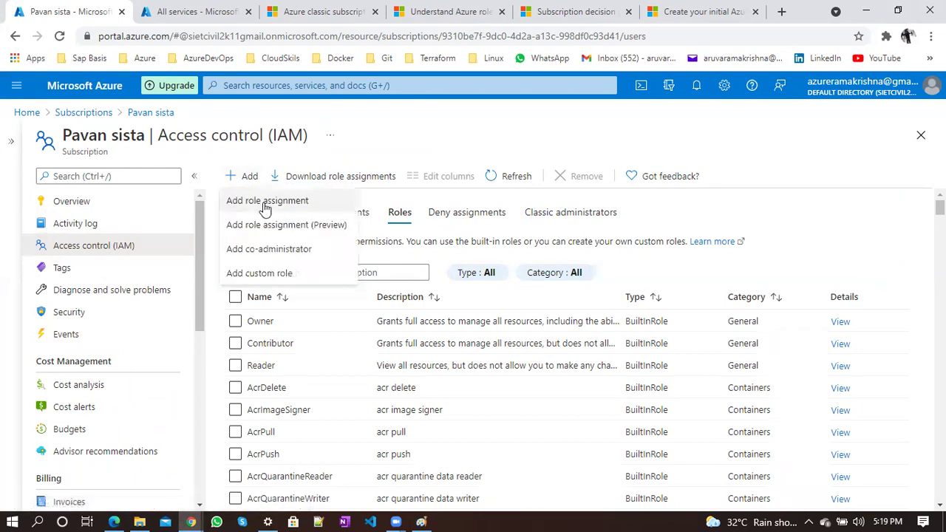
Add a Contributor role assignment for the guest, found by their e-mail address, and save
{"action": "left_click", "coordinate": [264, 201]}
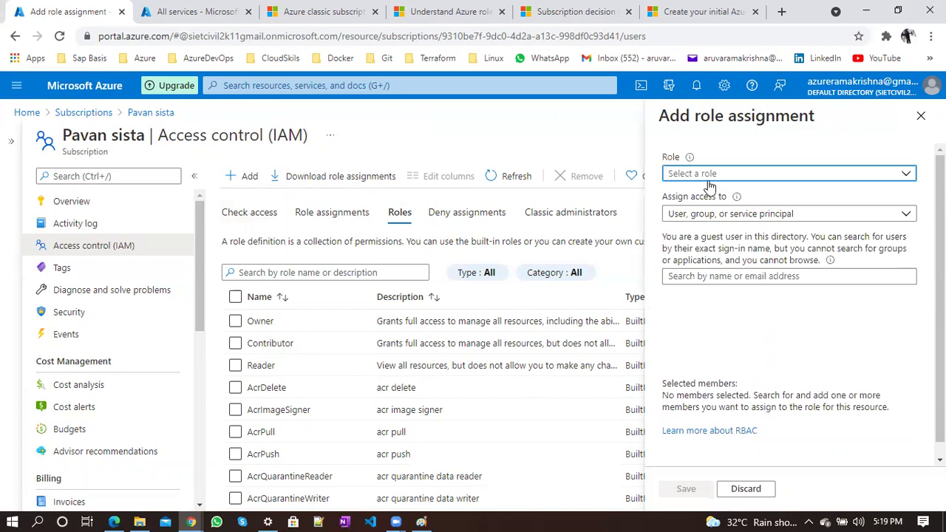
{"action": "left_click", "coordinate": [710, 177]}
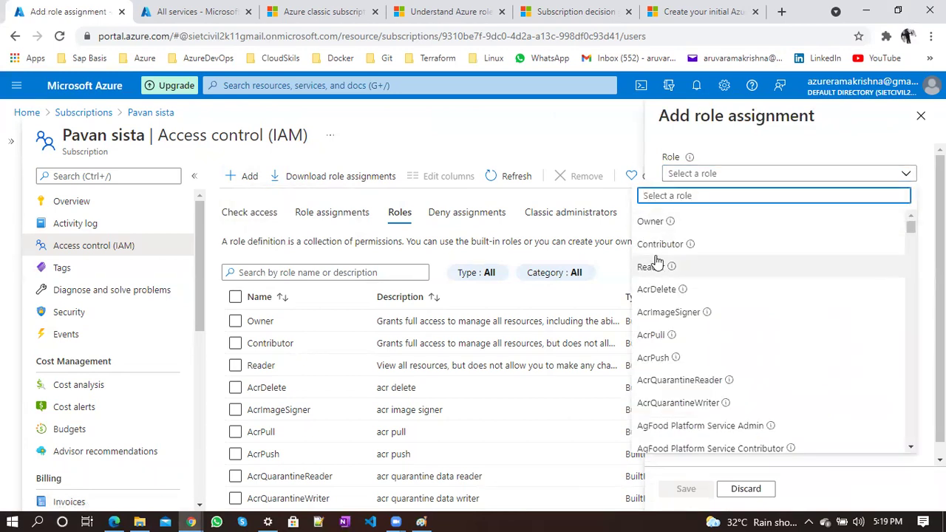
{"action": "left_click", "coordinate": [657, 252]}
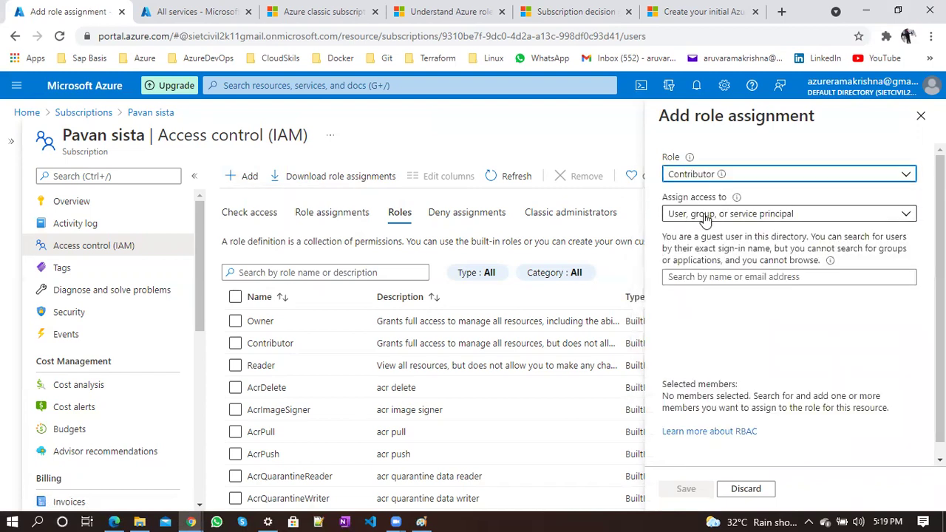
{"action": "left_click", "coordinate": [714, 276]}
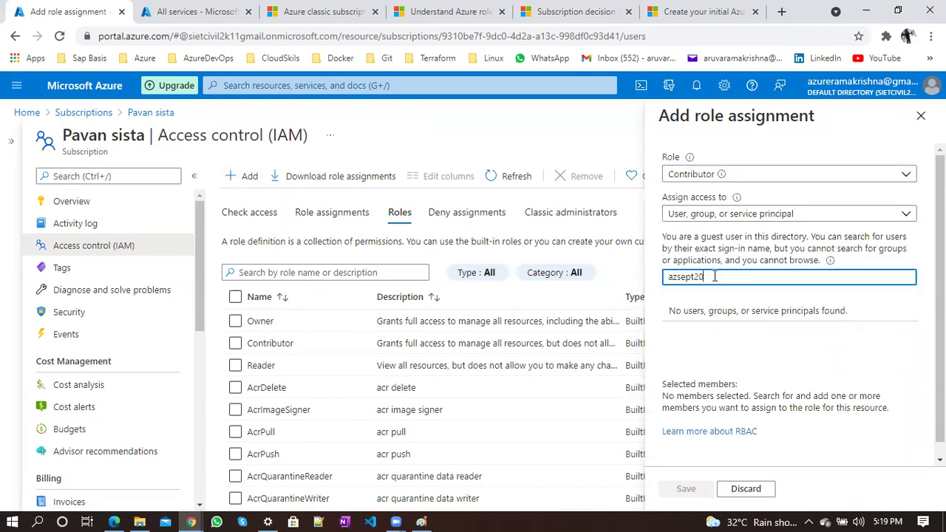
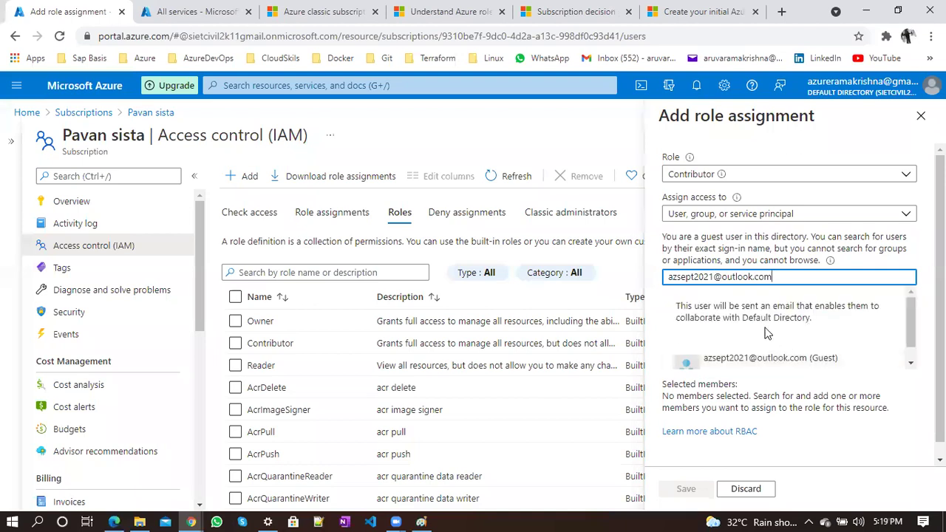
{"action": "left_click", "coordinate": [742, 359]}
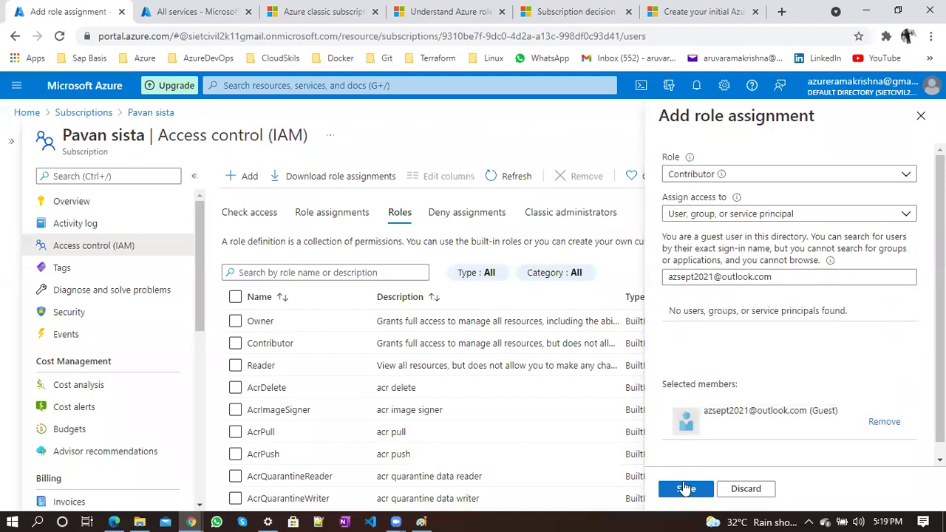
{"action": "left_click", "coordinate": [685, 489]}
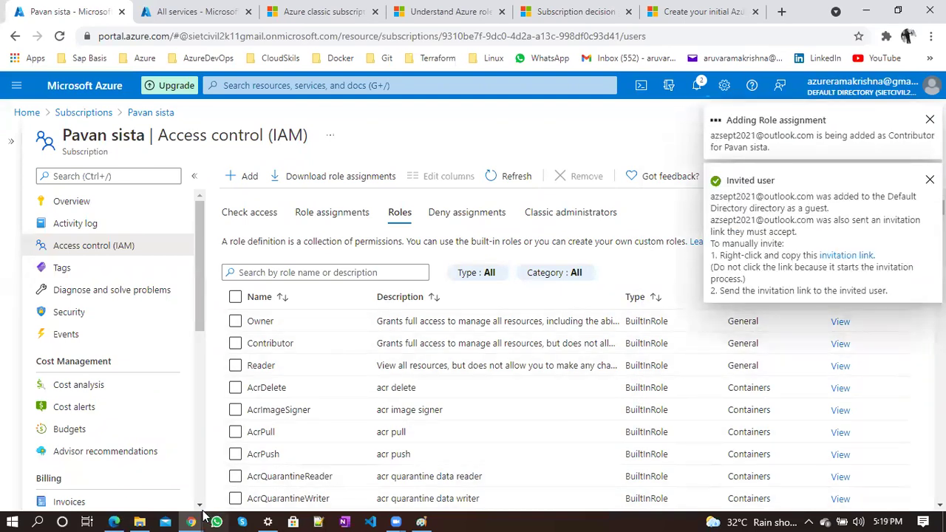
Reload the guest's Outlook inbox, open the newest Microsoft Invitations email and accept it
{"action": "mouse_move", "coordinate": [190, 521]}
{"action": "left_click", "coordinate": [251, 477]}
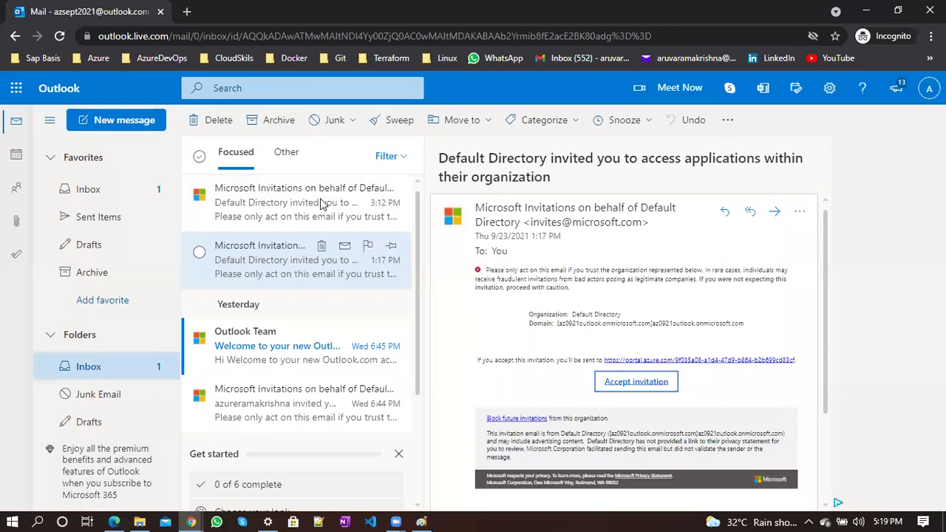
{"action": "left_click", "coordinate": [106, 193]}
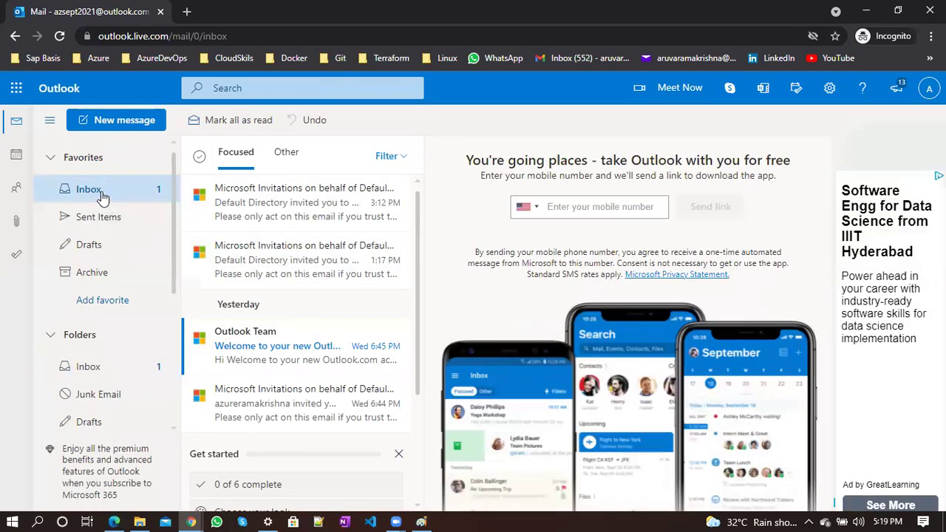
{"action": "left_click", "coordinate": [58, 36]}
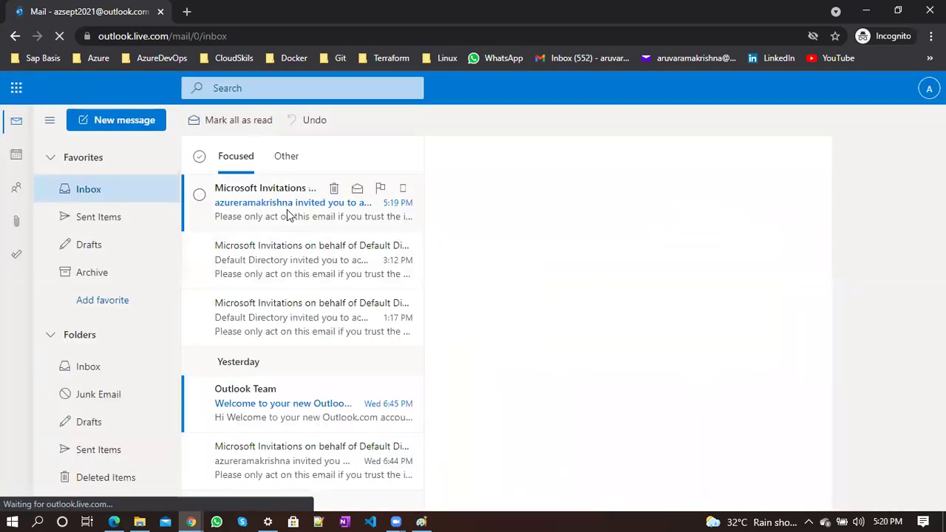
{"action": "left_click", "coordinate": [289, 214]}
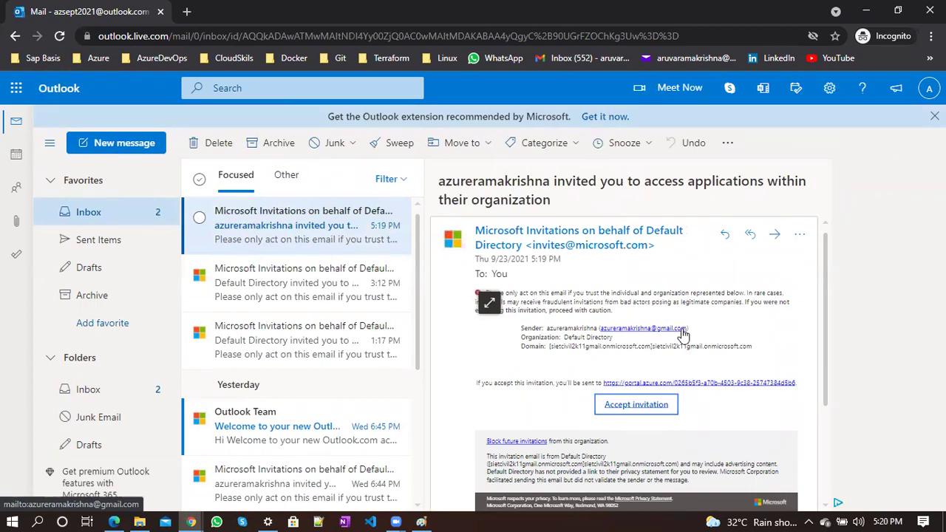
{"action": "left_click", "coordinate": [637, 405]}
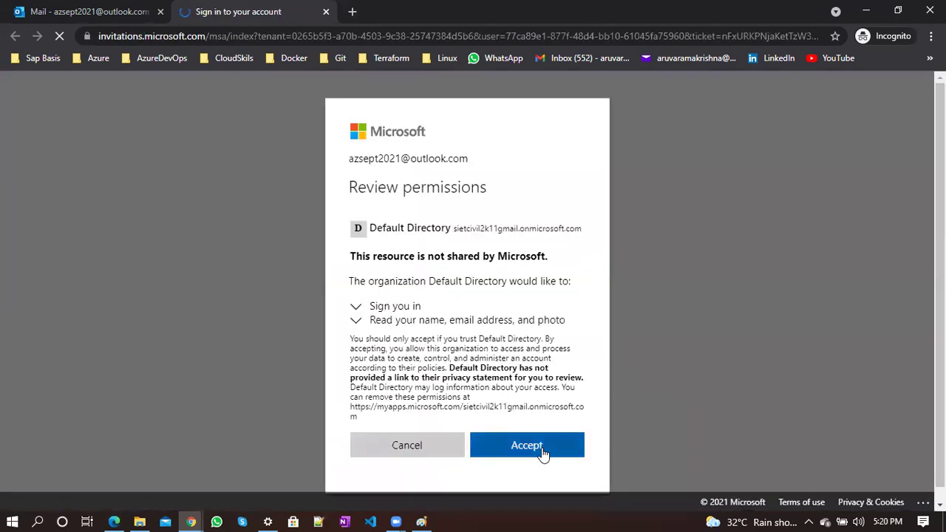
Accept the invitation permissions, check the guest's role under Subscriptions, and return Home
{"action": "left_click", "coordinate": [541, 447]}
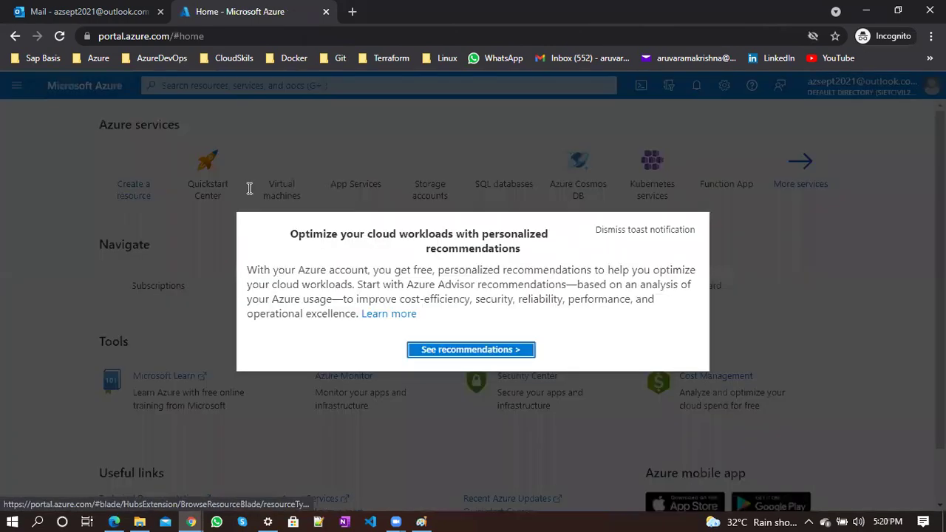
{"action": "left_click", "coordinate": [689, 121]}
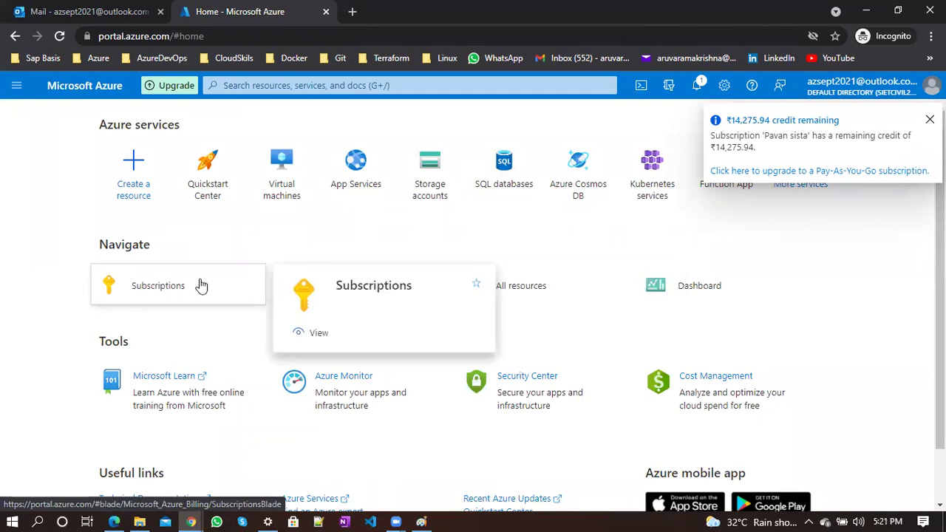
{"action": "left_click", "coordinate": [327, 80]}
{"action": "type", "text": "sub"}
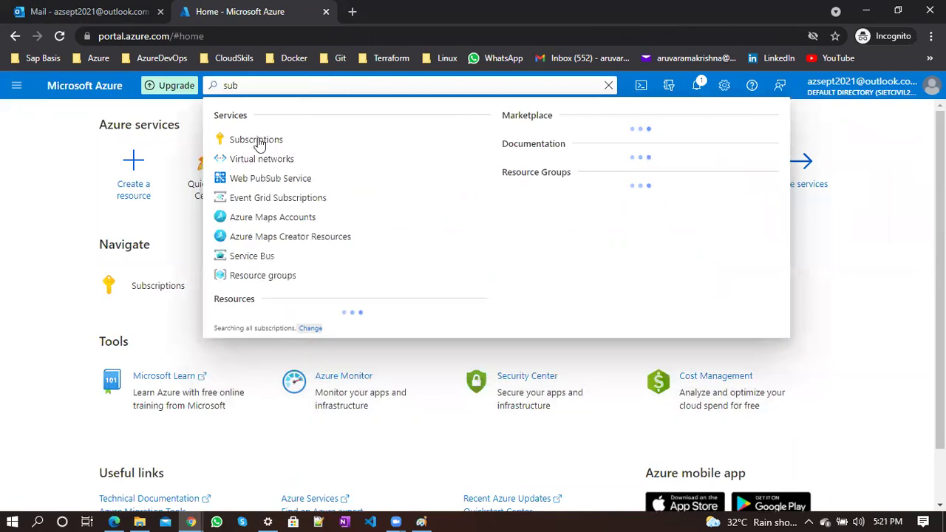
{"action": "left_click", "coordinate": [257, 142]}
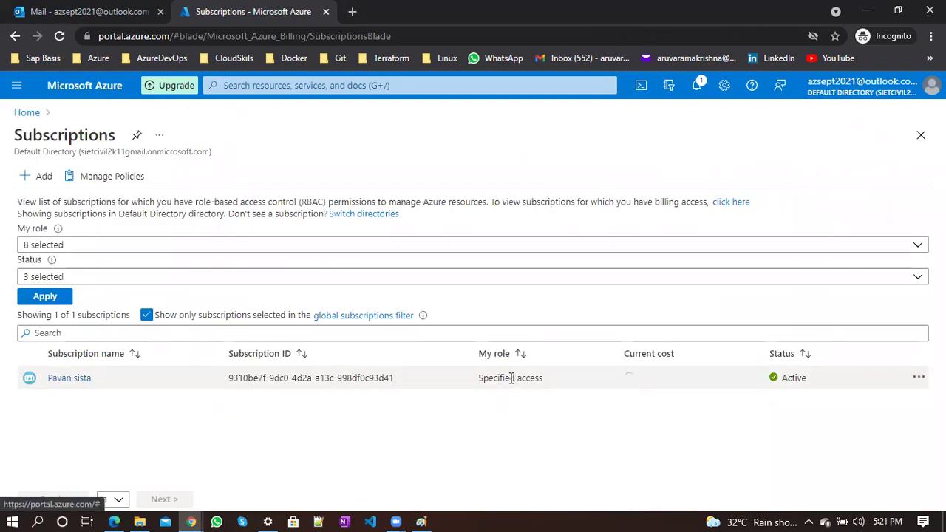
{"action": "double_click", "coordinate": [510, 377]}
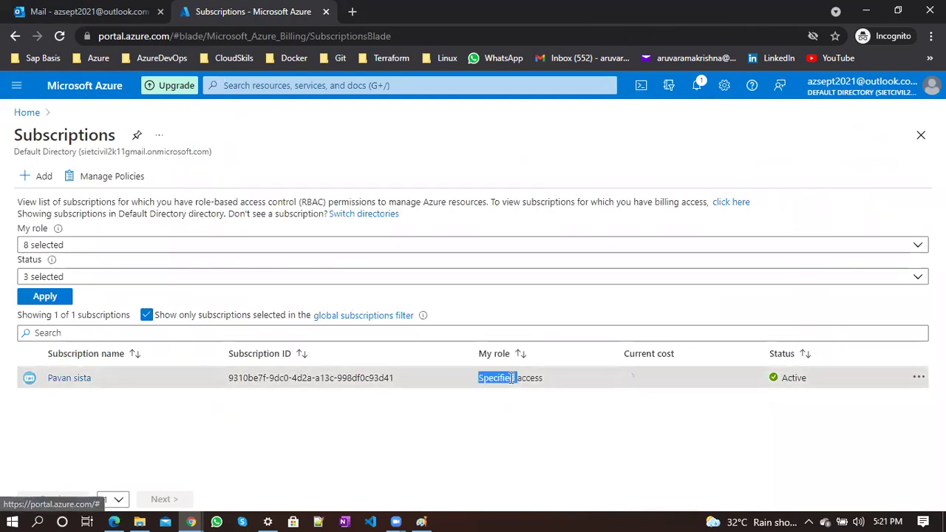
{"action": "left_click", "coordinate": [404, 433]}
{"action": "left_click", "coordinate": [23, 111]}
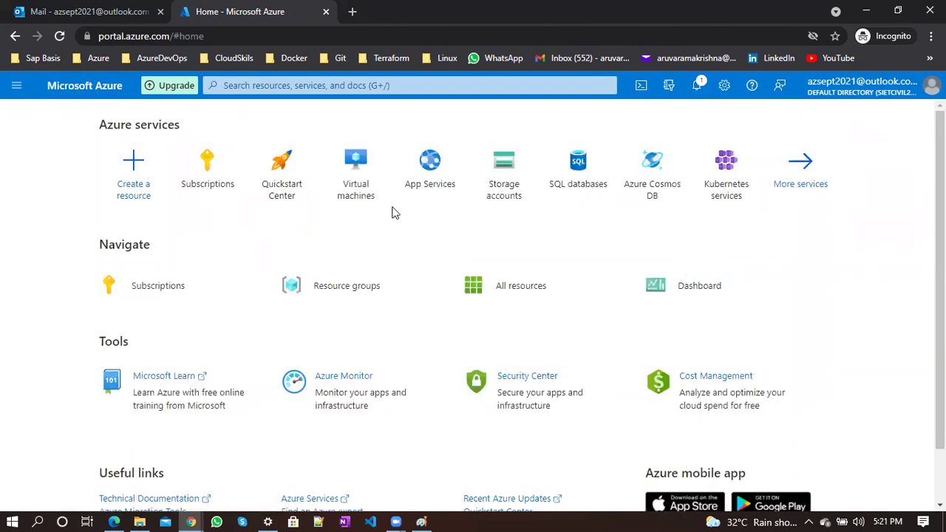
View Test-RG-01's six resources with Essentials collapsed, then start a new resource group
{"action": "left_click", "coordinate": [349, 304]}
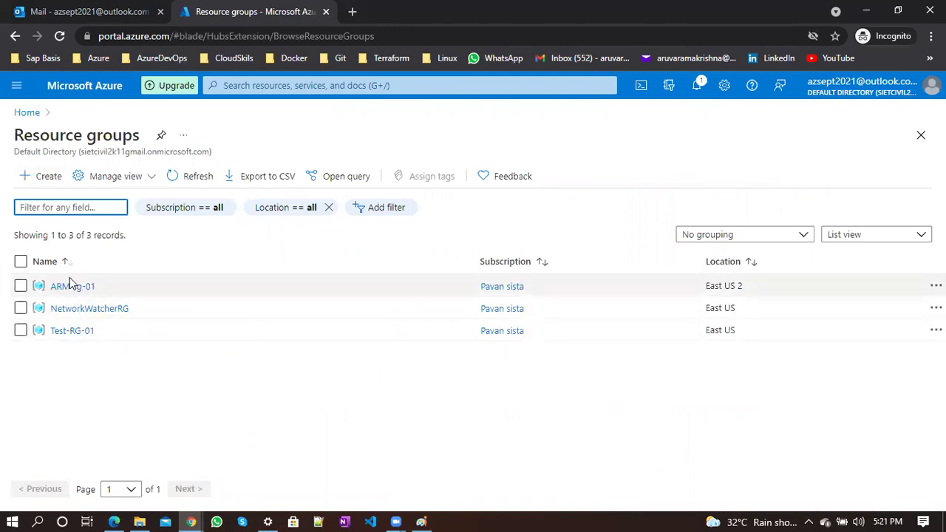
{"action": "left_click", "coordinate": [103, 371]}
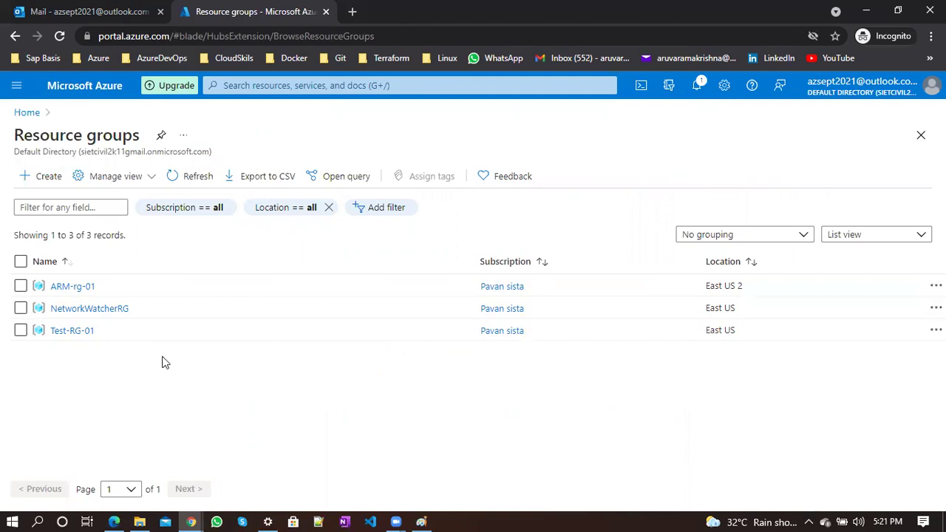
{"action": "left_click", "coordinate": [77, 330]}
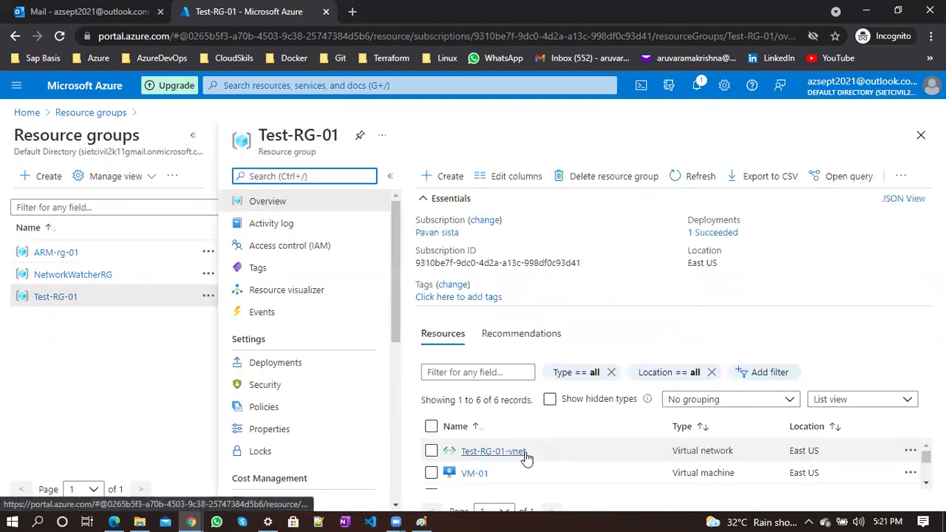
{"action": "scroll", "coordinate": [526, 458], "scroll_direction": "down", "scroll_amount": 3}
{"action": "left_click", "coordinate": [447, 198]}
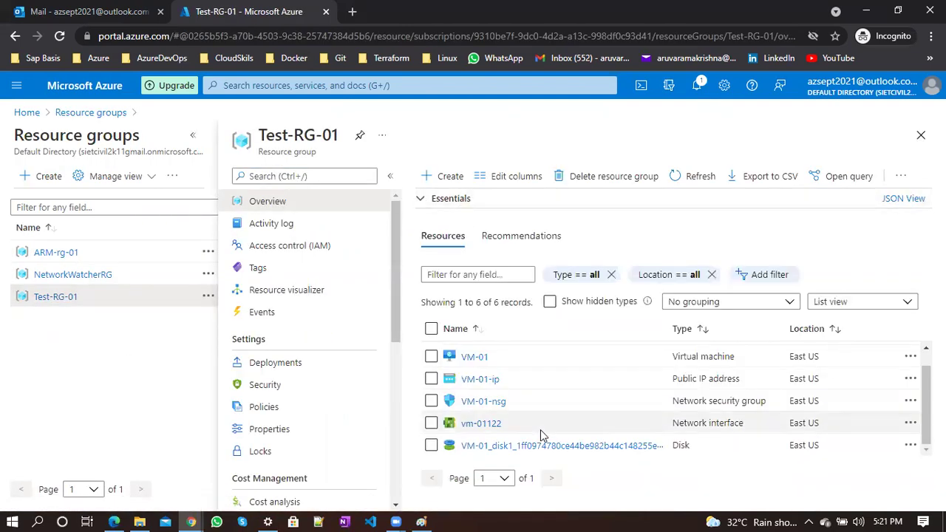
{"action": "scroll", "coordinate": [540, 429], "scroll_direction": "up", "scroll_amount": 1}
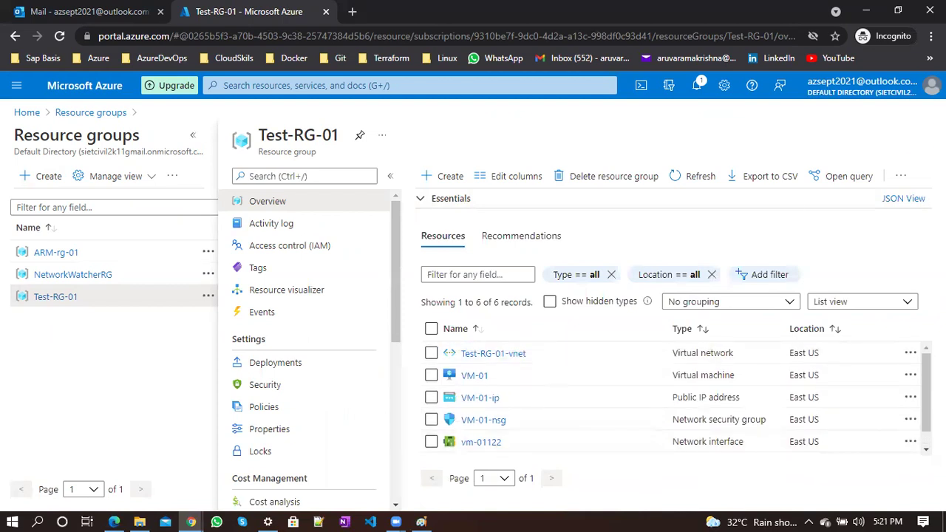
{"action": "left_click", "coordinate": [920, 135]}
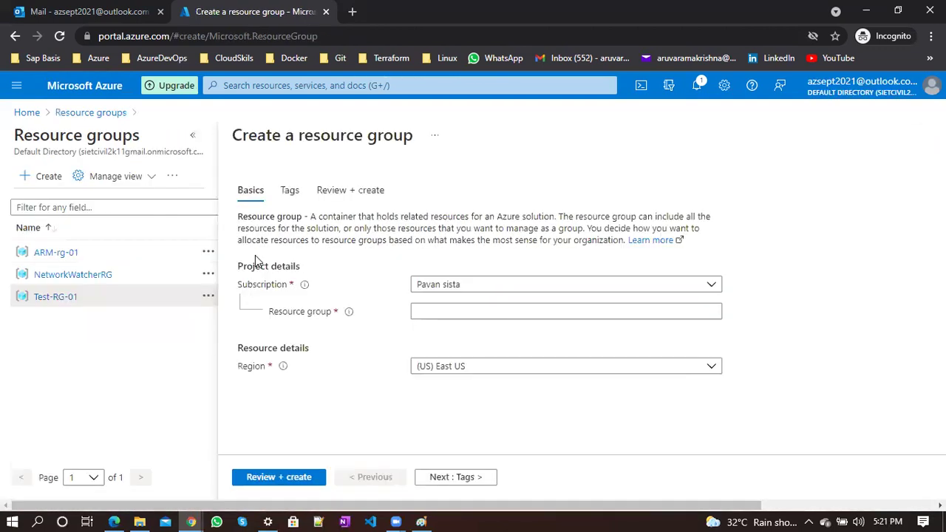
Create the resource group 'demo-rbac' in East US via Review + create
{"action": "left_click", "coordinate": [193, 135]}
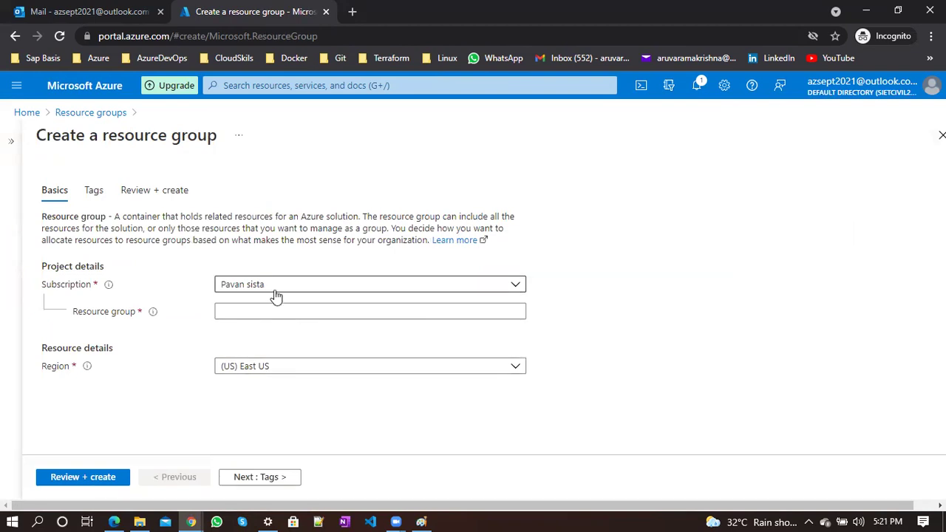
{"action": "left_click", "coordinate": [262, 312]}
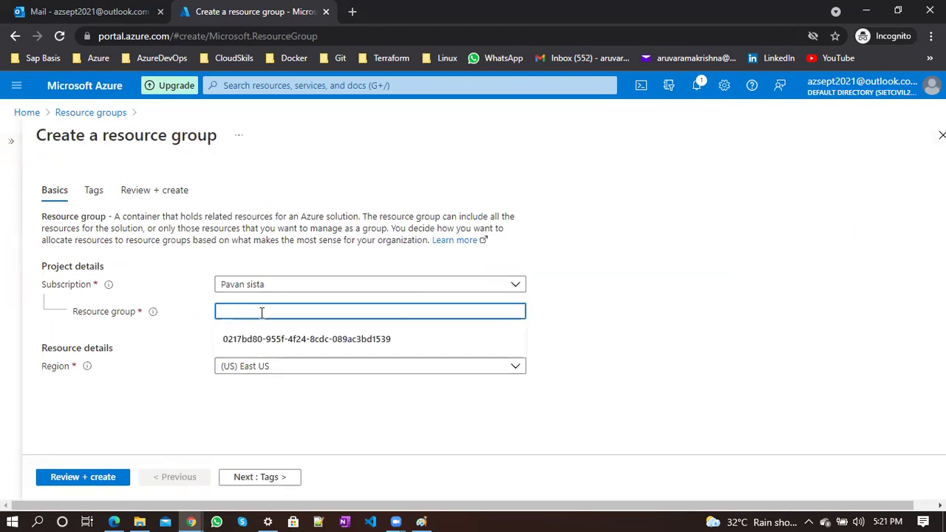
{"action": "type", "text": "demo-r"}
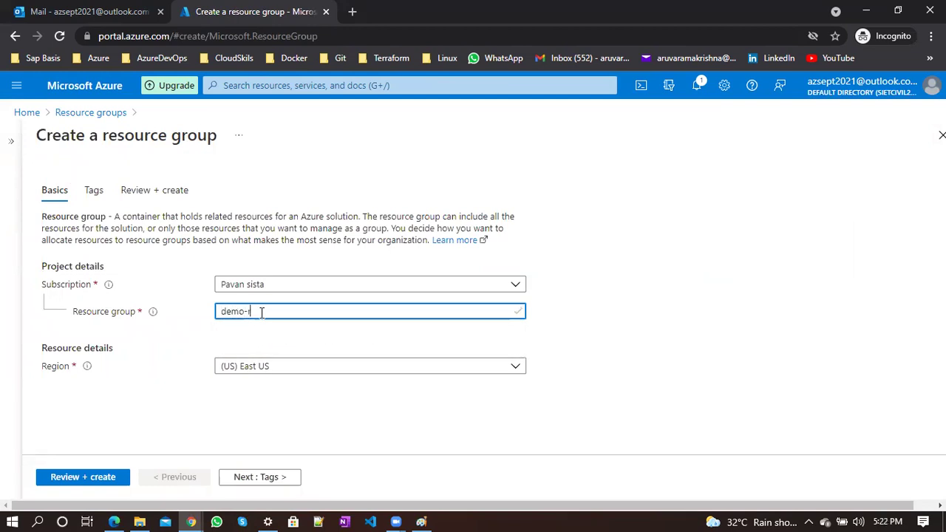
{"action": "type", "text": "bac"}
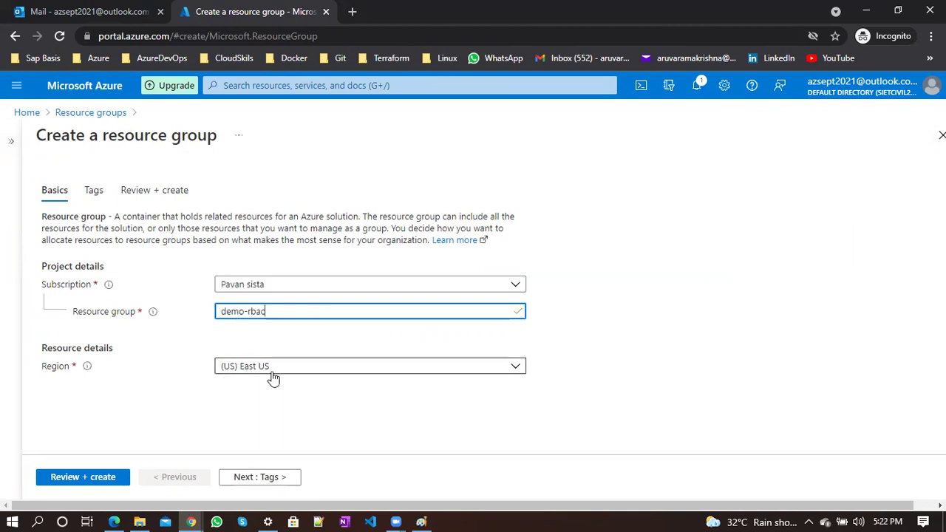
{"action": "left_click", "coordinate": [100, 481]}
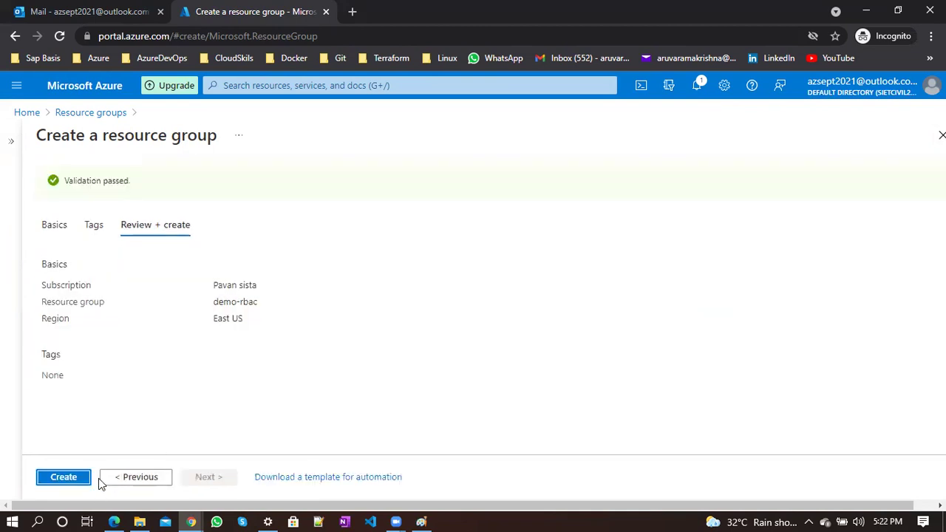
{"action": "left_click", "coordinate": [74, 479]}
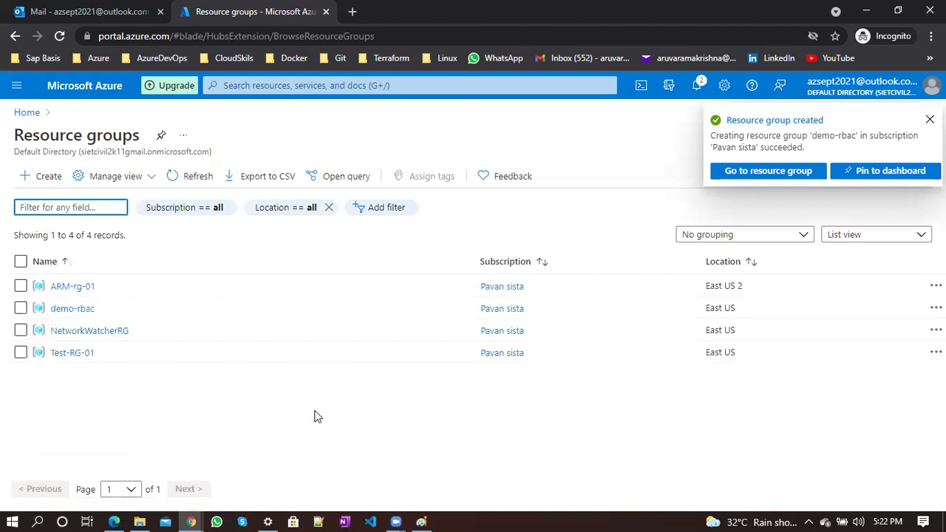
Open the empty demo-rbac overview, then go back to the resource groups list
{"action": "left_click", "coordinate": [72, 308]}
{"action": "left_click", "coordinate": [193, 135]}
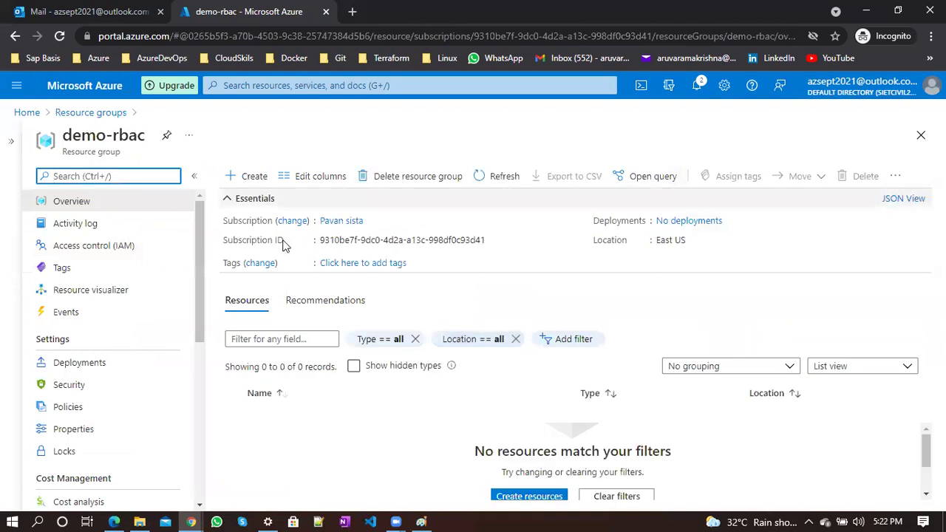
{"action": "left_click", "coordinate": [81, 113]}
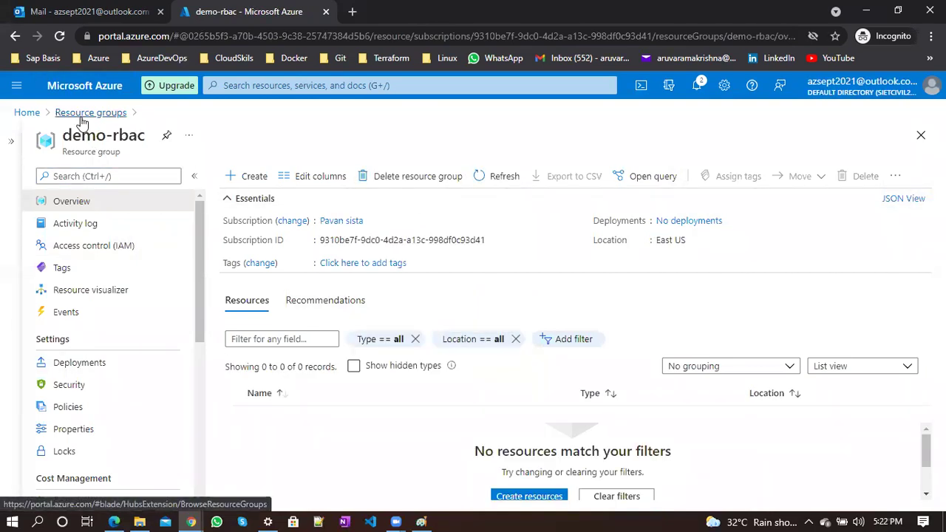
Browse the guest's 13 resources in All resources, then switch to the owner's IAM Roles window
{"action": "left_click", "coordinate": [30, 113]}
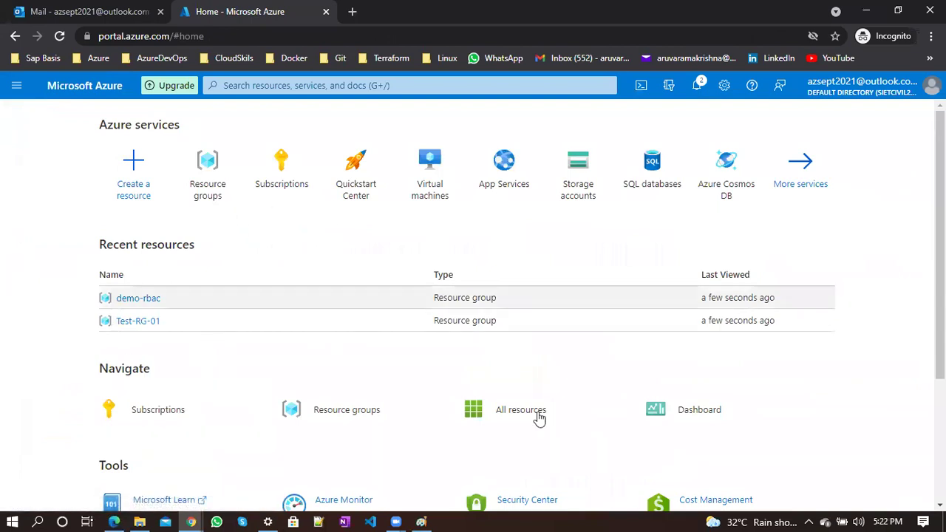
{"action": "left_click", "coordinate": [6, 96]}
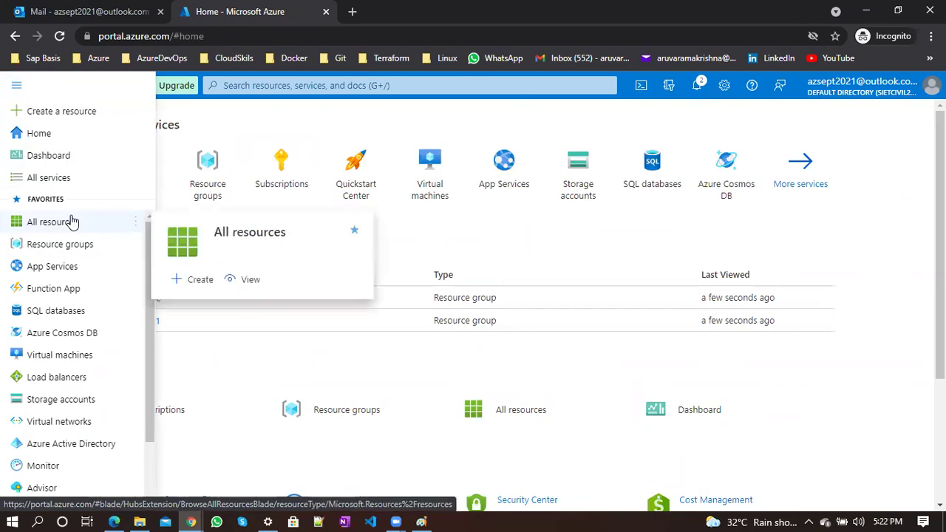
{"action": "left_click", "coordinate": [72, 222]}
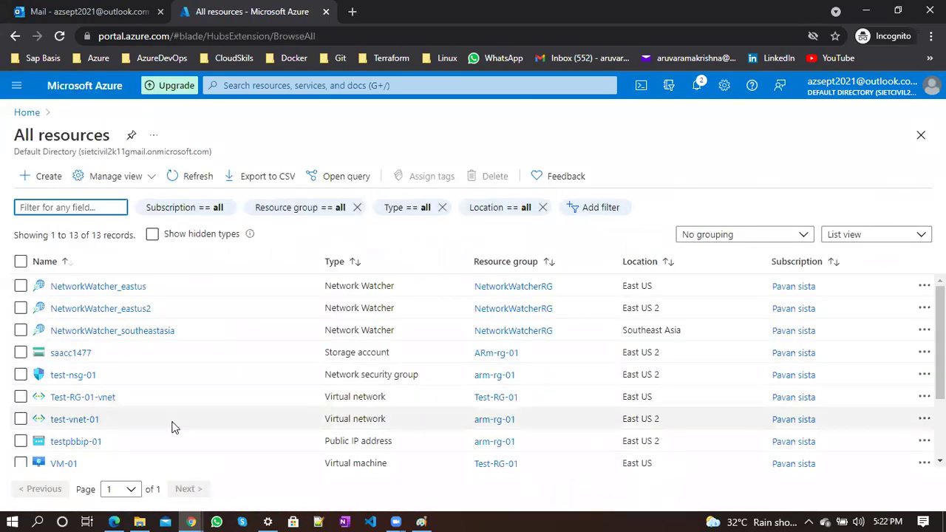
{"action": "scroll", "coordinate": [173, 425], "scroll_direction": "down", "scroll_amount": 3}
{"action": "scroll", "coordinate": [173, 427], "scroll_direction": "down", "scroll_amount": 1}
{"action": "scroll", "coordinate": [173, 427], "scroll_direction": "up", "scroll_amount": 3}
{"action": "scroll", "coordinate": [173, 427], "scroll_direction": "down", "scroll_amount": 1}
{"action": "scroll", "coordinate": [173, 427], "scroll_direction": "up", "scroll_amount": 1}
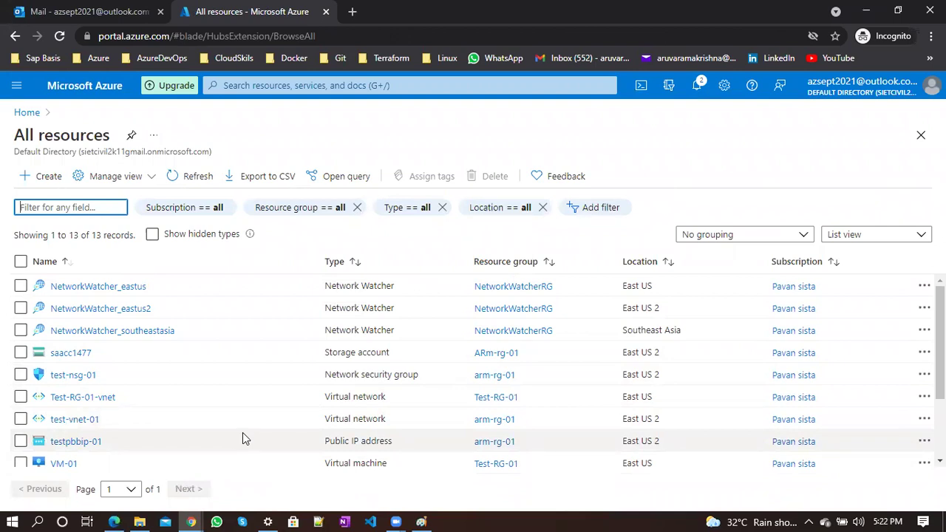
{"action": "key", "text": "alt+Tab"}
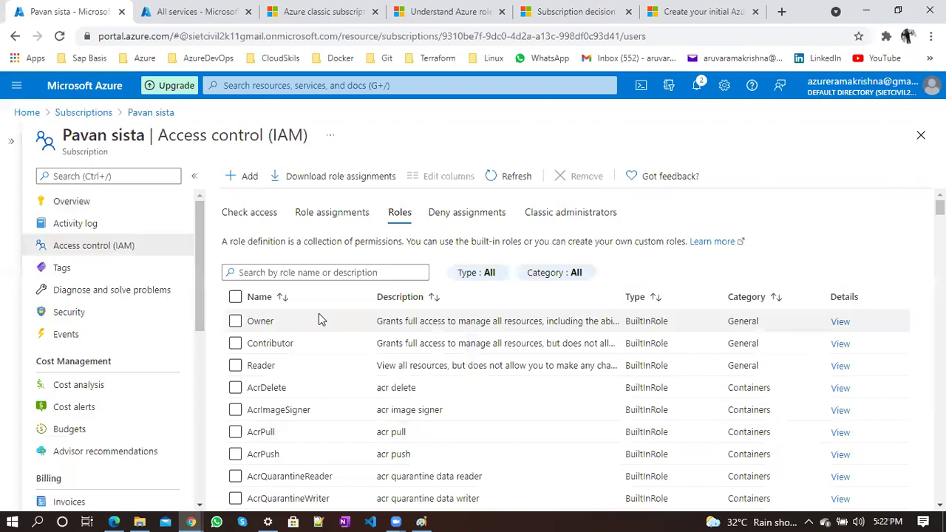
Remove the guest user's Contributor assignment from the subscription's role assignments
{"action": "left_click", "coordinate": [313, 212]}
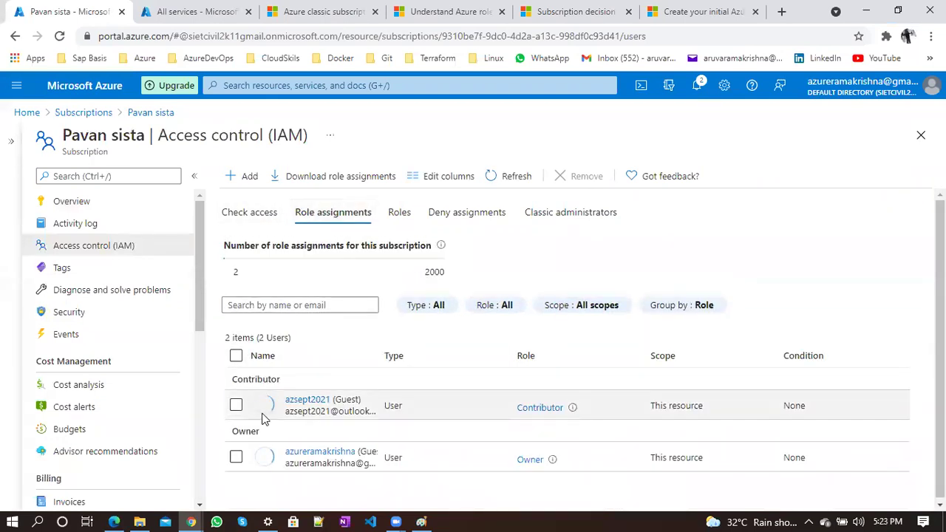
{"action": "left_click", "coordinate": [236, 405]}
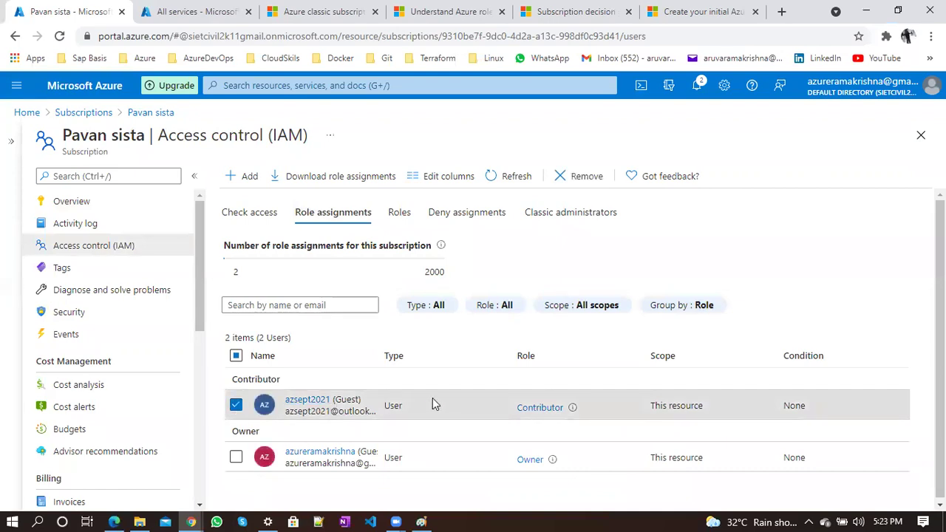
{"action": "left_click", "coordinate": [563, 180]}
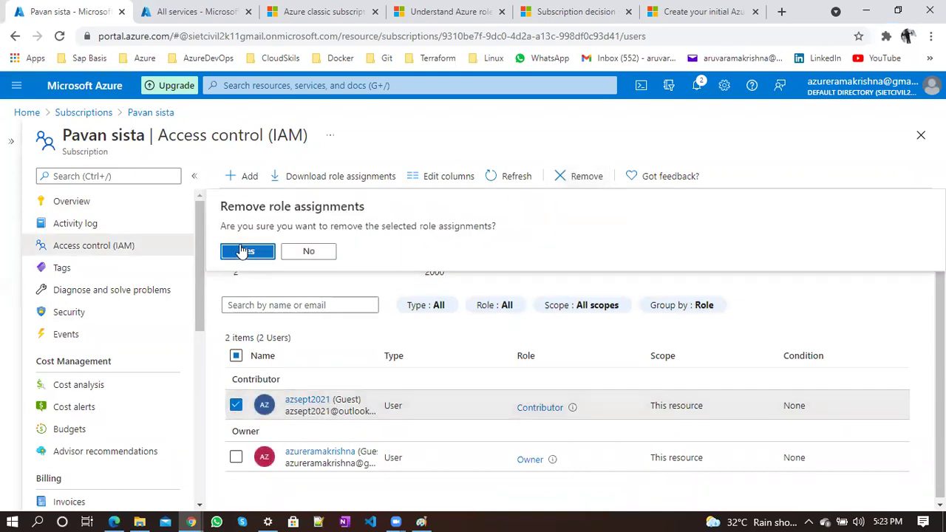
{"action": "left_click", "coordinate": [241, 252]}
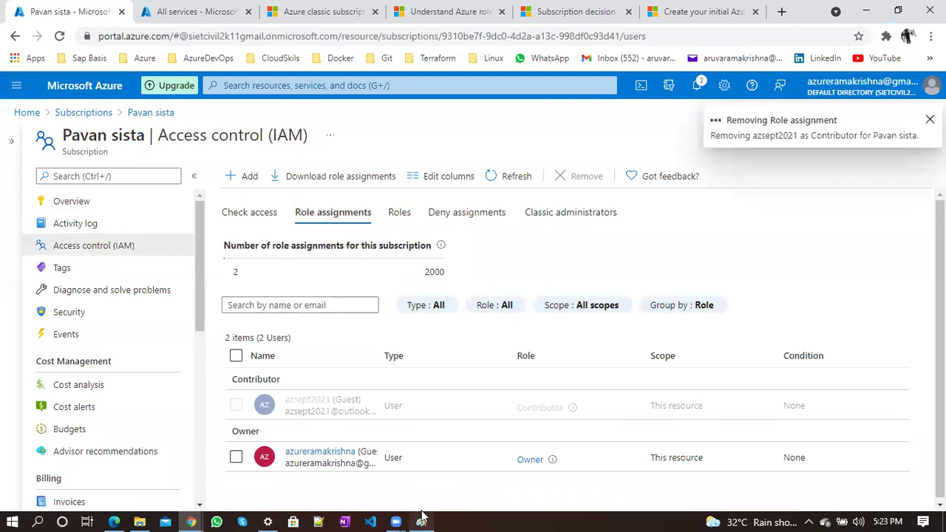
Glance at the scope-levels diagram in Paint, then return to the Azure Home page
{"action": "left_click", "coordinate": [421, 521]}
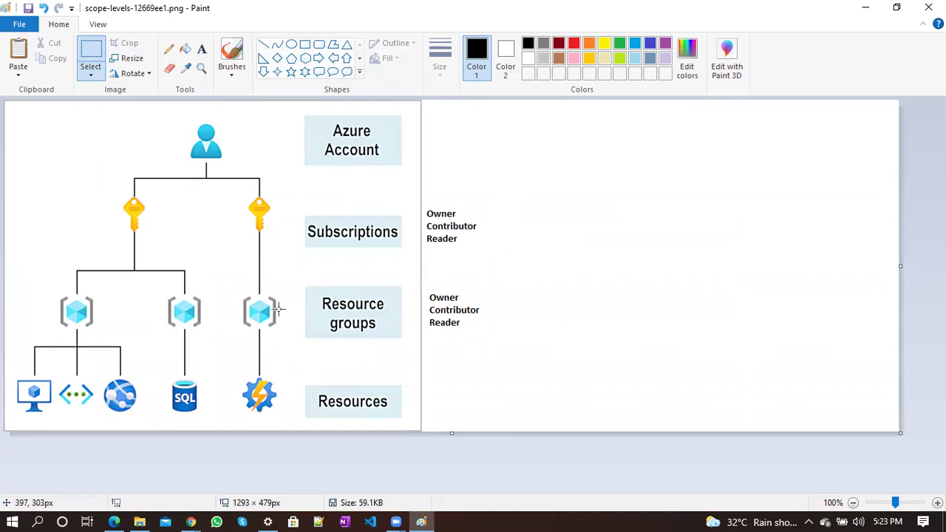
{"action": "key", "text": "alt+Tab"}
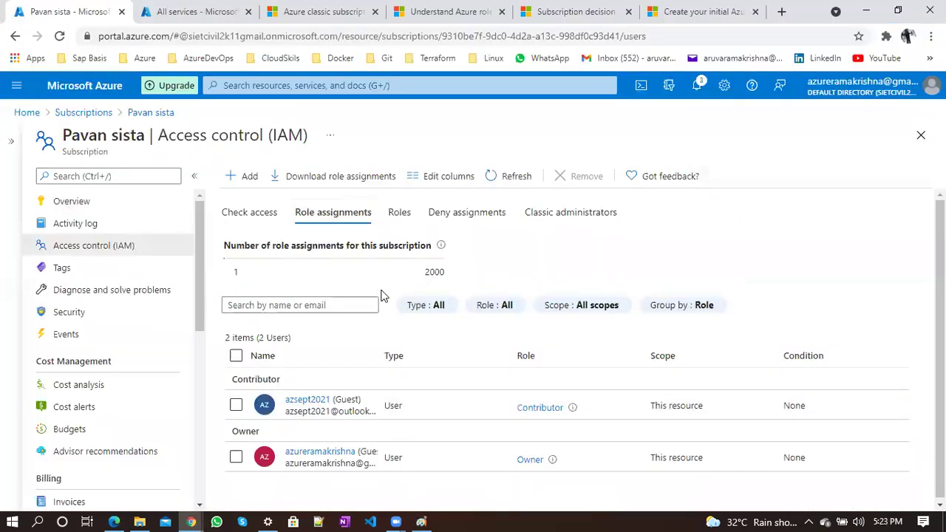
{"action": "left_click", "coordinate": [30, 113]}
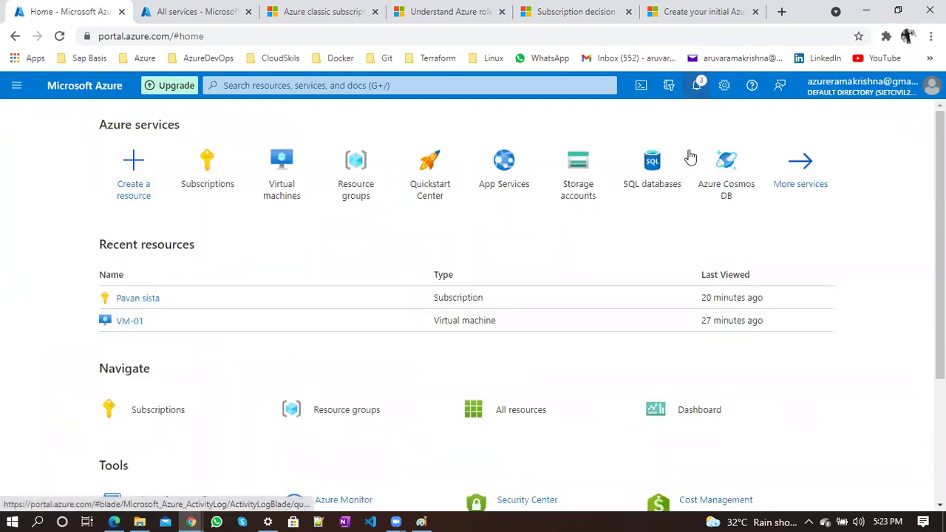
Check the recent notifications for the role removal, then close them
{"action": "key", "text": "g"}
{"action": "key", "text": "n"}
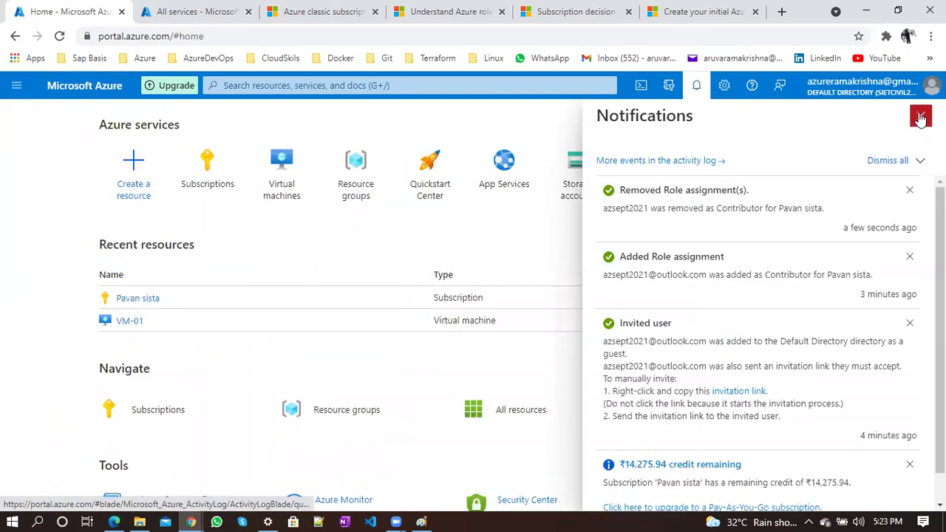
{"action": "left_click", "coordinate": [920, 119]}
Open the empty demo-rbac resource group from the Resource groups list
{"action": "left_click", "coordinate": [352, 183]}
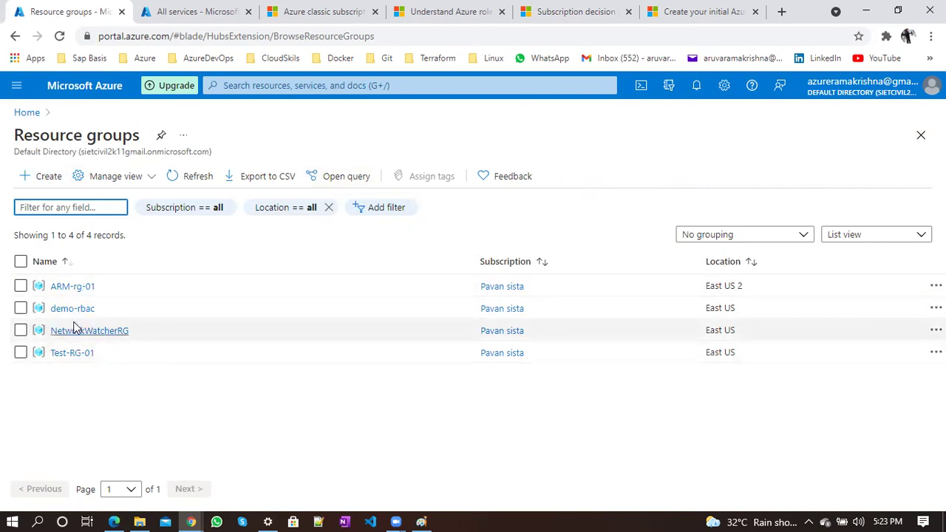
{"action": "left_click", "coordinate": [20, 309]}
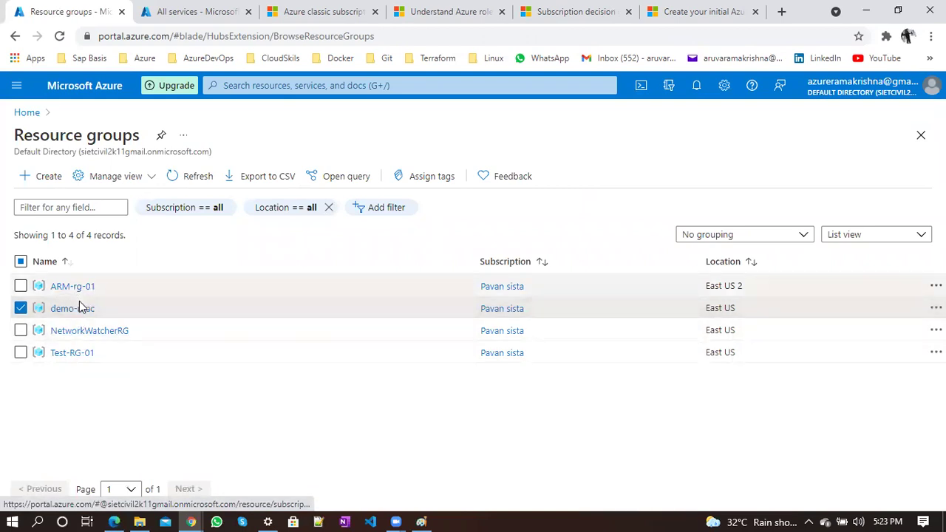
{"action": "left_click", "coordinate": [83, 309]}
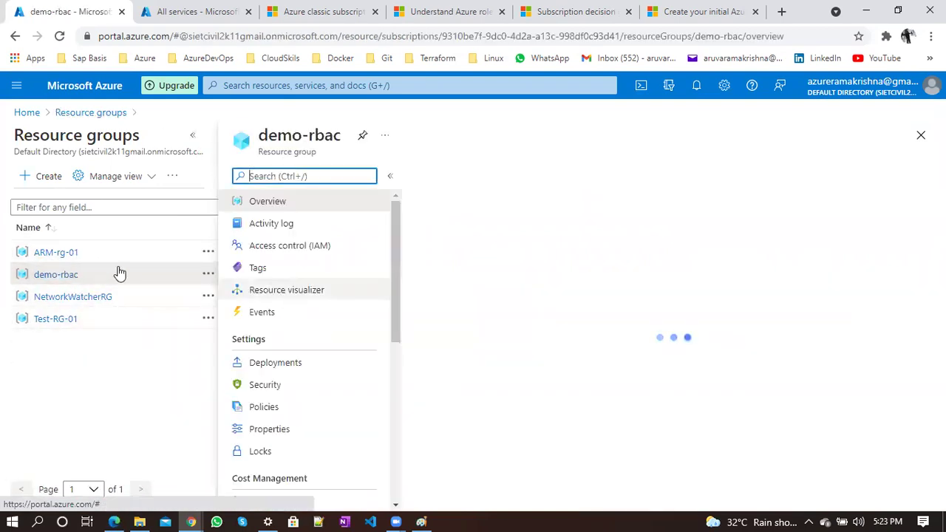
{"action": "triple_click", "coordinate": [301, 152]}
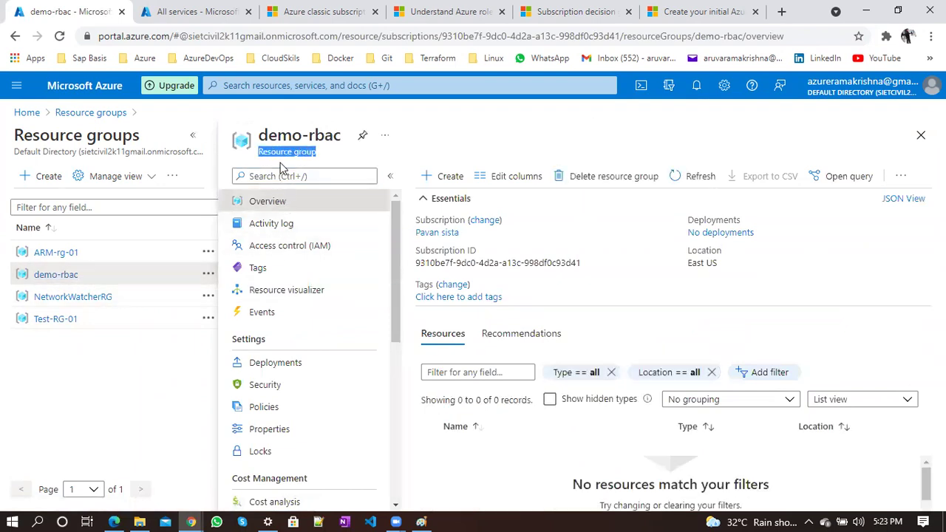
{"action": "triple_click", "coordinate": [300, 153]}
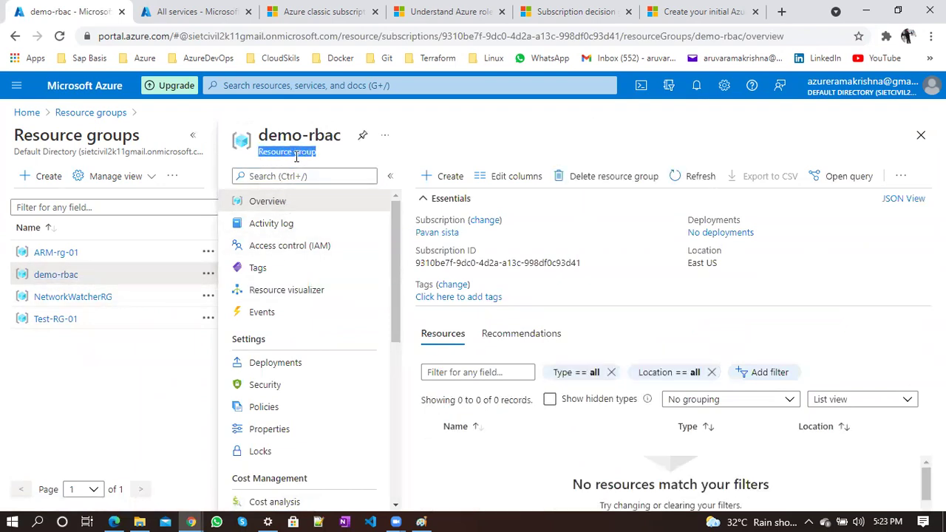
{"action": "left_click", "coordinate": [324, 249]}
Start a new role assignment on demo-rbac and choose the Contributor role
{"action": "left_click", "coordinate": [195, 132]}
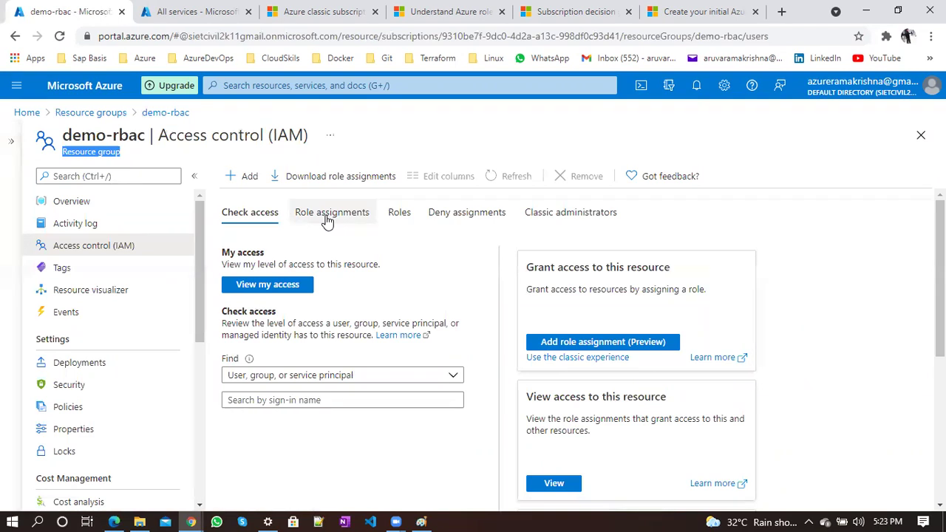
{"action": "left_click", "coordinate": [244, 176]}
{"action": "left_click", "coordinate": [264, 200]}
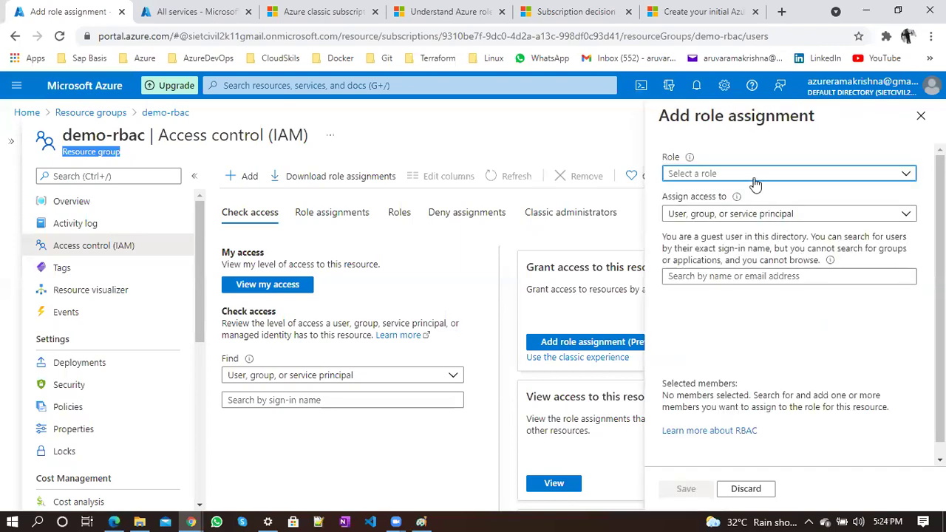
{"action": "left_click", "coordinate": [755, 177]}
{"action": "left_click", "coordinate": [682, 243]}
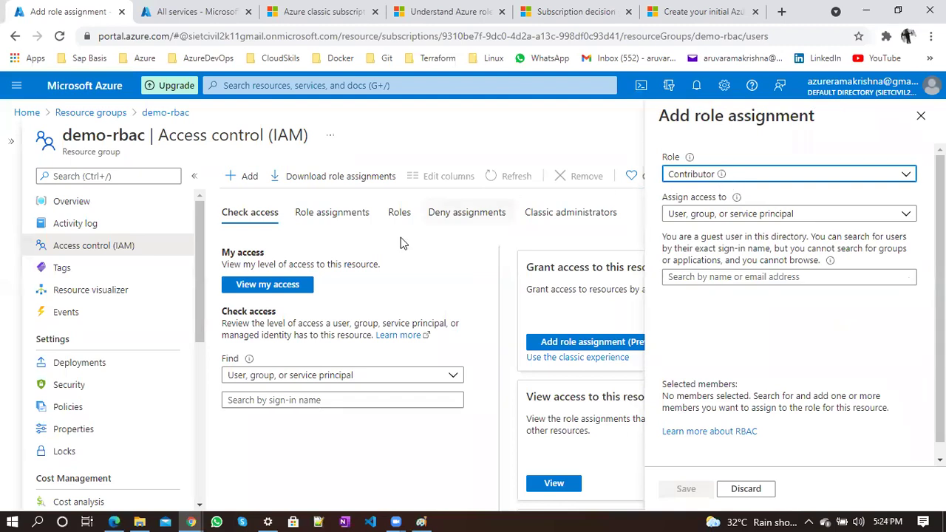
Find the guest user by e-mail address, add them as member and save the assignment
{"action": "left_click", "coordinate": [745, 275]}
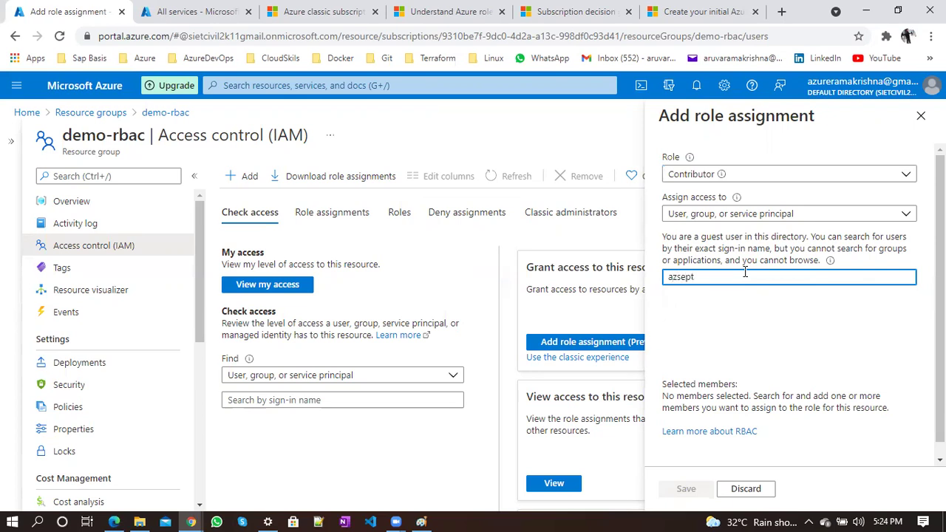
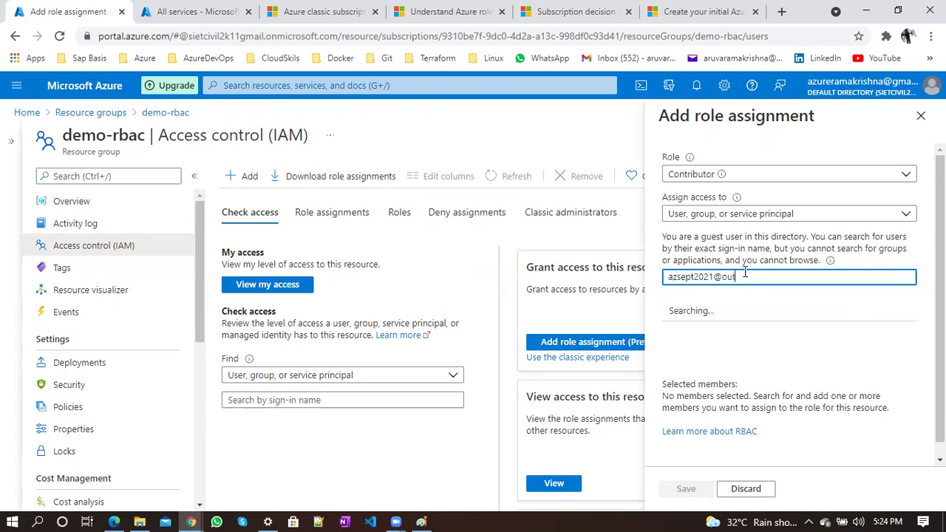
{"action": "left_click", "coordinate": [739, 329]}
{"action": "left_click", "coordinate": [685, 488]}
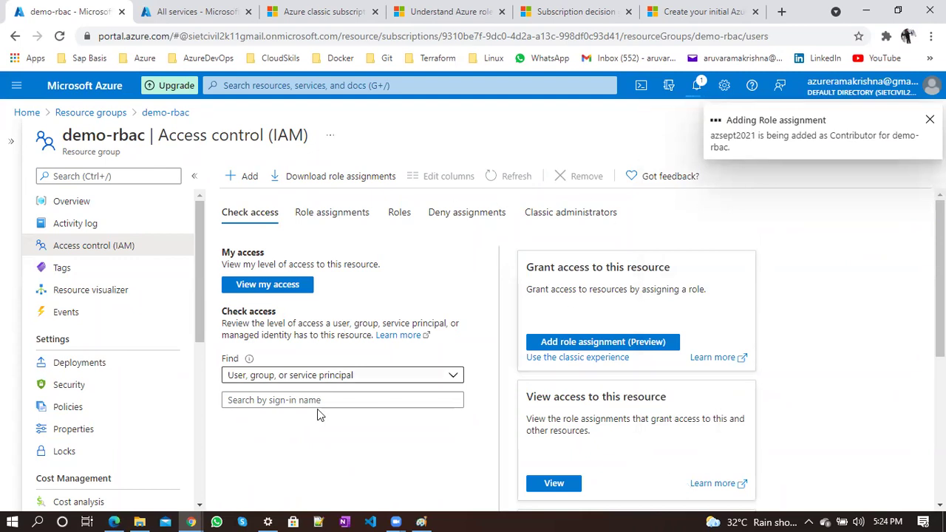
{"action": "left_click", "coordinate": [421, 522]}
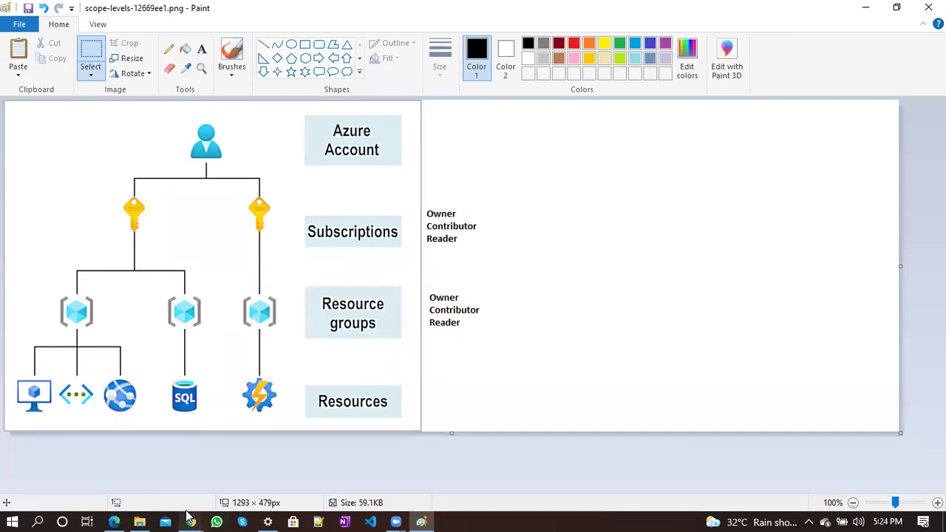
Switch from the Paint diagram back to the guest's incognito Azure session
{"action": "mouse_move", "coordinate": [191, 522]}
{"action": "left_click", "coordinate": [238, 482]}
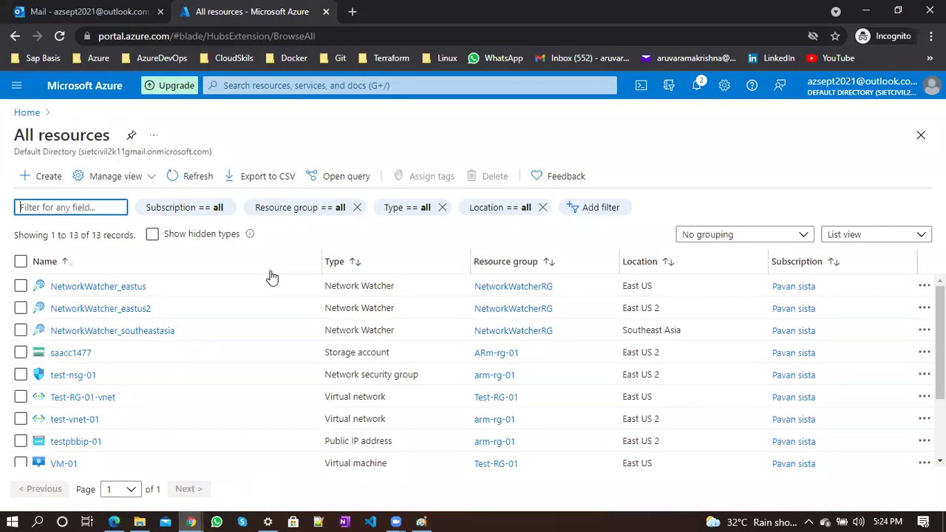
Reload the guest's portal and strip the blade path from the URL to reach Home
{"action": "left_click", "coordinate": [61, 41]}
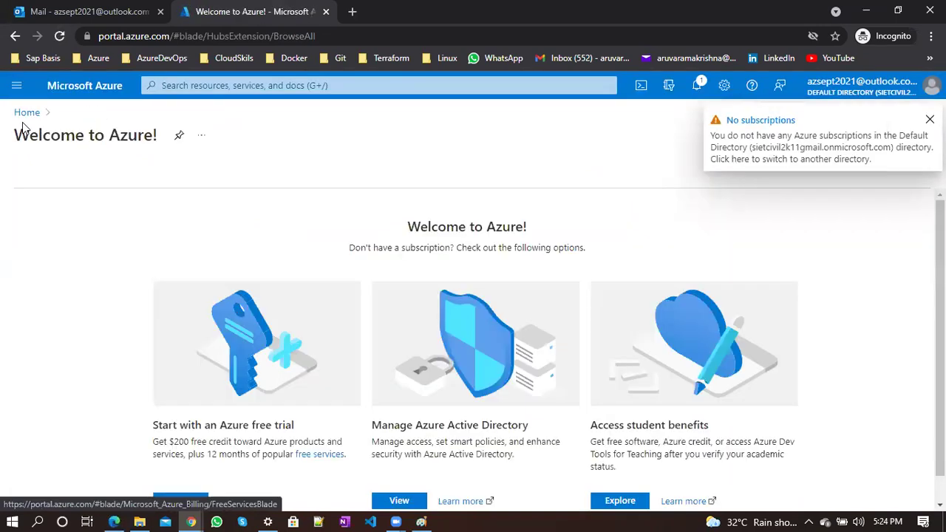
{"action": "left_click_drag", "start_coordinate": [22, 127], "coordinate": [14, 133]}
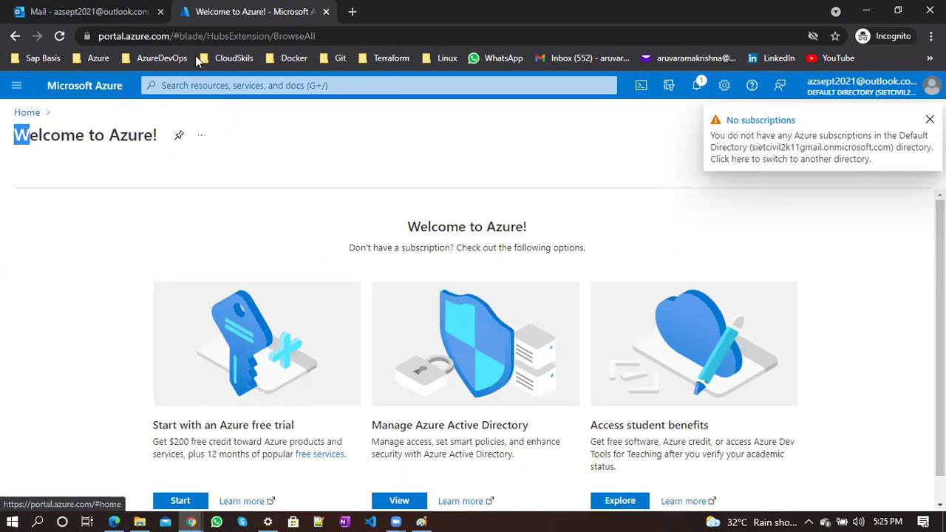
{"action": "left_click_drag", "start_coordinate": [177, 35], "coordinate": [358, 70]}
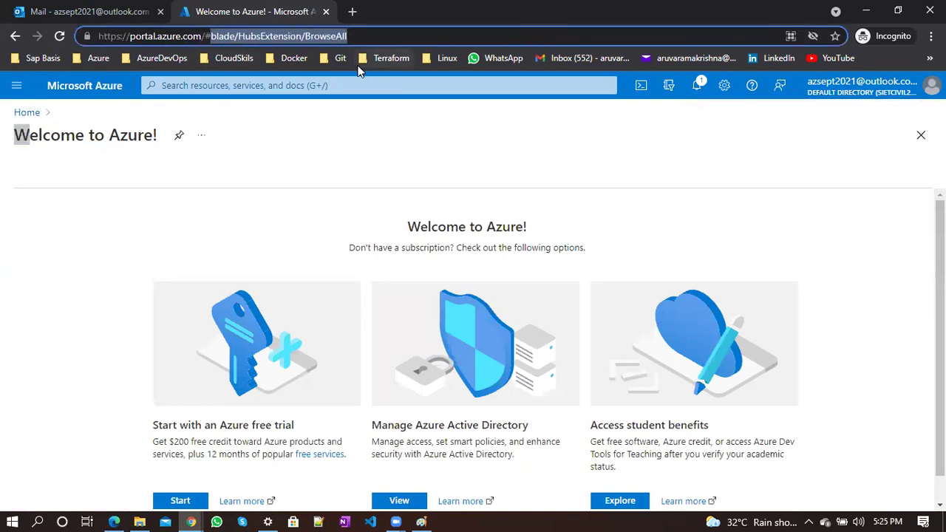
{"action": "key", "text": "BackSpace"}
{"action": "key", "text": "Return"}
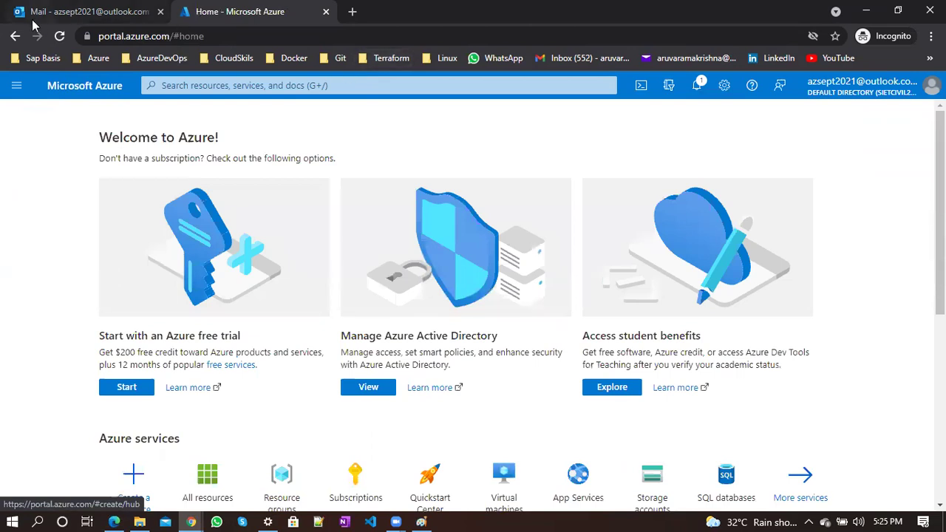
{"action": "left_click", "coordinate": [59, 36]}
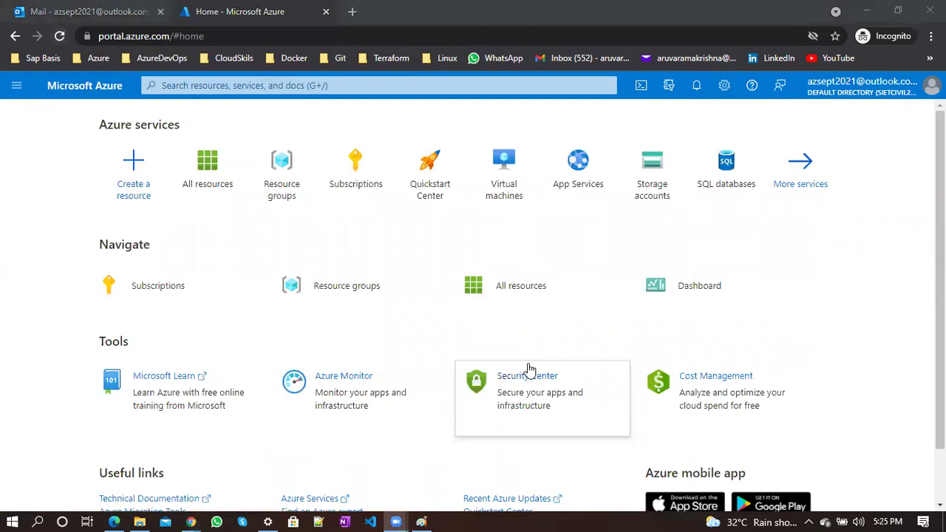
{"action": "mouse_move", "coordinate": [529, 370]}
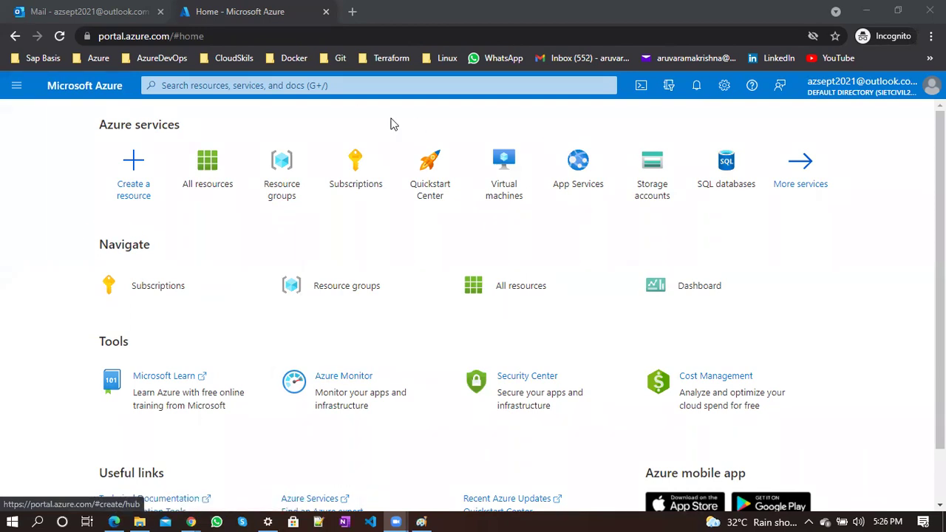
{"action": "mouse_move", "coordinate": [281, 160]}
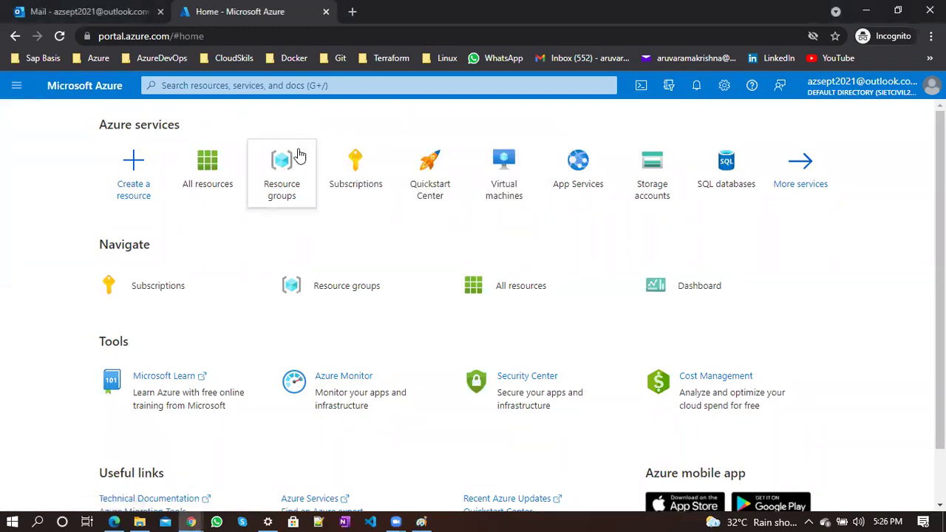
Open the trial subscription's overview from the guest's Subscriptions list
{"action": "left_click", "coordinate": [339, 161]}
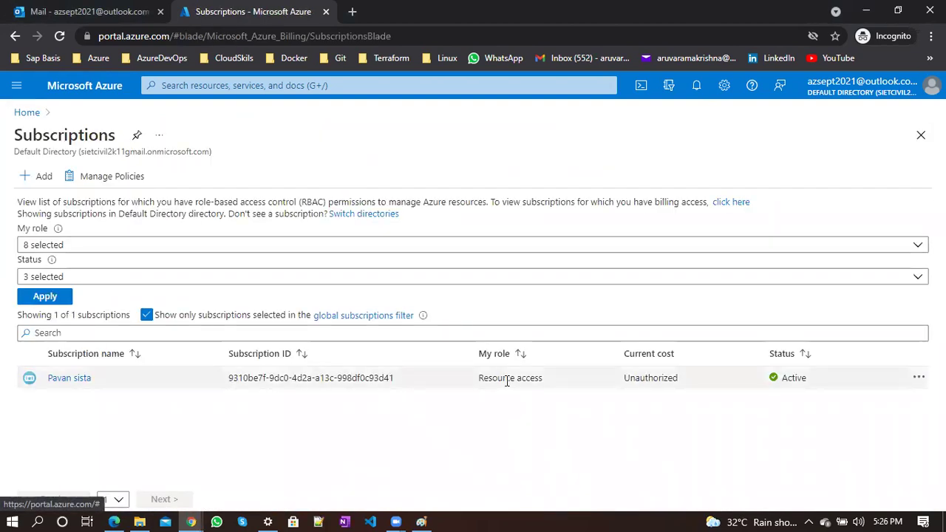
{"action": "triple_click", "coordinate": [507, 381]}
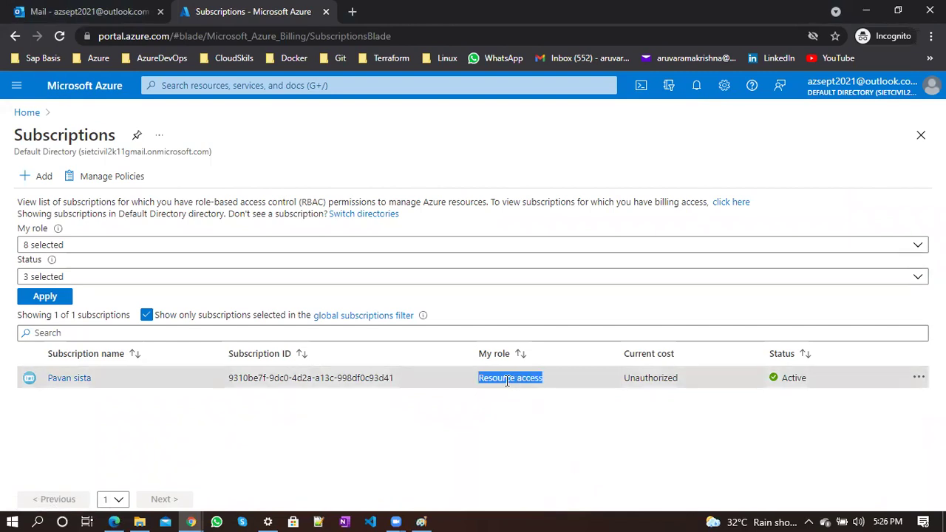
{"action": "left_click", "coordinate": [70, 377]}
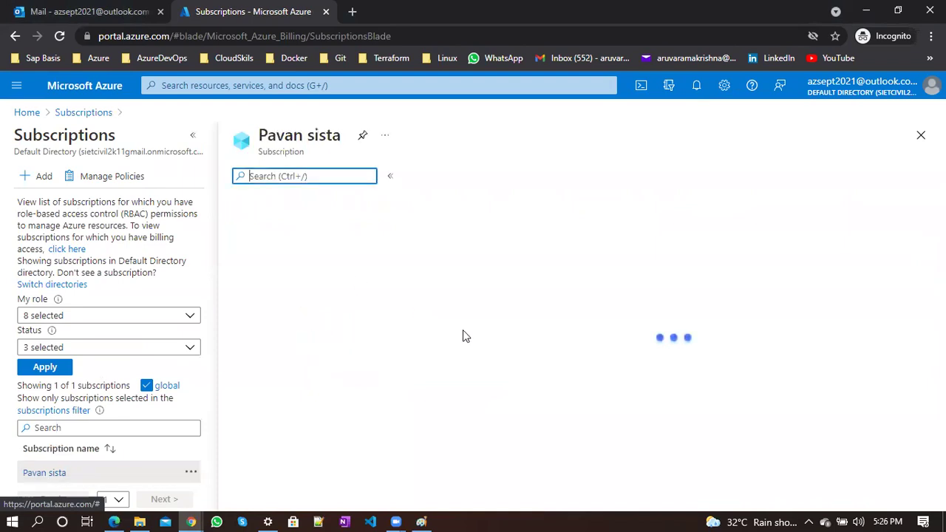
{"action": "left_click", "coordinate": [191, 134]}
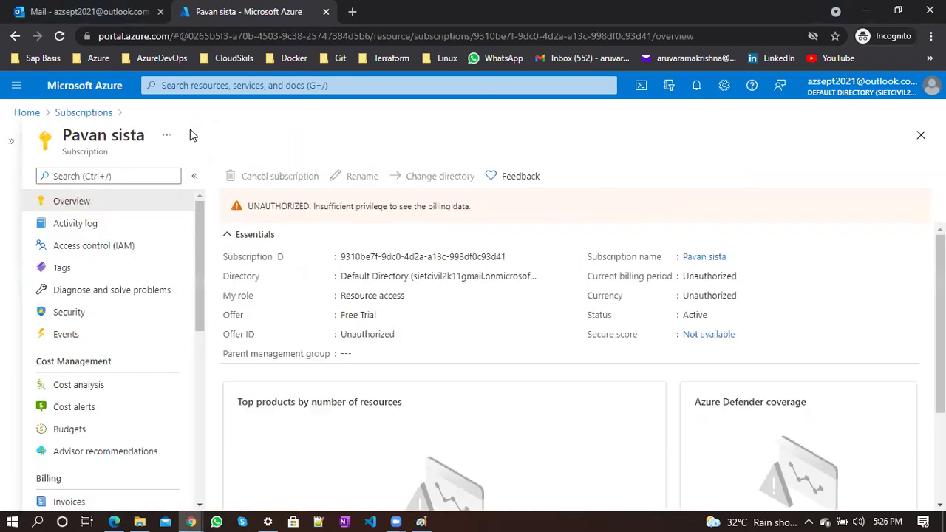
Highlight the Unauthorized Offer ID, currency and billing period values, then switch to Paint
{"action": "double_click", "coordinate": [264, 206]}
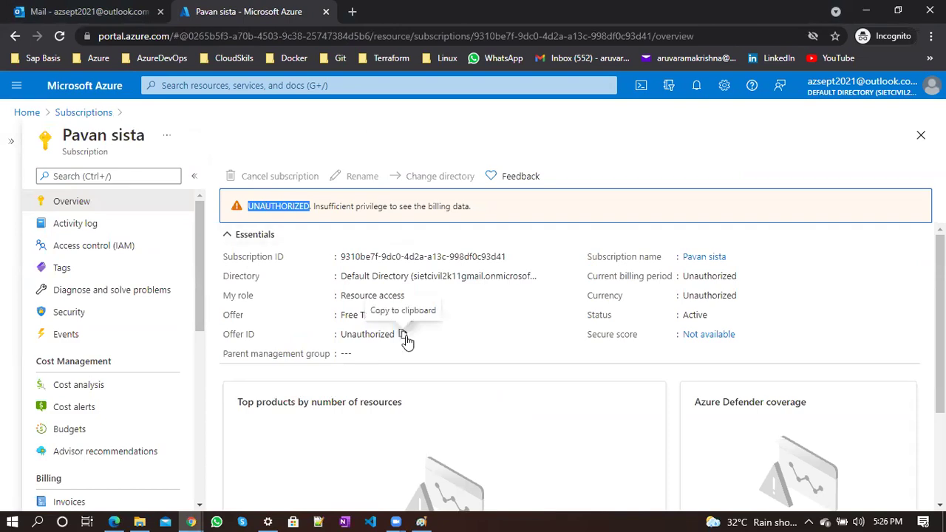
{"action": "scroll", "coordinate": [407, 341], "scroll_direction": "down", "scroll_amount": 2}
{"action": "scroll", "coordinate": [295, 351], "scroll_direction": "up", "scroll_amount": 2}
{"action": "scroll", "coordinate": [123, 367], "scroll_direction": "down", "scroll_amount": 5}
{"action": "scroll", "coordinate": [123, 367], "scroll_direction": "up", "scroll_amount": 5}
{"action": "scroll", "coordinate": [374, 407], "scroll_direction": "down", "scroll_amount": 2}
{"action": "scroll", "coordinate": [373, 407], "scroll_direction": "up", "scroll_amount": 2}
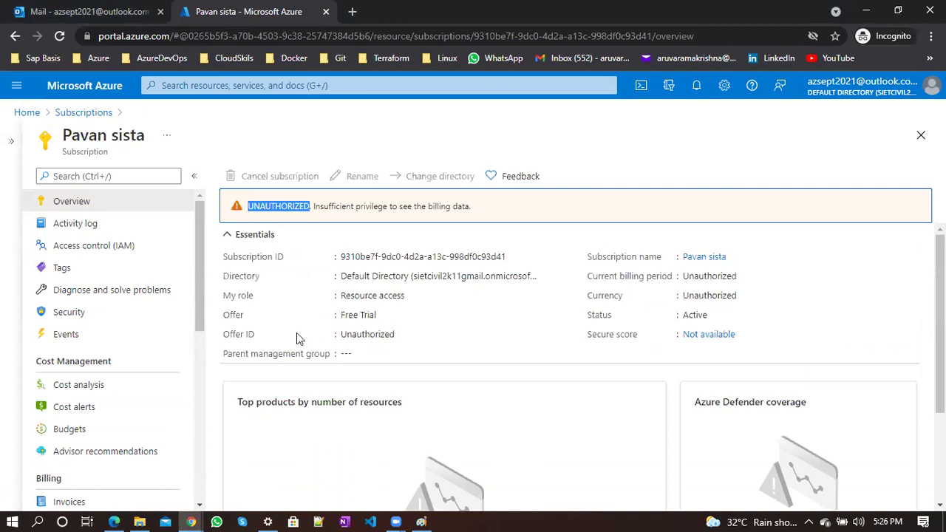
{"action": "double_click", "coordinate": [397, 334]}
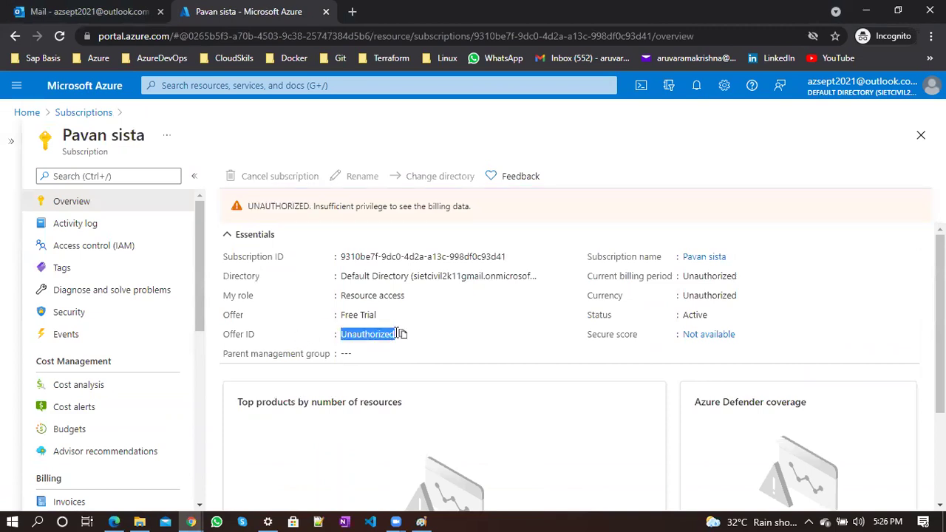
{"action": "double_click", "coordinate": [709, 295]}
{"action": "double_click", "coordinate": [703, 276]}
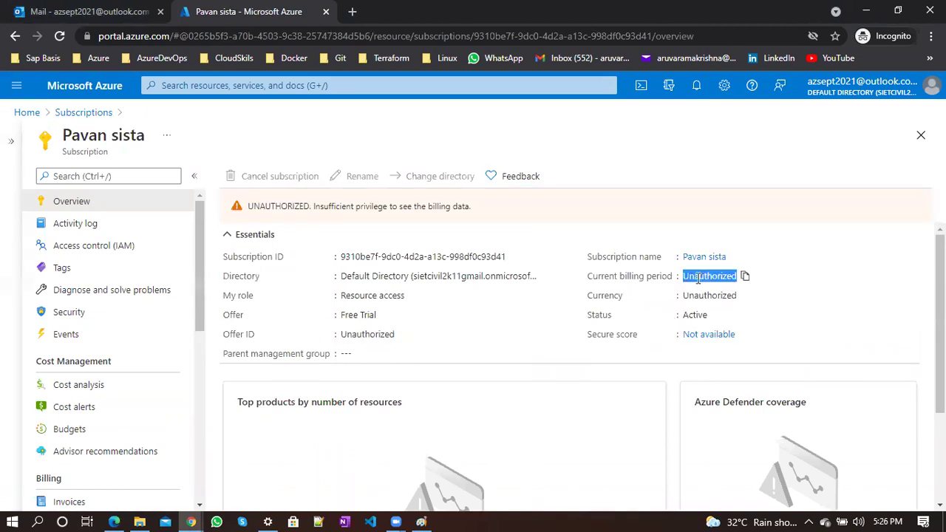
{"action": "left_click", "coordinate": [421, 522]}
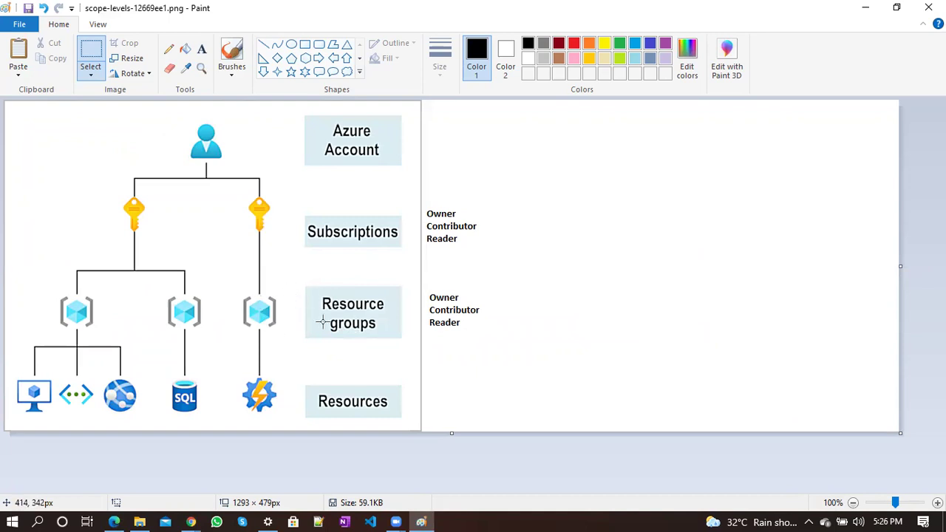
Minimize Paint and list the guest's resource groups, which show only demo-rbac
{"action": "left_click", "coordinate": [864, 8]}
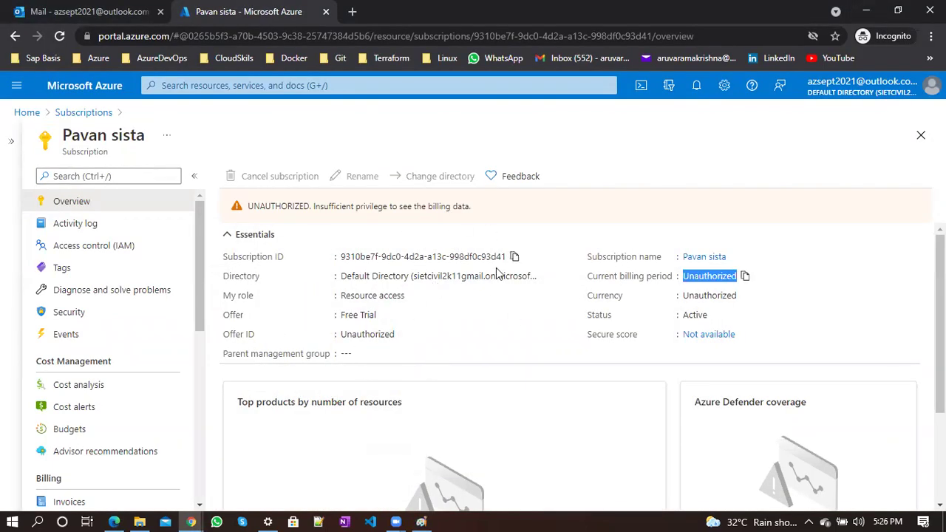
{"action": "left_click", "coordinate": [28, 113]}
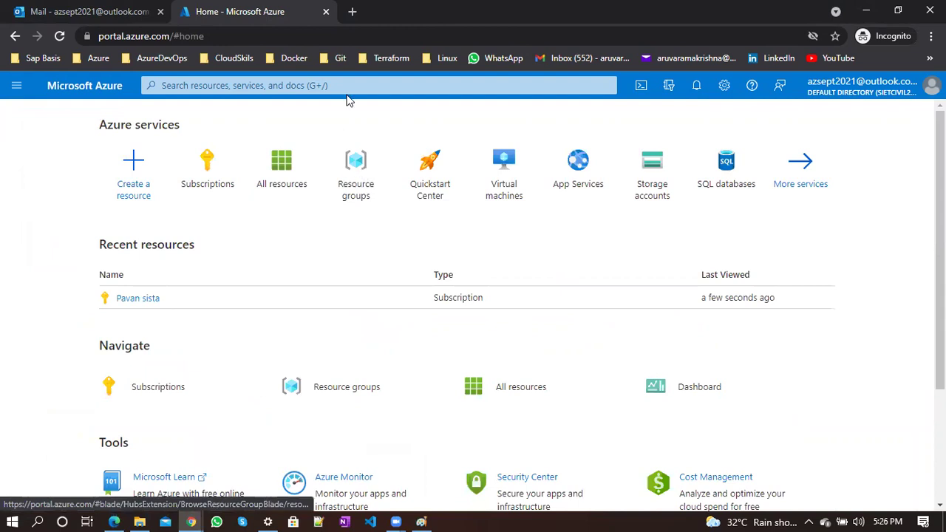
{"action": "left_click", "coordinate": [17, 85]}
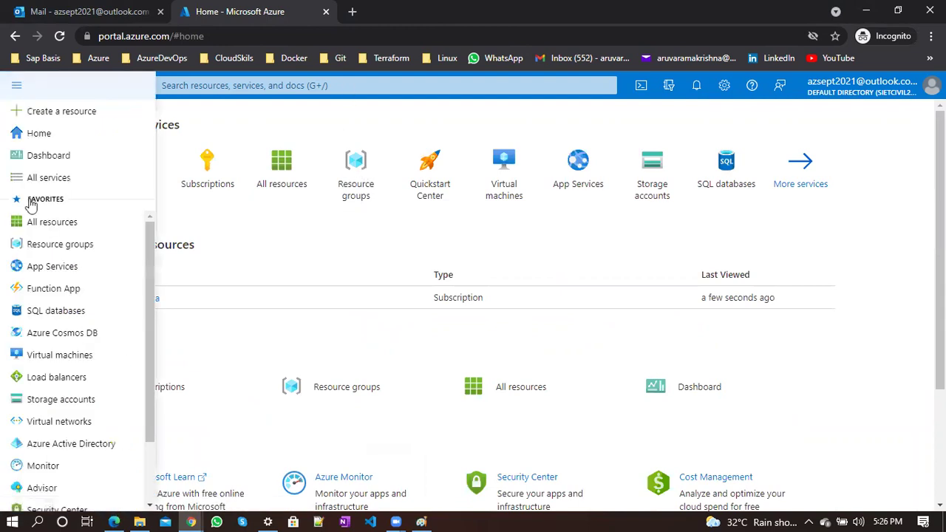
{"action": "left_click", "coordinate": [65, 249]}
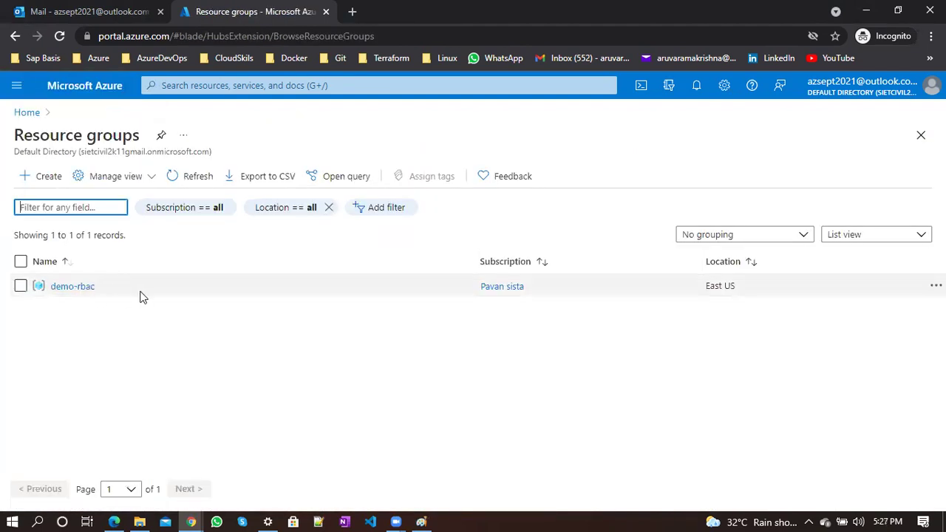
{"action": "left_click", "coordinate": [154, 379]}
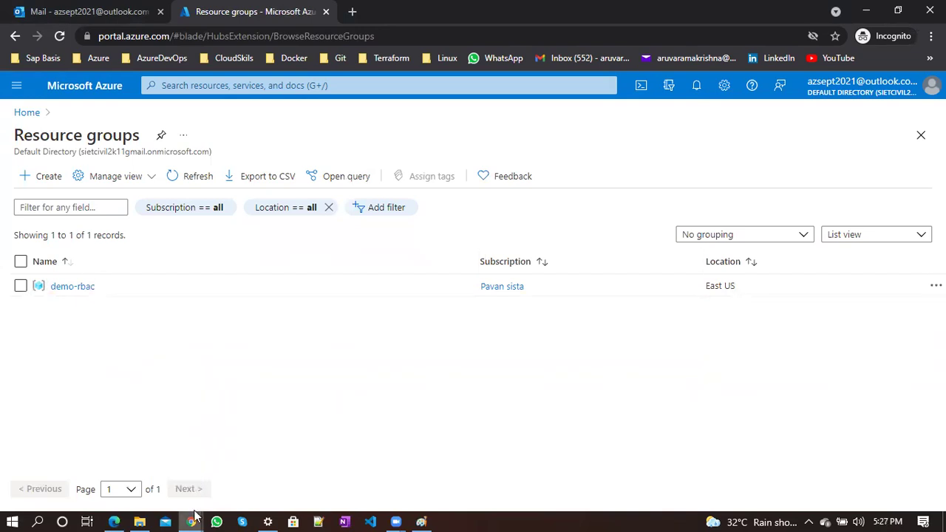
In the owner's window, open Resource groups and uncheck demo-rbac
{"action": "mouse_move", "coordinate": [193, 518]}
{"action": "left_click", "coordinate": [125, 443]}
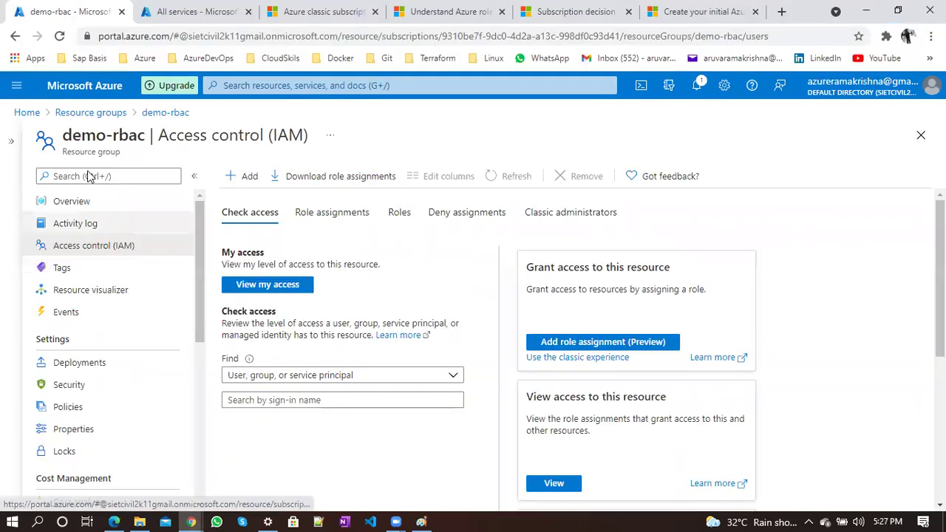
{"action": "left_click", "coordinate": [74, 111]}
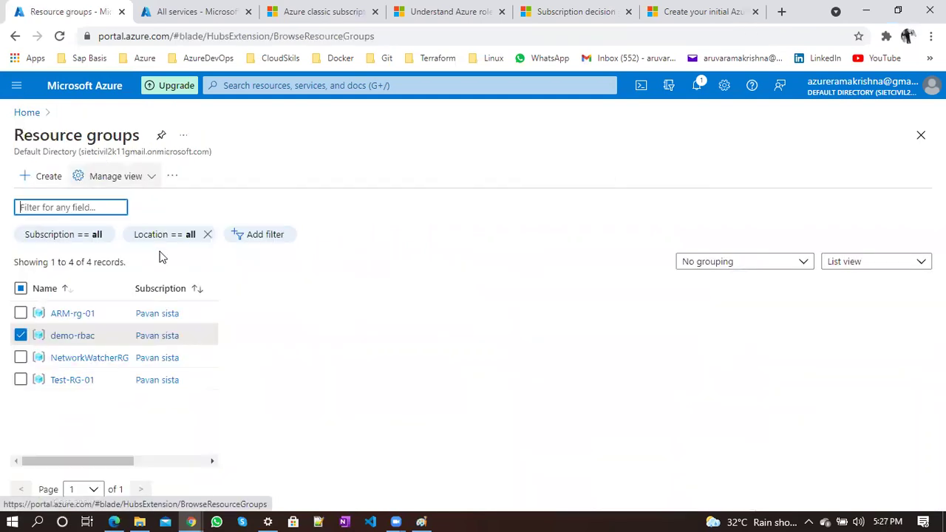
{"action": "left_click", "coordinate": [21, 308]}
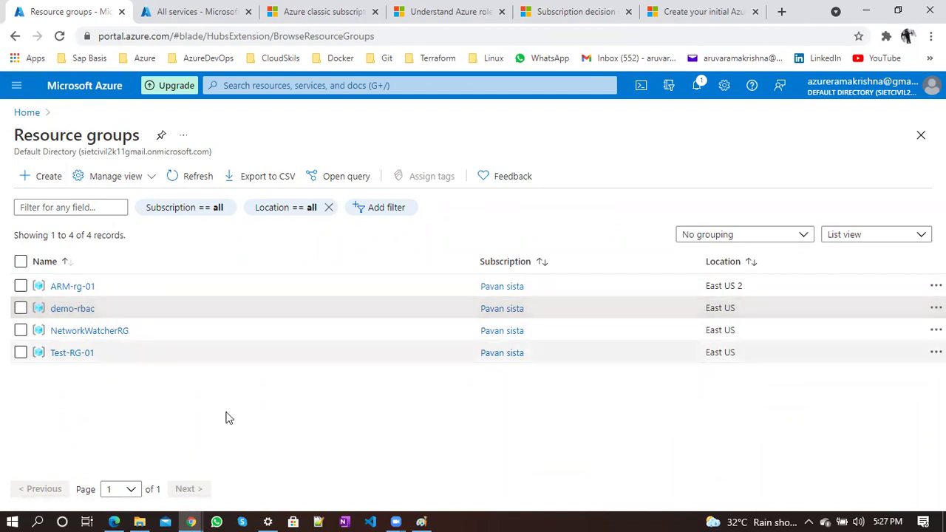
In the guest's window, open the empty demo-rbac group and start creating a resource
{"action": "mouse_move", "coordinate": [190, 521]}
{"action": "left_click", "coordinate": [260, 472]}
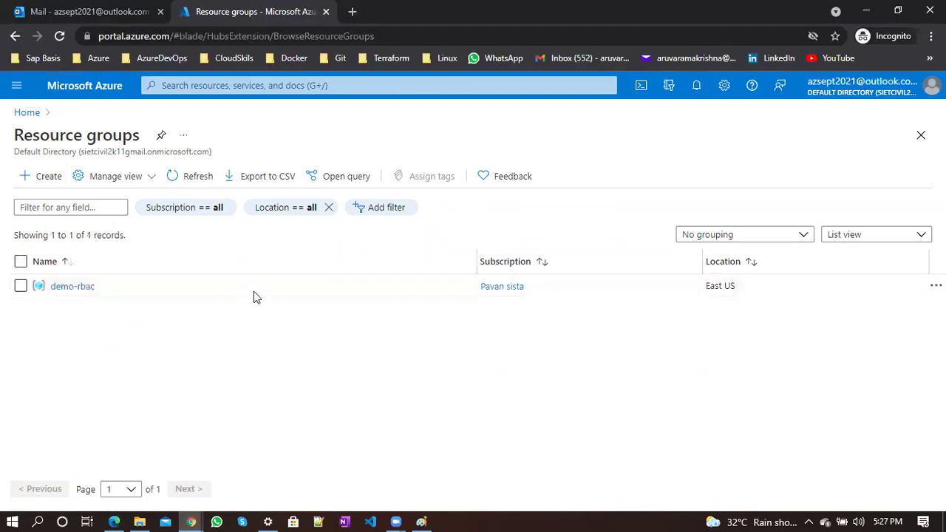
{"action": "left_click", "coordinate": [74, 287]}
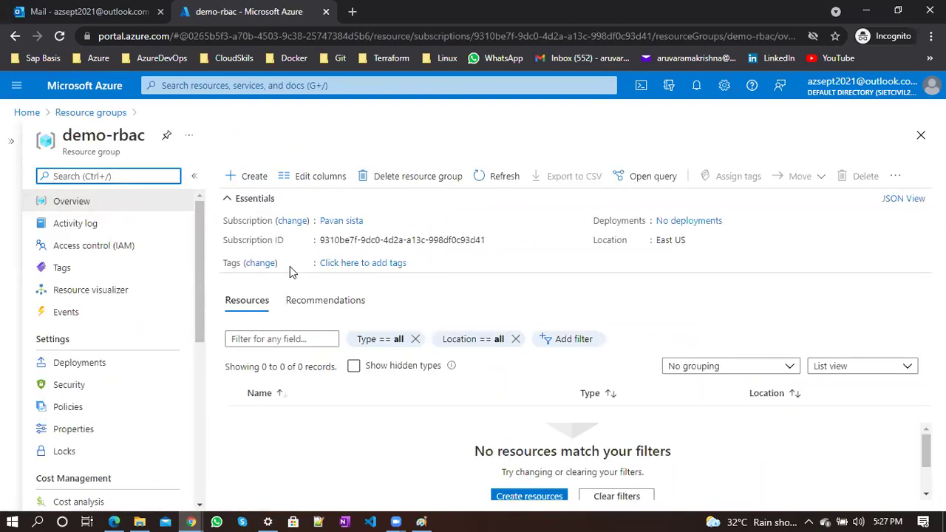
{"action": "left_click", "coordinate": [272, 198]}
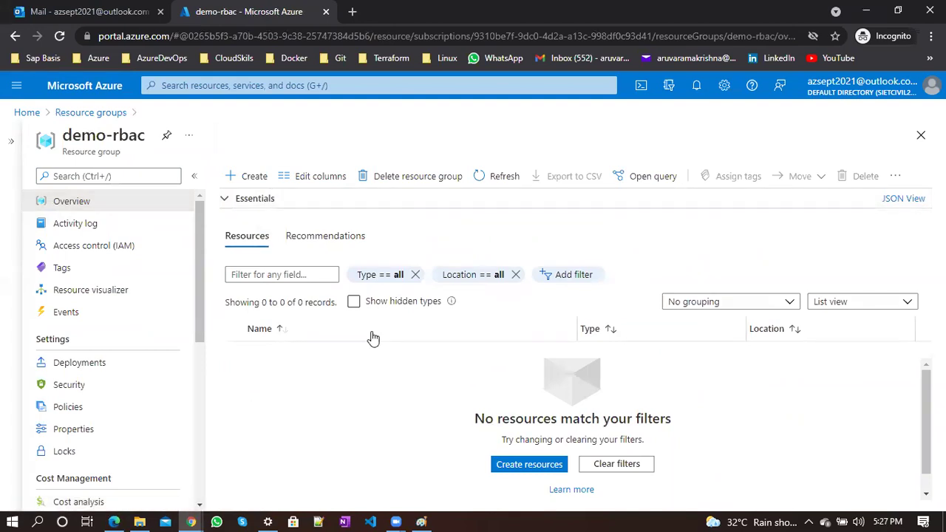
{"action": "left_click", "coordinate": [251, 175]}
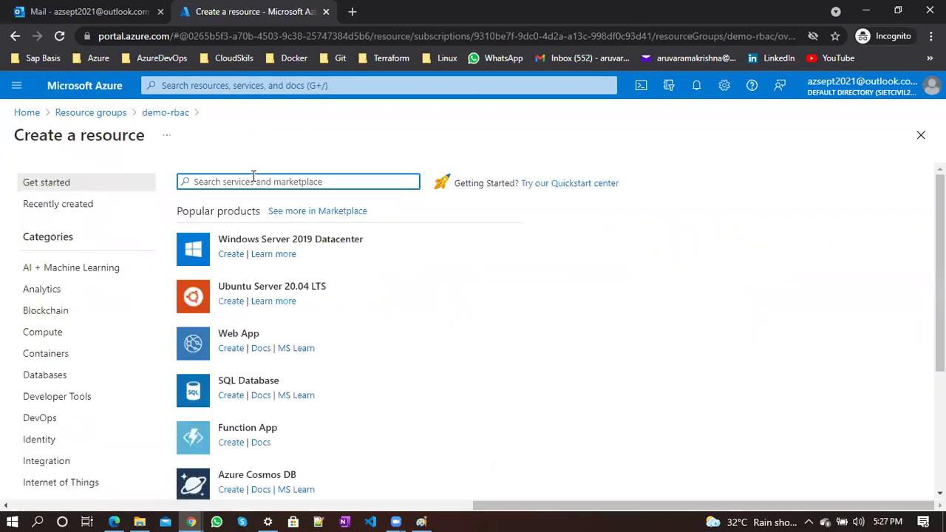
Search the Create a resource marketplace for 'storage account' and pick the Storage account offering
{"action": "type", "text": "storag"}
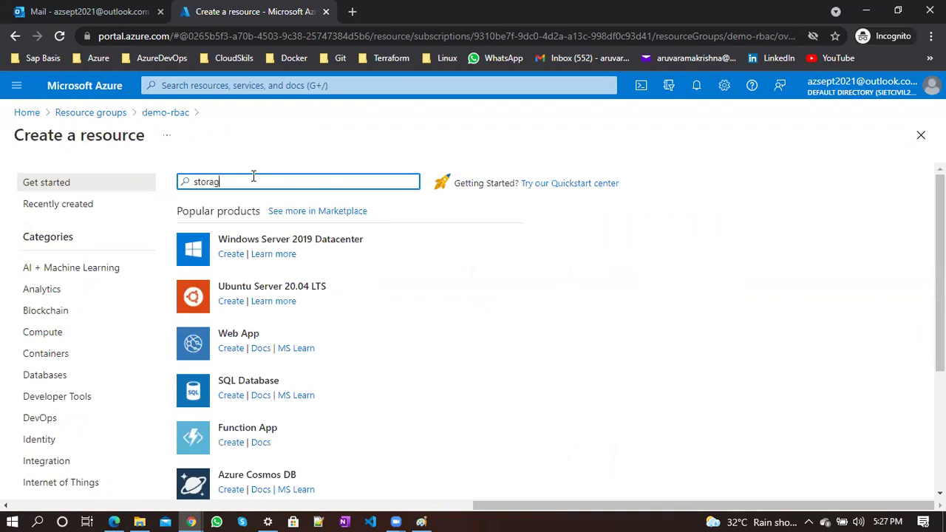
{"action": "type", "text": "e account"}
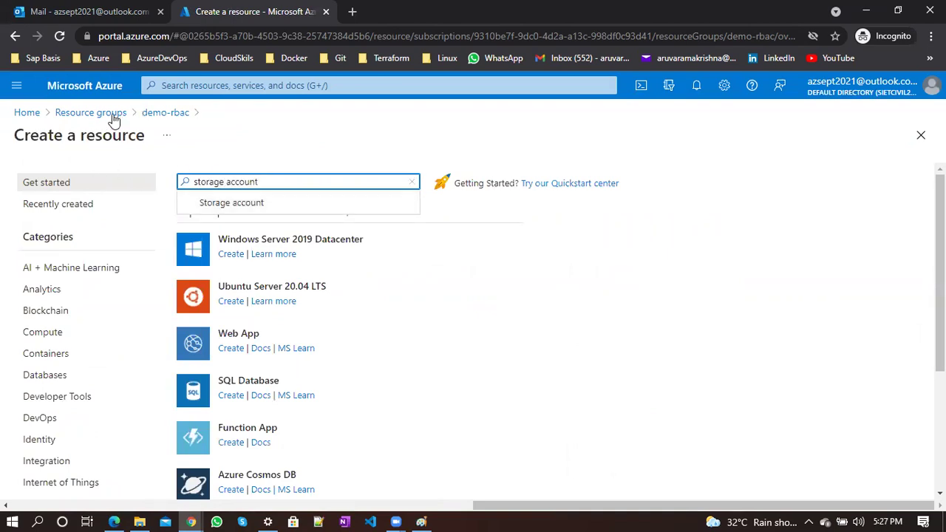
{"action": "left_click", "coordinate": [30, 112]}
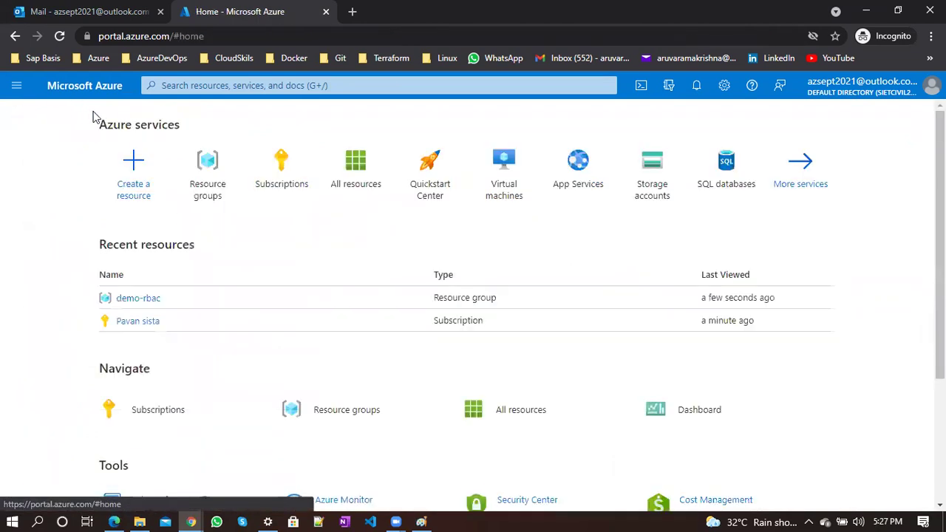
{"action": "left_click", "coordinate": [15, 86]}
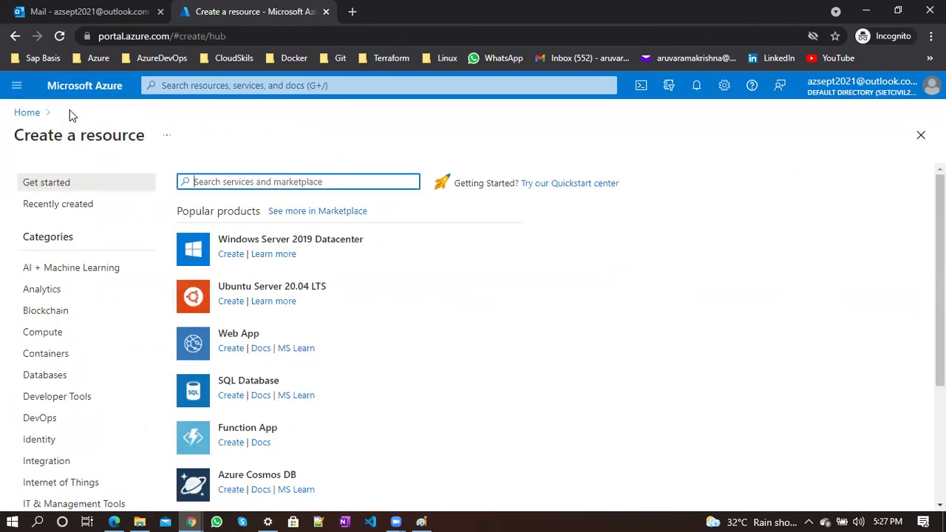
{"action": "type", "text": "stora"}
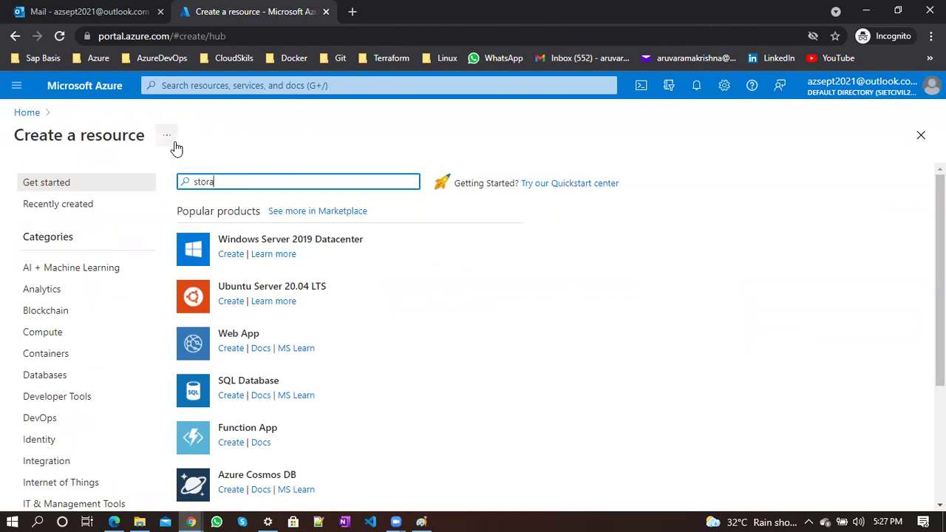
{"action": "type", "text": "e"}
{"action": "key", "text": "BackSpace"}
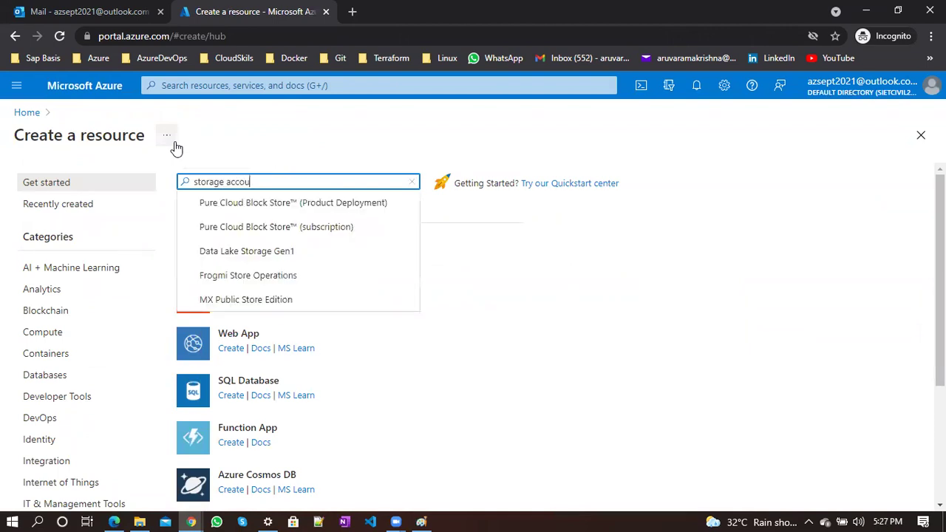
{"action": "type", "text": "ge account"}
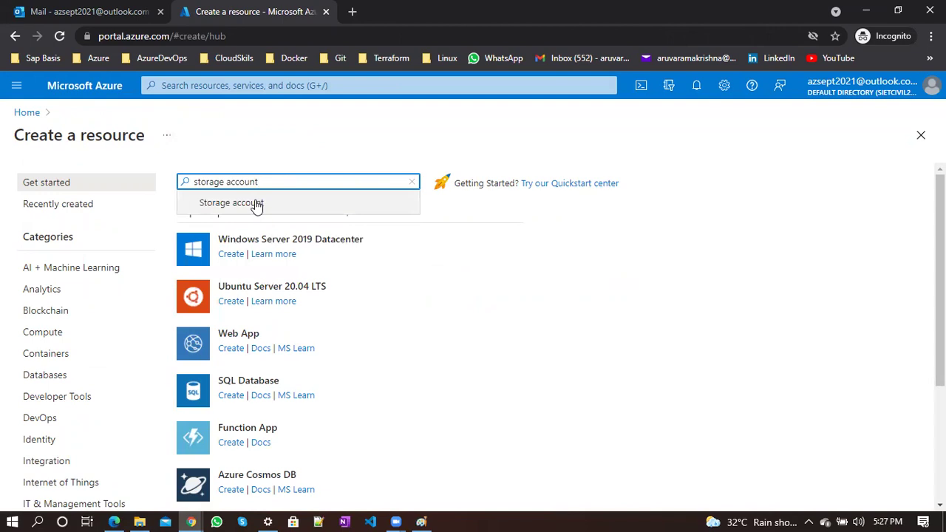
{"action": "left_click", "coordinate": [257, 202]}
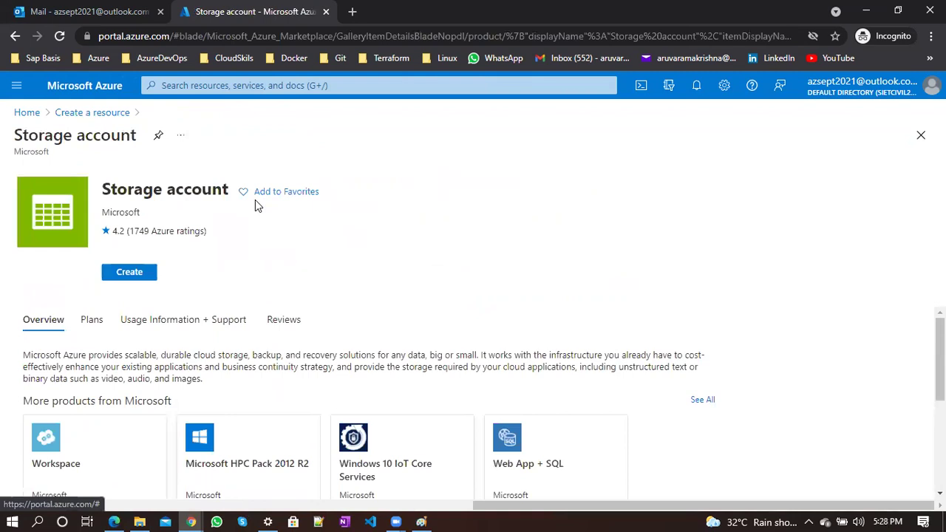
Start a new storage account and enter the name azsept2021sa on the Basics tab
{"action": "left_click", "coordinate": [130, 274]}
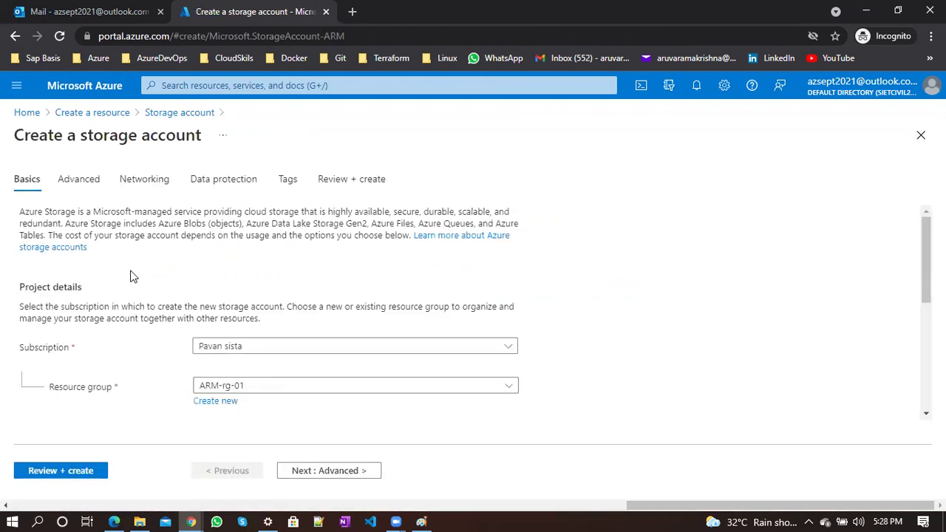
{"action": "scroll", "coordinate": [130, 276], "scroll_direction": "down", "scroll_amount": 3}
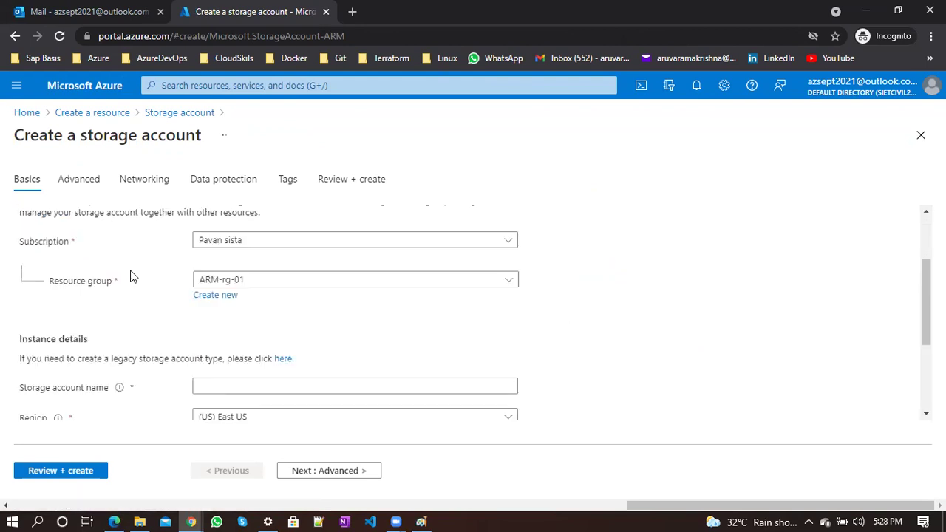
{"action": "scroll", "coordinate": [130, 276], "scroll_direction": "up", "scroll_amount": 3}
{"action": "scroll", "coordinate": [130, 276], "scroll_direction": "down", "scroll_amount": 1}
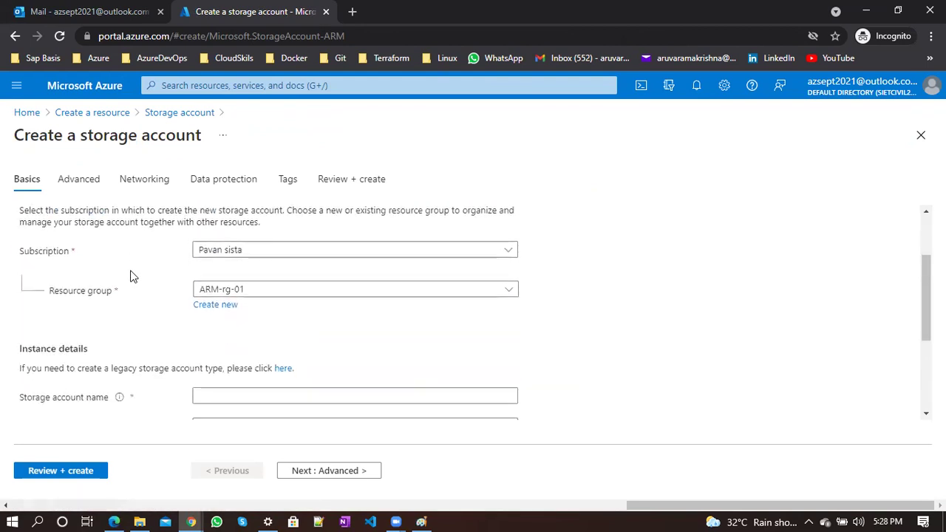
{"action": "left_click", "coordinate": [241, 396]}
{"action": "type", "text": "azsept2"}
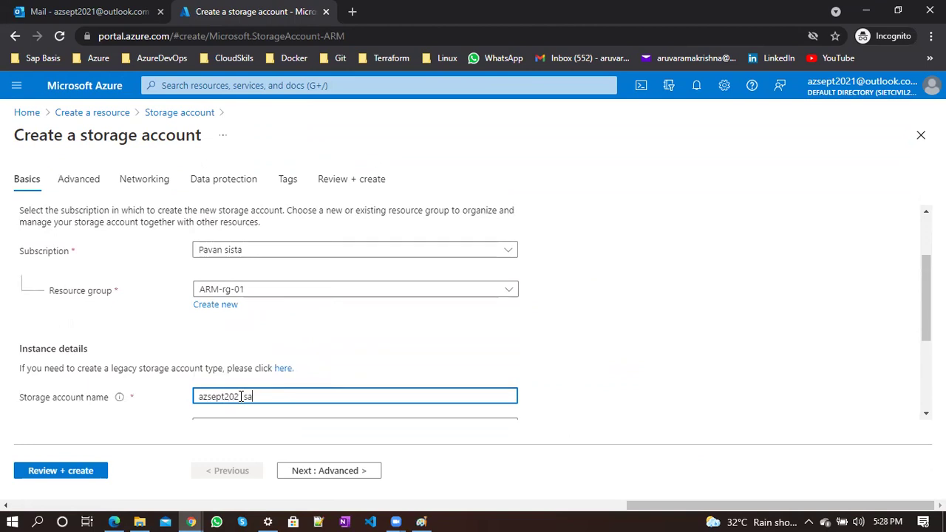
{"action": "type", "text": "021sa"}
{"action": "scroll", "coordinate": [626, 344], "scroll_direction": "down", "scroll_amount": 2}
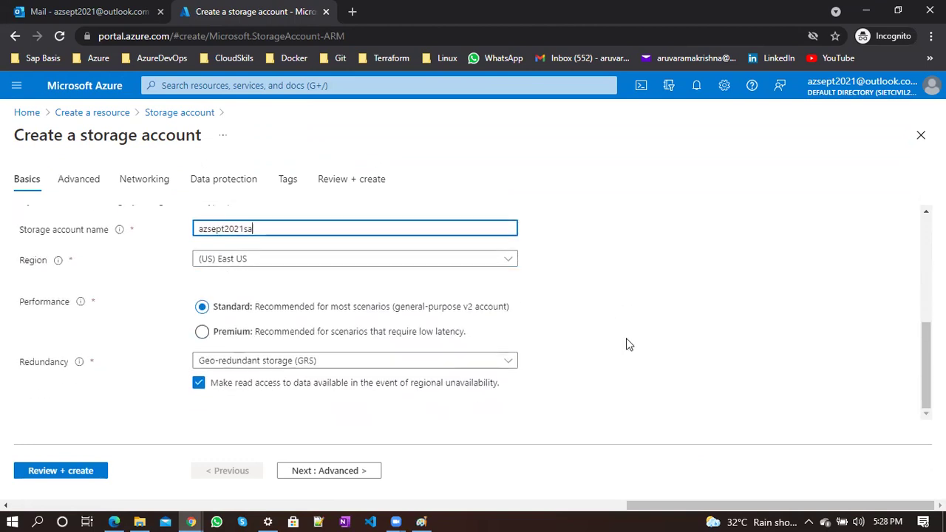
{"action": "scroll", "coordinate": [558, 344], "scroll_direction": "up", "scroll_amount": 3}
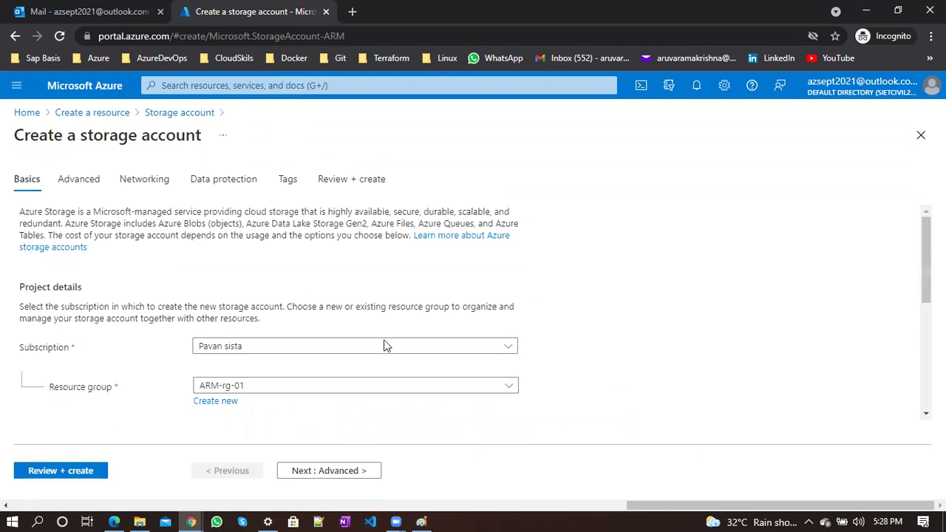
After validation fails, change azsept2021sa's resource group to demo-rbac in Basics and re-run Review + create
{"action": "left_click", "coordinate": [81, 471]}
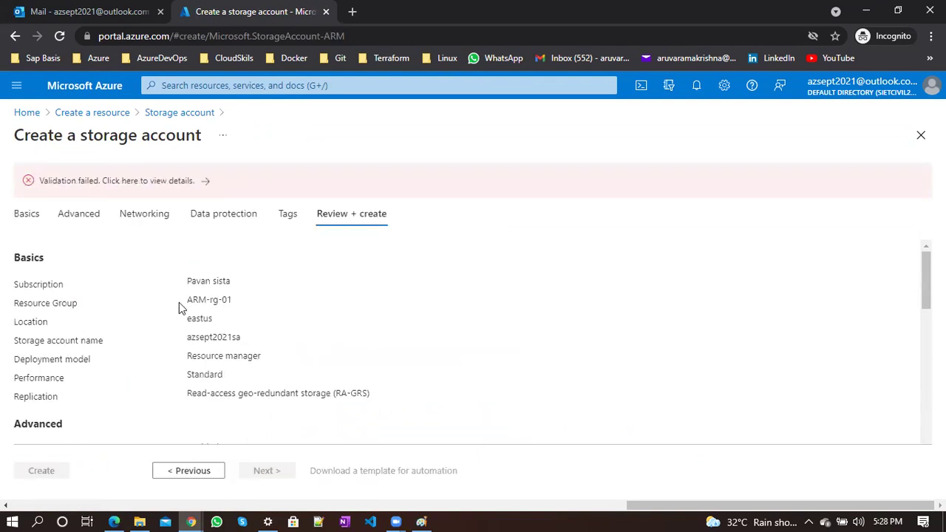
{"action": "left_click", "coordinate": [29, 214]}
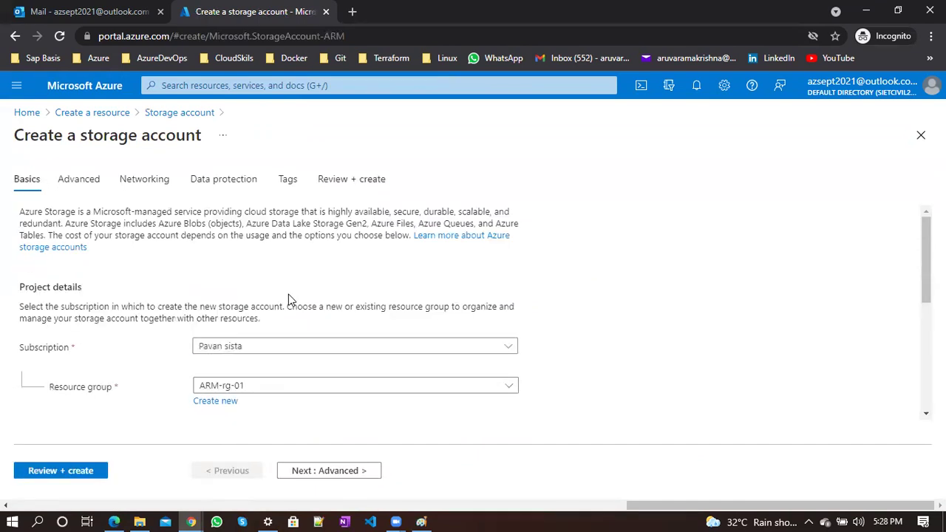
{"action": "scroll", "coordinate": [288, 299], "scroll_direction": "down", "scroll_amount": 1}
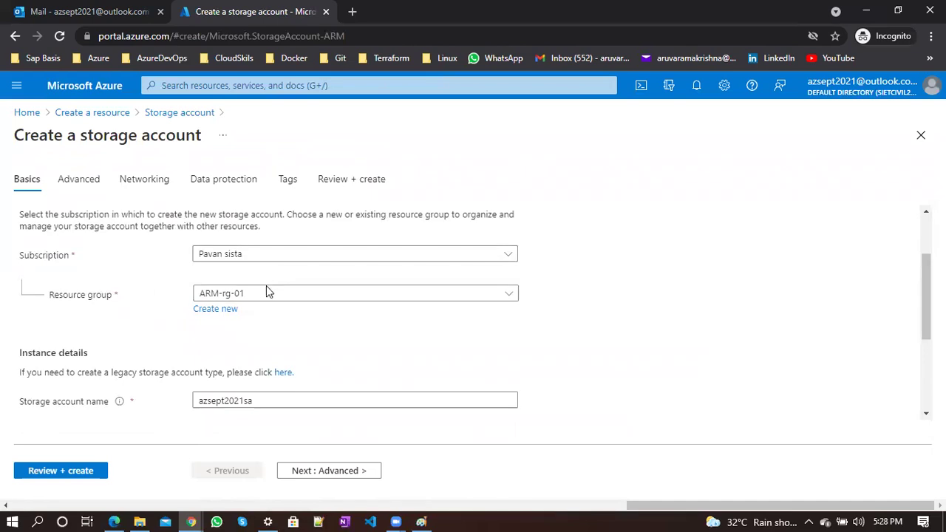
{"action": "left_click", "coordinate": [266, 298]}
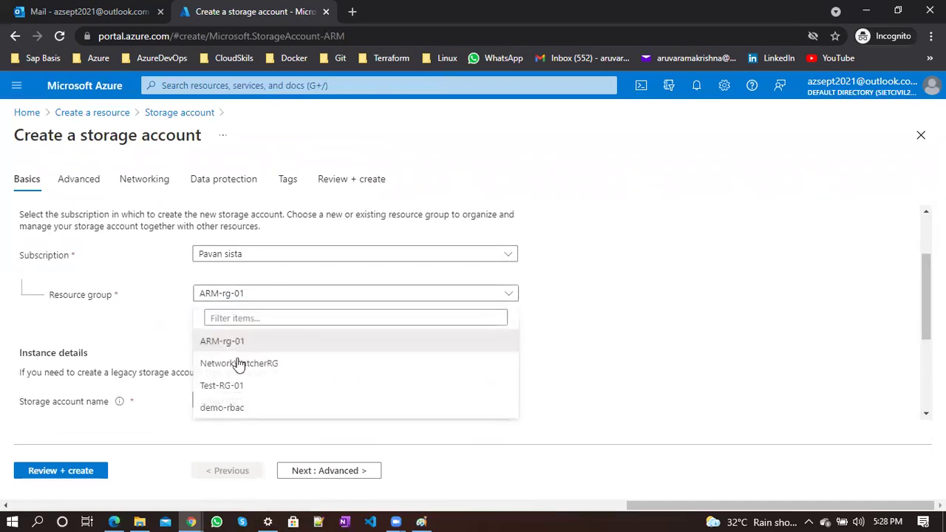
{"action": "left_click", "coordinate": [243, 406]}
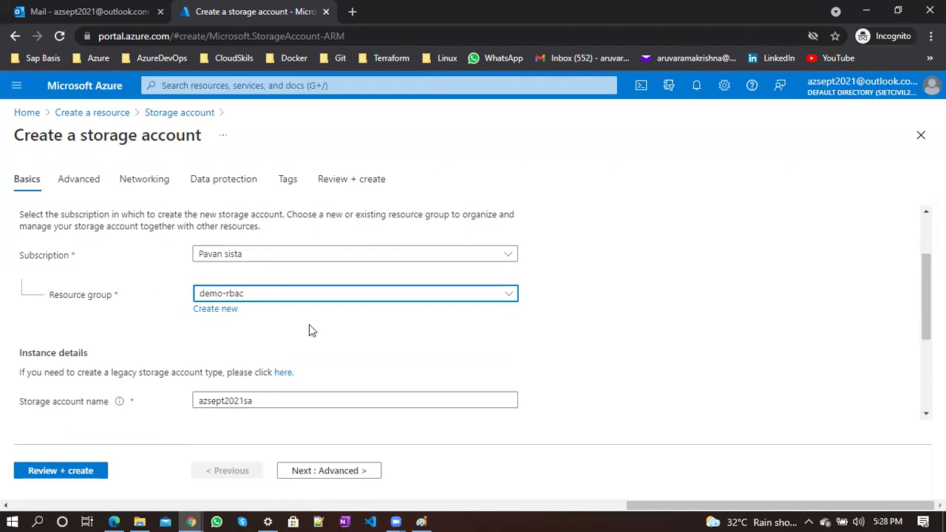
{"action": "scroll", "coordinate": [310, 325], "scroll_direction": "down", "scroll_amount": 1}
{"action": "left_click", "coordinate": [99, 478]}
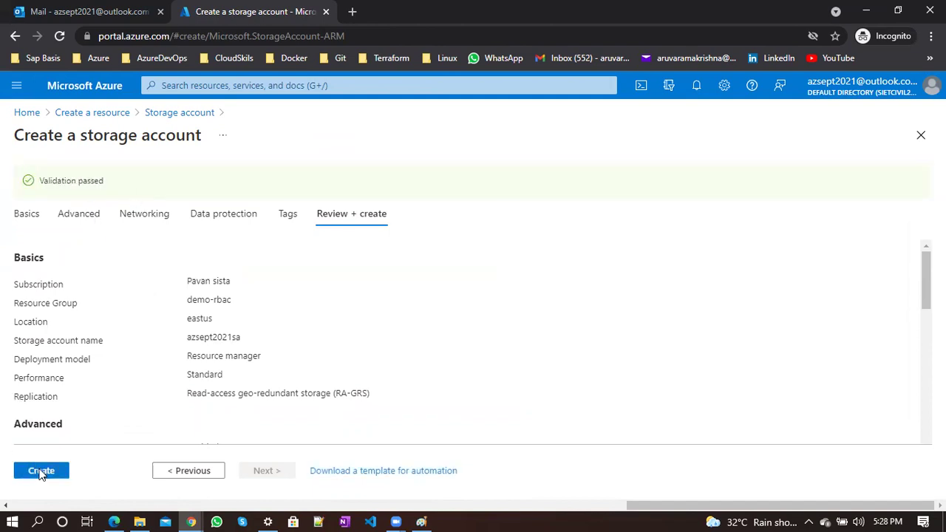
Create the azsept2021sa storage account and go back to the portal Home page while it deploys
{"action": "left_click", "coordinate": [41, 472]}
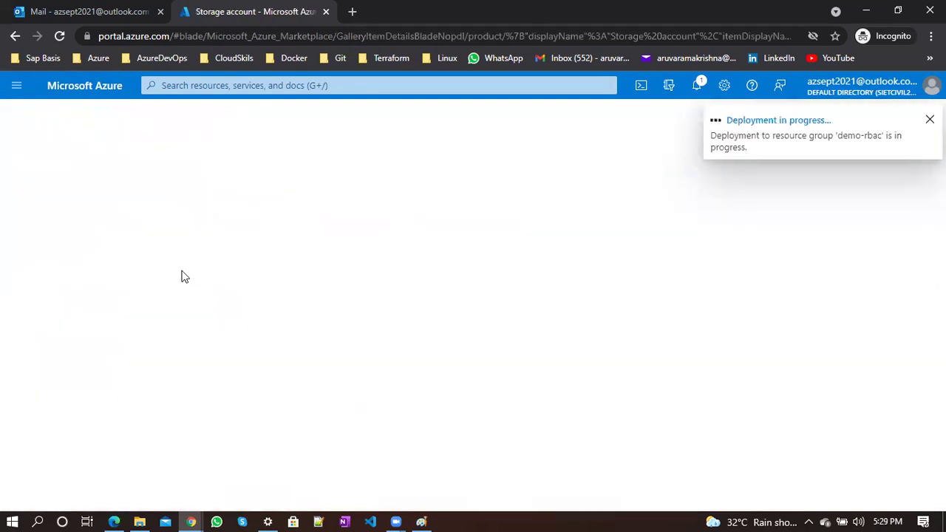
{"action": "left_click", "coordinate": [27, 112]}
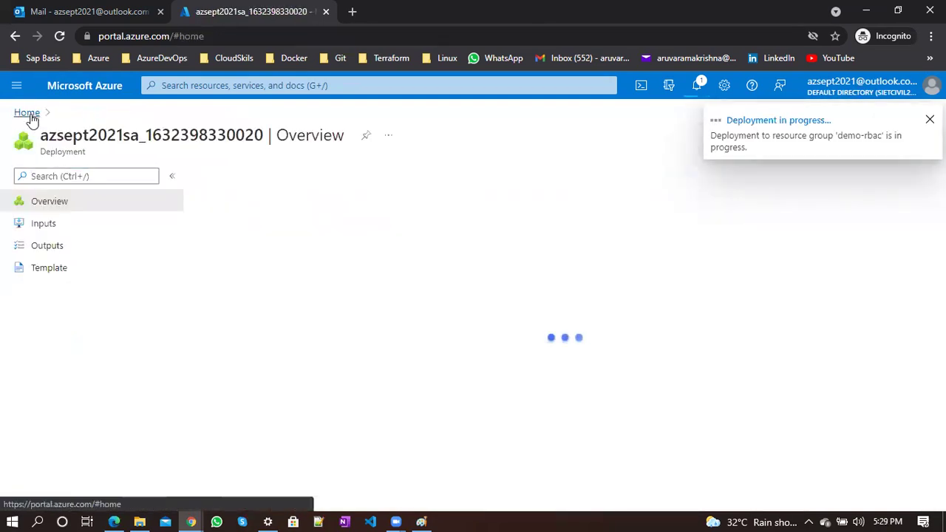
{"action": "mouse_move", "coordinate": [269, 198]}
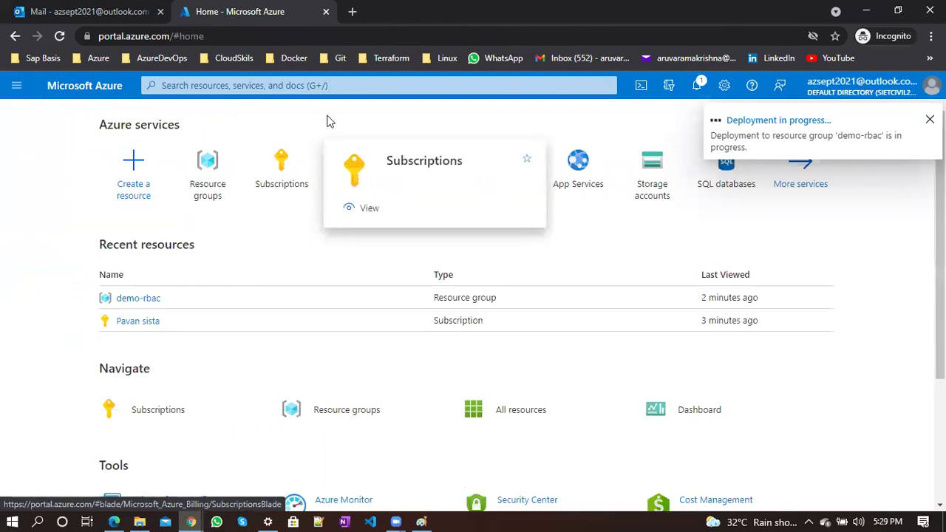
Open the demo-rbac resource group, collapse its details, and check the deployment status in Notifications
{"action": "left_click", "coordinate": [215, 172]}
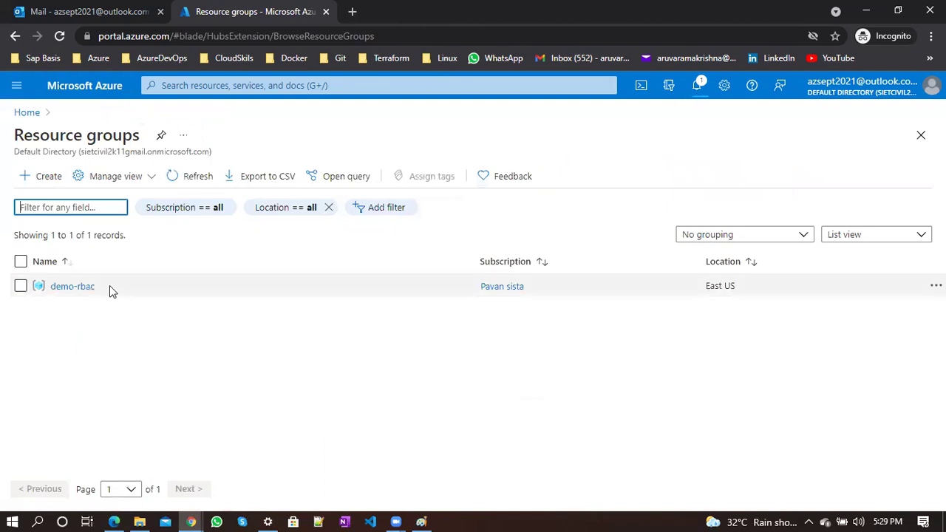
{"action": "left_click", "coordinate": [81, 286]}
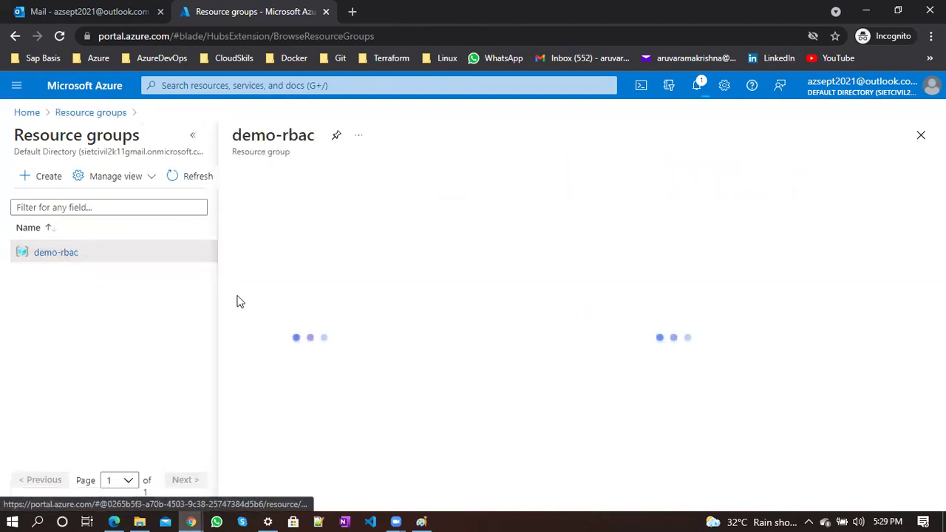
{"action": "left_click", "coordinate": [190, 136]}
{"action": "left_click", "coordinate": [244, 198]}
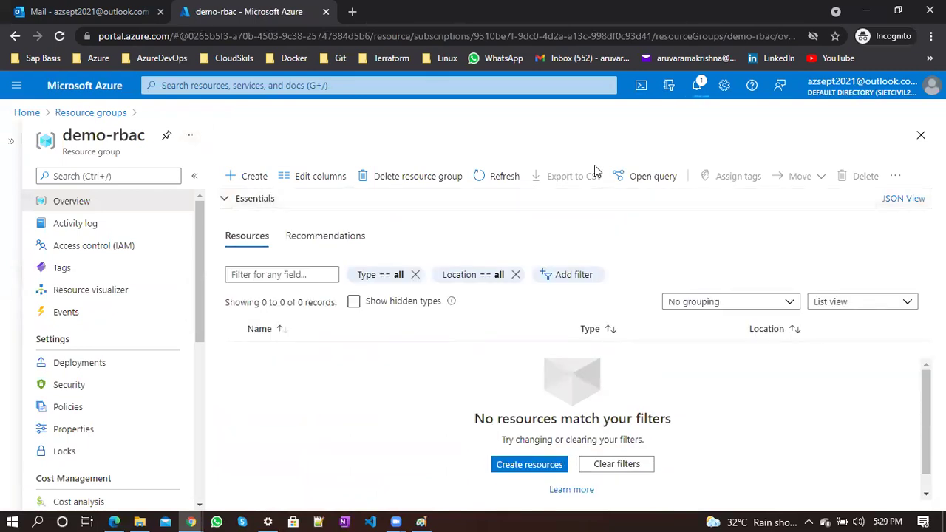
{"action": "left_click", "coordinate": [697, 85]}
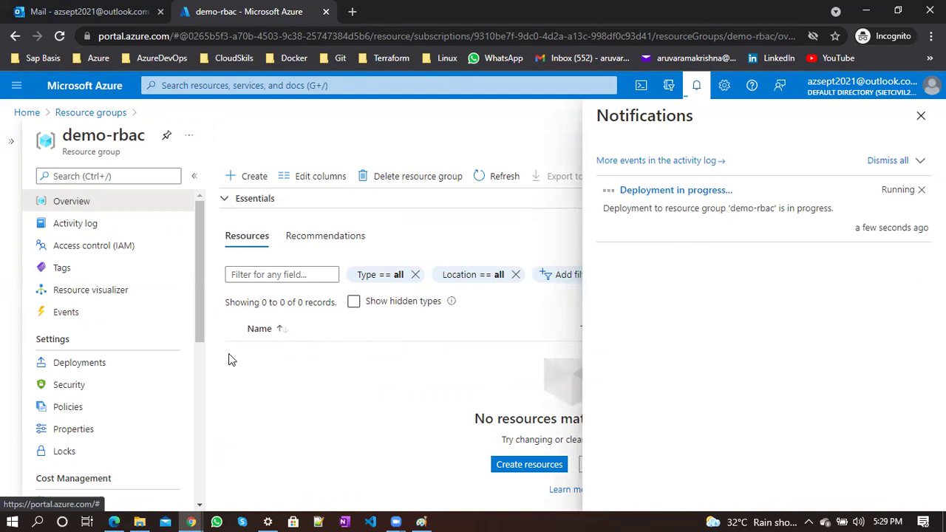
Show the scope-levels diagram in Paint, then minimize Paint to return to the portal
{"action": "double_click", "coordinate": [107, 152]}
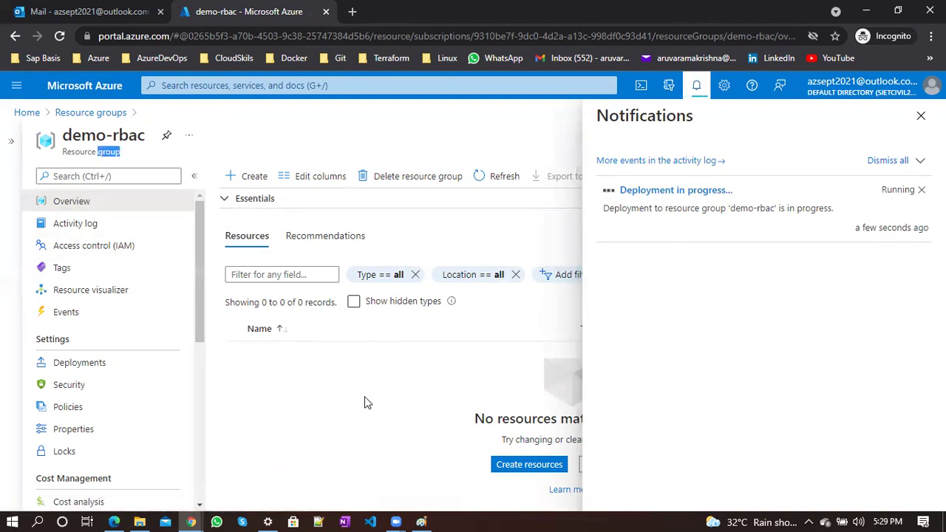
{"action": "left_click", "coordinate": [421, 522]}
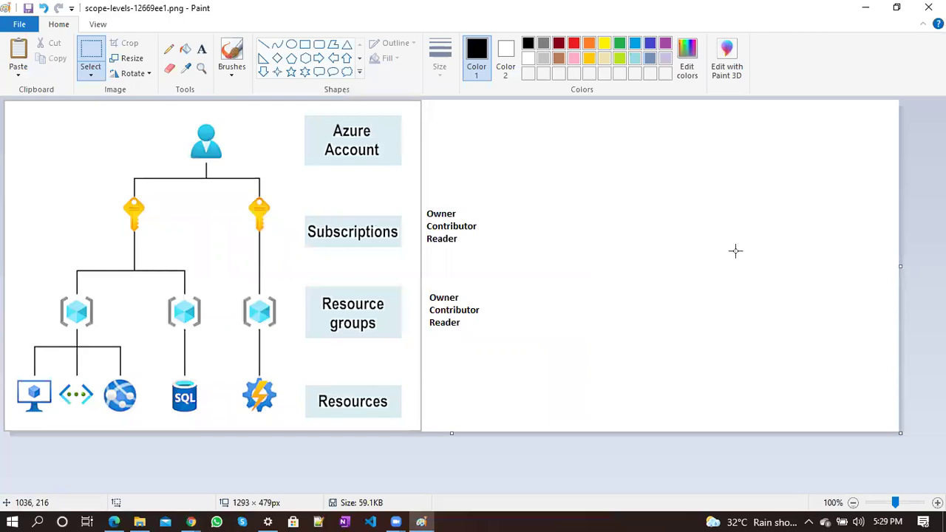
{"action": "left_click", "coordinate": [865, 7]}
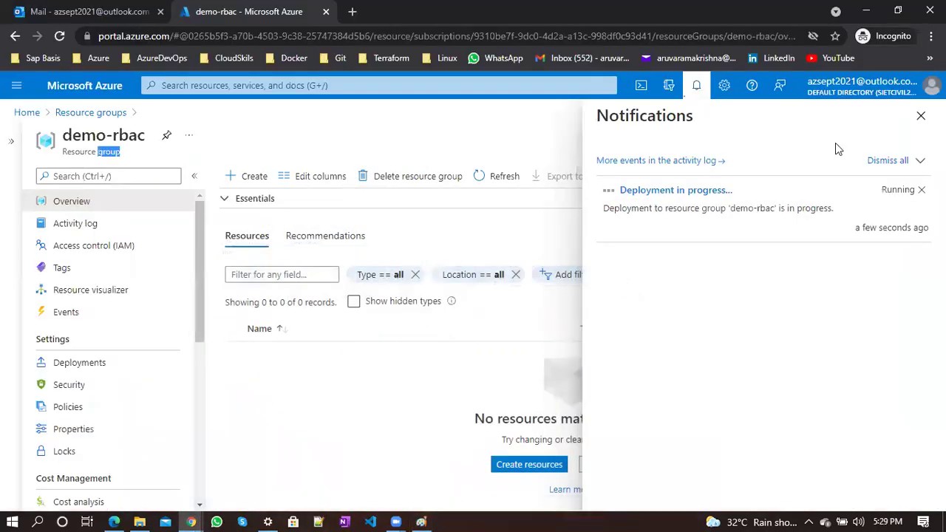
Refresh demo-rbac's resource list until azsept2021sa appears, then bring Paint's scope-levels diagram forward
{"action": "left_click", "coordinate": [920, 115]}
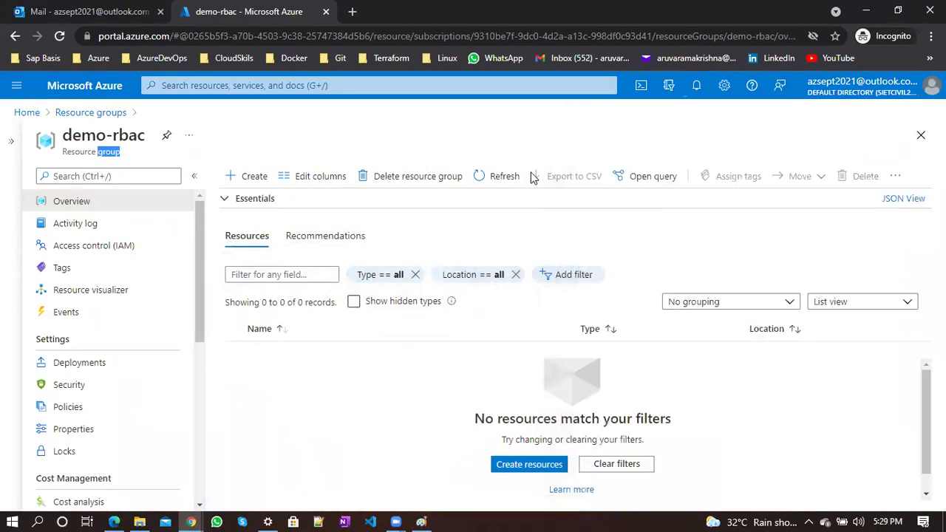
{"action": "left_click", "coordinate": [485, 188]}
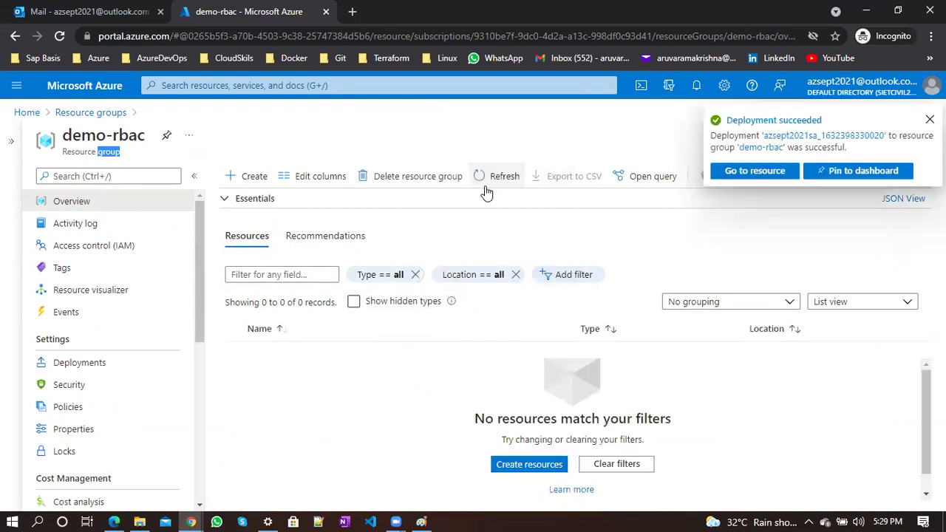
{"action": "left_click", "coordinate": [481, 176]}
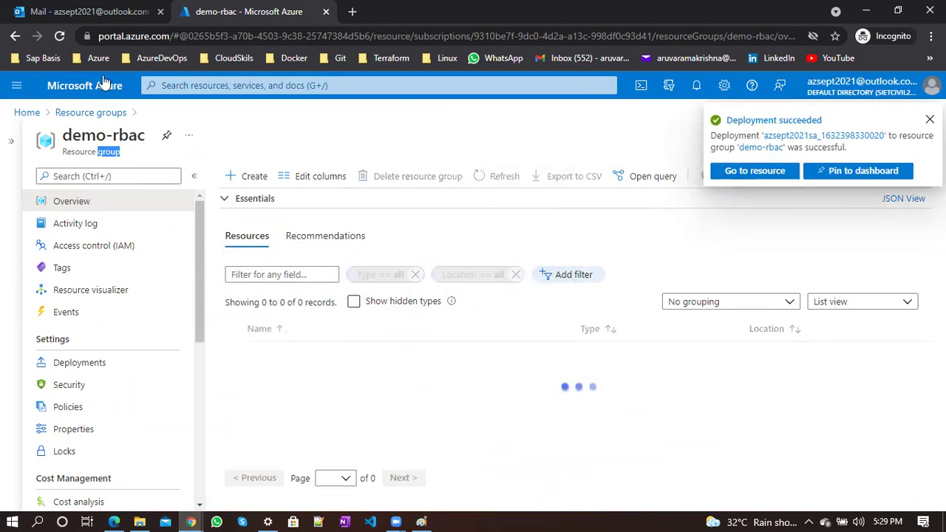
{"action": "left_click", "coordinate": [63, 39]}
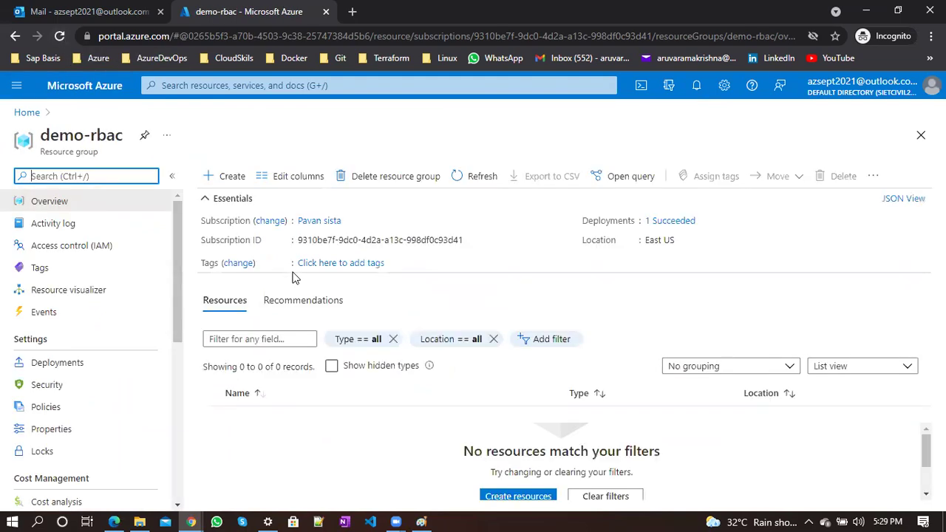
{"action": "left_click", "coordinate": [204, 198]}
{"action": "left_click", "coordinate": [476, 181]}
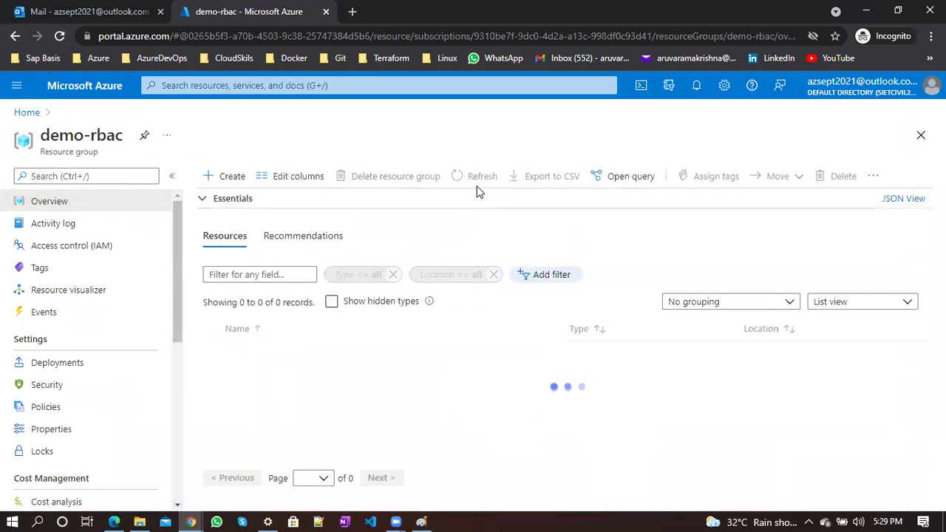
{"action": "left_click", "coordinate": [478, 189]}
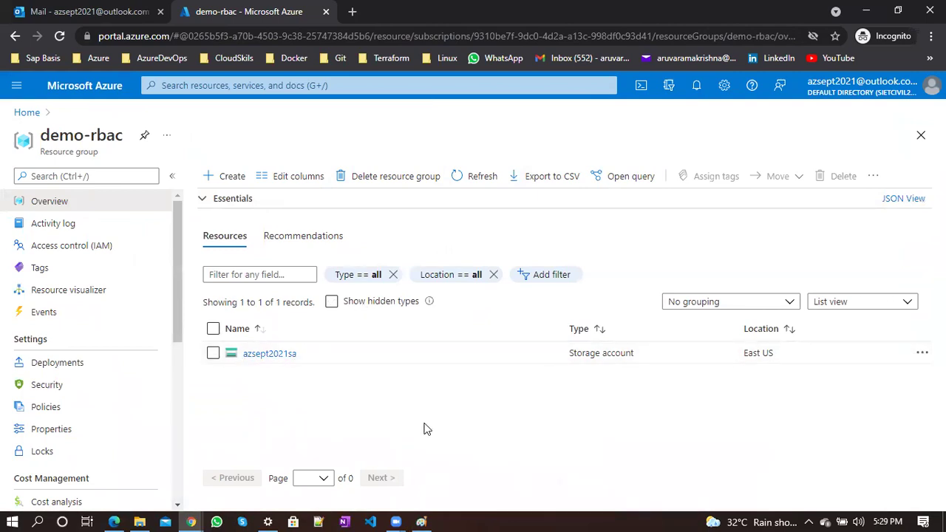
{"action": "left_click", "coordinate": [421, 521]}
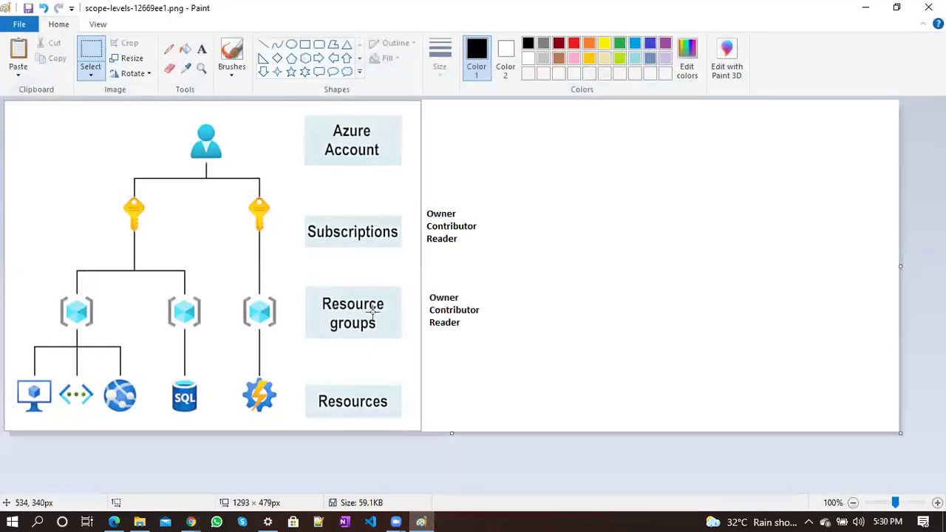
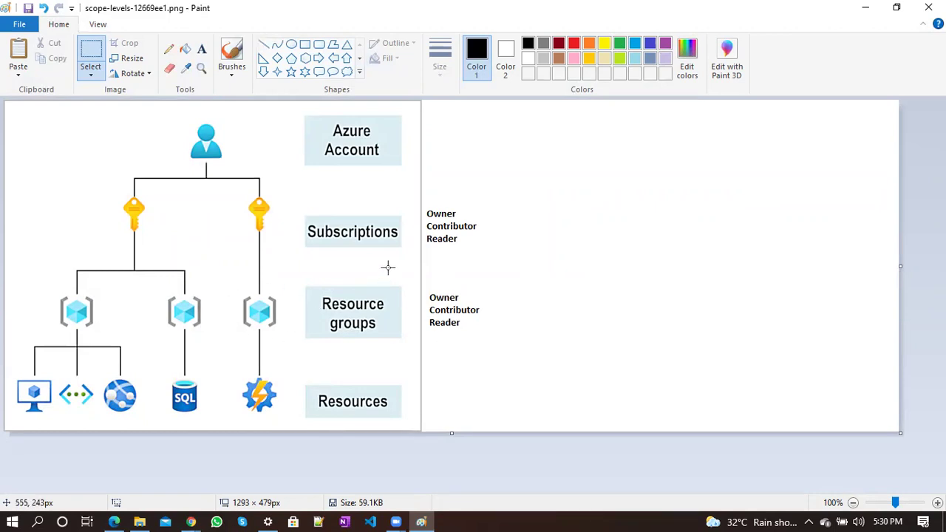
Paste a third Owner, Contributor, Reader label and place it beside the Resources box
{"action": "key", "text": "ctrl+v"}
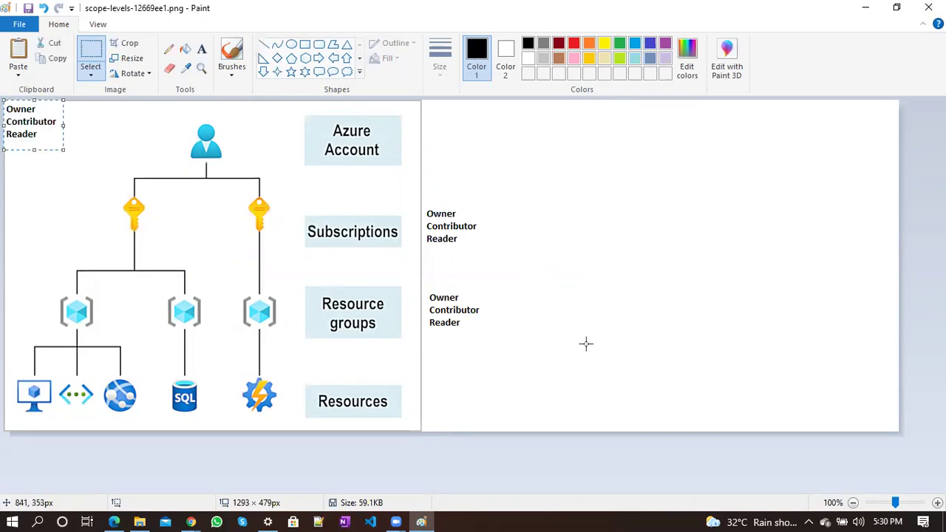
{"action": "left_click_drag", "start_coordinate": [24, 126], "coordinate": [452, 405]}
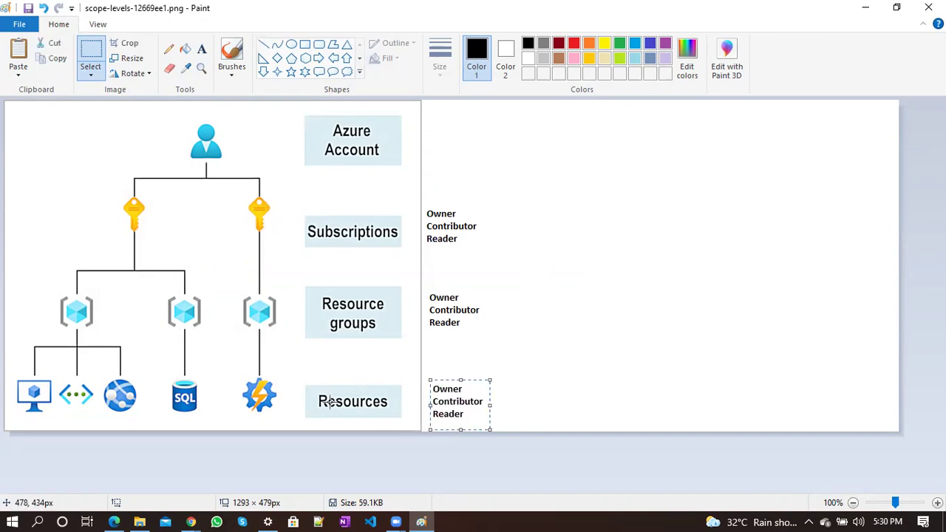
{"action": "left_click", "coordinate": [587, 419]}
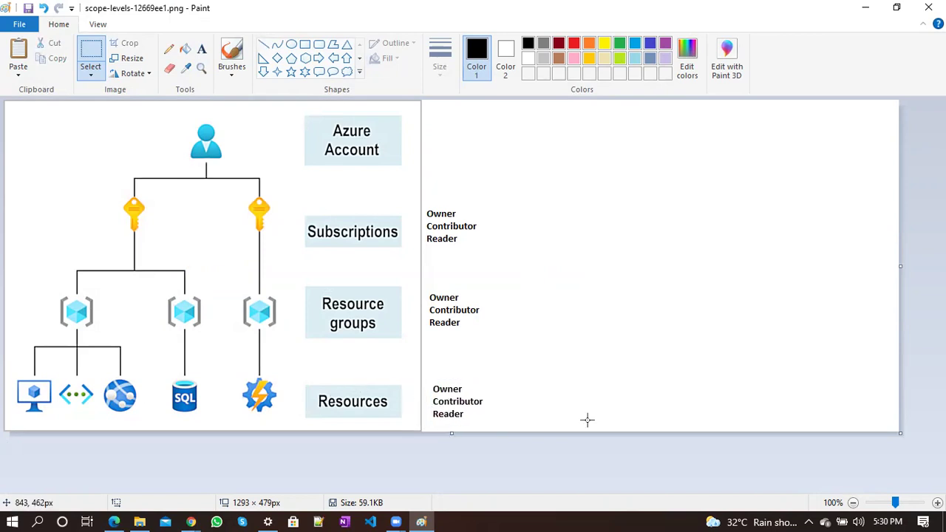
{"action": "key", "text": "alt+Tab"}
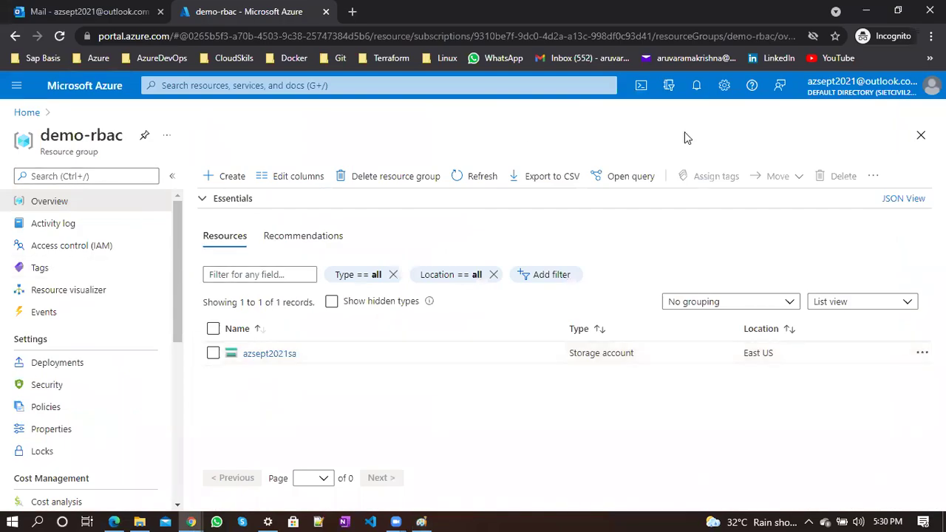
Open the role assignments under Access control (IAM) for the demo-rbac resource group
{"action": "left_click", "coordinate": [191, 521]}
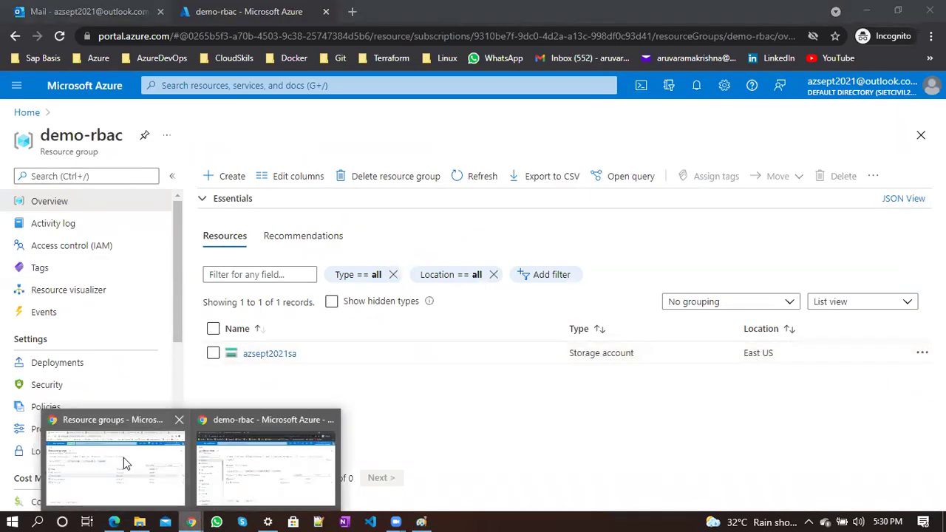
{"action": "left_click", "coordinate": [123, 458]}
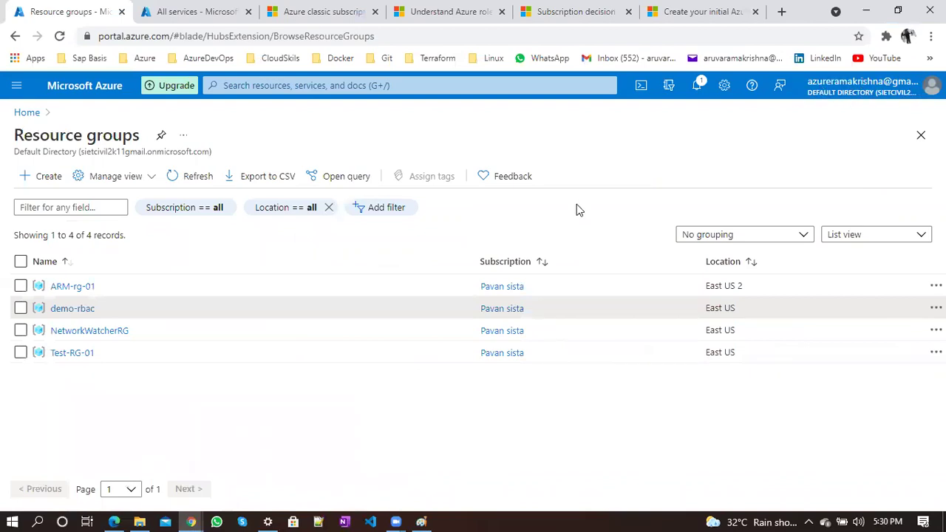
{"action": "left_click", "coordinate": [71, 309]}
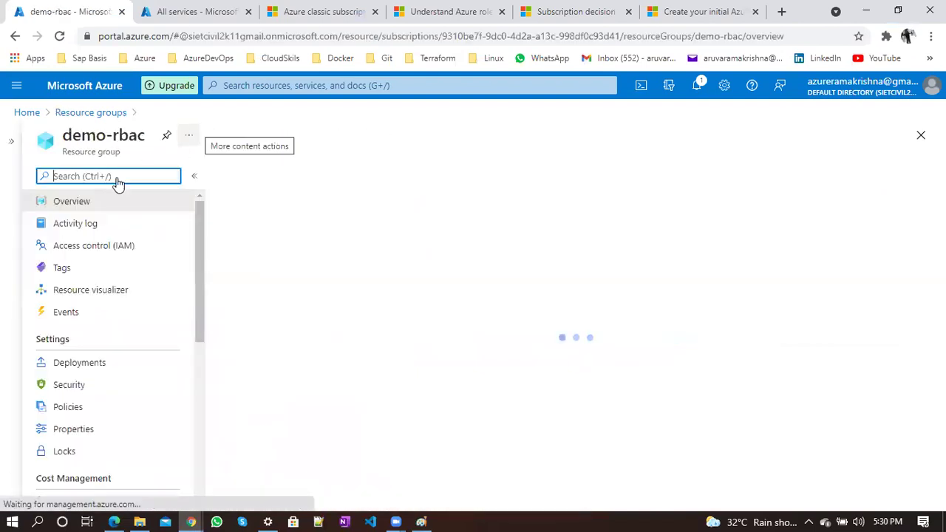
{"action": "left_click", "coordinate": [123, 247]}
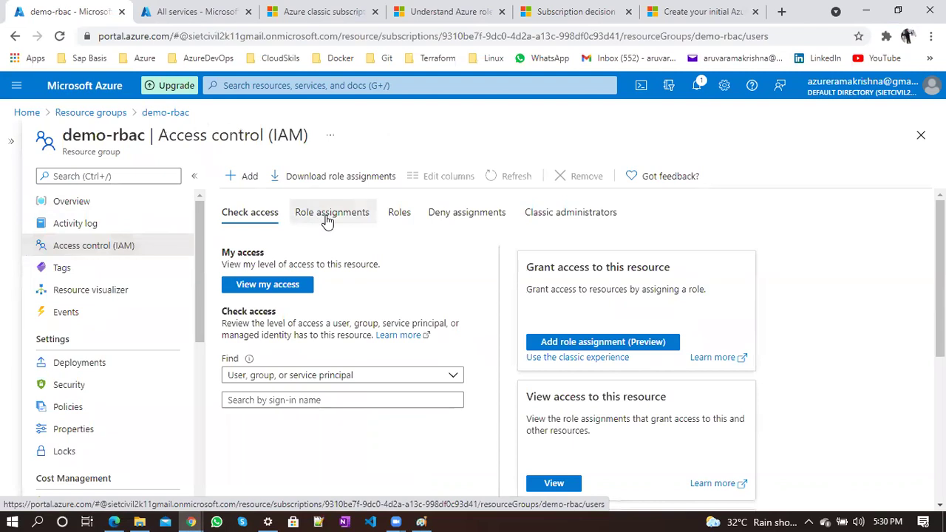
{"action": "left_click", "coordinate": [329, 218]}
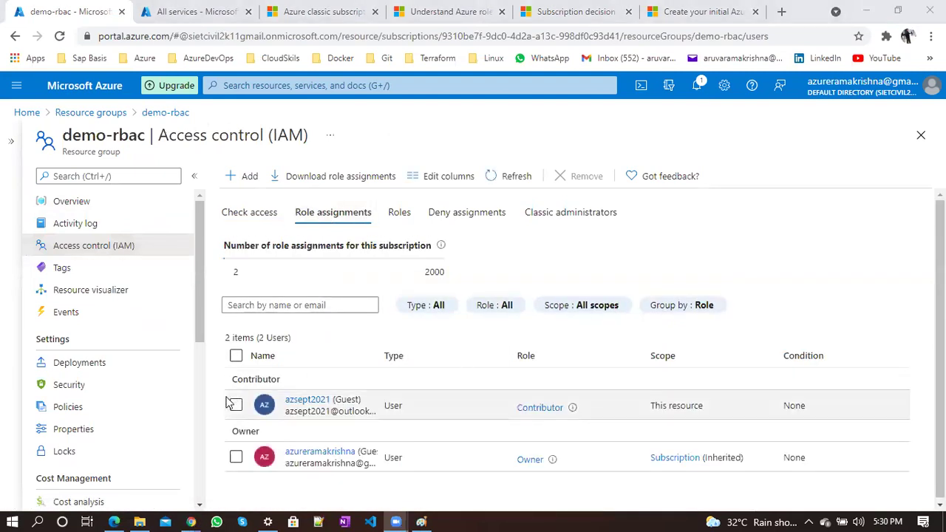
Remove the guest user's Contributor assignment, confirming with Yes, then glance at the scope diagram
{"action": "left_click", "coordinate": [236, 405]}
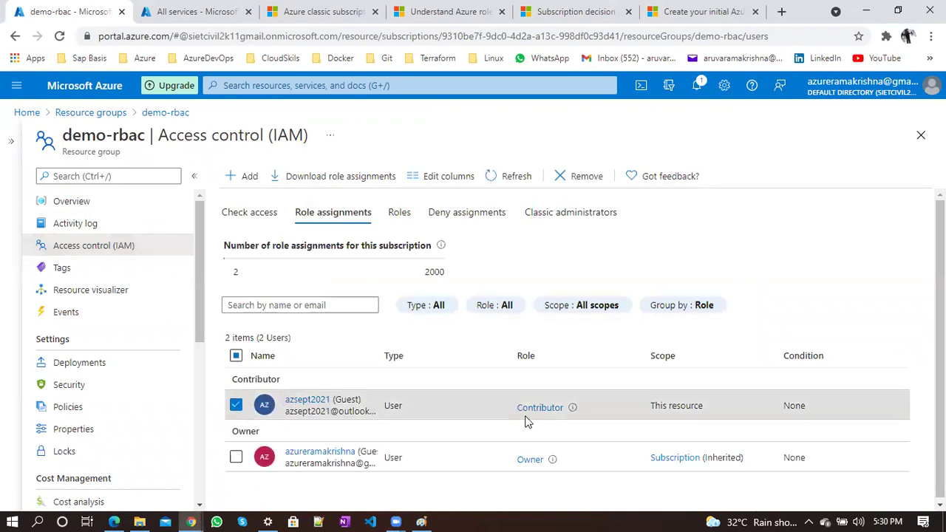
{"action": "left_click", "coordinate": [561, 178]}
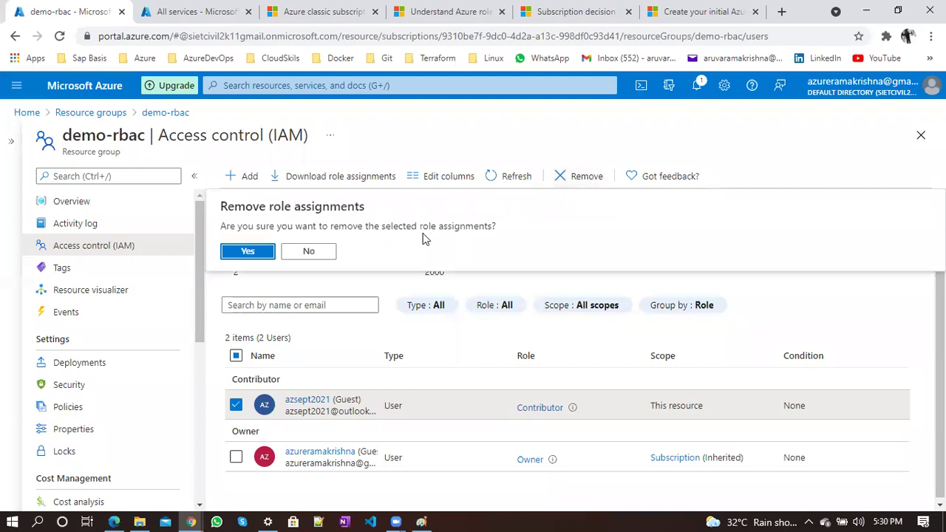
{"action": "left_click", "coordinate": [249, 249]}
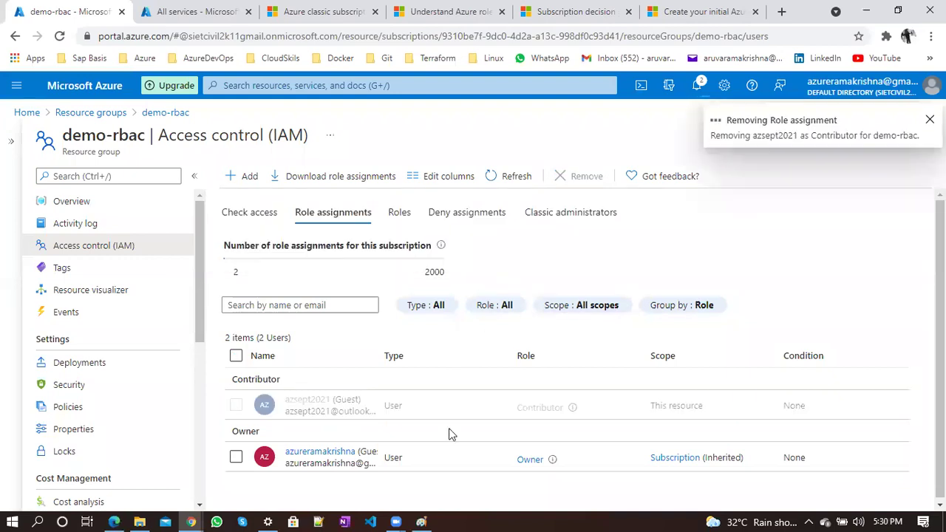
{"action": "left_click", "coordinate": [422, 521]}
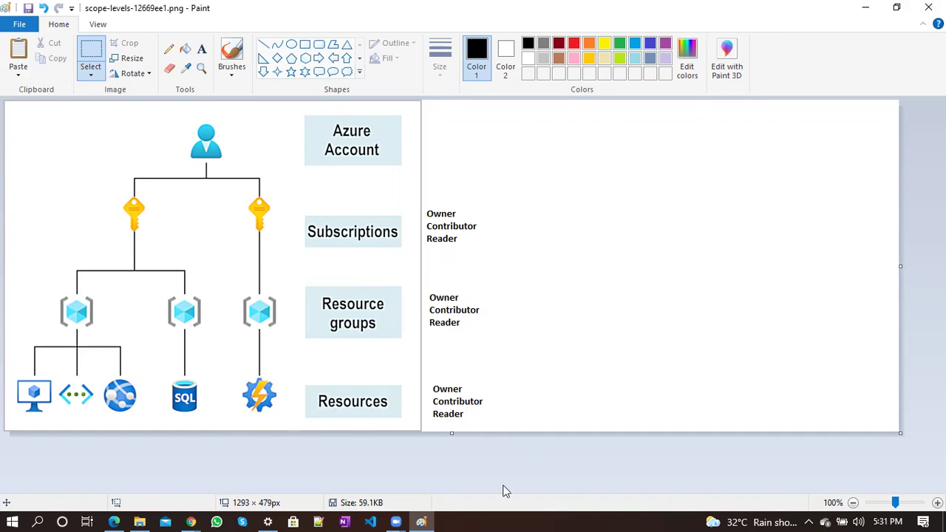
{"action": "key", "text": "alt+Tab"}
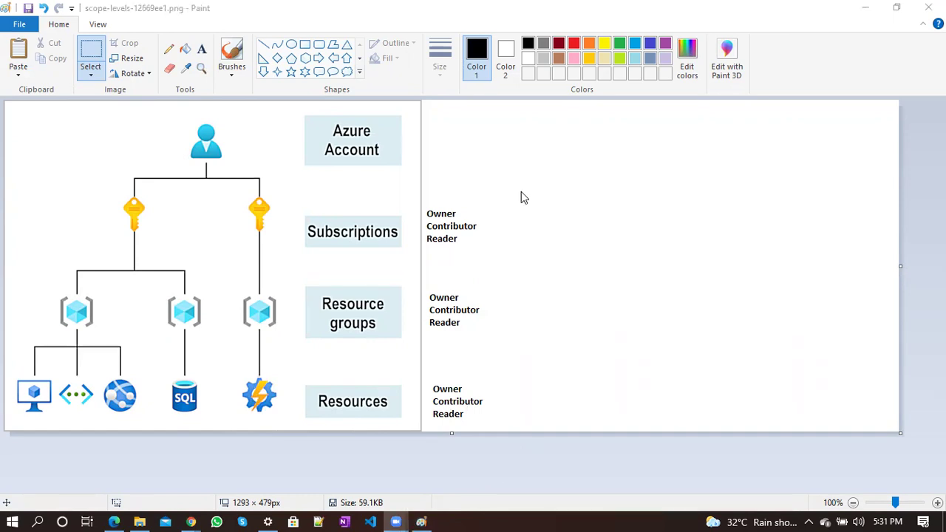
{"action": "left_click", "coordinate": [190, 521]}
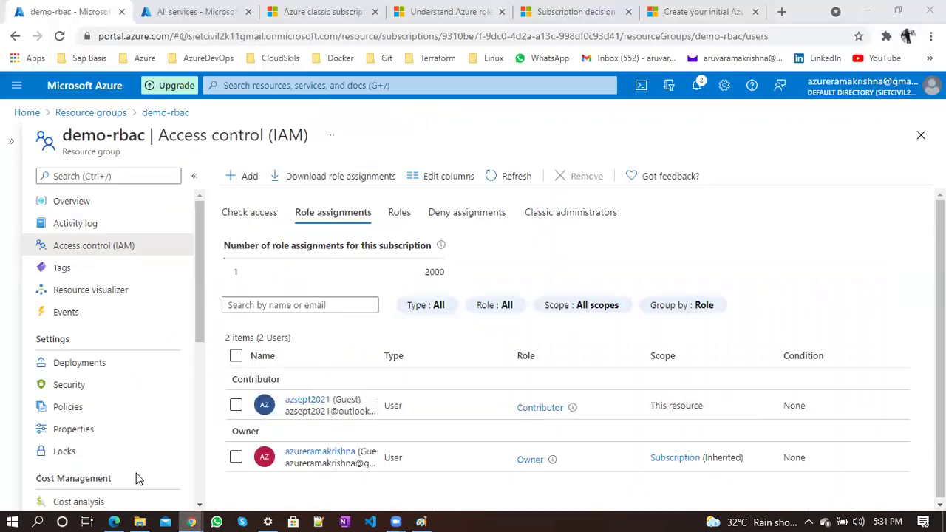
Refresh role assignments, then go through demo-rbac to the azsept2021sa storage account
{"action": "left_click", "coordinate": [511, 177]}
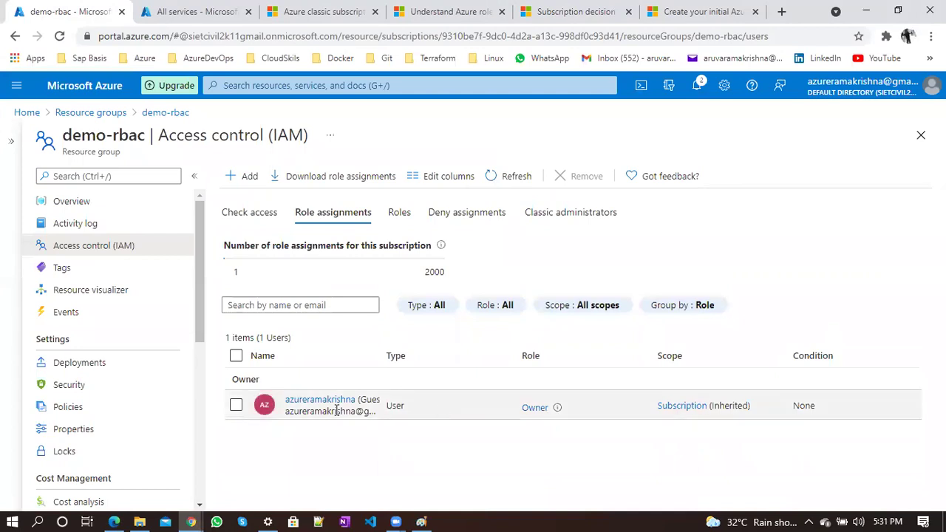
{"action": "left_click", "coordinate": [100, 117]}
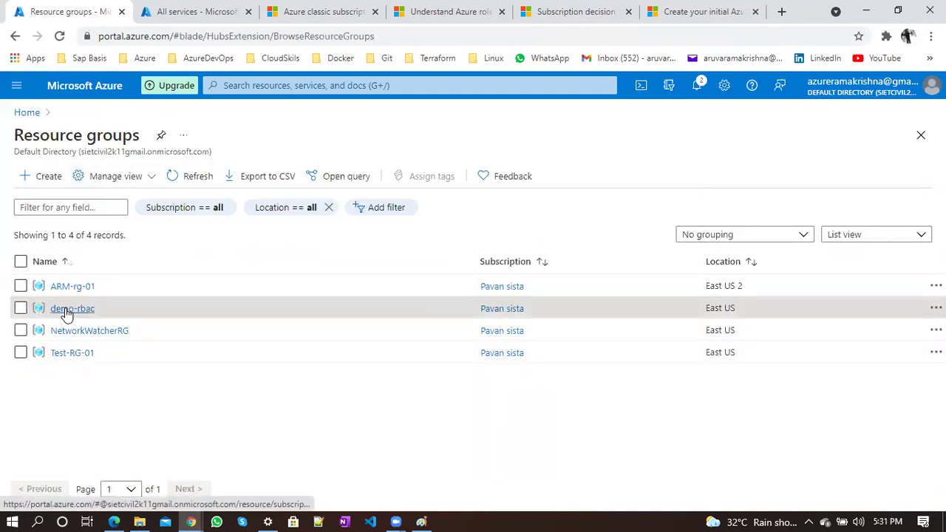
{"action": "left_click", "coordinate": [64, 306]}
{"action": "left_click", "coordinate": [193, 134]}
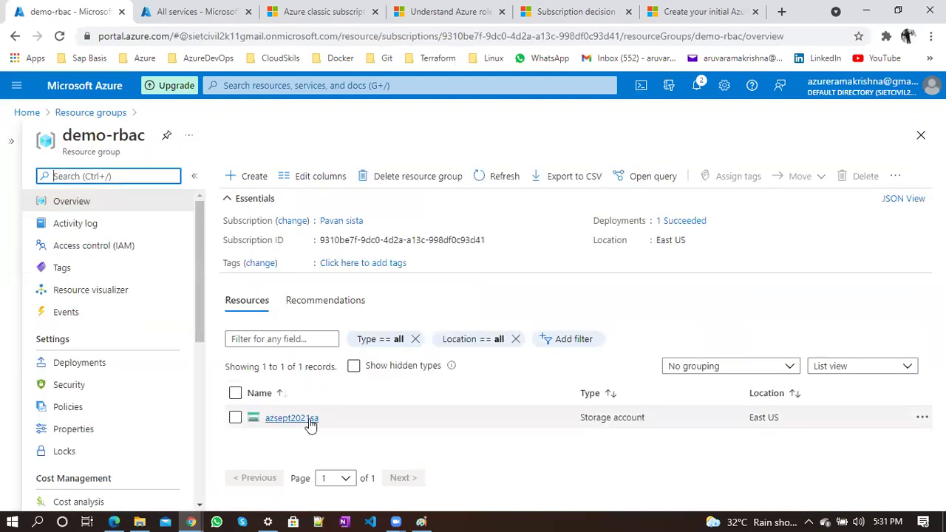
{"action": "left_click", "coordinate": [291, 418]}
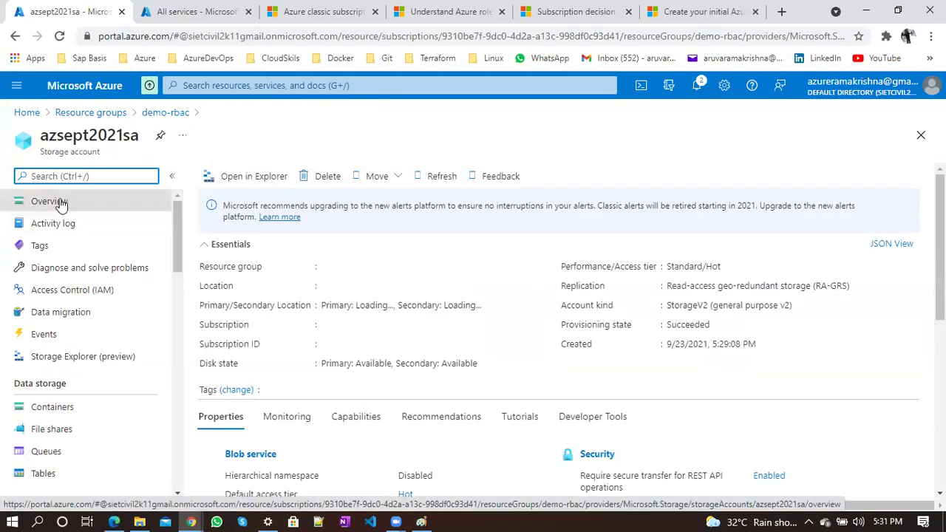
Start a Reader role assignment in the azsept2021sa storage account's access control
{"action": "left_click", "coordinate": [101, 293]}
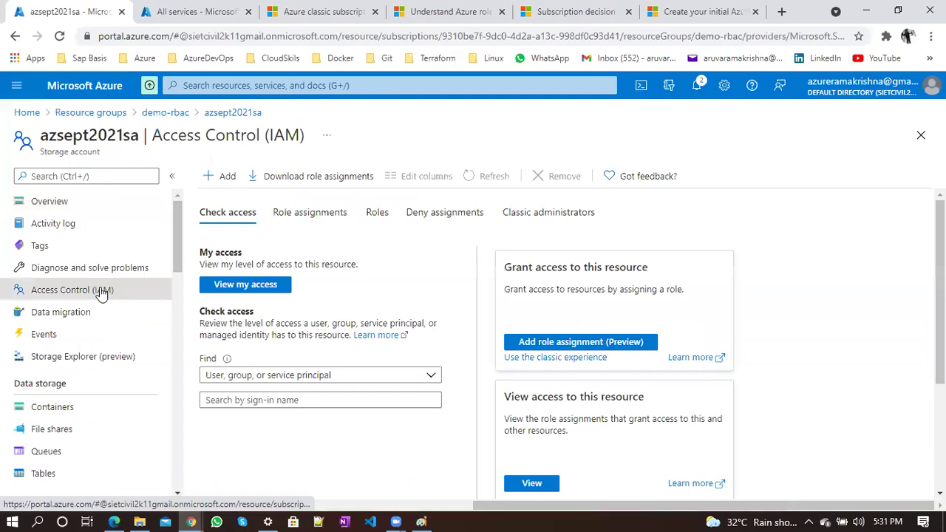
{"action": "left_click", "coordinate": [214, 178]}
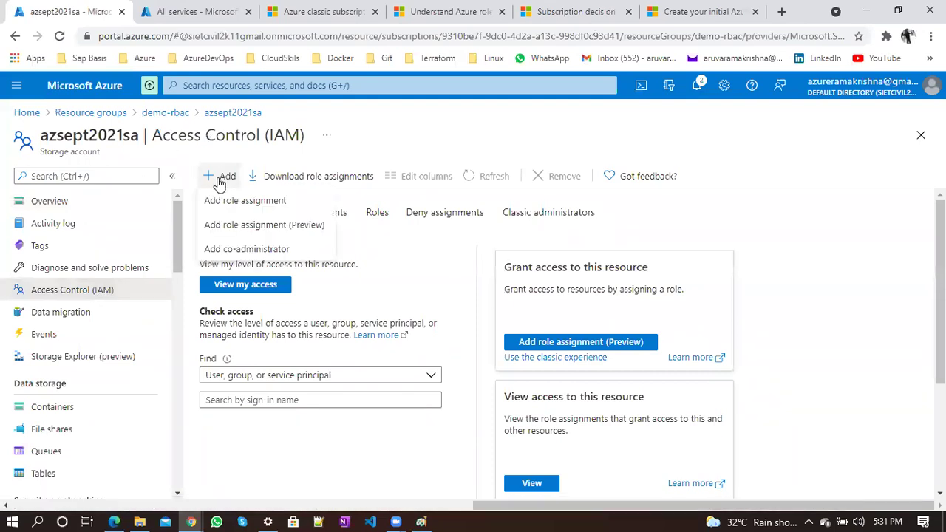
{"action": "left_click", "coordinate": [232, 201]}
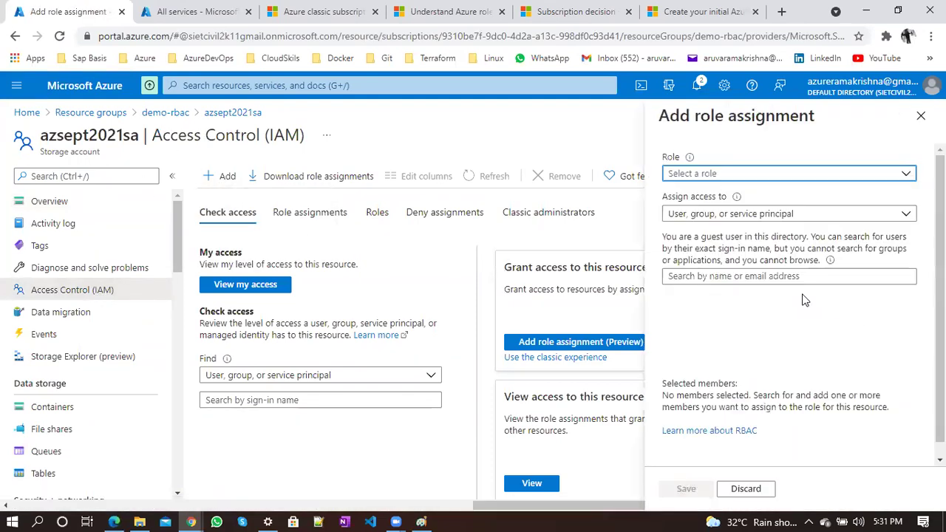
{"action": "left_click", "coordinate": [731, 177]}
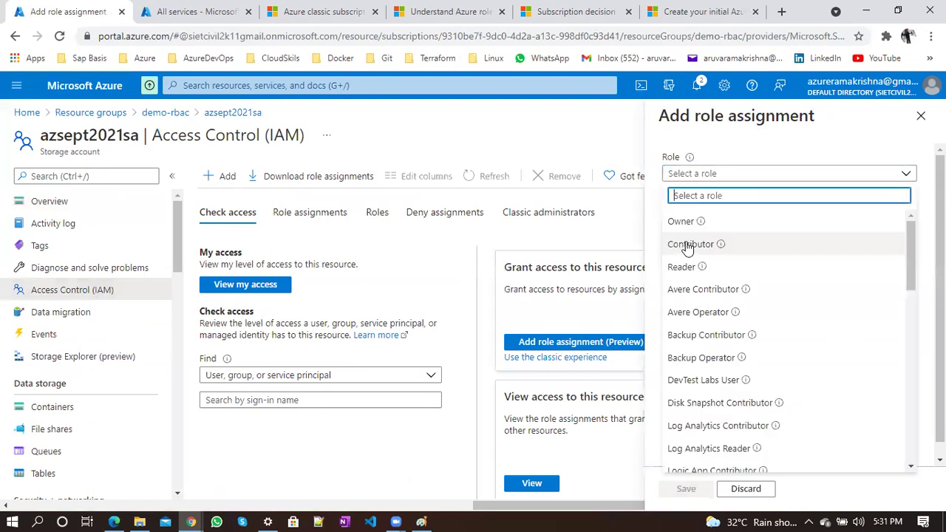
{"action": "left_click", "coordinate": [684, 269]}
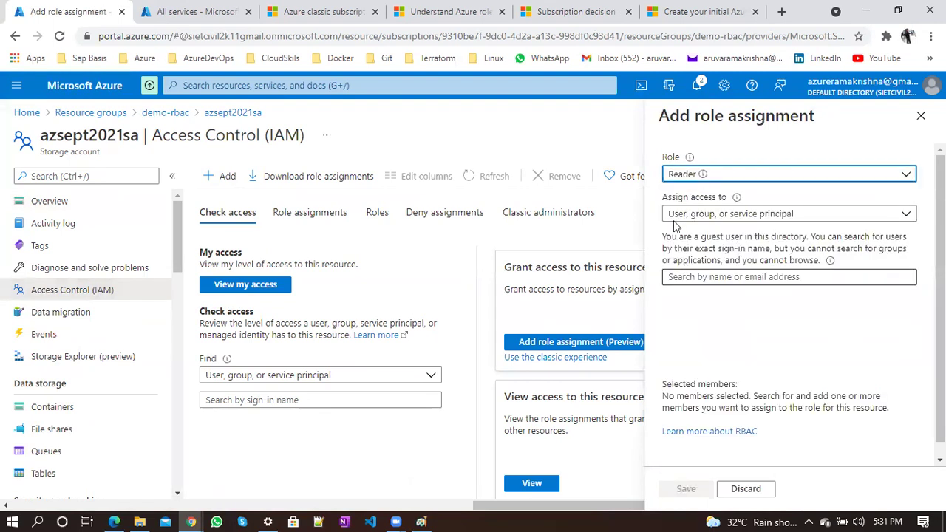
{"action": "left_click", "coordinate": [695, 290]}
Search 'az', add the guest user as member, and save the Reader assignment
{"action": "left_click", "coordinate": [697, 279]}
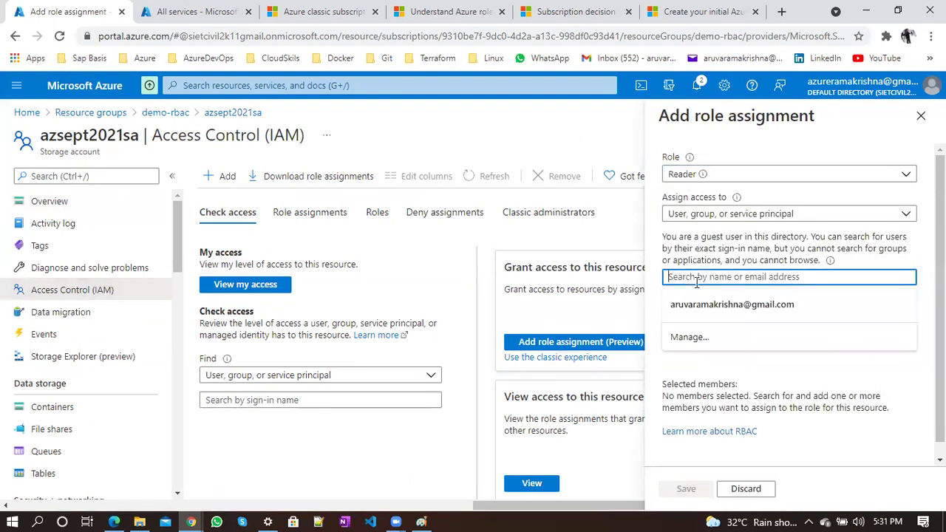
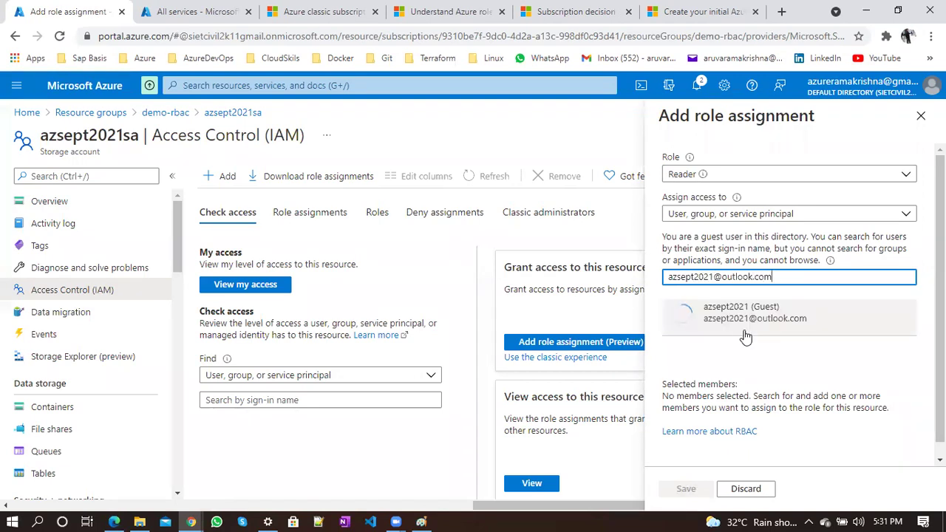
{"action": "left_click", "coordinate": [741, 332]}
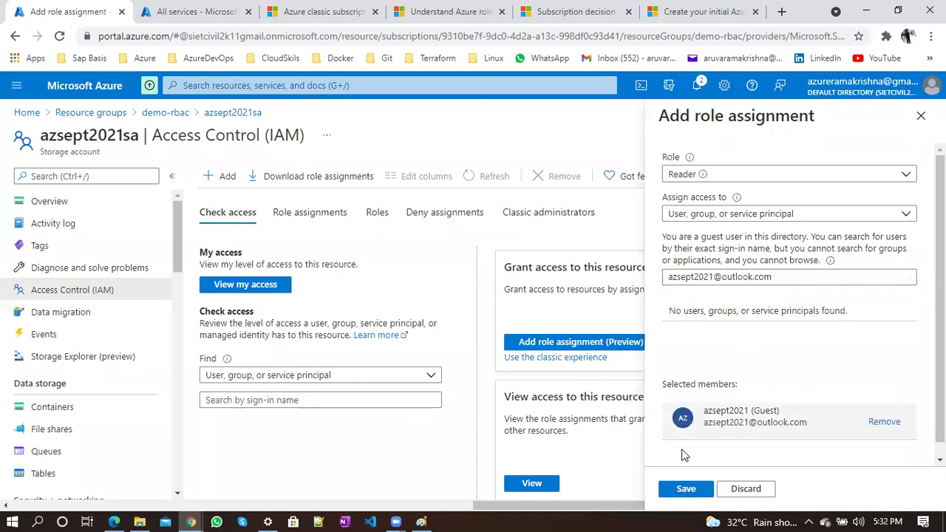
{"action": "left_click", "coordinate": [686, 488]}
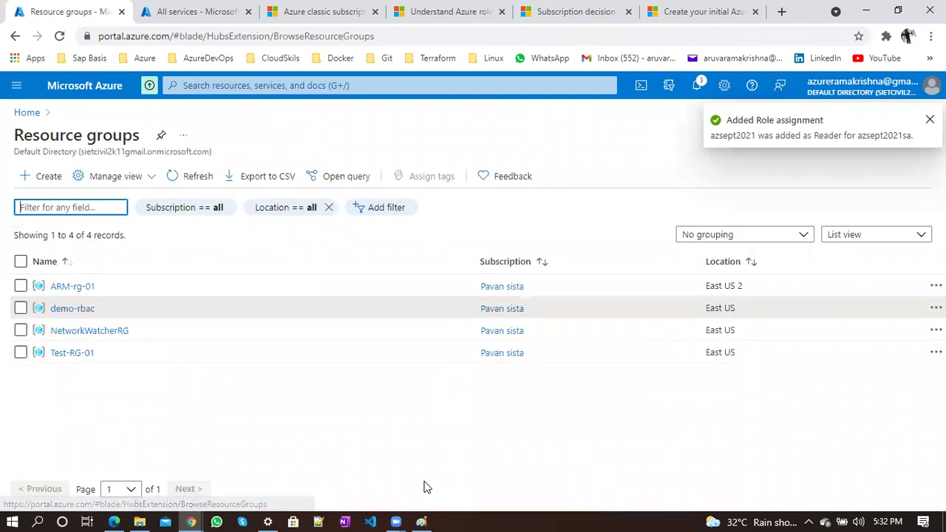
{"action": "left_click", "coordinate": [421, 521]}
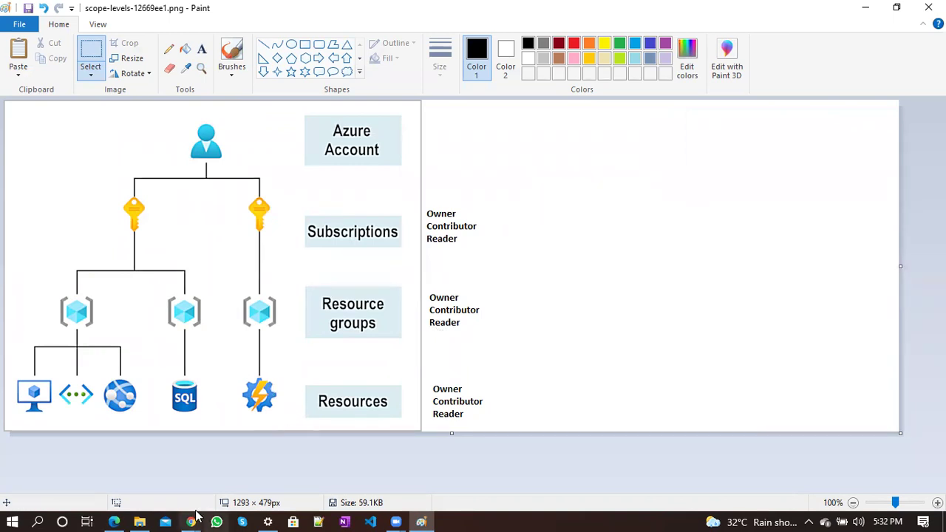
In the restricted user's window, reload Home and open the Subscriptions list
{"action": "mouse_move", "coordinate": [191, 521]}
{"action": "left_click", "coordinate": [255, 473]}
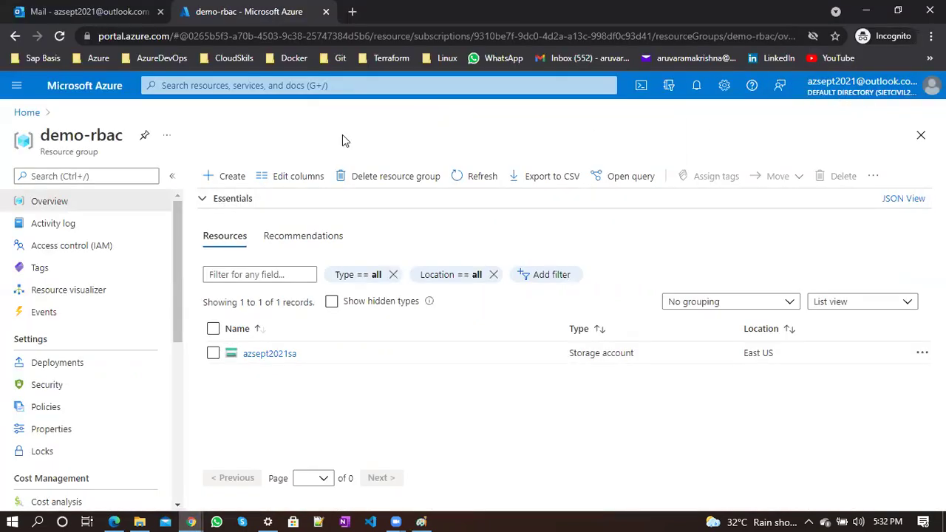
{"action": "left_click", "coordinate": [17, 113]}
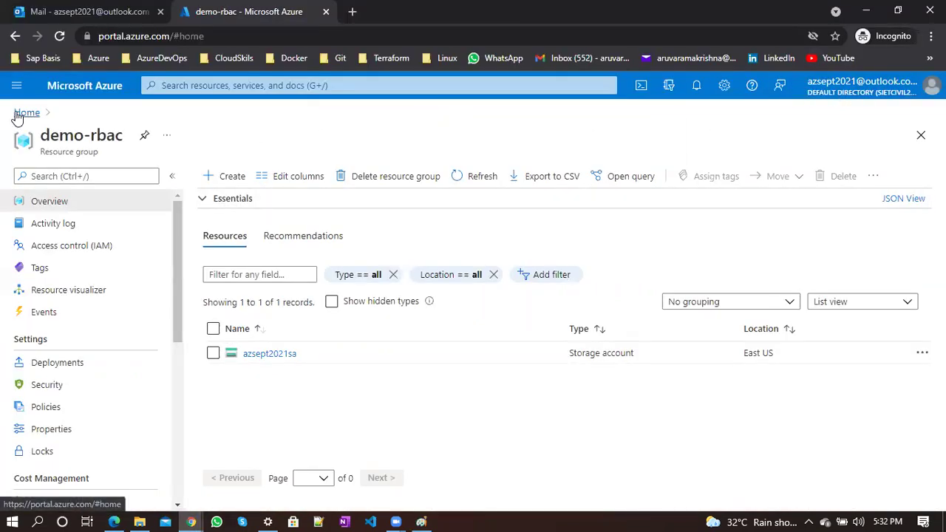
{"action": "left_click", "coordinate": [58, 37]}
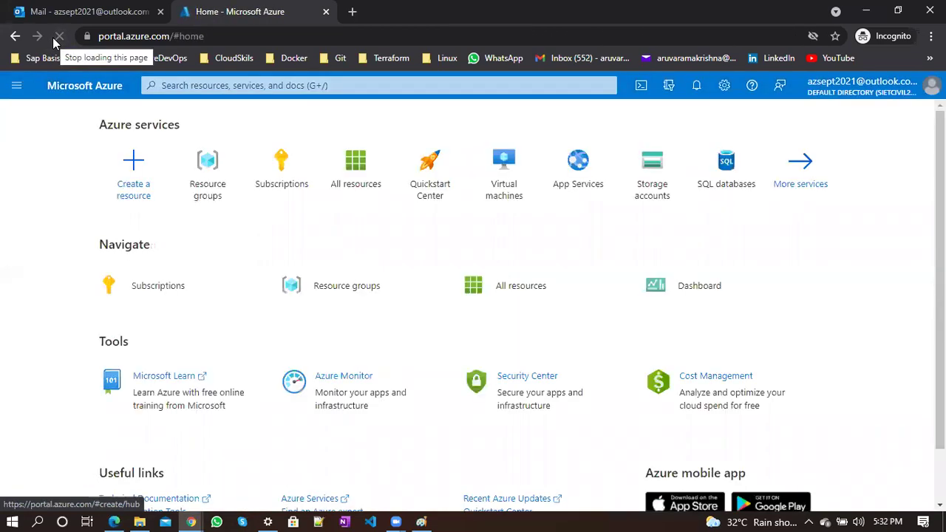
{"action": "left_click", "coordinate": [56, 37]}
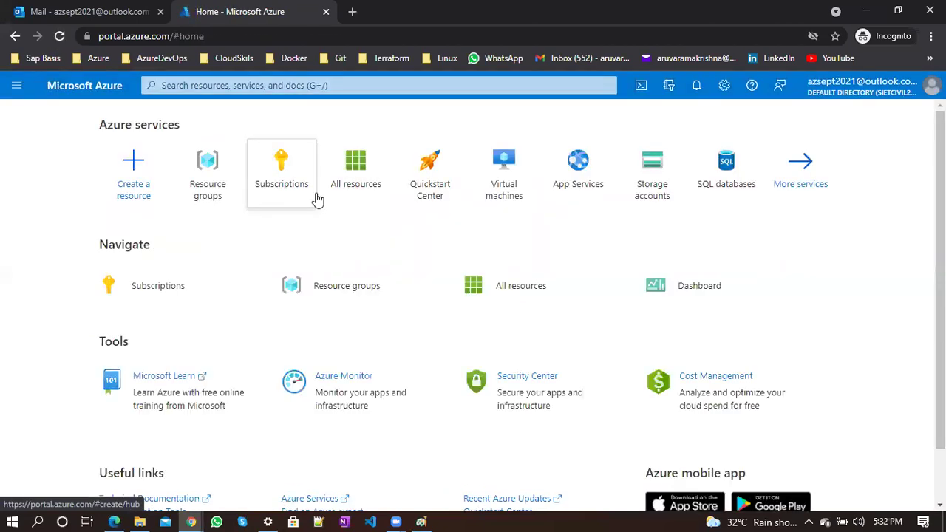
{"action": "left_click", "coordinate": [279, 184]}
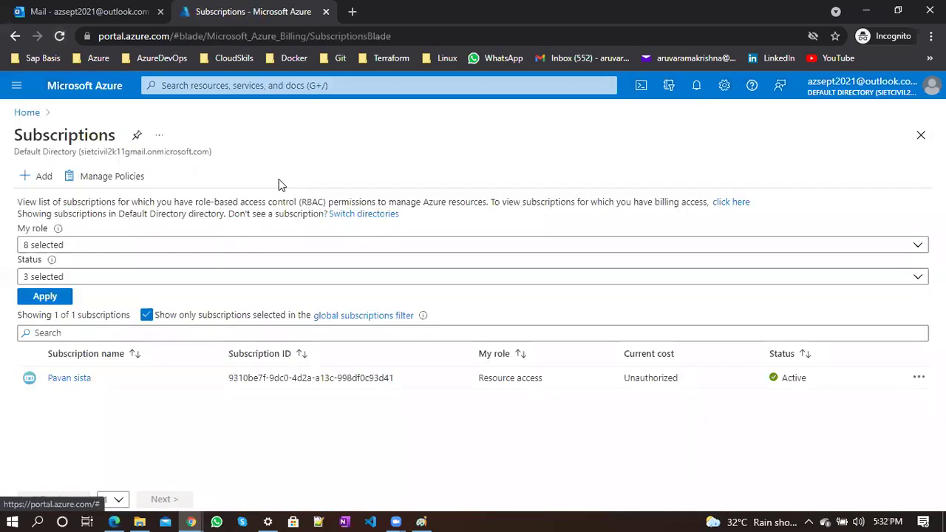
Highlight the Resource access role and Unauthorized cost values, then return Home
{"action": "triple_click", "coordinate": [512, 378]}
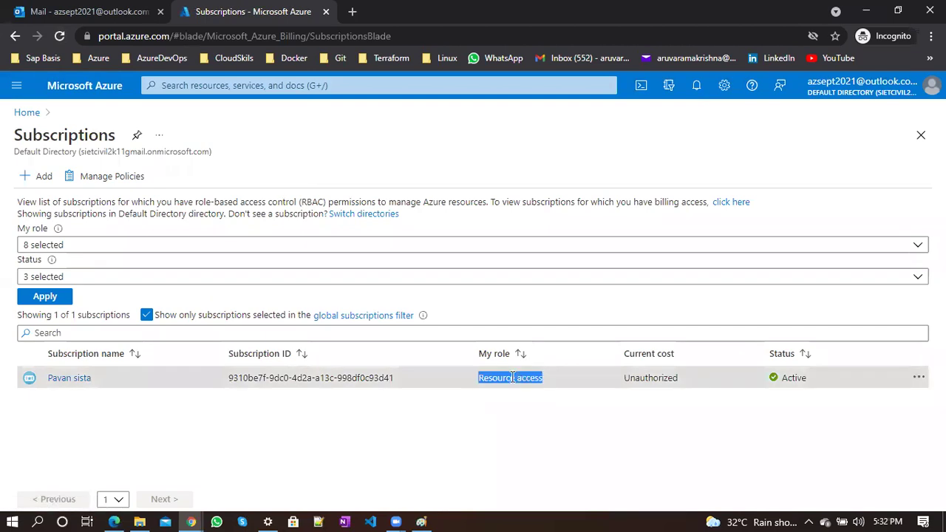
{"action": "double_click", "coordinate": [657, 377]}
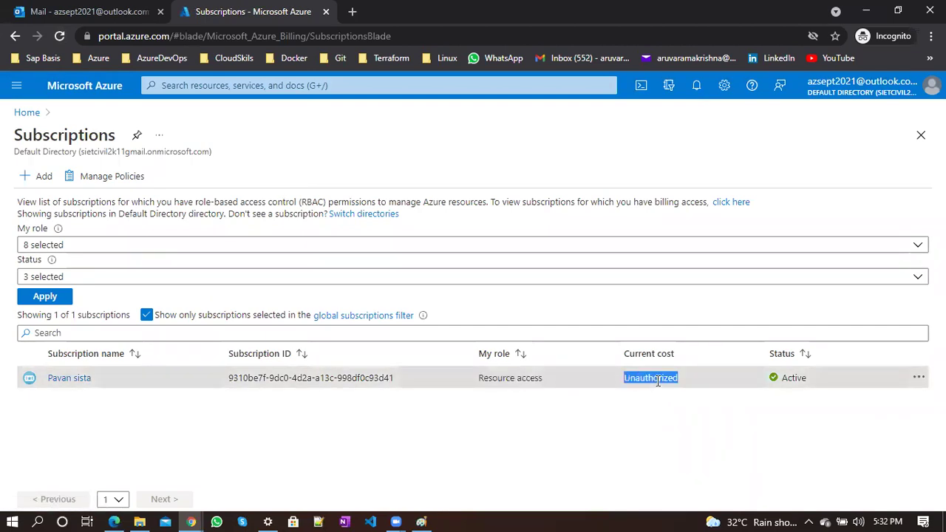
{"action": "left_click", "coordinate": [25, 113]}
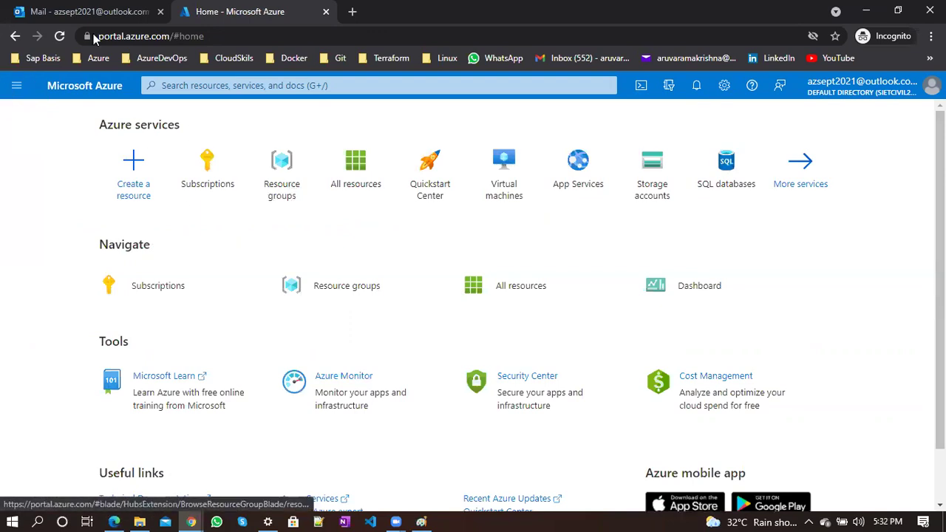
{"action": "left_click", "coordinate": [16, 85]}
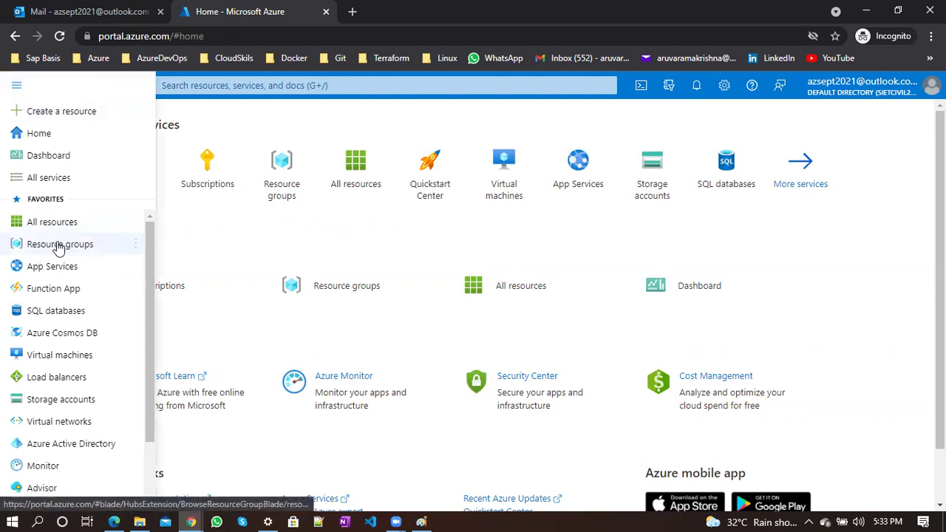
Search 'resour' to open Resource groups, refreshing repeatedly until it shows access denied
{"action": "left_click", "coordinate": [281, 87]}
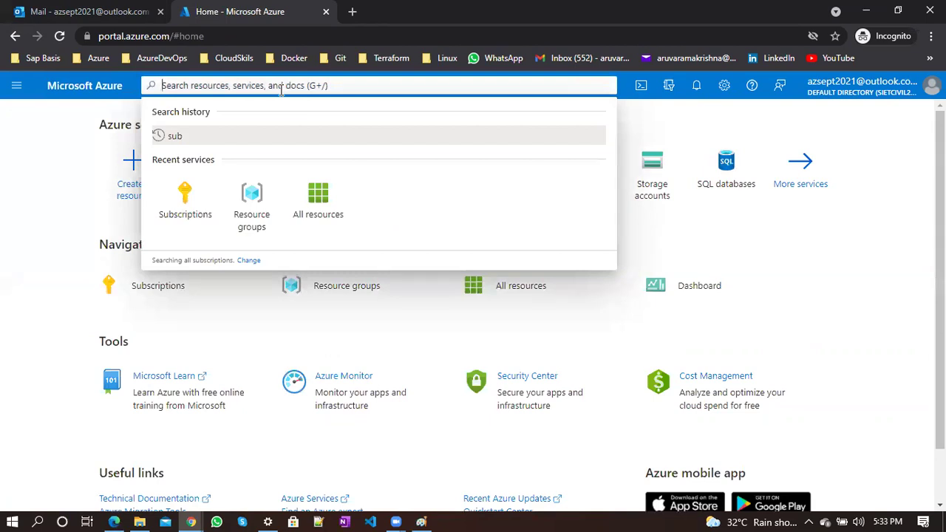
{"action": "type", "text": "resour"}
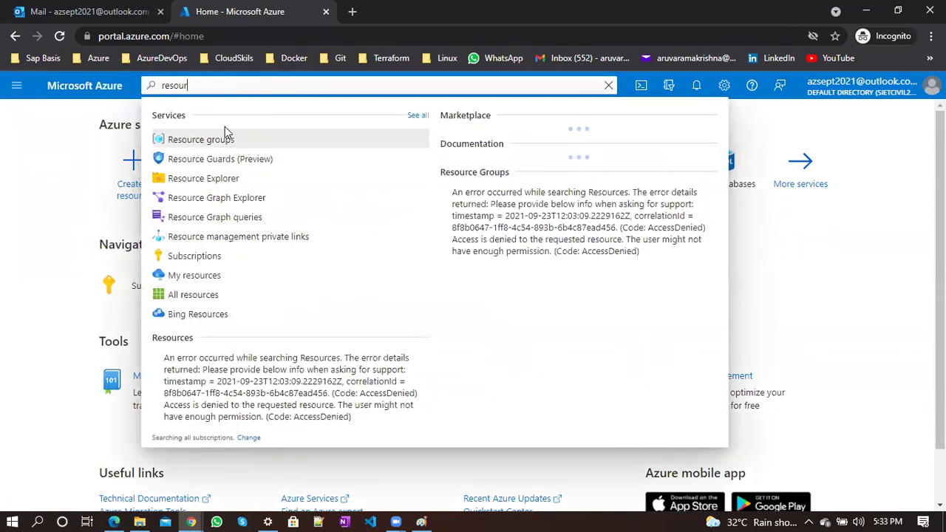
{"action": "left_click", "coordinate": [213, 138]}
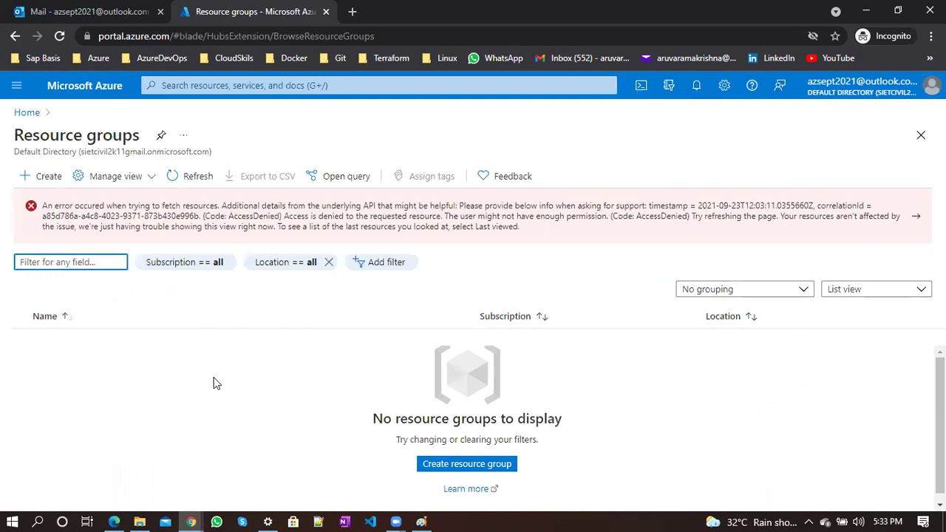
{"action": "left_click", "coordinate": [194, 176]}
{"action": "left_click", "coordinate": [190, 177]}
{"action": "left_click", "coordinate": [190, 177]}
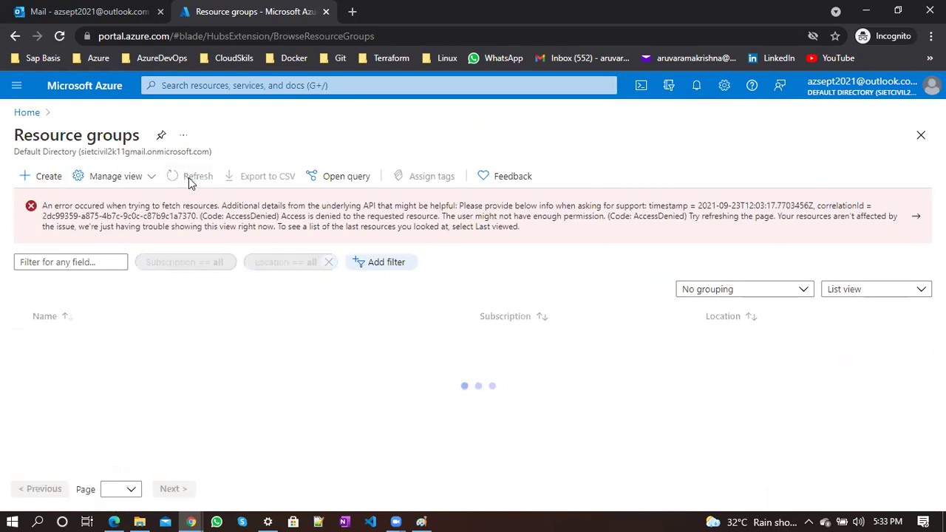
{"action": "left_click", "coordinate": [68, 40]}
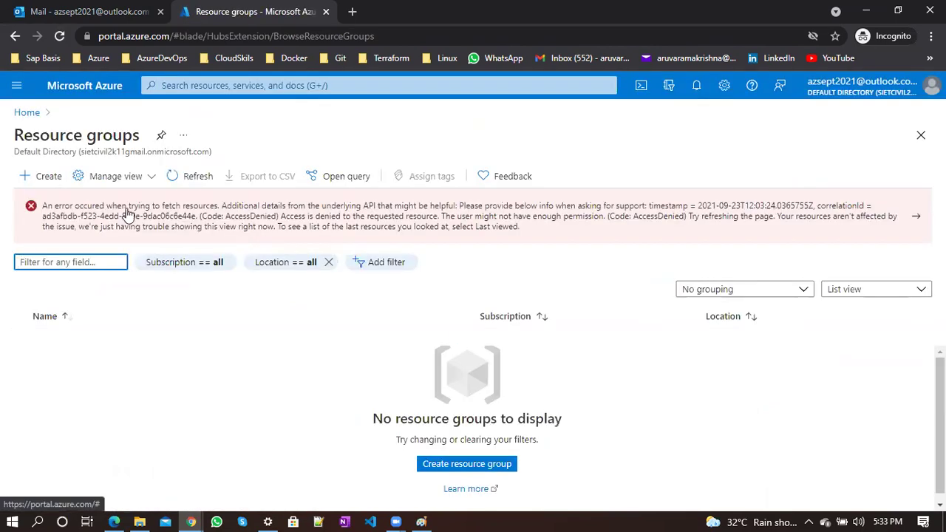
{"action": "left_click", "coordinate": [231, 348]}
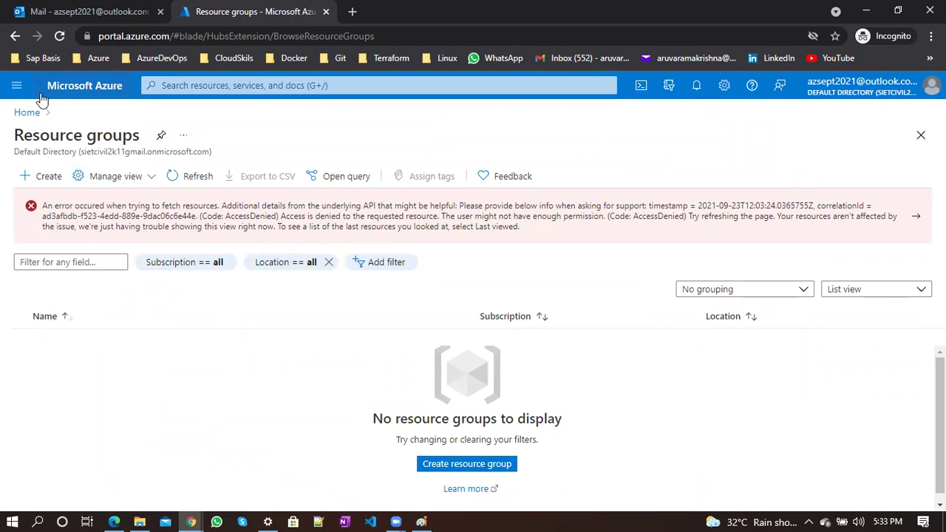
{"action": "left_click", "coordinate": [29, 112]}
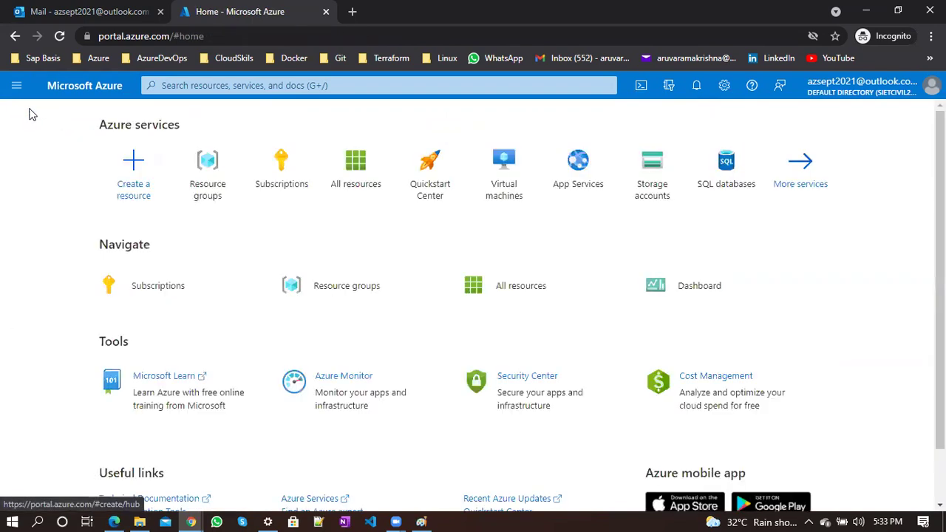
{"action": "left_click", "coordinate": [15, 85]}
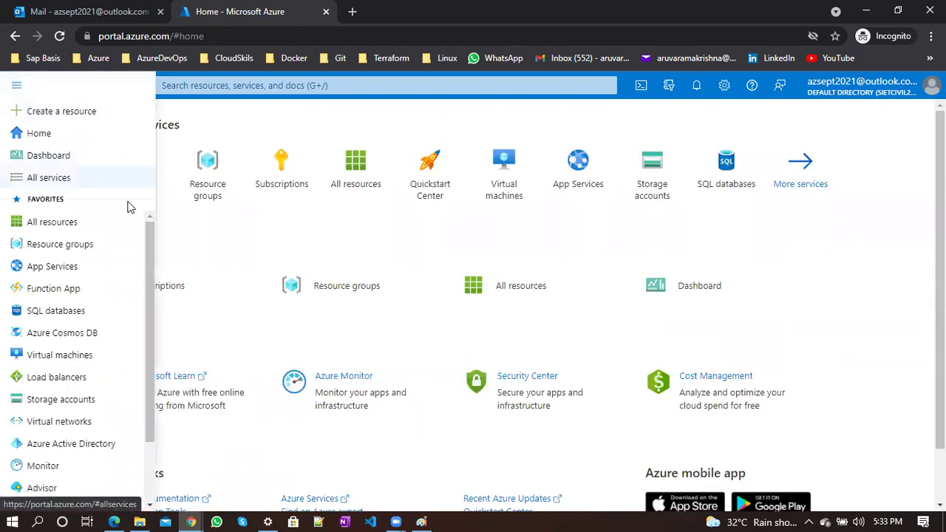
Open All resources and refresh until it lists only azsept2021sa
{"action": "left_click", "coordinate": [51, 222]}
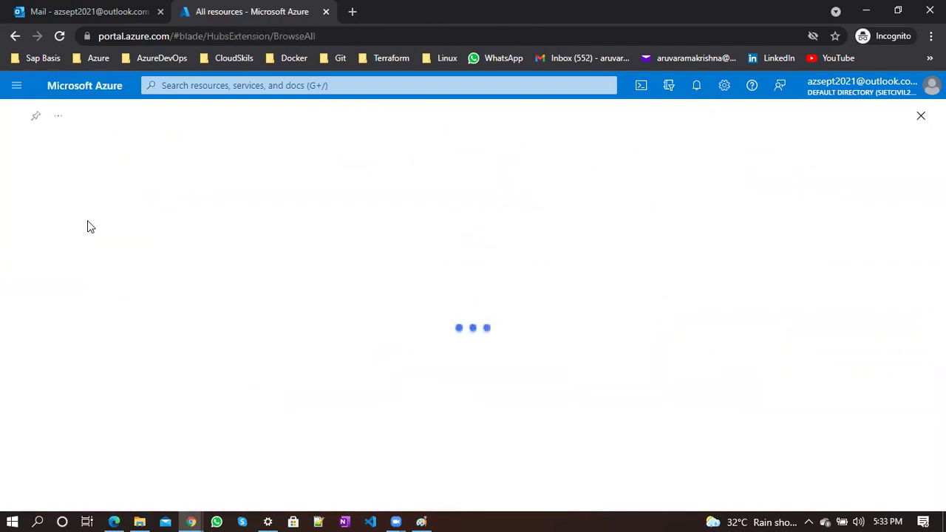
{"action": "left_click", "coordinate": [171, 182]}
{"action": "left_click", "coordinate": [175, 182]}
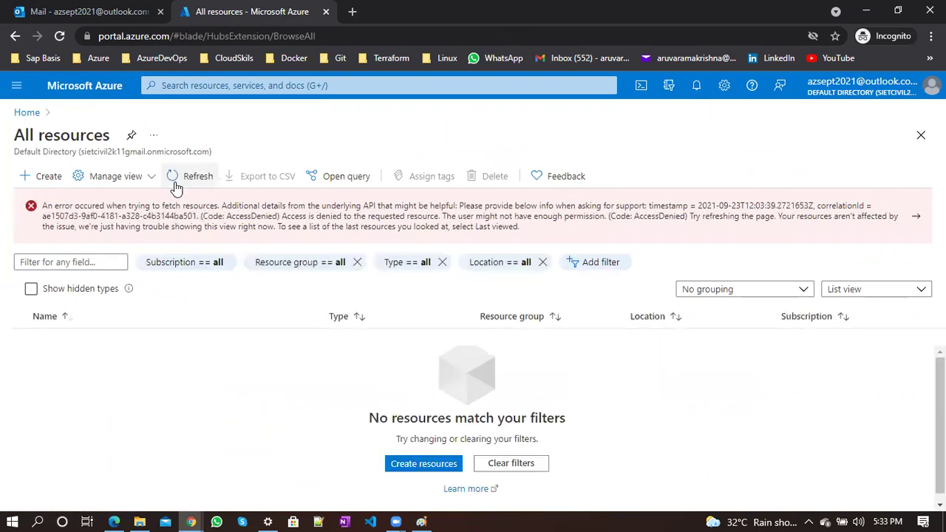
{"action": "left_click", "coordinate": [175, 183]}
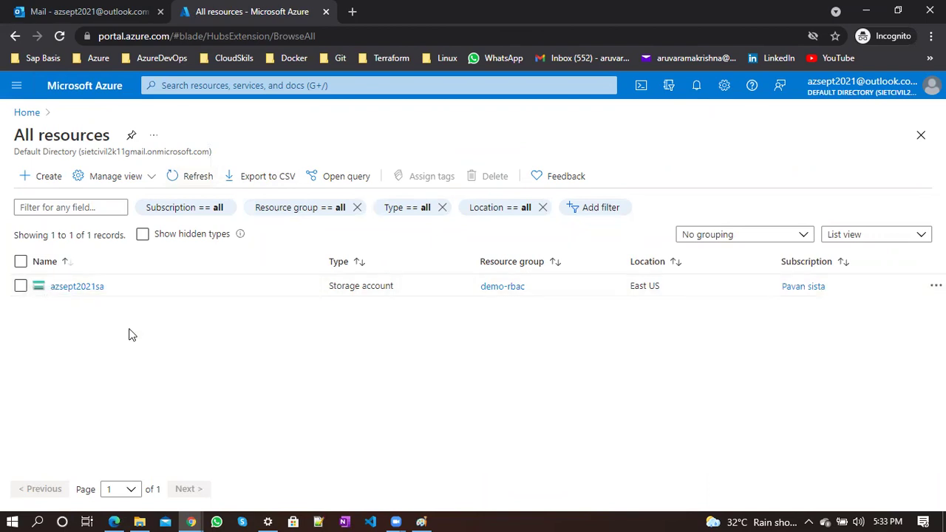
{"action": "left_click", "coordinate": [12, 88]}
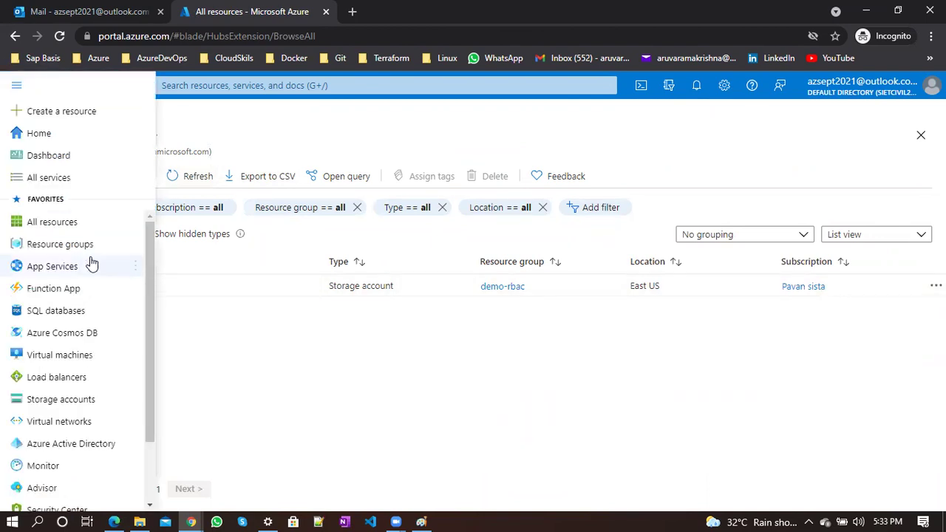
{"action": "left_click", "coordinate": [64, 229]}
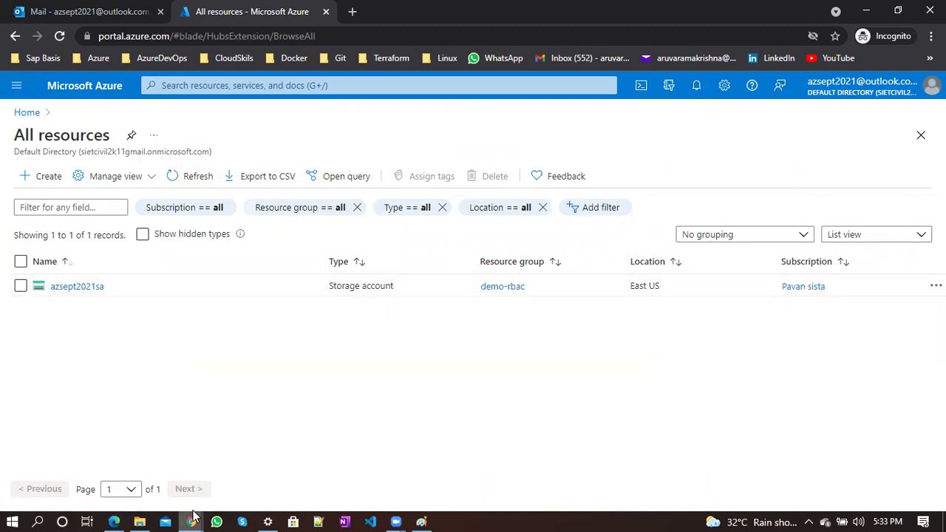
In the owner's window, review All resources' 14 records and select azsept2021sa
{"action": "mouse_move", "coordinate": [193, 517]}
{"action": "left_click", "coordinate": [123, 472]}
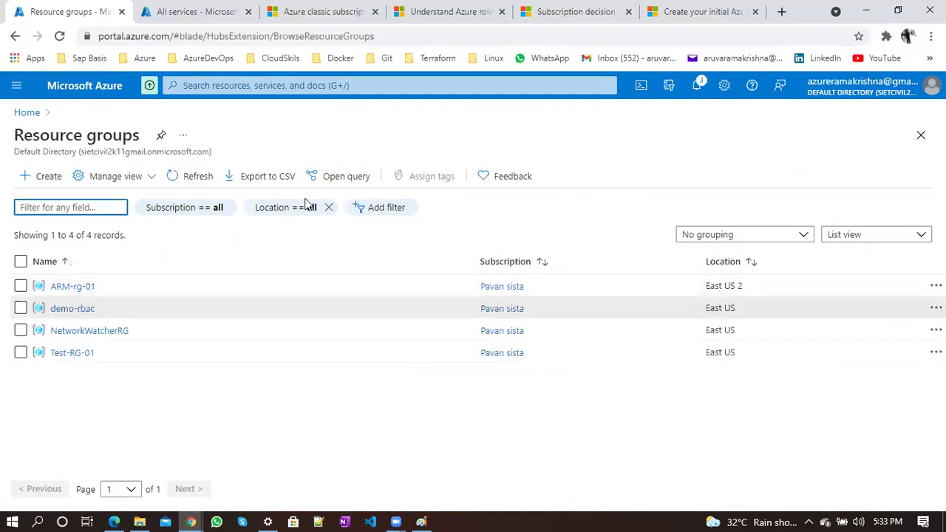
{"action": "left_click", "coordinate": [16, 85]}
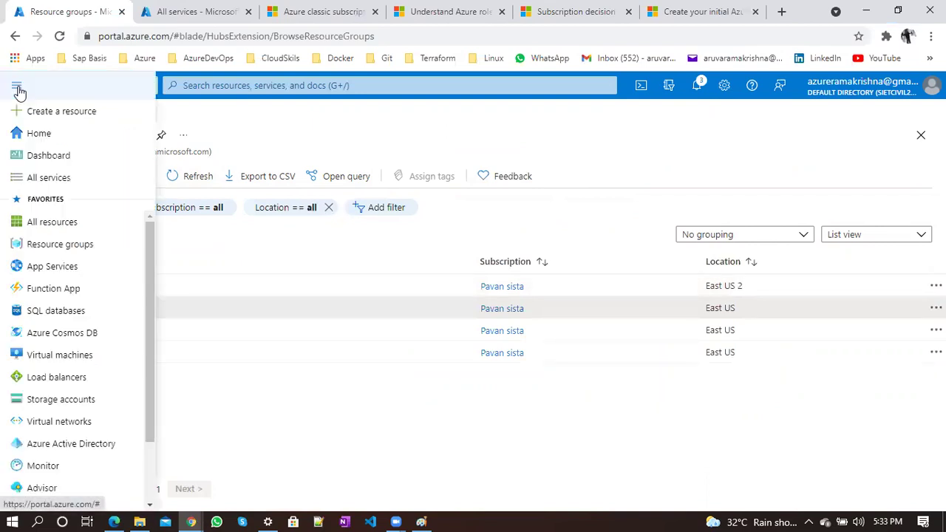
{"action": "left_click", "coordinate": [46, 222]}
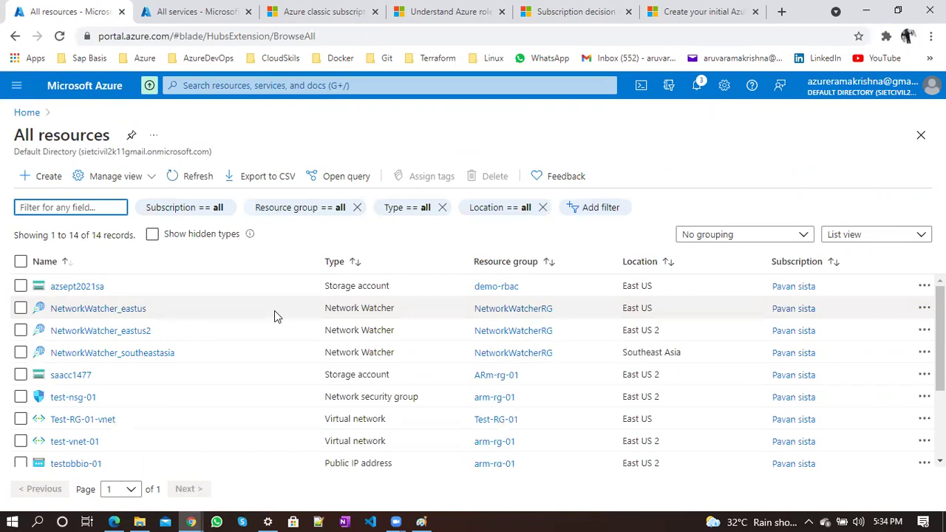
{"action": "scroll", "coordinate": [274, 310], "scroll_direction": "down", "scroll_amount": 2}
{"action": "scroll", "coordinate": [274, 310], "scroll_direction": "up", "scroll_amount": 2}
{"action": "left_click", "coordinate": [147, 290]}
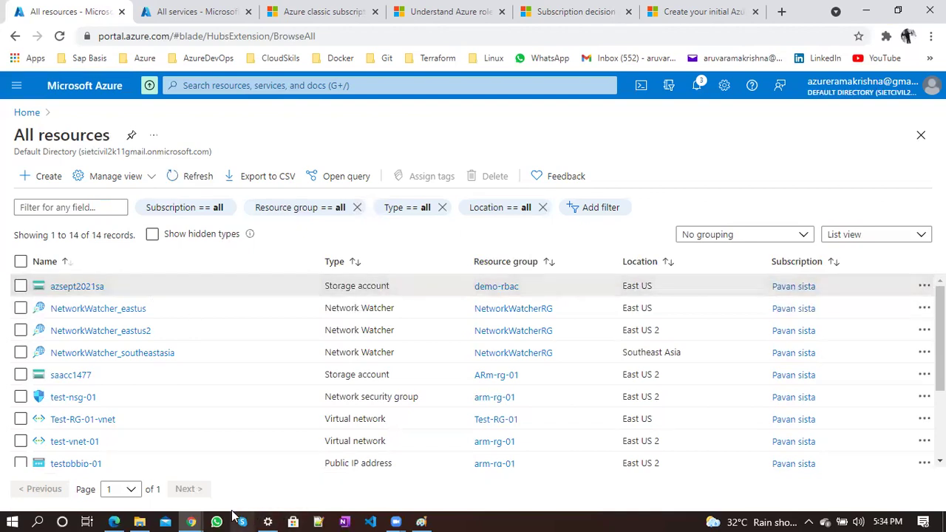
Back in the restricted window, open the azsept2021sa storage account details
{"action": "mouse_move", "coordinate": [191, 520]}
{"action": "left_click", "coordinate": [252, 453]}
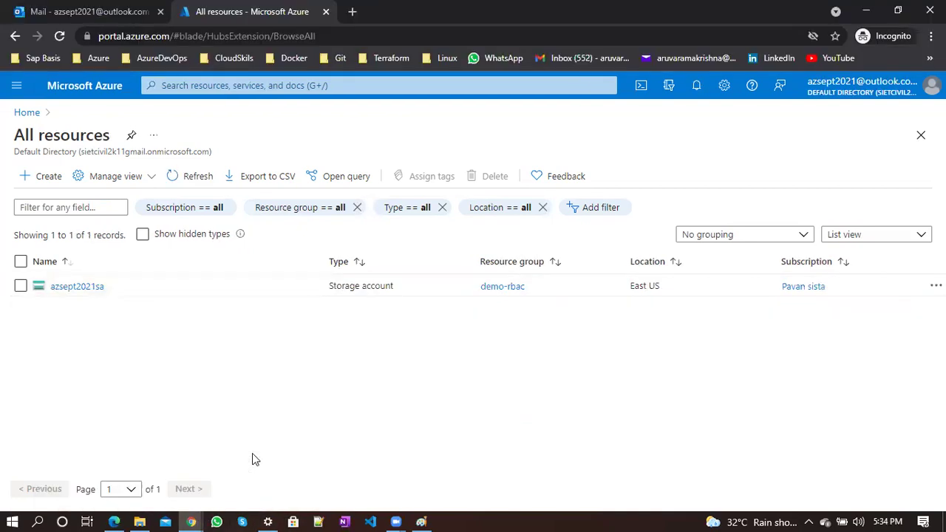
{"action": "left_click", "coordinate": [90, 288]}
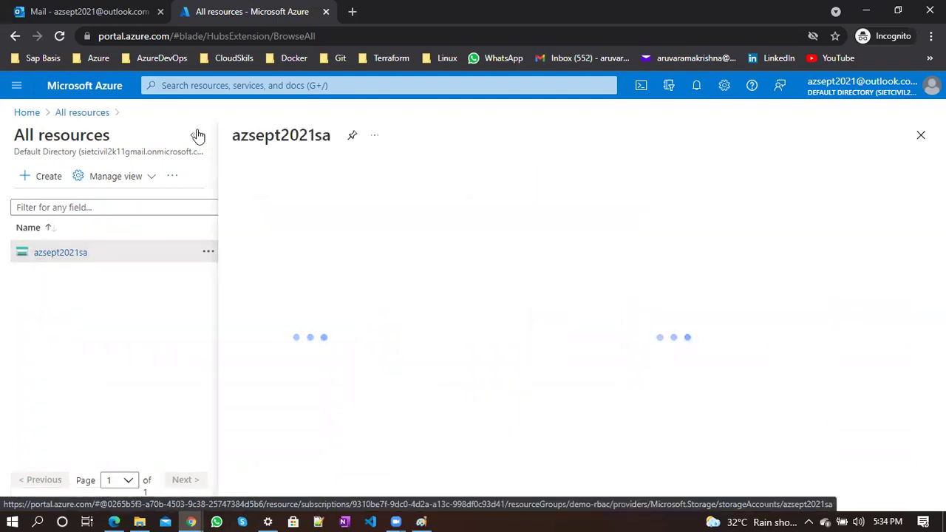
{"action": "left_click", "coordinate": [193, 134]}
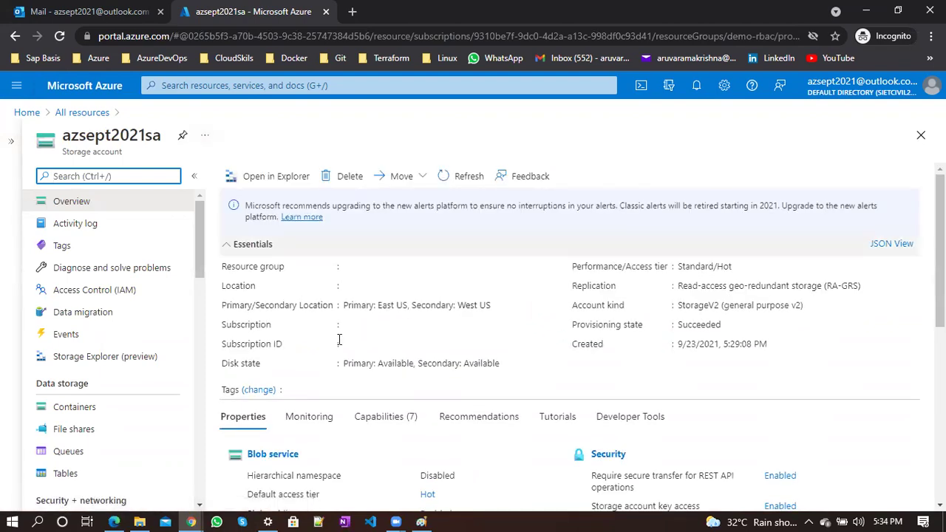
{"action": "scroll", "coordinate": [339, 339], "scroll_direction": "down", "scroll_amount": 1}
{"action": "scroll", "coordinate": [339, 339], "scroll_direction": "down", "scroll_amount": 3}
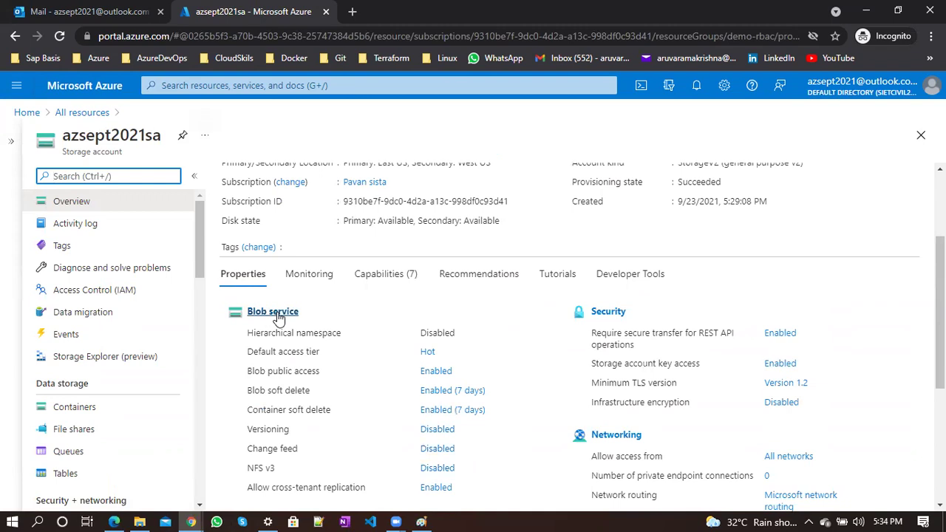
Create a new container named test under Containers
{"action": "left_click", "coordinate": [274, 312]}
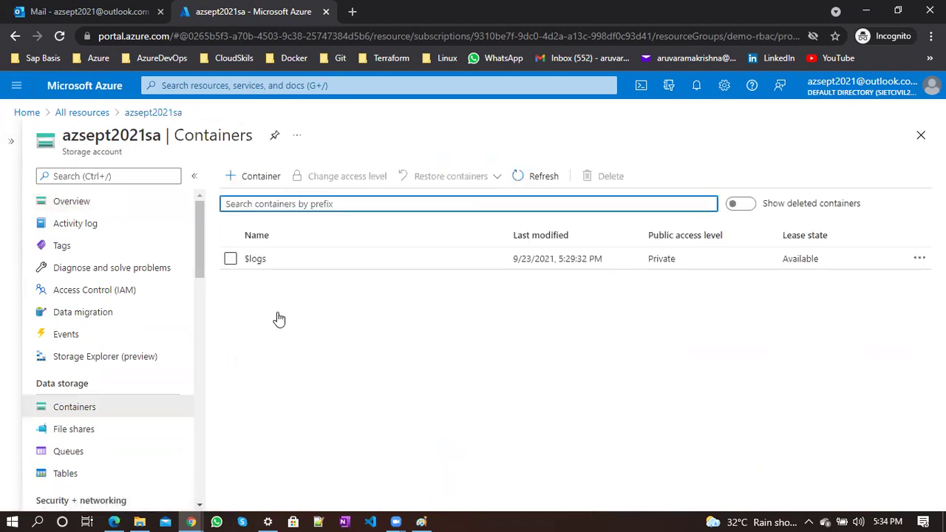
{"action": "left_click", "coordinate": [258, 188]}
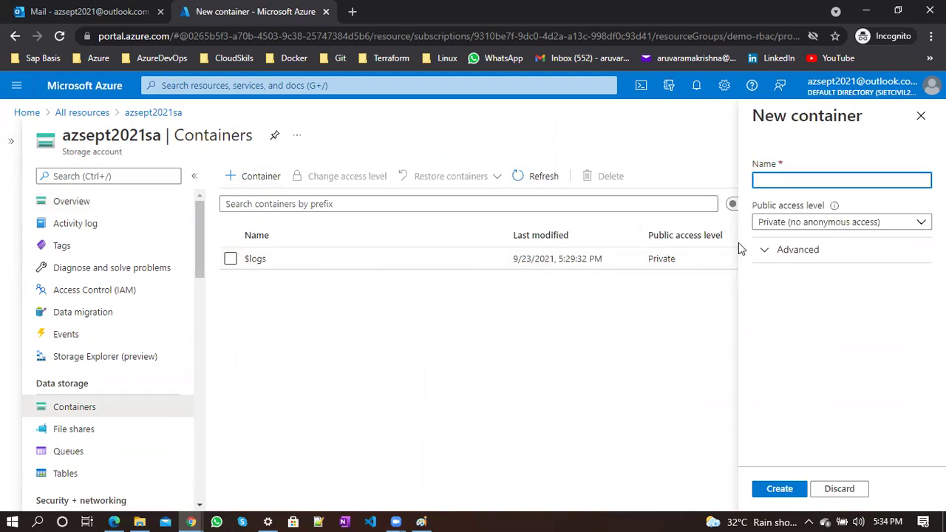
{"action": "type", "text": "test"}
{"action": "left_click", "coordinate": [780, 489]}
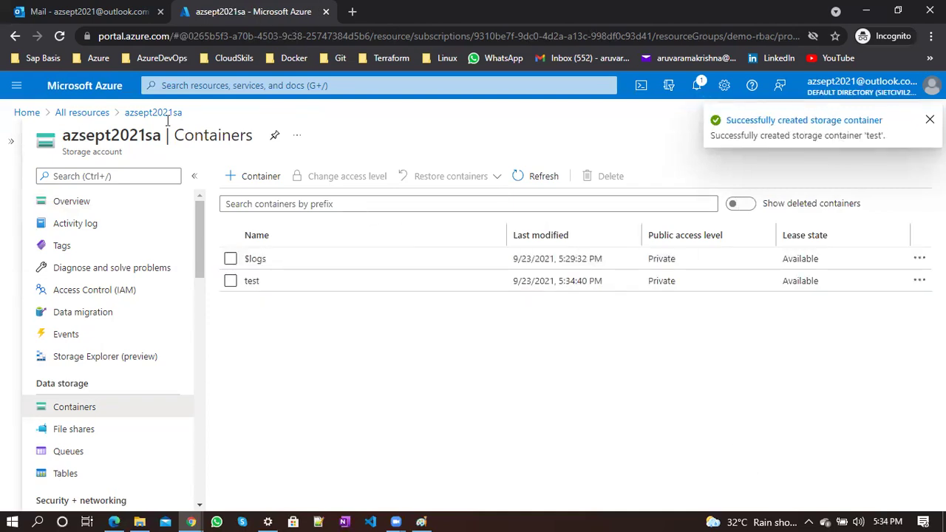
Reload the portal and attempt to create a second container named test1
{"action": "left_click", "coordinate": [60, 37]}
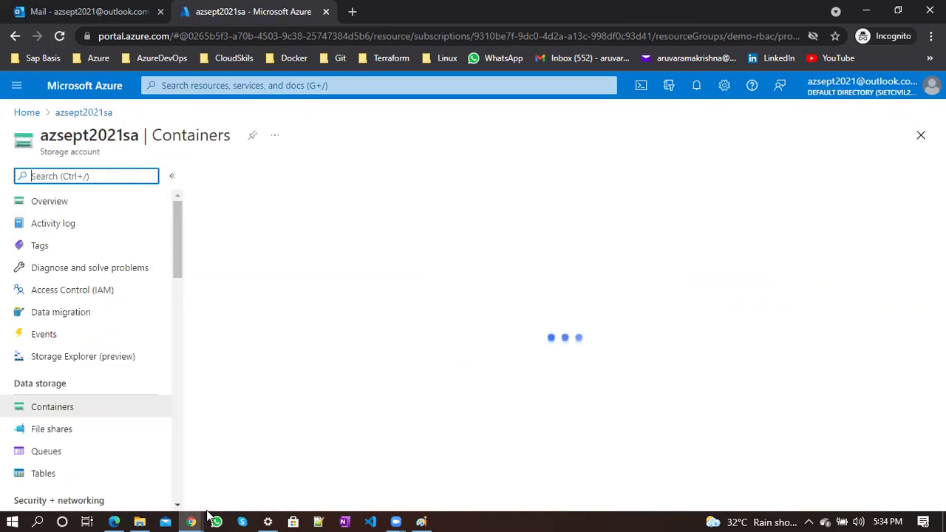
{"action": "mouse_move", "coordinate": [190, 520]}
{"action": "left_click", "coordinate": [145, 480]}
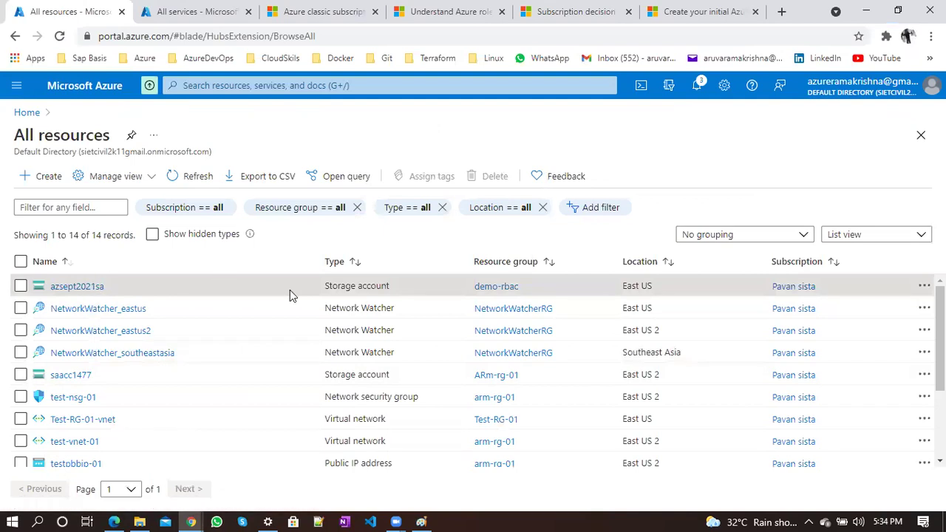
{"action": "key", "text": "alt+Tab"}
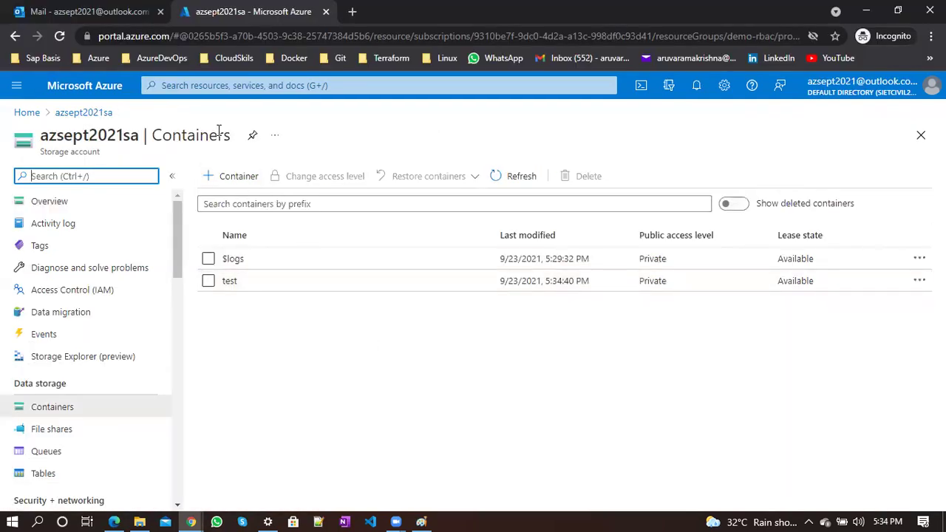
{"action": "left_click", "coordinate": [62, 37]}
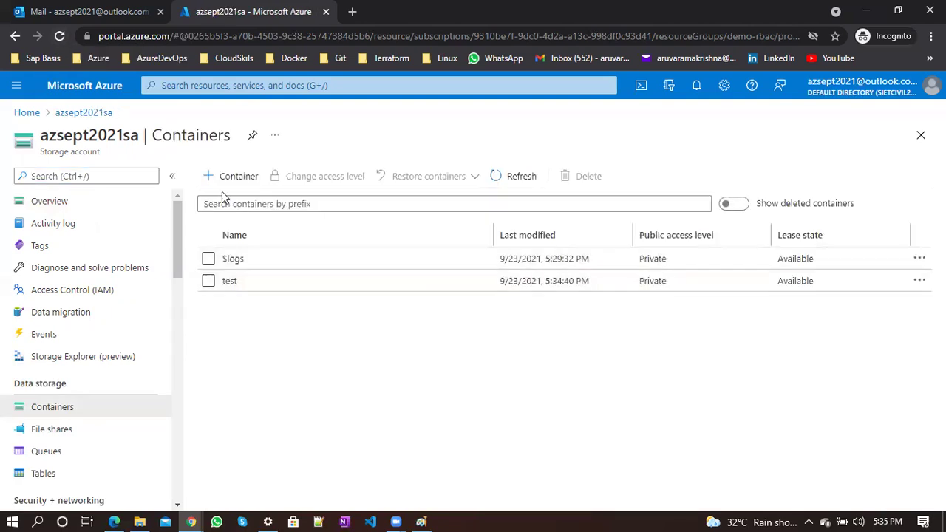
{"action": "left_click", "coordinate": [223, 179]}
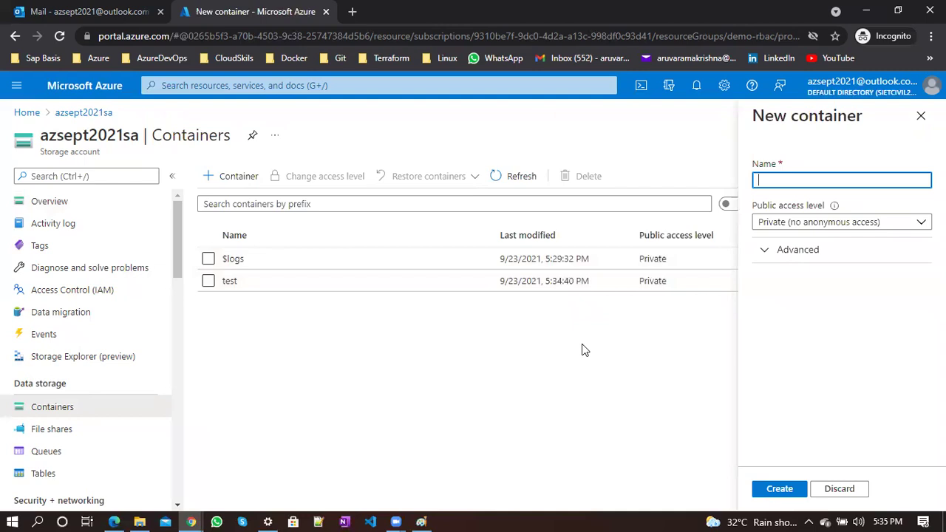
{"action": "type", "text": "test1"}
{"action": "left_click", "coordinate": [780, 489]}
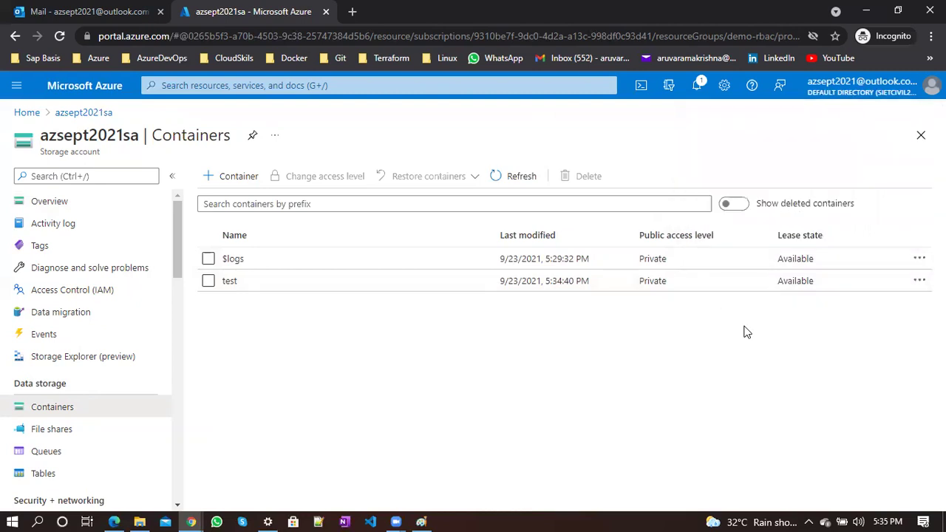
{"action": "left_click", "coordinate": [696, 86]}
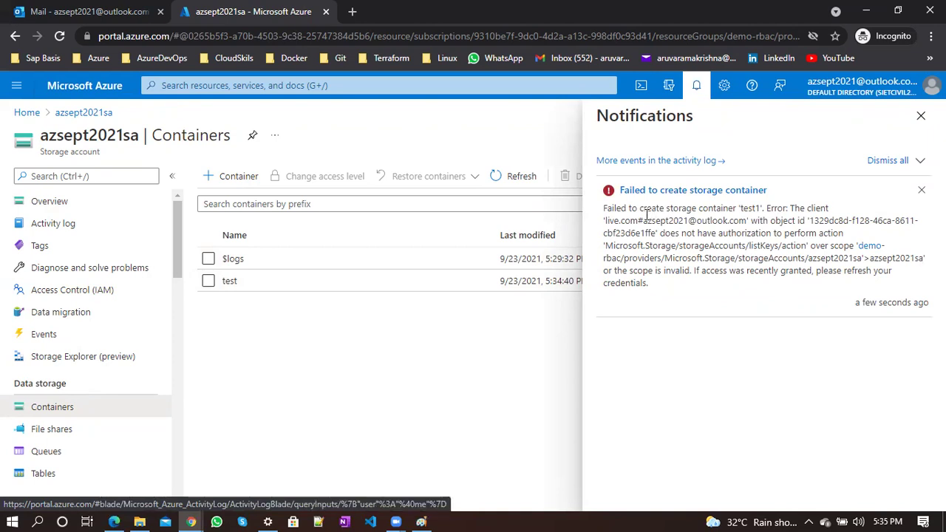
{"action": "double_click", "coordinate": [751, 209]}
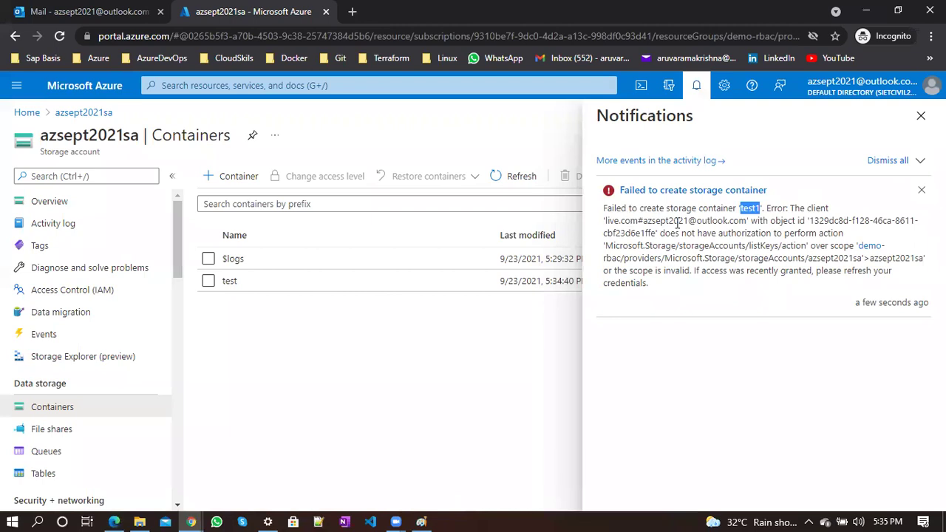
{"action": "double_click", "coordinate": [718, 220]}
{"action": "left_click_drag", "start_coordinate": [648, 221], "coordinate": [732, 220]}
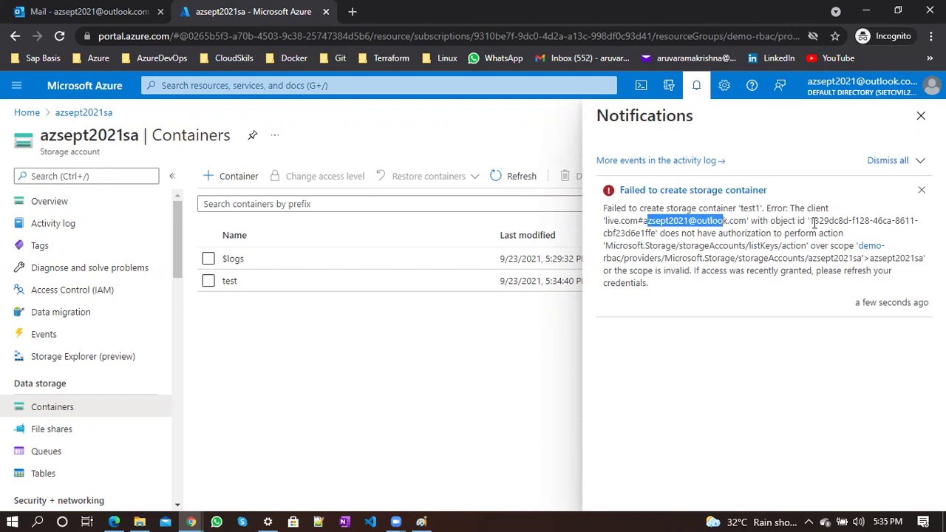
{"action": "left_click_drag", "start_coordinate": [811, 220], "coordinate": [654, 234]}
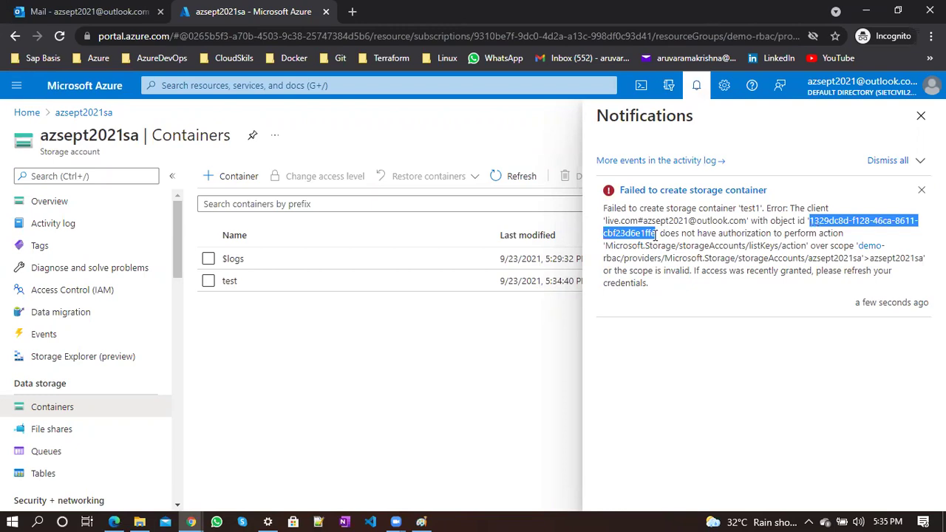
{"action": "double_click", "coordinate": [743, 234]}
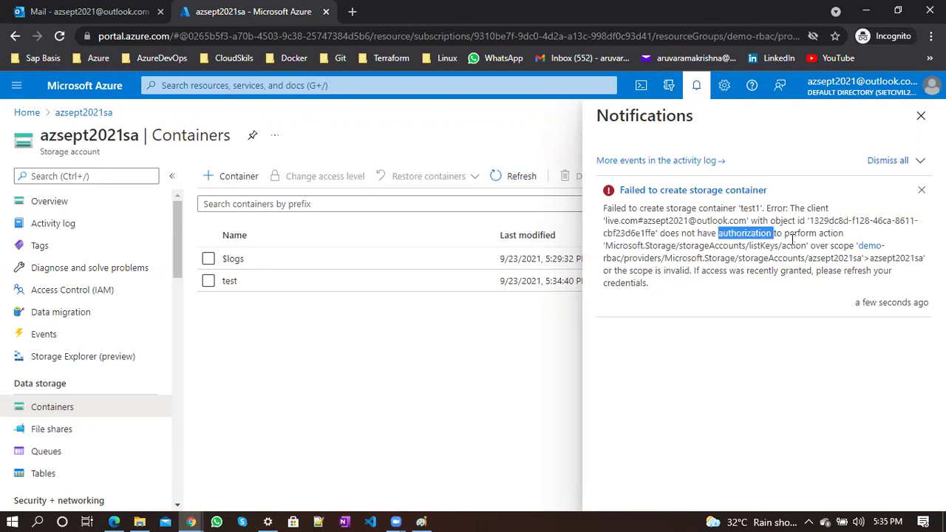
{"action": "left_click_drag", "start_coordinate": [804, 245], "coordinate": [729, 233]}
{"action": "left_click", "coordinate": [724, 234]}
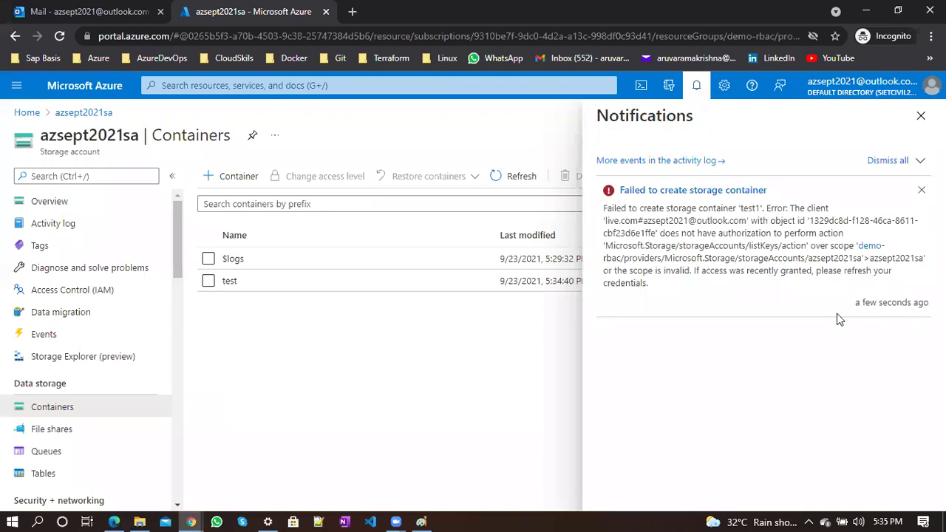
{"action": "left_click", "coordinate": [921, 131]}
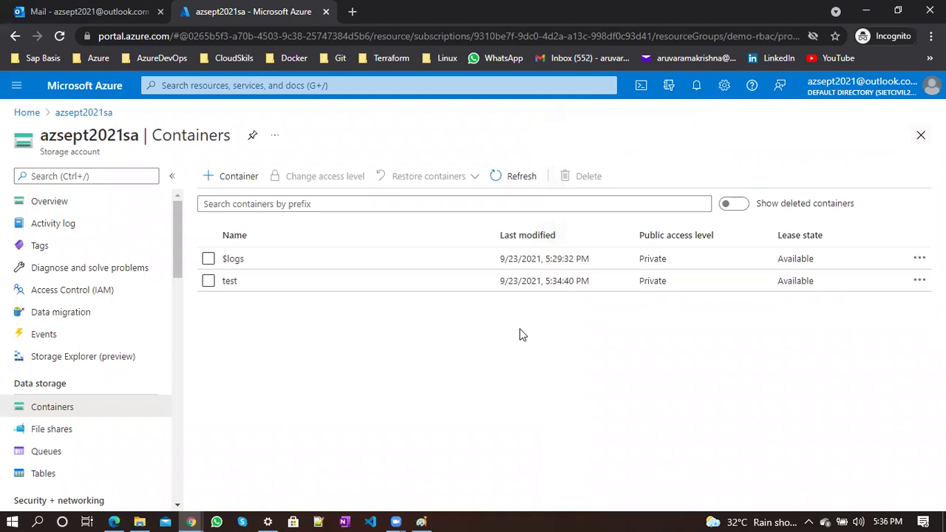
Try to delete the test container; the attempt fails with an authorization error
{"action": "left_click", "coordinate": [208, 281]}
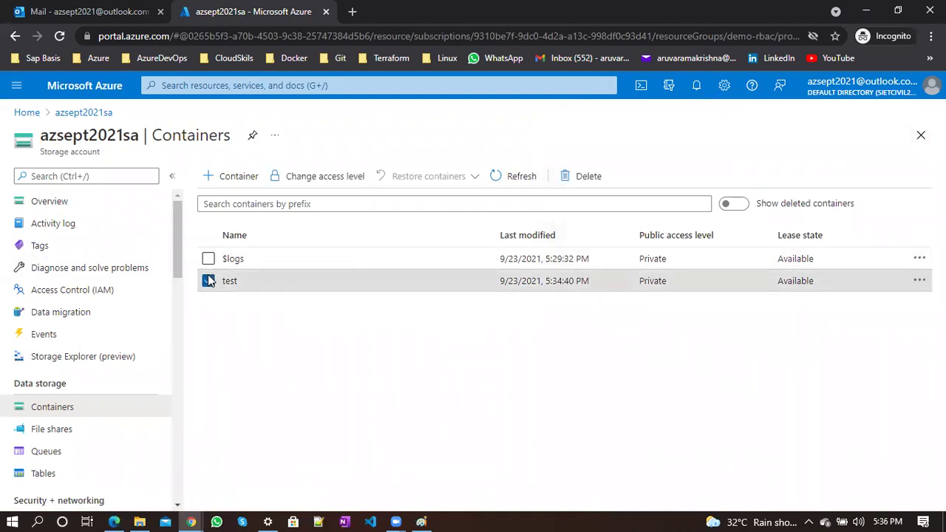
{"action": "left_click", "coordinate": [576, 192]}
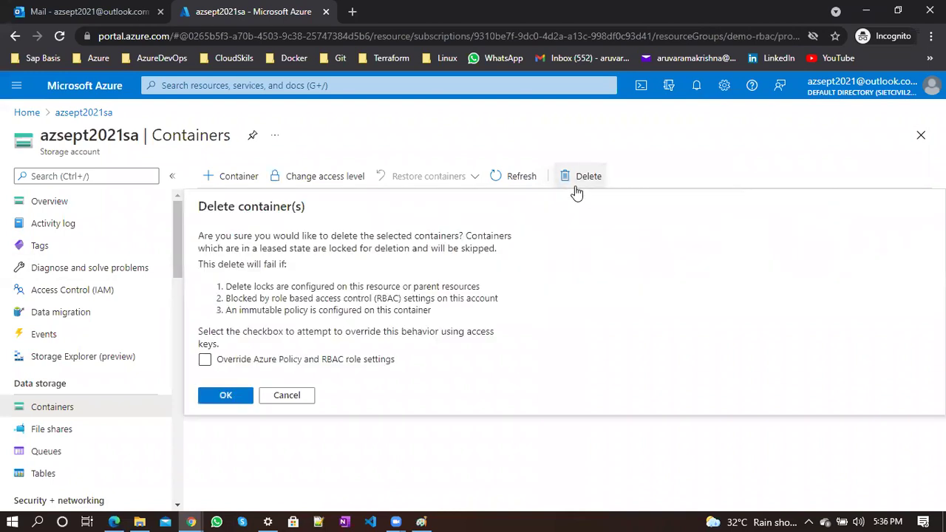
{"action": "left_click", "coordinate": [227, 399]}
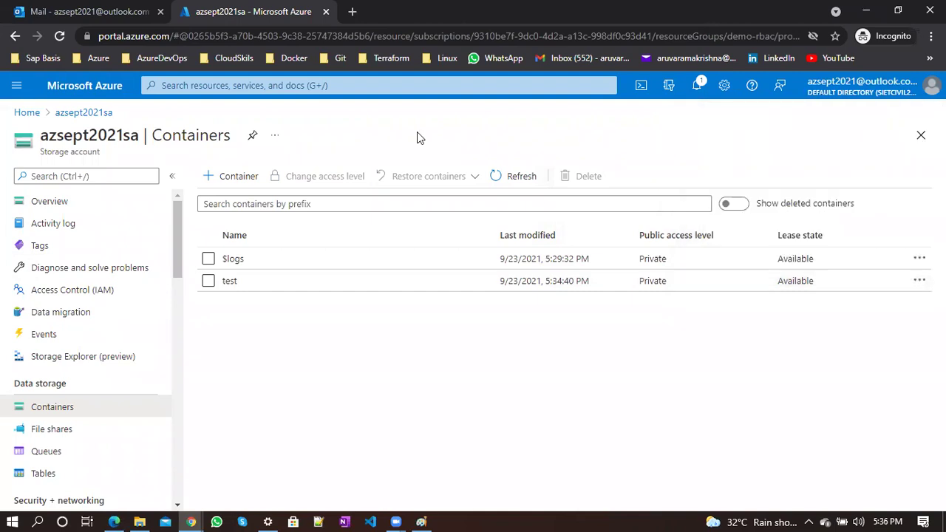
Return through the storage account to the portal Home, then bring up the scope-levels diagram
{"action": "left_click", "coordinate": [74, 114]}
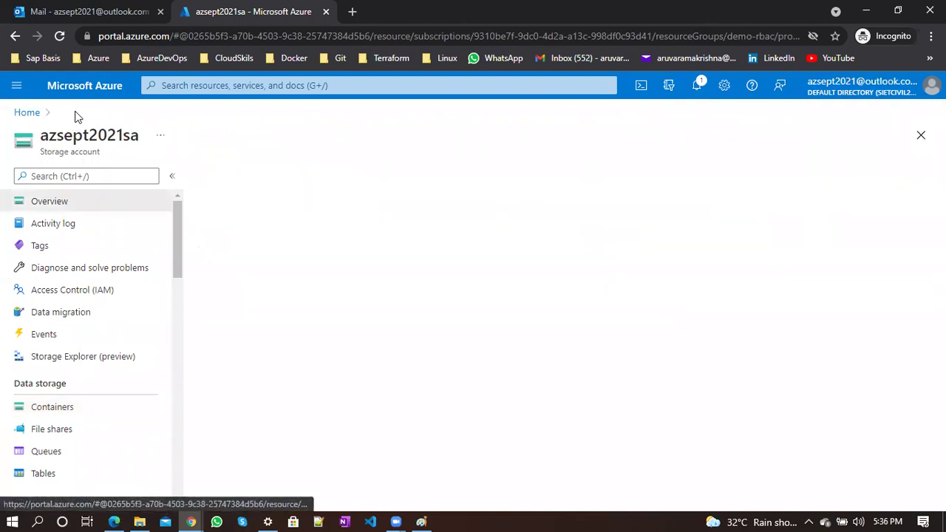
{"action": "left_click", "coordinate": [39, 117]}
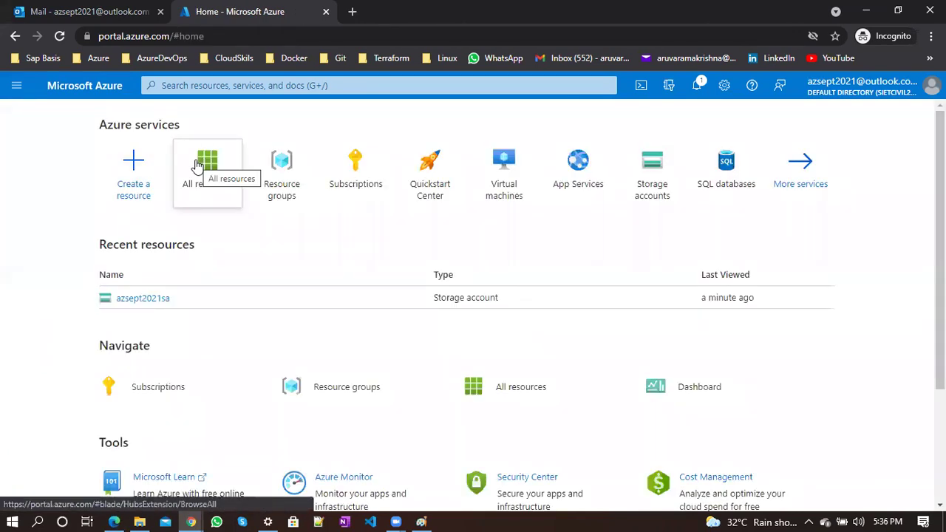
{"action": "left_click", "coordinate": [421, 522]}
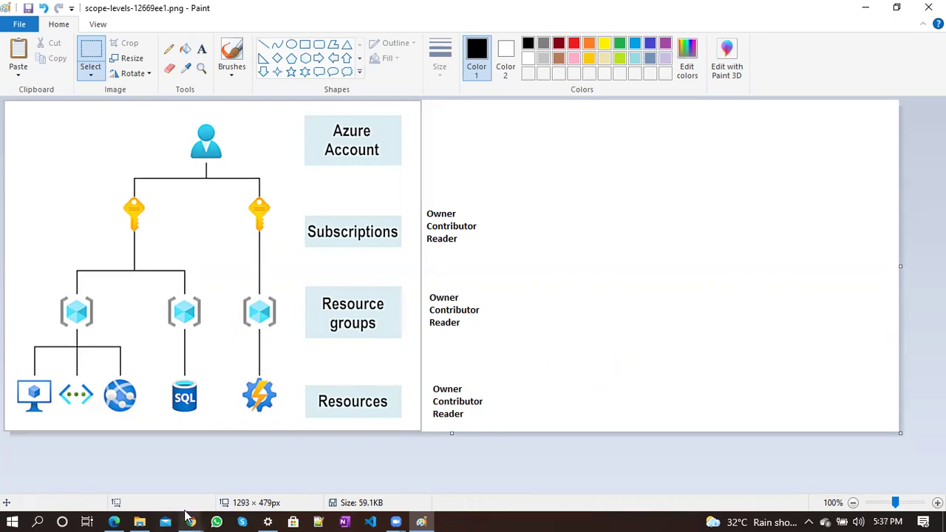
Remove the guest user's Reader role assignment on the azsept2021sa storage account
{"action": "mouse_move", "coordinate": [189, 519]}
{"action": "left_click", "coordinate": [113, 452]}
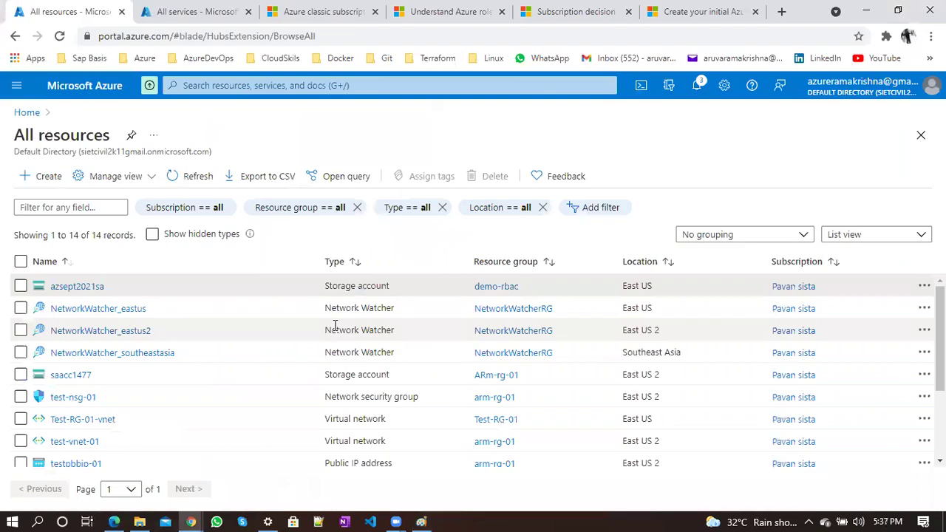
{"action": "left_click", "coordinate": [77, 285]}
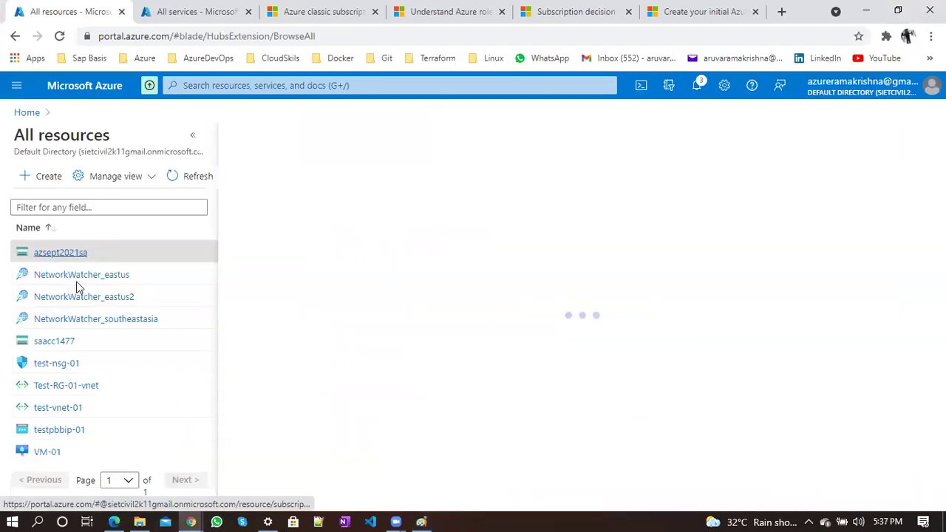
{"action": "left_click", "coordinate": [192, 135]}
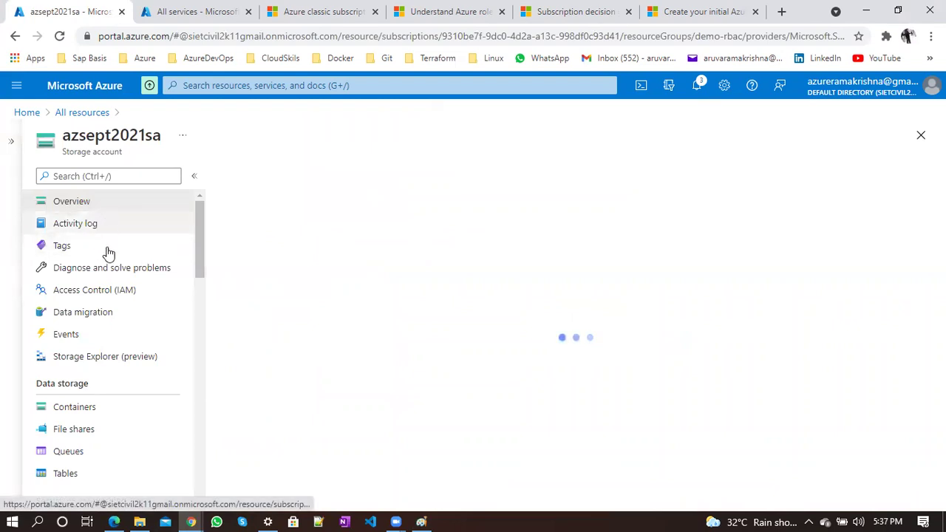
{"action": "left_click", "coordinate": [111, 292]}
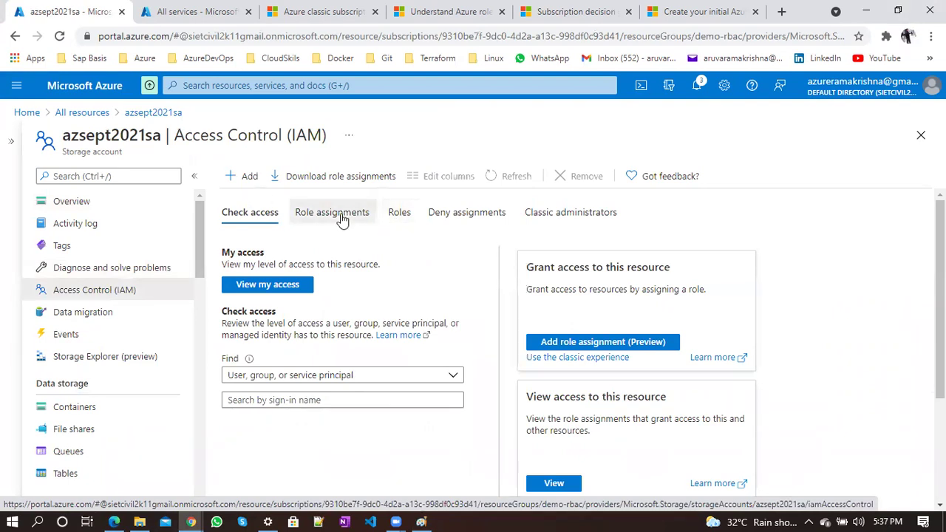
{"action": "left_click", "coordinate": [371, 215]}
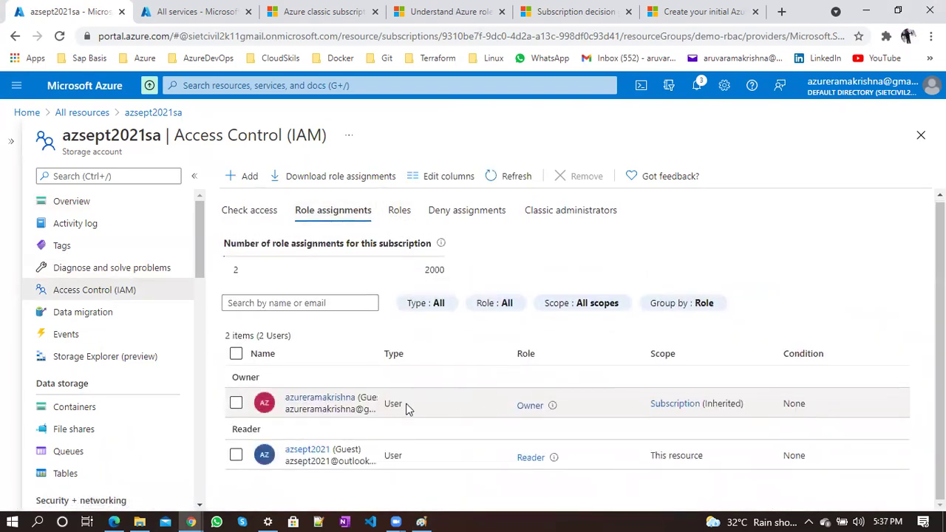
{"action": "left_click", "coordinate": [236, 454]}
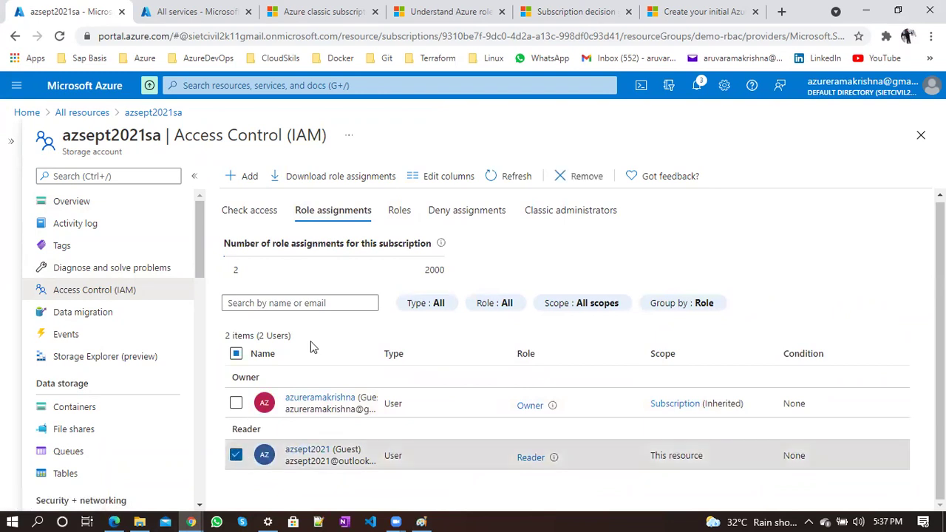
{"action": "left_click", "coordinate": [560, 181]}
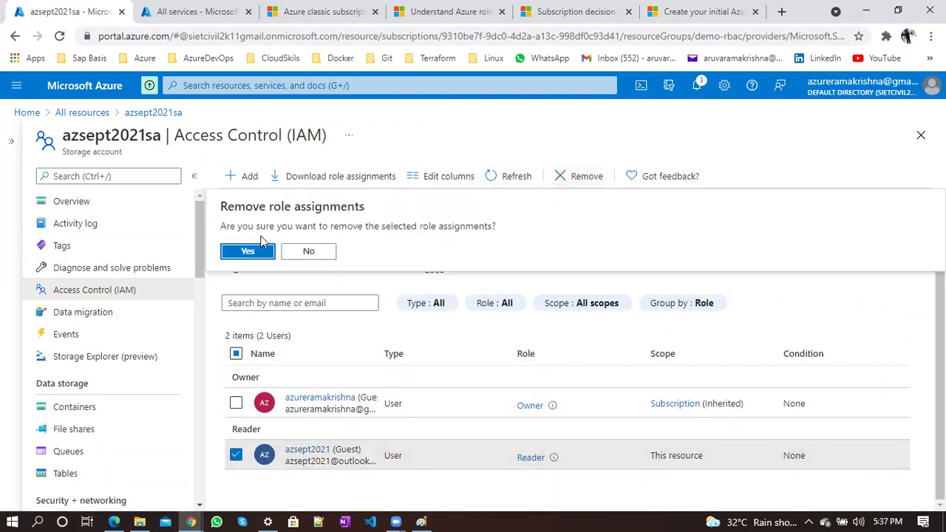
{"action": "left_click", "coordinate": [249, 251]}
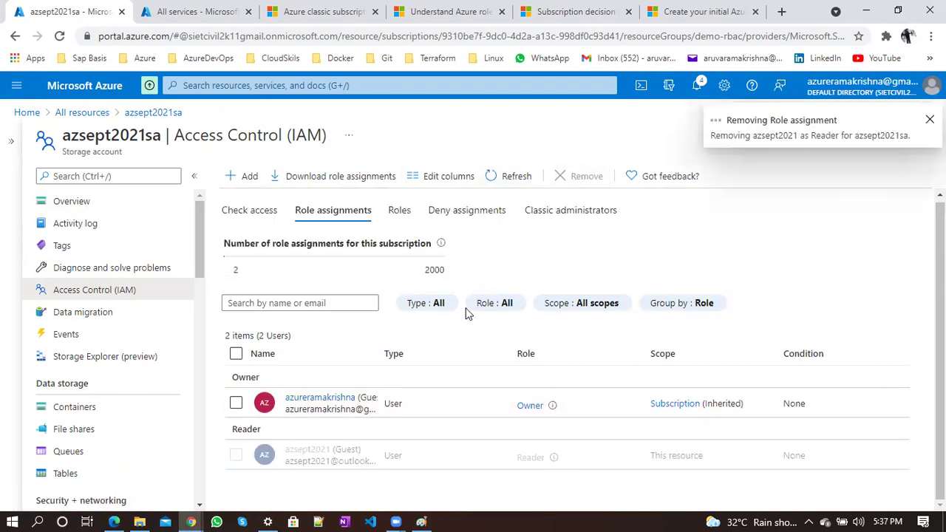
Open Access control (IAM) for the demo-rbac resource group from Home
{"action": "left_click", "coordinate": [27, 113]}
{"action": "left_click", "coordinate": [294, 189]}
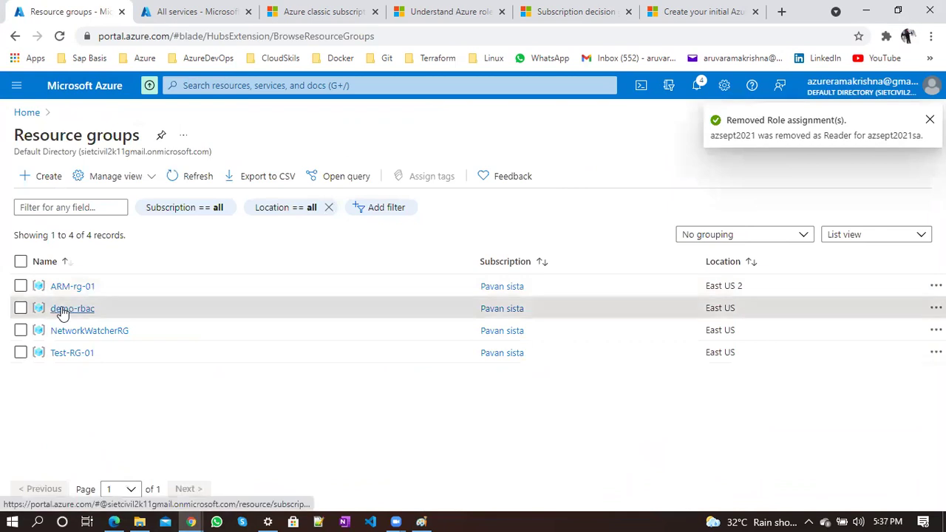
{"action": "left_click", "coordinate": [59, 309]}
{"action": "left_click", "coordinate": [192, 137]}
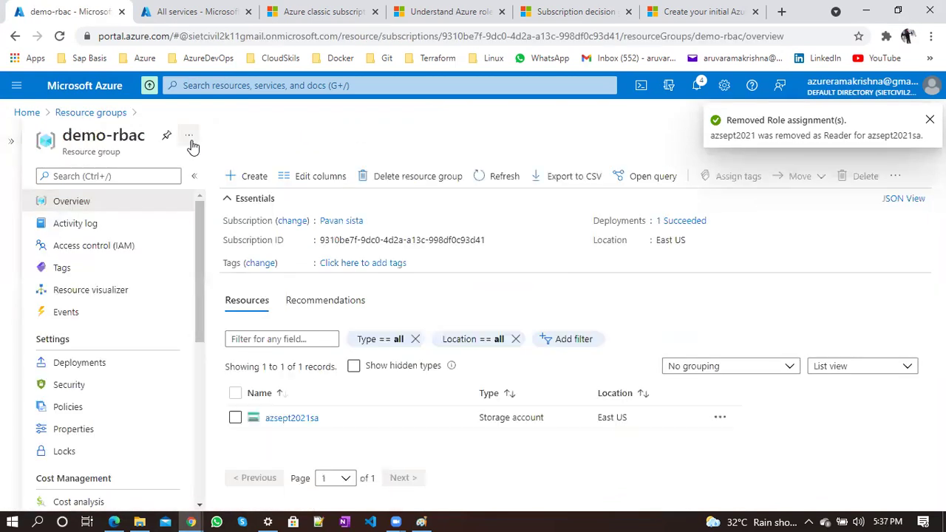
{"action": "left_click", "coordinate": [126, 256]}
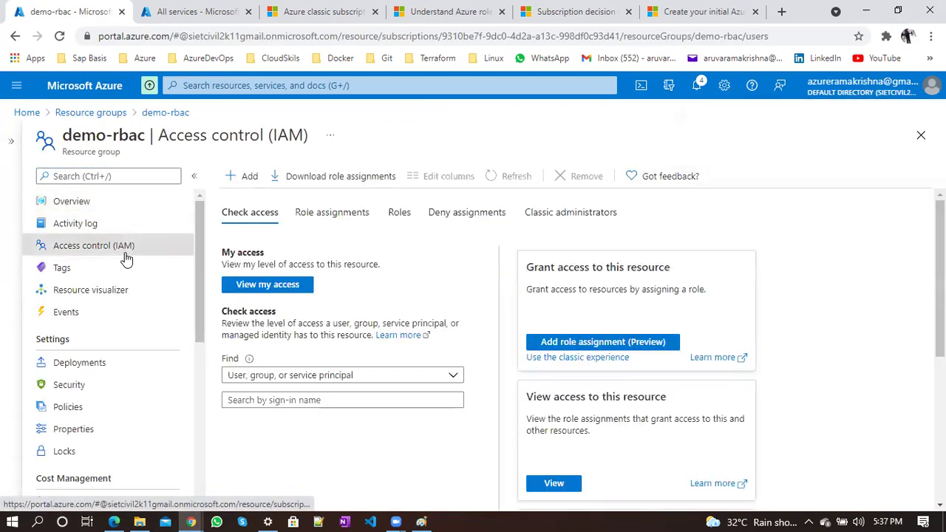
Start a new role assignment on demo-rbac and choose the Owner role
{"action": "left_click", "coordinate": [332, 226]}
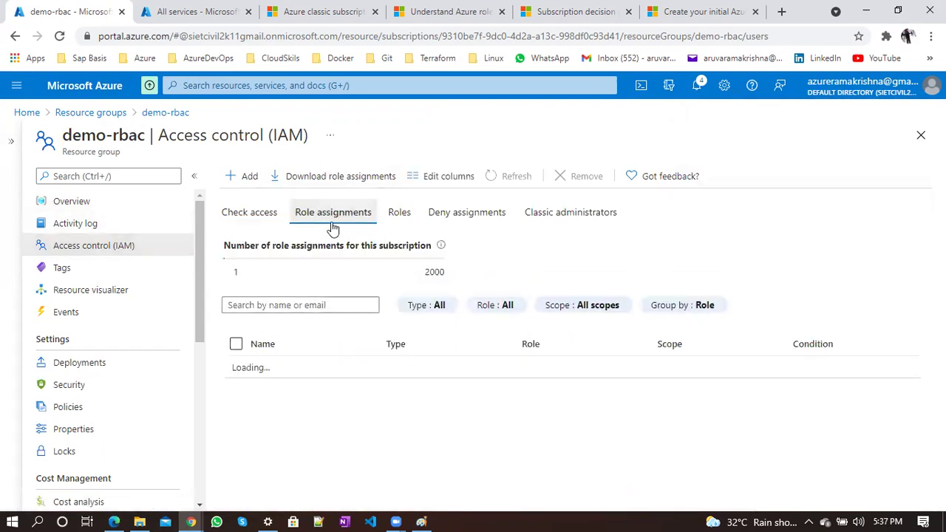
{"action": "left_click", "coordinate": [246, 177]}
{"action": "left_click", "coordinate": [268, 200]}
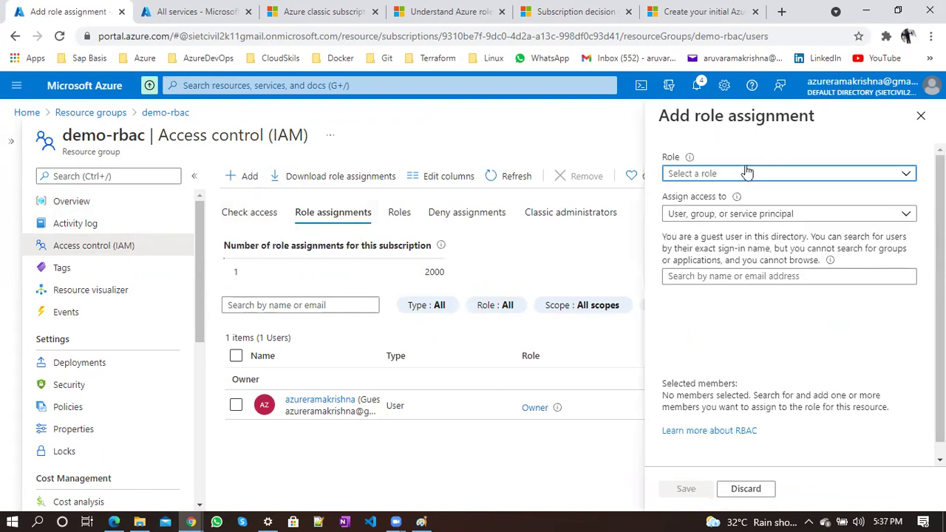
{"action": "left_click", "coordinate": [724, 180]}
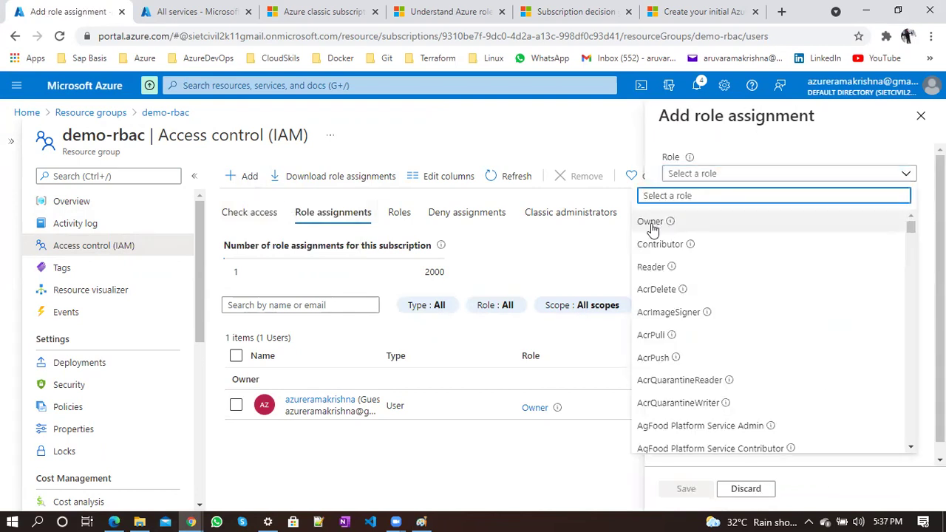
{"action": "left_click", "coordinate": [651, 224]}
Select the guest user as the member, save the assignment, and switch to the guest's window
{"action": "left_click", "coordinate": [728, 277]}
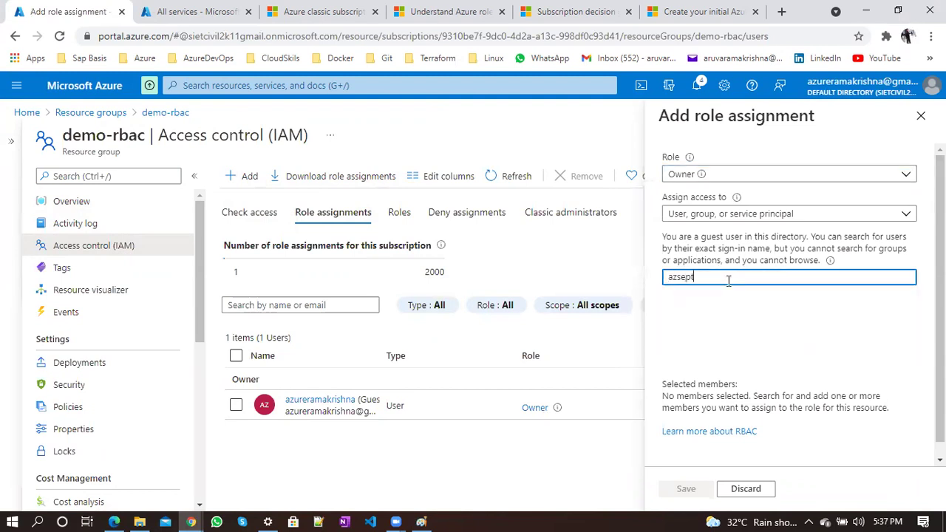
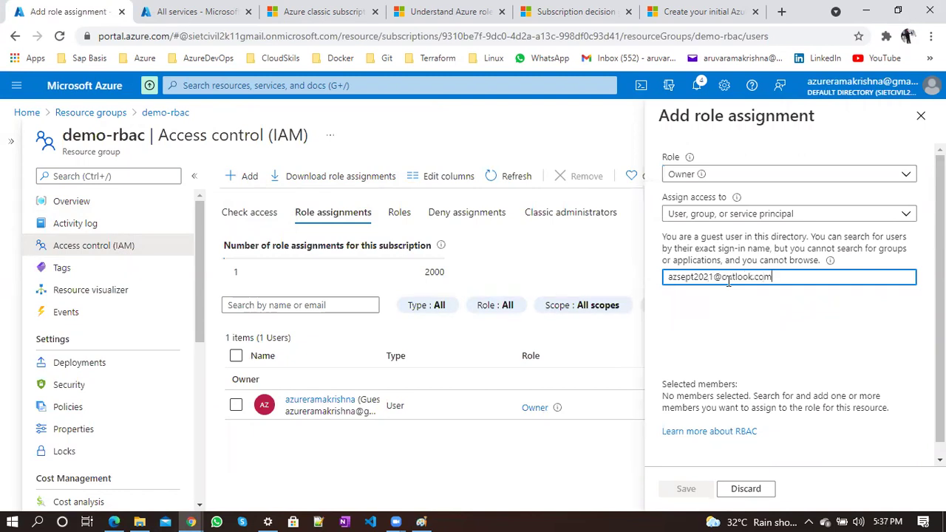
{"action": "left_click", "coordinate": [741, 310]}
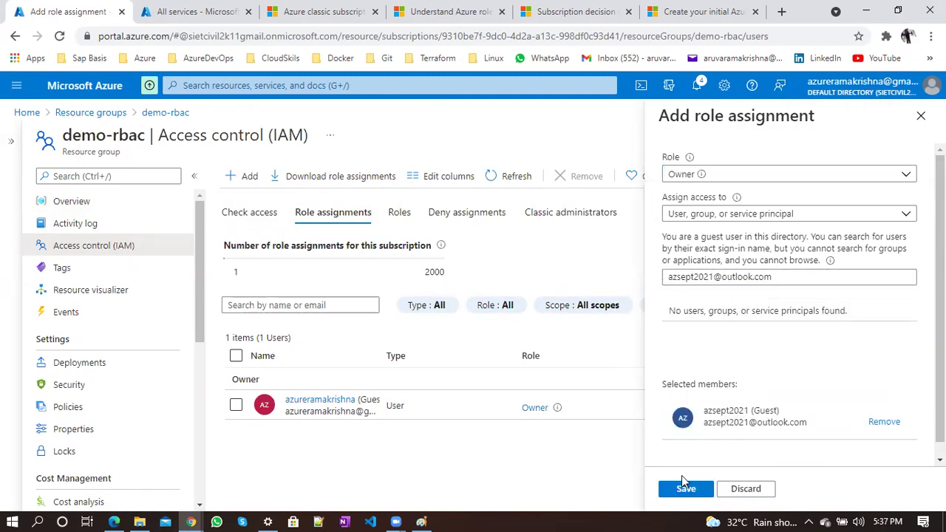
{"action": "left_click", "coordinate": [684, 489]}
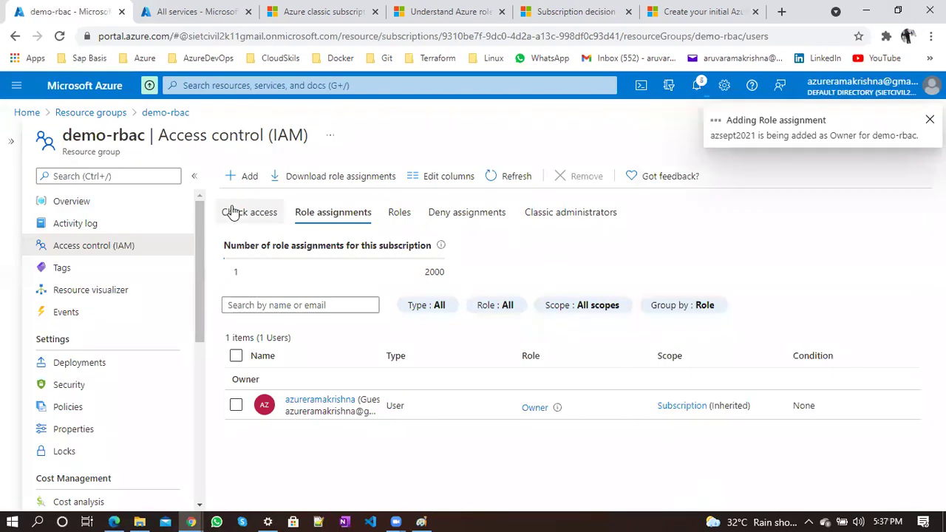
{"action": "triple_click", "coordinate": [95, 151]}
{"action": "left_click", "coordinate": [372, 127]}
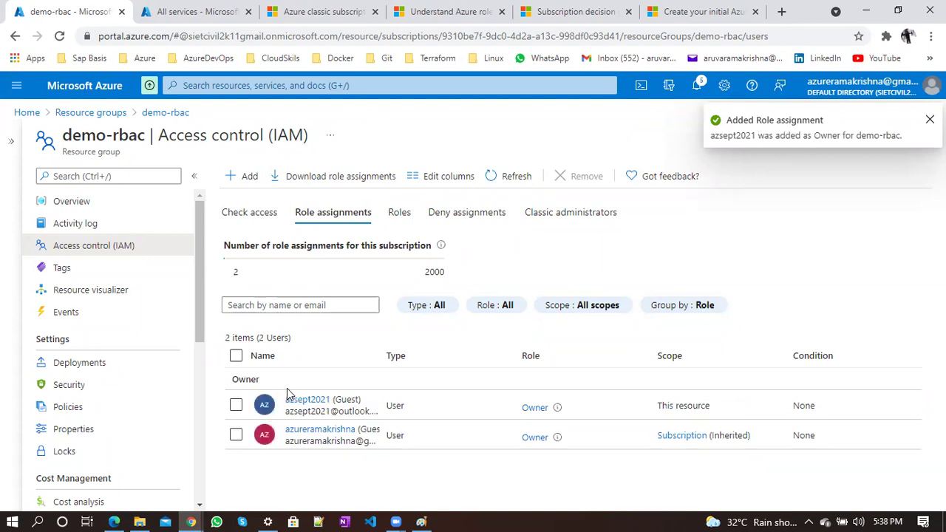
Reload the guest's portal and sign in with the guest account, staying signed in
{"action": "mouse_move", "coordinate": [191, 522]}
{"action": "left_click", "coordinate": [292, 446]}
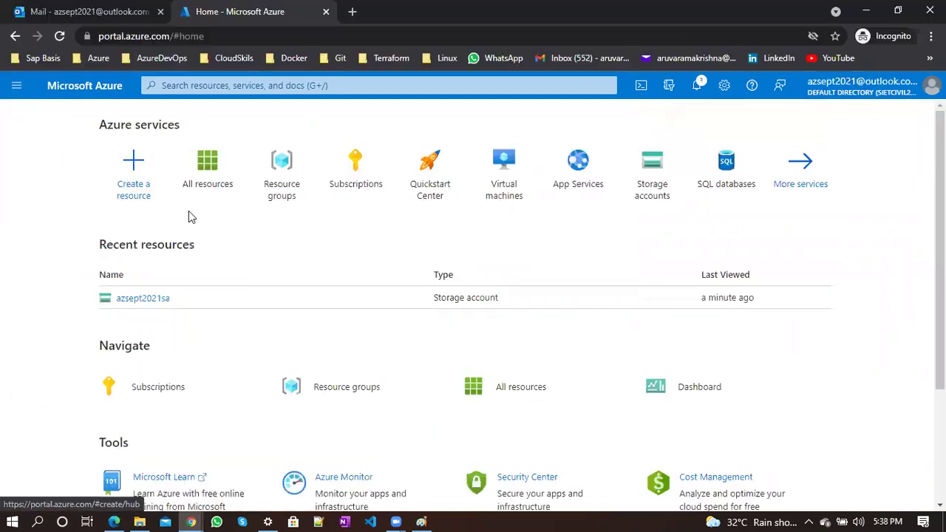
{"action": "left_click", "coordinate": [60, 41]}
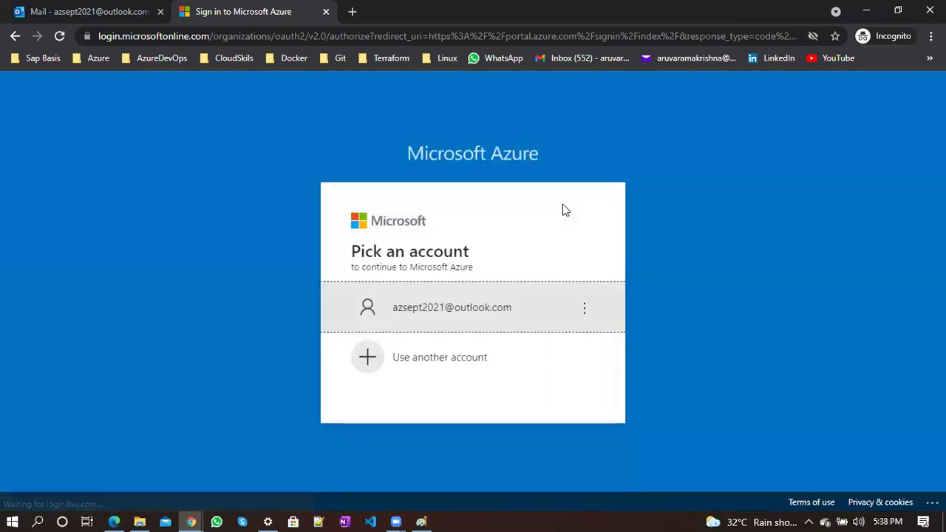
{"action": "left_click", "coordinate": [450, 307]}
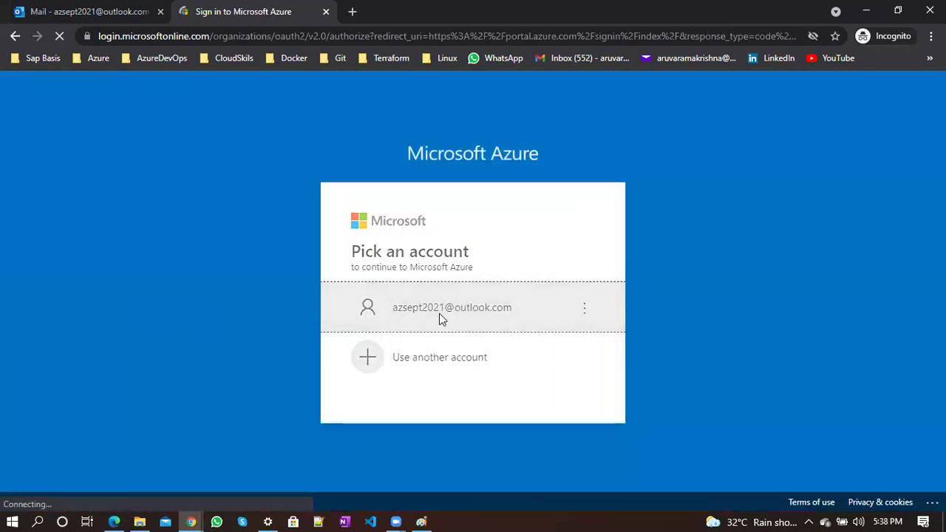
{"action": "type", "text": "••••••"}
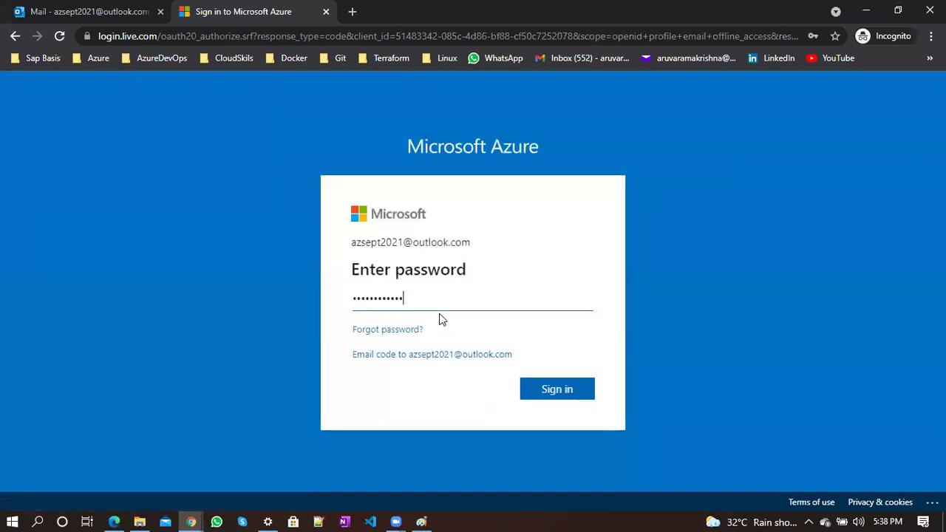
{"action": "key", "text": "Return"}
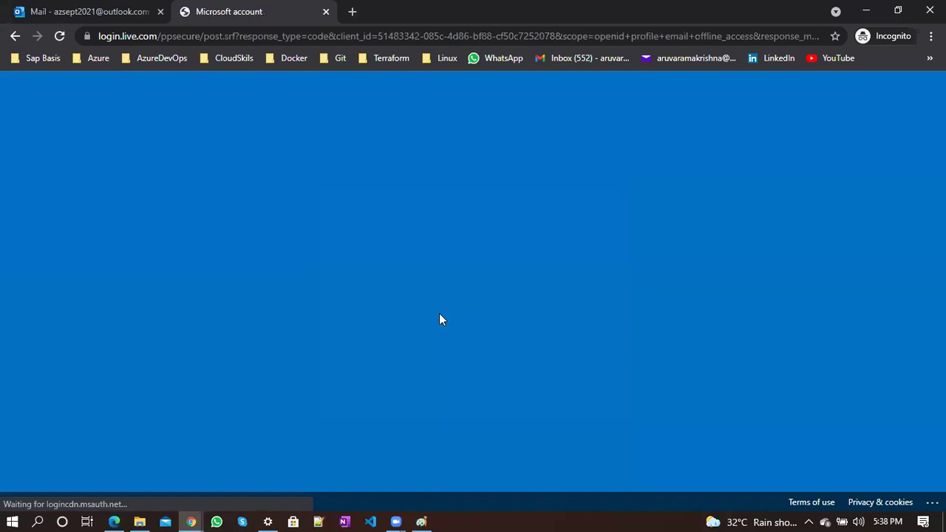
{"action": "left_click", "coordinate": [555, 378]}
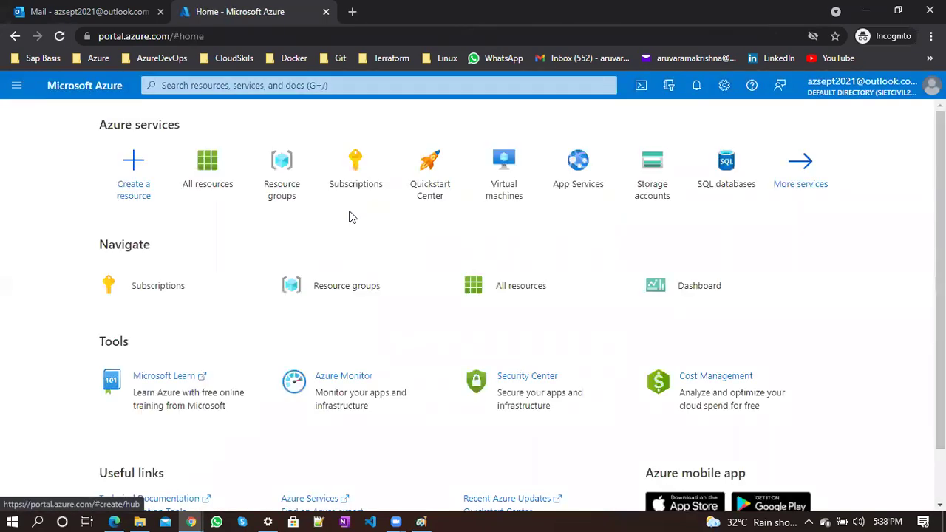
Check the guest's role on the subscription, still Resource access, then return Home
{"action": "left_click", "coordinate": [359, 158]}
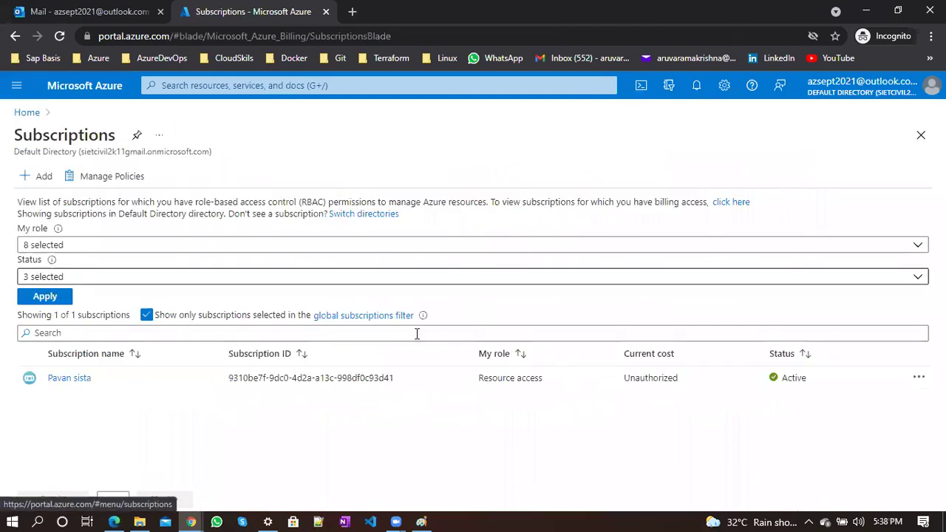
{"action": "double_click", "coordinate": [645, 375]}
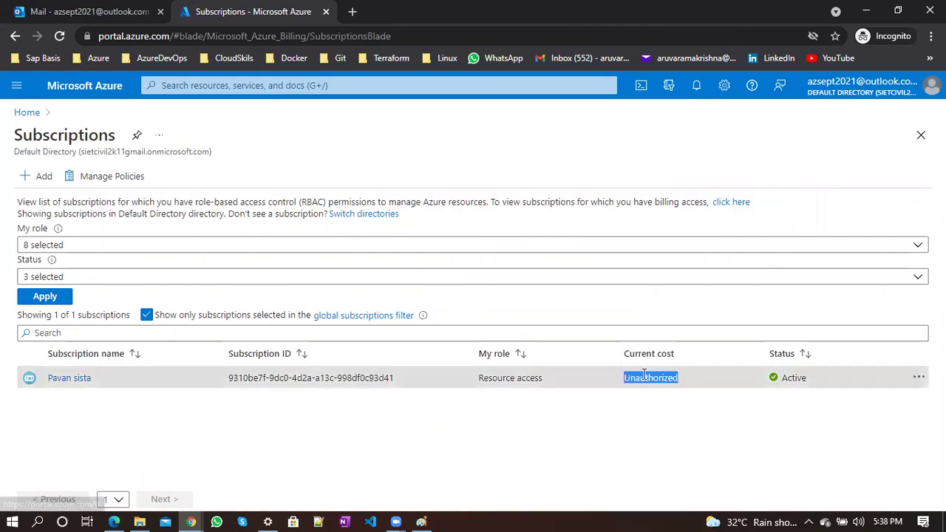
{"action": "triple_click", "coordinate": [487, 386]}
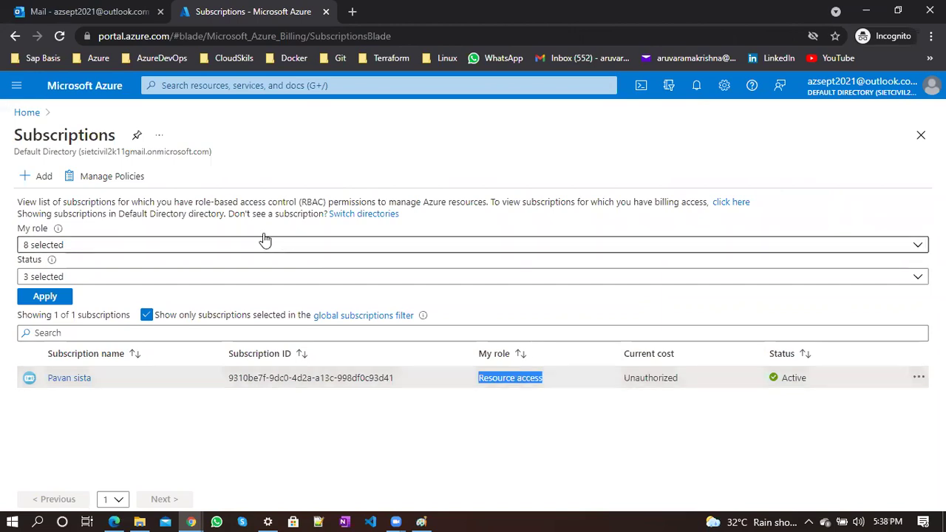
{"action": "left_click", "coordinate": [19, 113]}
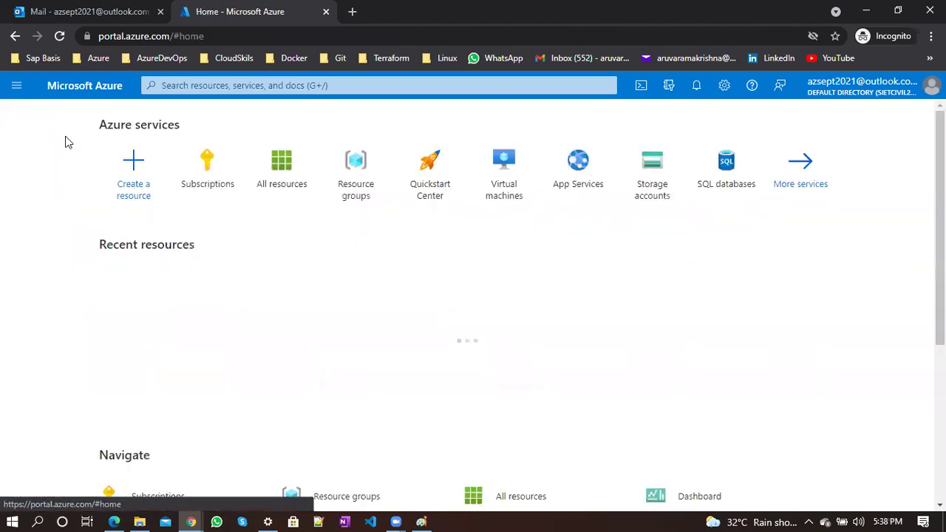
Refresh the resource groups list until demo-rbac appears and open its Access control (IAM)
{"action": "left_click", "coordinate": [354, 195]}
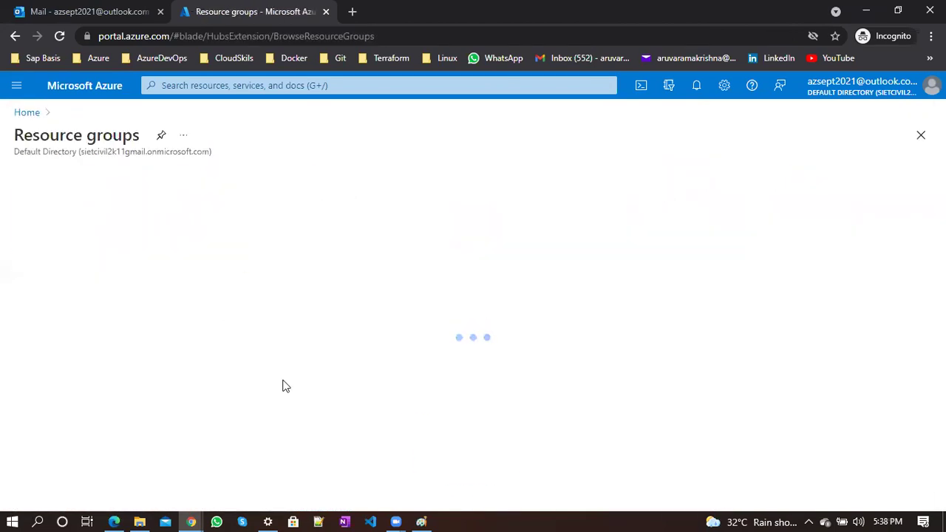
{"action": "left_click", "coordinate": [183, 184]}
{"action": "left_click", "coordinate": [183, 184]}
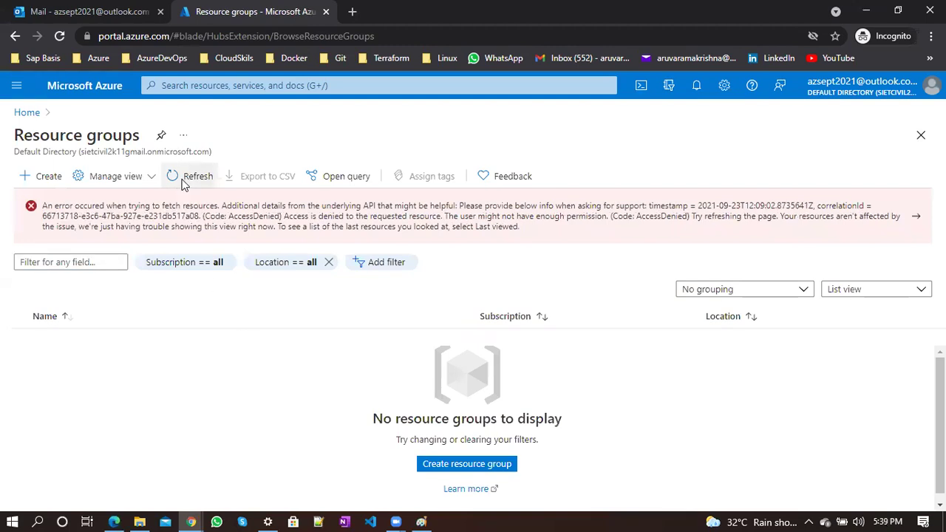
{"action": "left_click", "coordinate": [184, 184]}
{"action": "left_click", "coordinate": [178, 175]}
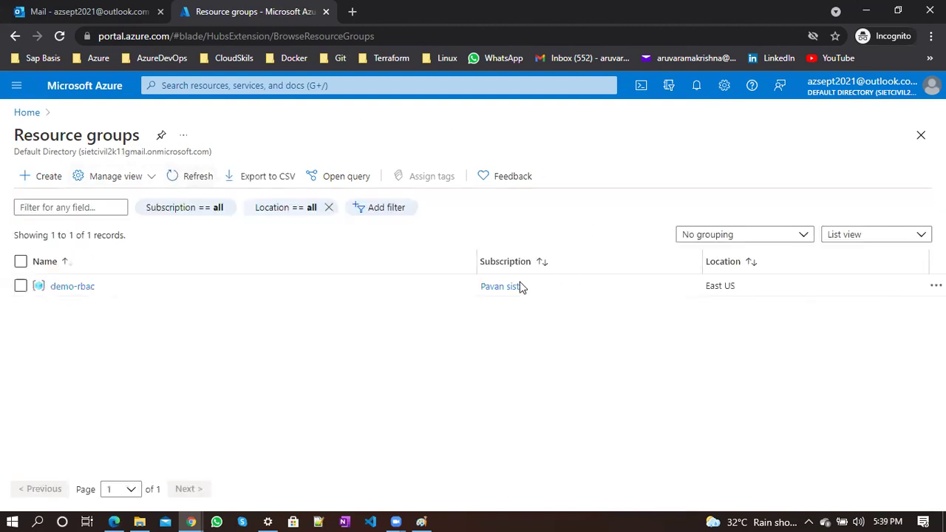
{"action": "left_click", "coordinate": [71, 288]}
{"action": "left_click", "coordinate": [195, 139]}
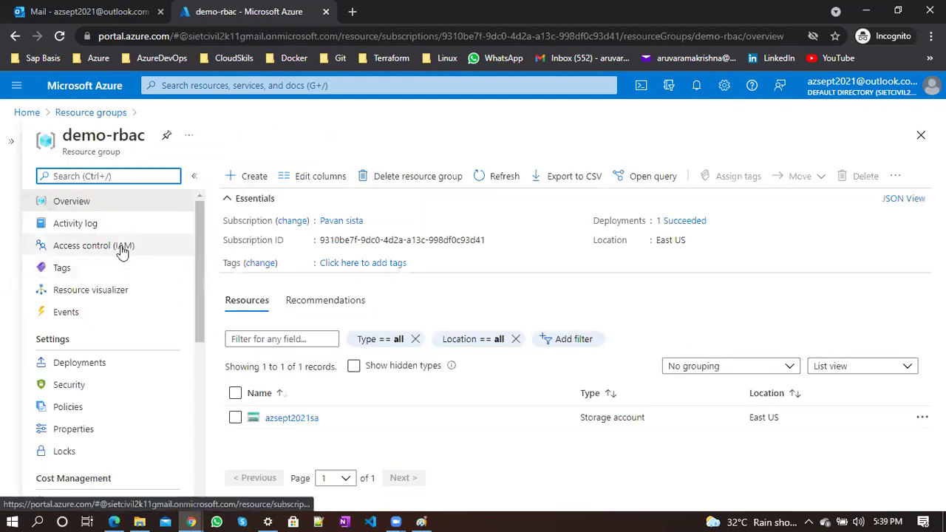
{"action": "left_click", "coordinate": [124, 250]}
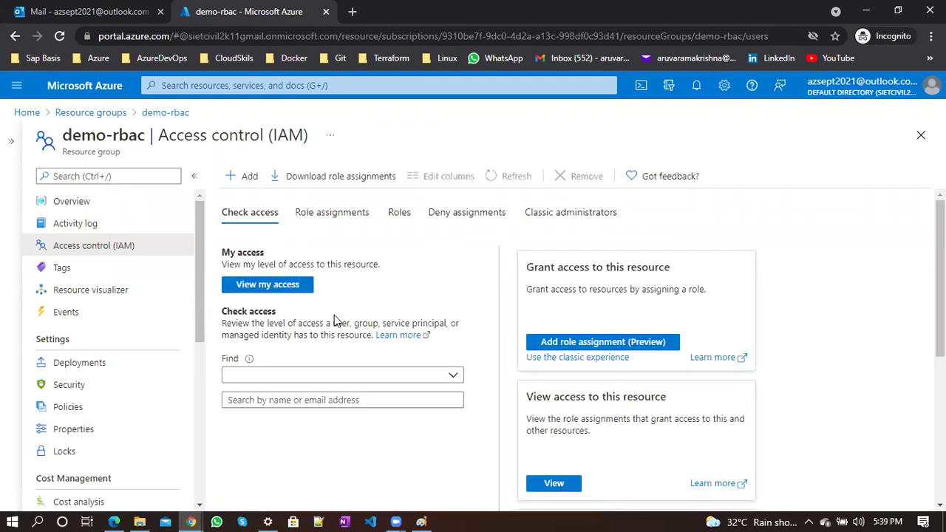
Browse the assignable roles without saving, review the Owner assignment, then open the demo-rbac overview
{"action": "left_click", "coordinate": [249, 179]}
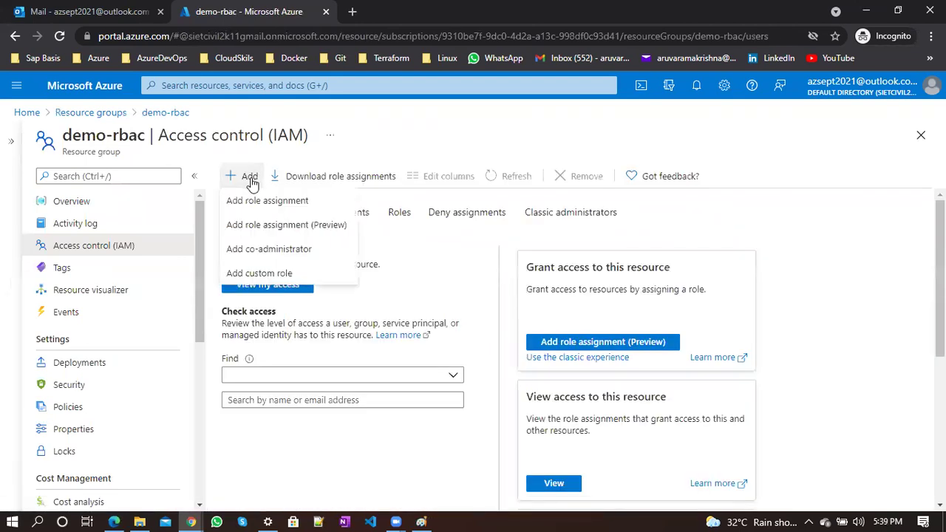
{"action": "left_click", "coordinate": [286, 201]}
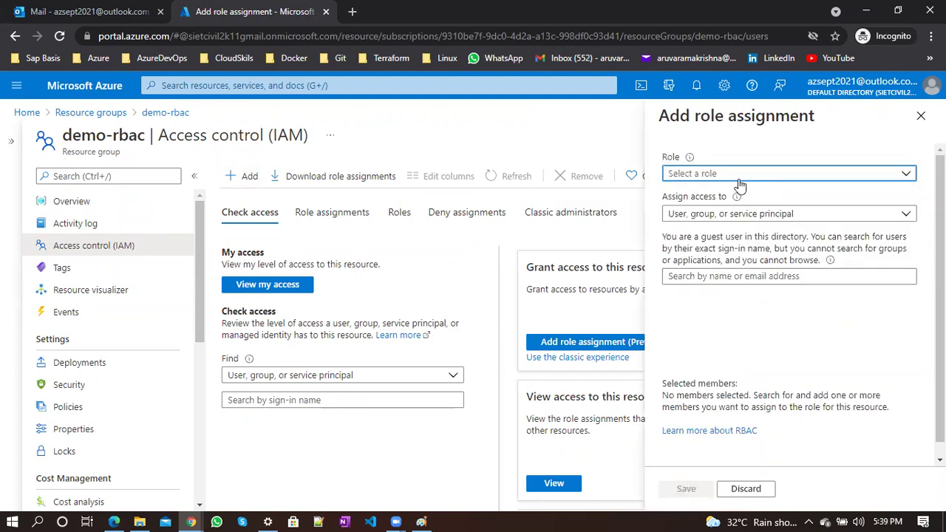
{"action": "left_click", "coordinate": [739, 177]}
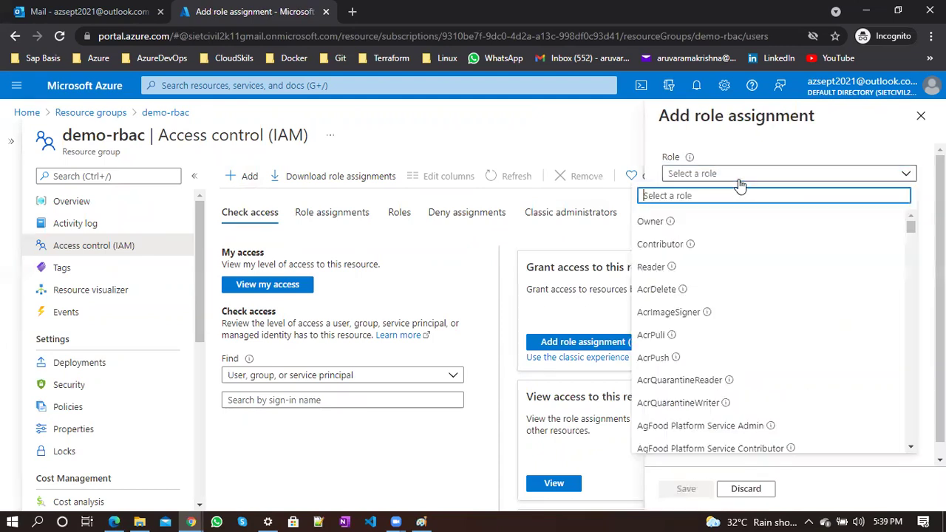
{"action": "left_click", "coordinate": [602, 155]}
{"action": "left_click", "coordinate": [921, 117]}
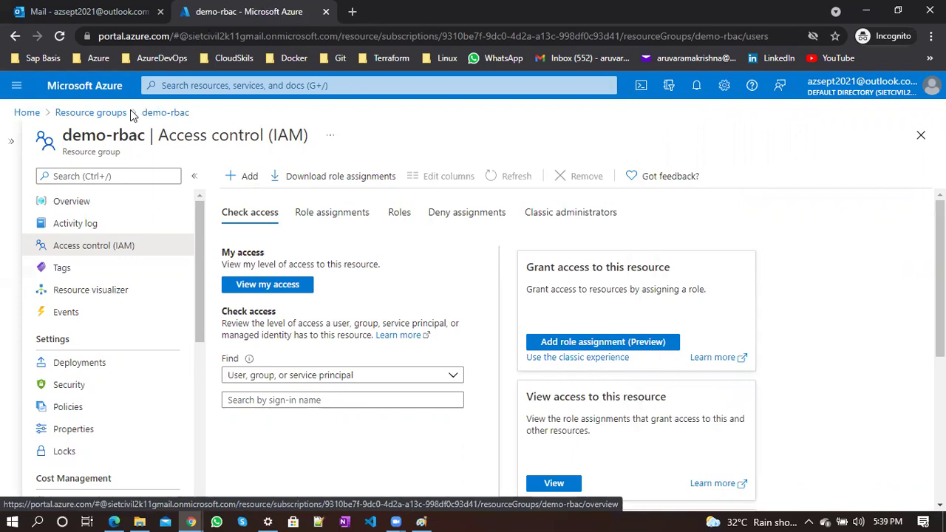
{"action": "left_click", "coordinate": [337, 211]}
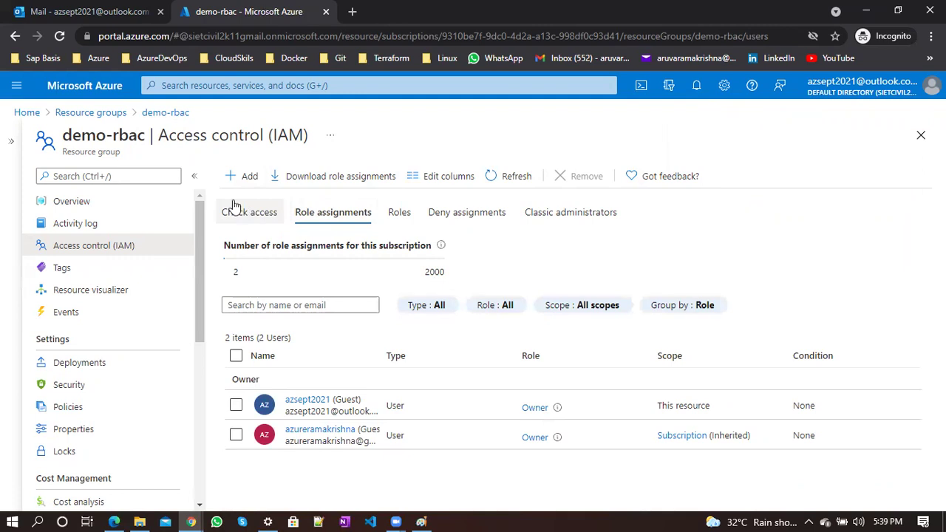
{"action": "left_click", "coordinate": [93, 206]}
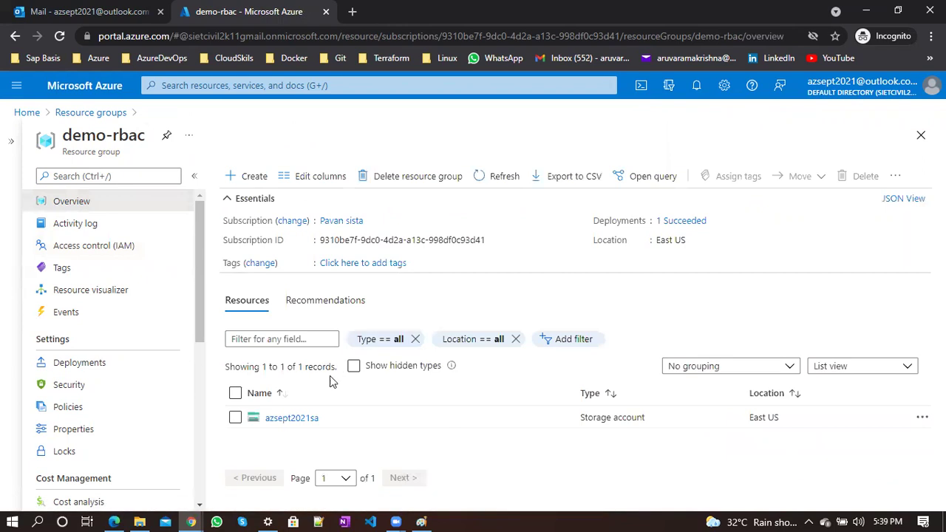
Delete the test container from azsept2021sa's blob containers
{"action": "left_click", "coordinate": [299, 419]}
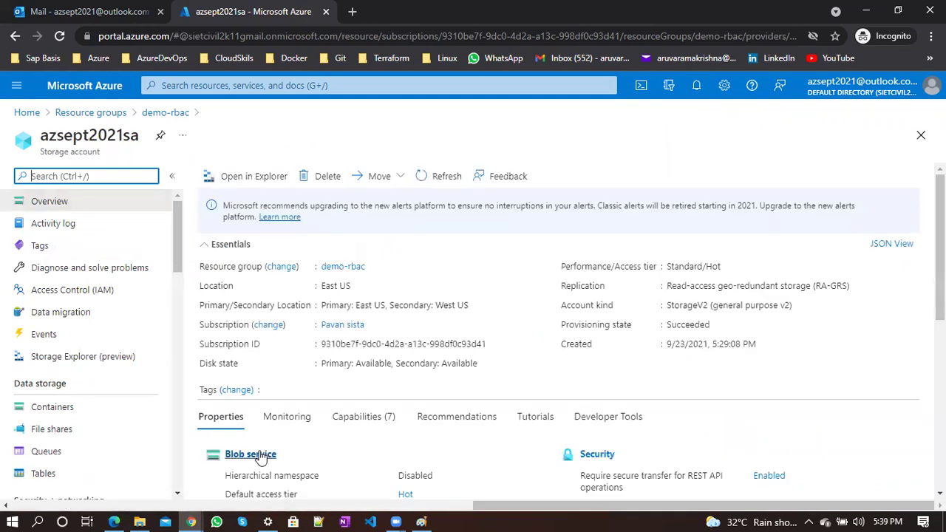
{"action": "left_click", "coordinate": [253, 454]}
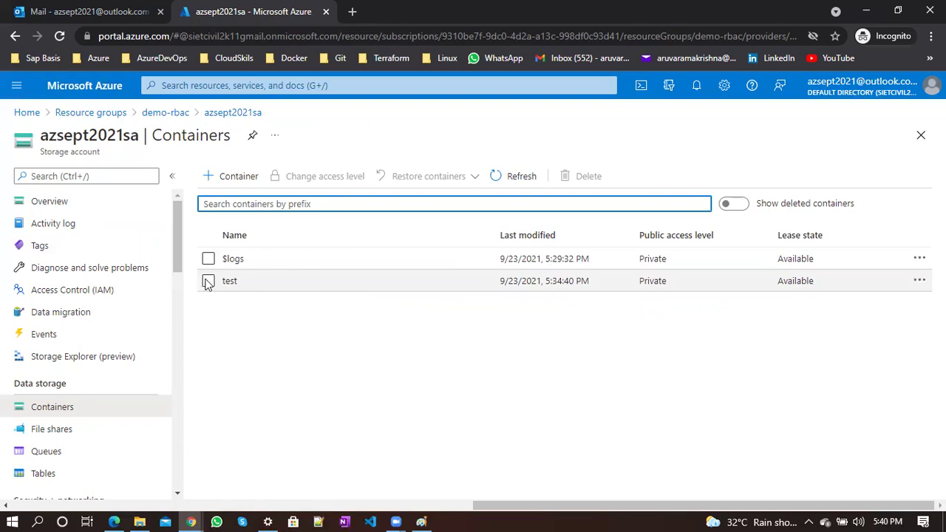
{"action": "left_click", "coordinate": [208, 281]}
{"action": "left_click", "coordinate": [596, 185]}
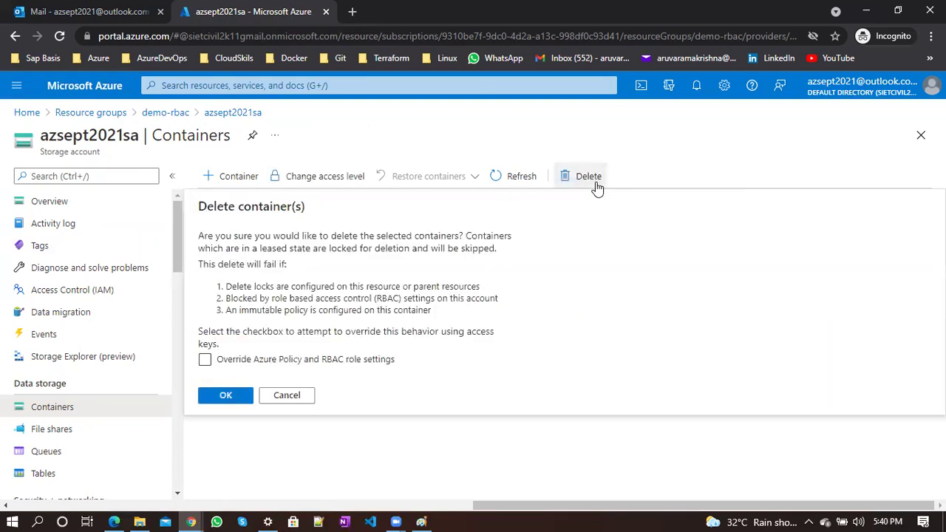
{"action": "left_click", "coordinate": [229, 399]}
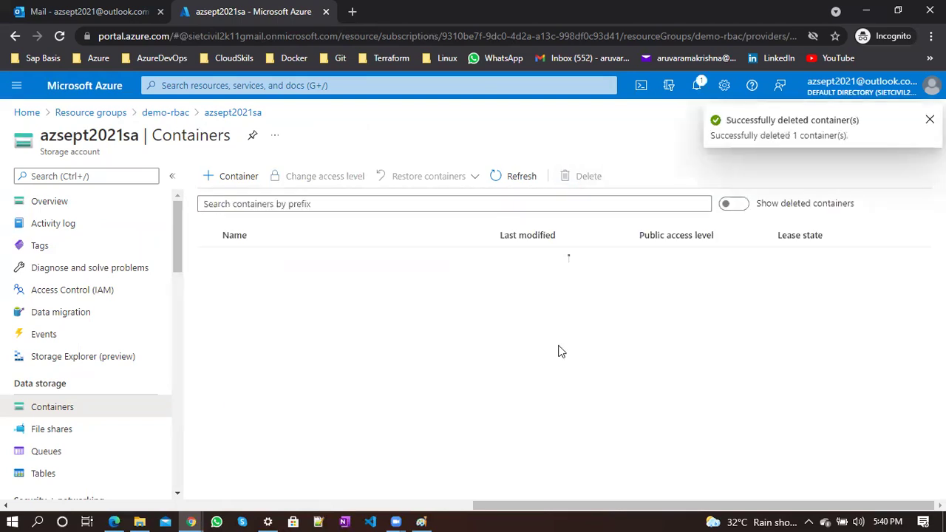
Create a new private container named demo, then return to the Paint diagram
{"action": "left_click", "coordinate": [227, 185]}
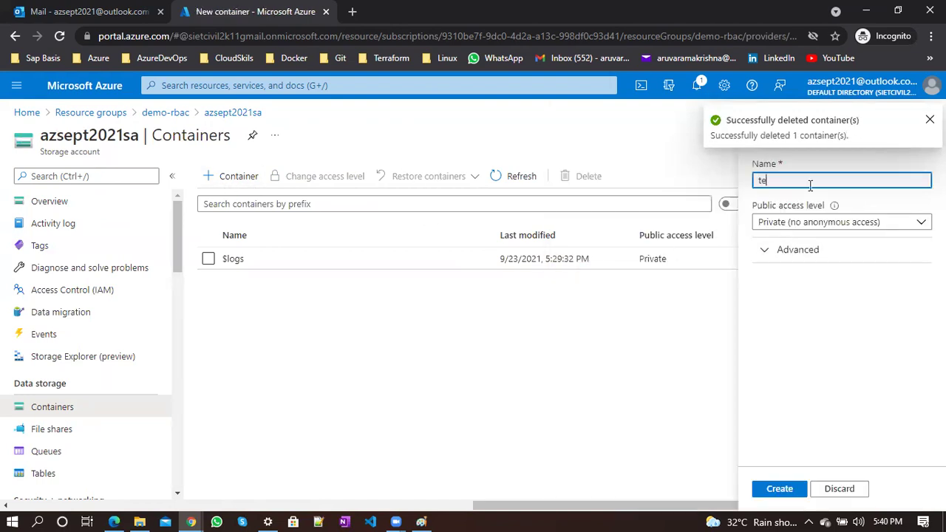
{"action": "left_click", "coordinate": [778, 489]}
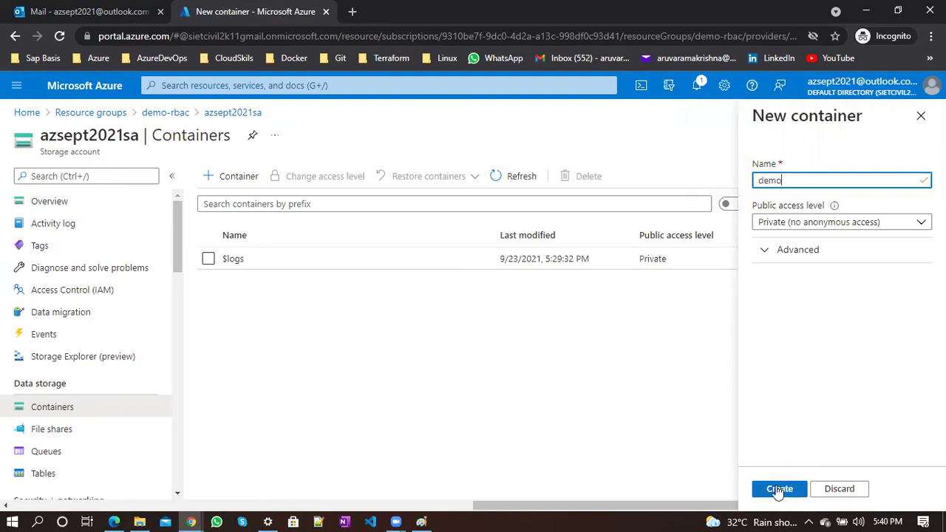
{"action": "left_click", "coordinate": [779, 489]}
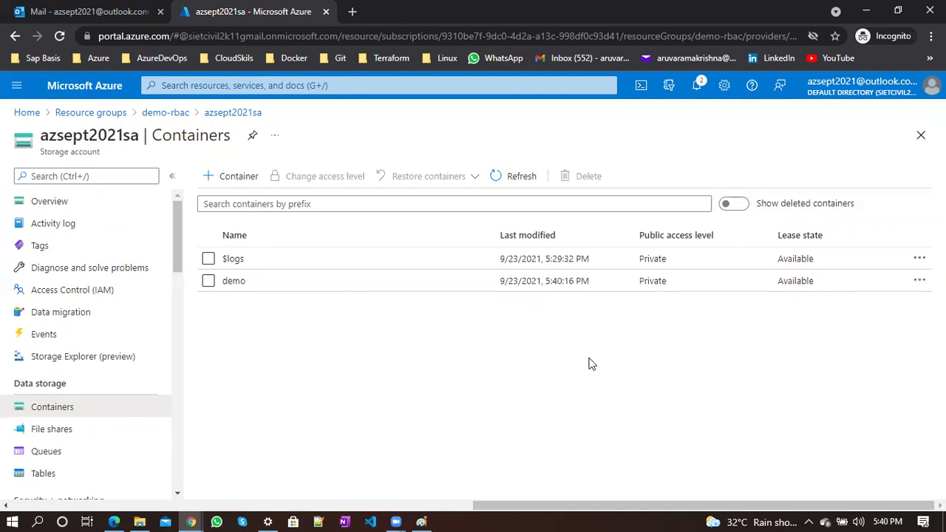
{"action": "left_click", "coordinate": [422, 522]}
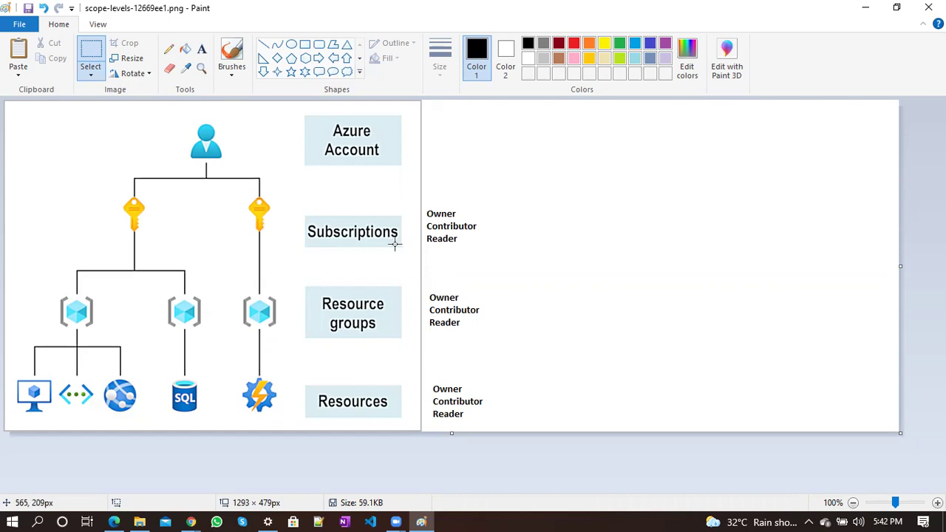
Add the label 'RBAC (Role based access control)' on one line beside the Azure Account box
{"action": "left_click", "coordinate": [201, 49]}
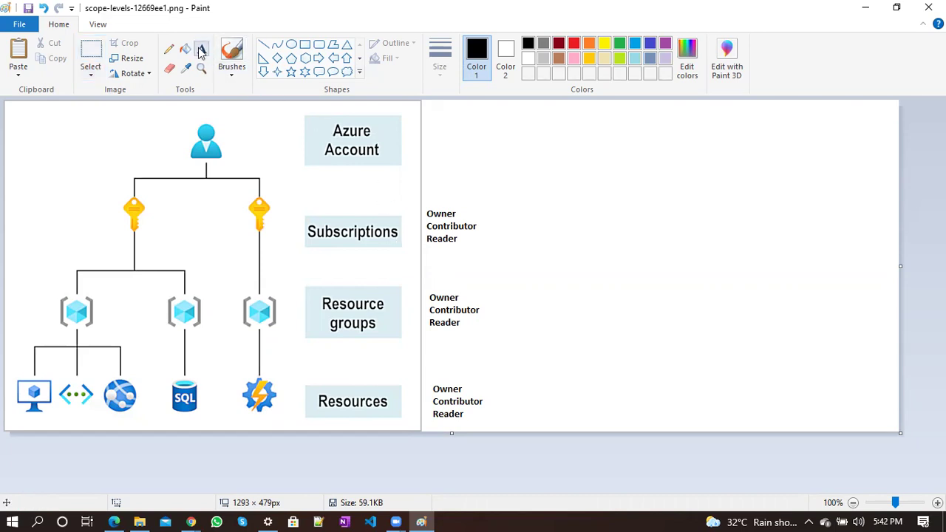
{"action": "left_click", "coordinate": [446, 144]}
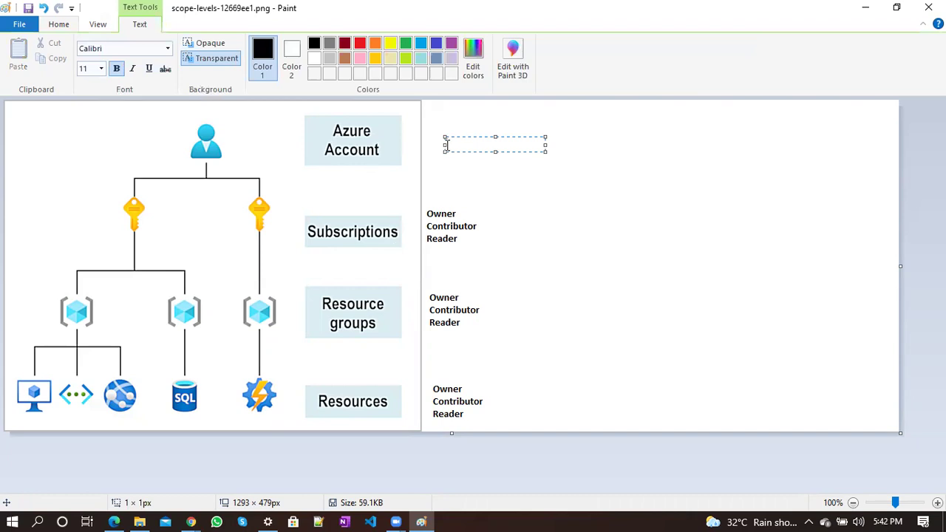
{"action": "type", "text": "RBAC (Role based a"}
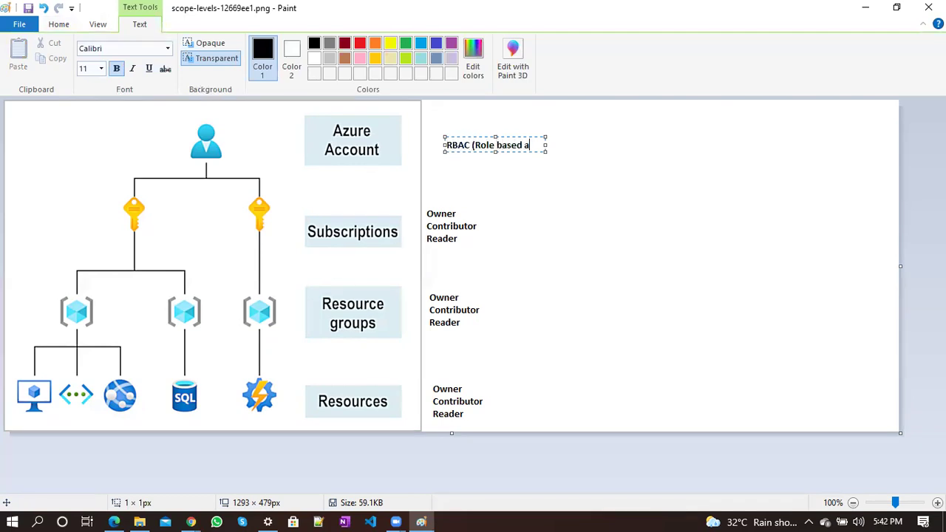
{"action": "type", "text": "ccess contr"}
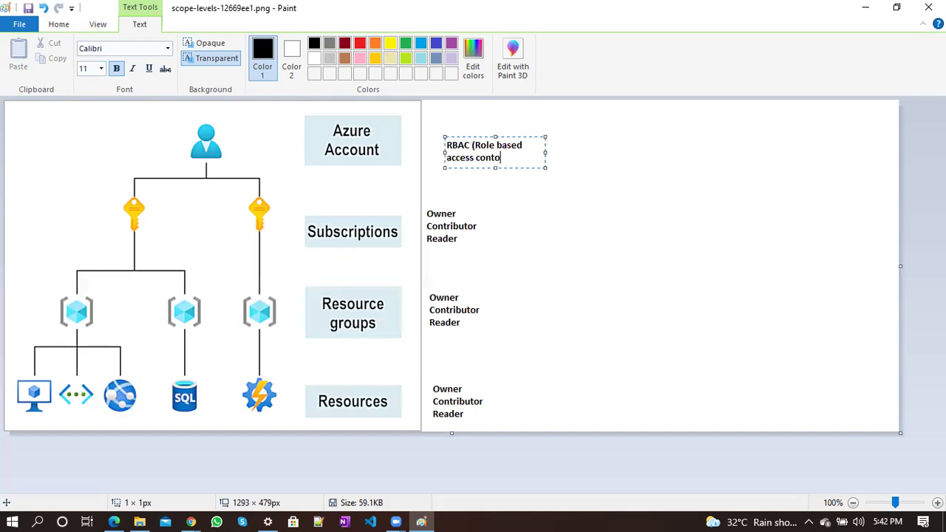
{"action": "type", "text": "ol)"}
{"action": "left_click_drag", "start_coordinate": [544, 152], "coordinate": [713, 148]}
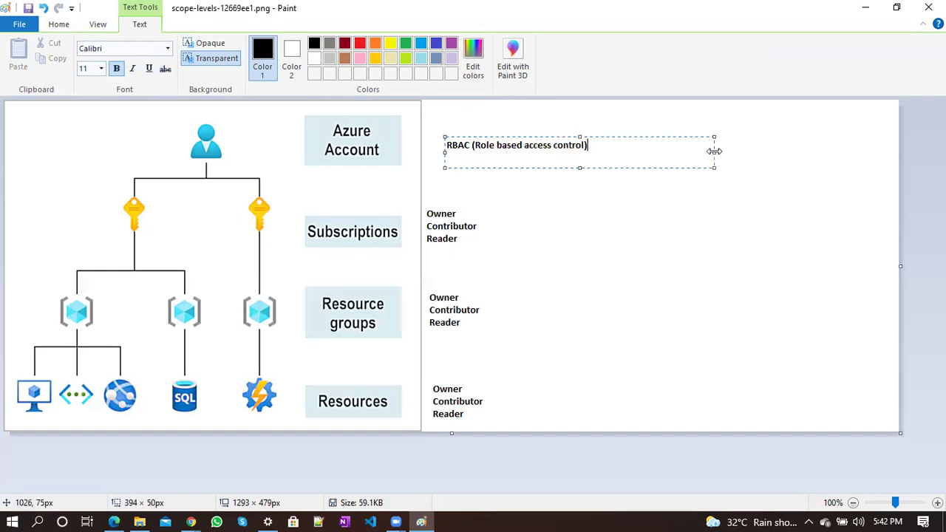
{"action": "left_click", "coordinate": [632, 239]}
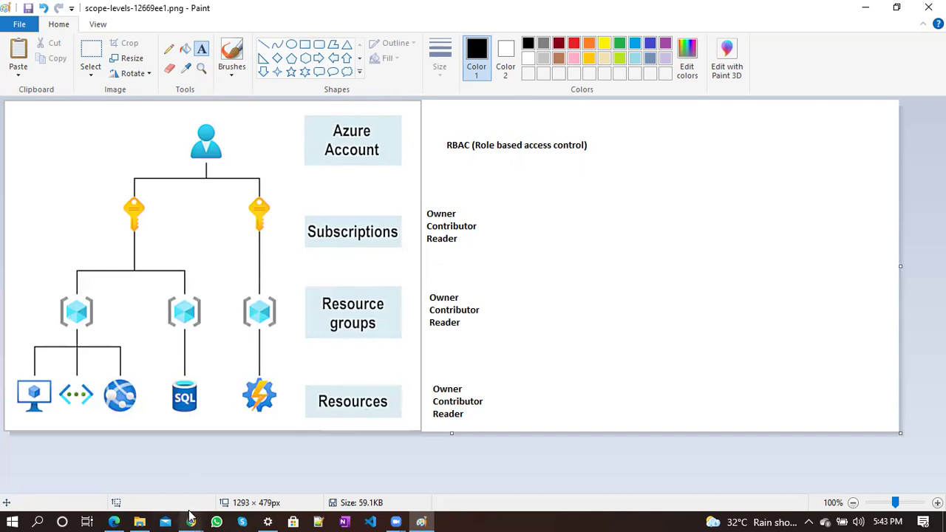
In the owner's window, open the subscription's overview from Home via Subscriptions
{"action": "mouse_move", "coordinate": [190, 517]}
{"action": "left_click", "coordinate": [114, 458]}
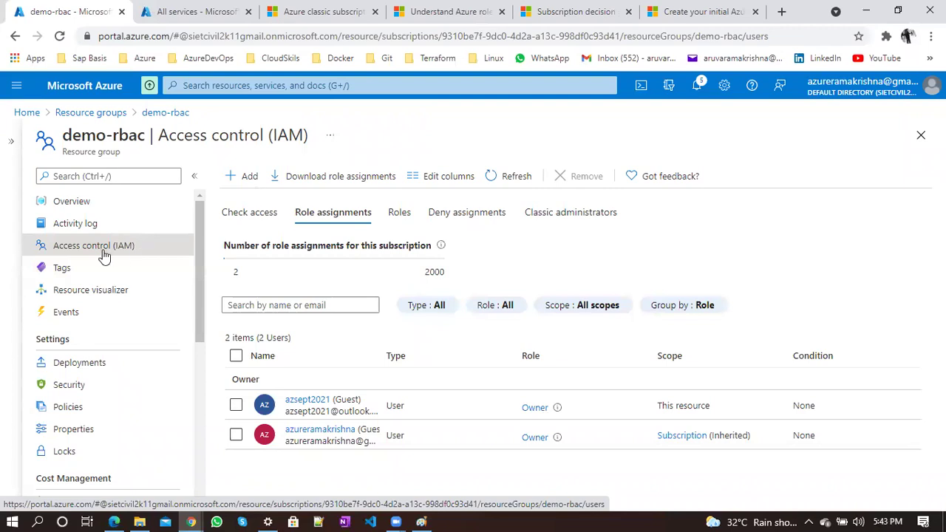
{"action": "left_click", "coordinate": [27, 112]}
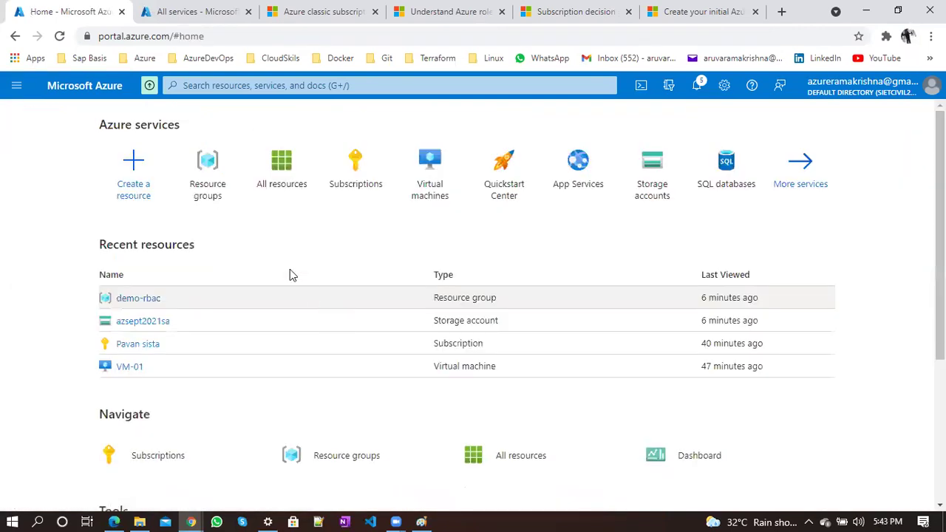
{"action": "left_click", "coordinate": [364, 193]}
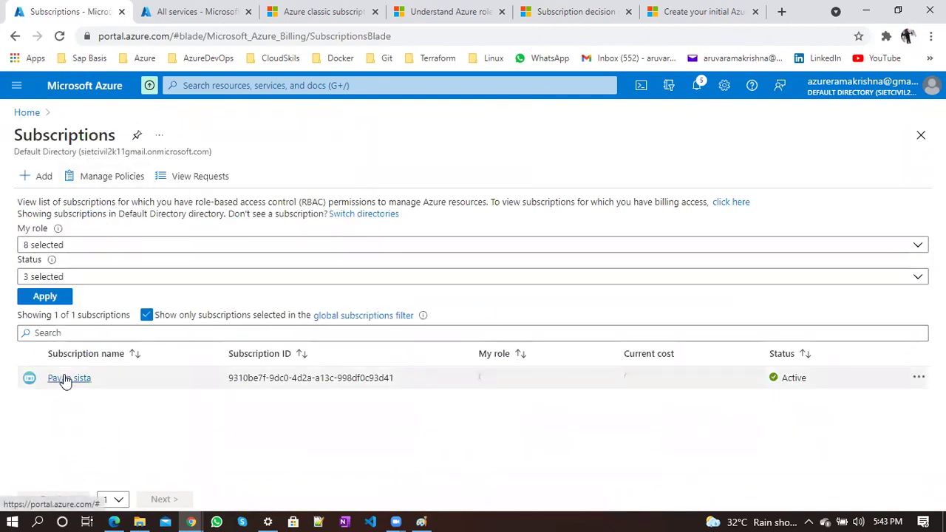
{"action": "left_click", "coordinate": [65, 379]}
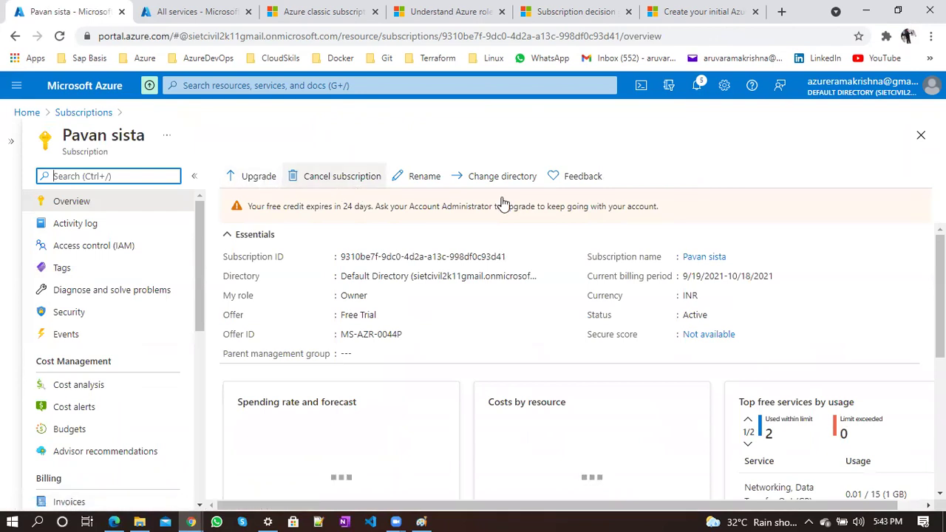
Look over the subscription overview, then open its Activity log
{"action": "scroll", "coordinate": [540, 398], "scroll_direction": "down", "scroll_amount": 3}
{"action": "scroll", "coordinate": [540, 398], "scroll_direction": "up", "scroll_amount": 3}
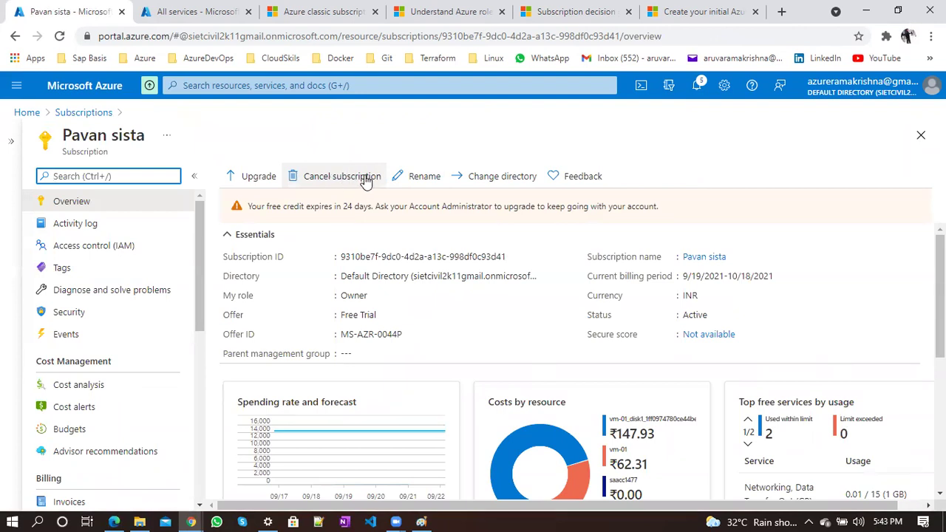
{"action": "left_click", "coordinate": [373, 140]}
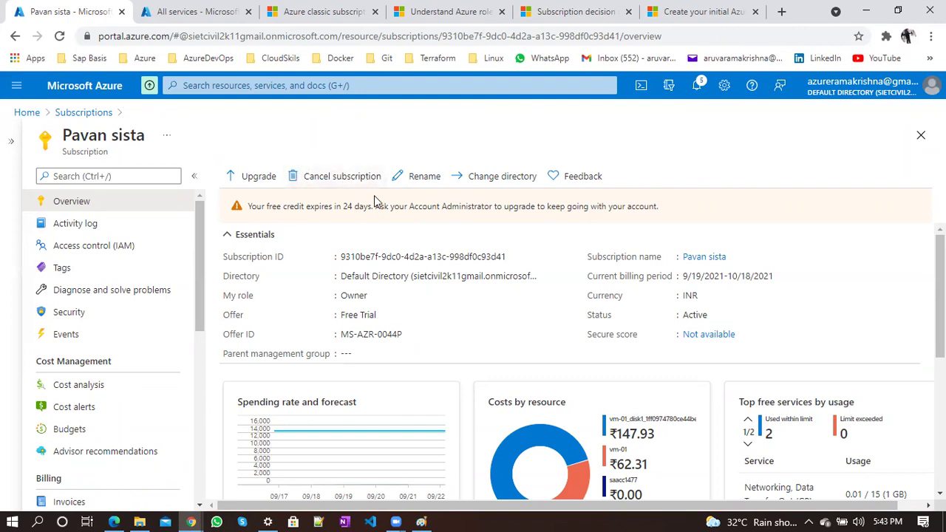
{"action": "scroll", "coordinate": [401, 328], "scroll_direction": "down", "scroll_amount": 3}
{"action": "scroll", "coordinate": [402, 328], "scroll_direction": "up", "scroll_amount": 3}
{"action": "left_click", "coordinate": [121, 224]}
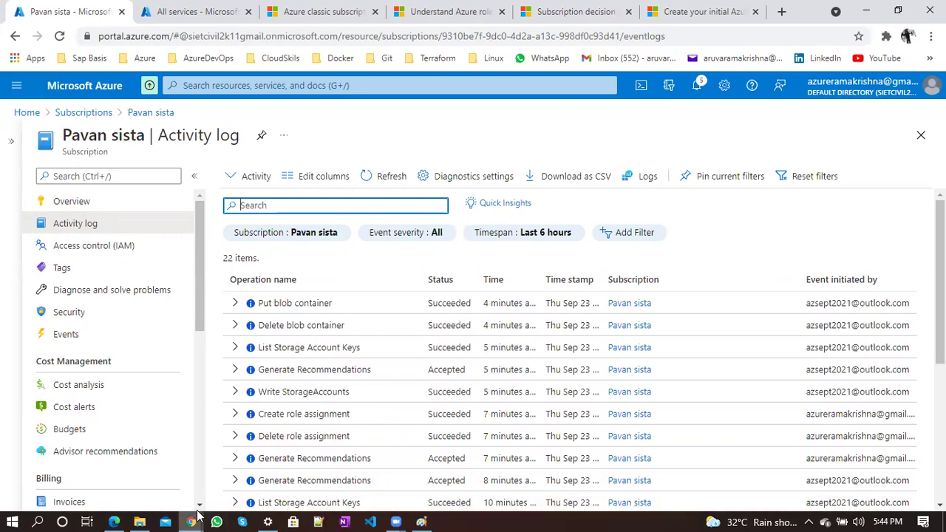
Switch to the guest's Incognito window showing azsept2021sa's containers, $logs and demo
{"action": "mouse_move", "coordinate": [193, 520]}
{"action": "left_click", "coordinate": [245, 468]}
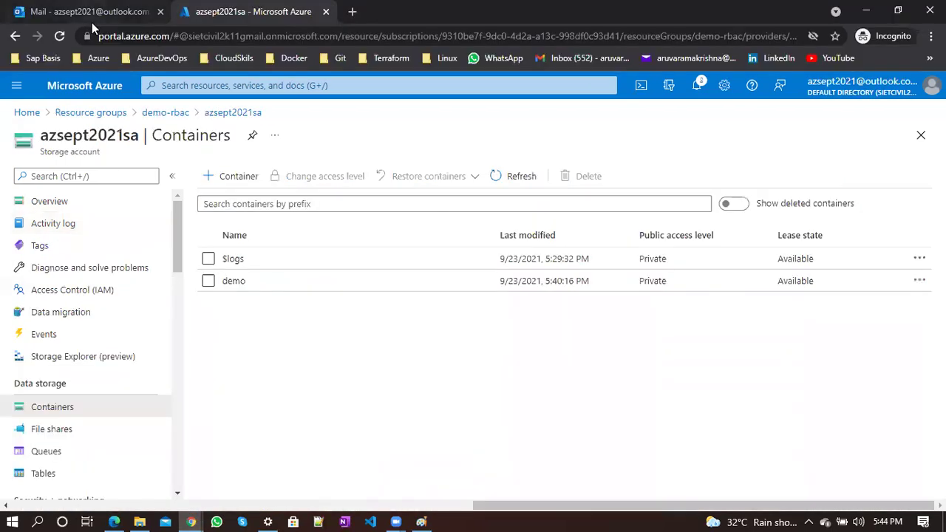
Open the latest Microsoft Invitations email in the Outlook inbox, then return to the Activity log
{"action": "left_click", "coordinate": [92, 22]}
{"action": "left_click", "coordinate": [238, 177]}
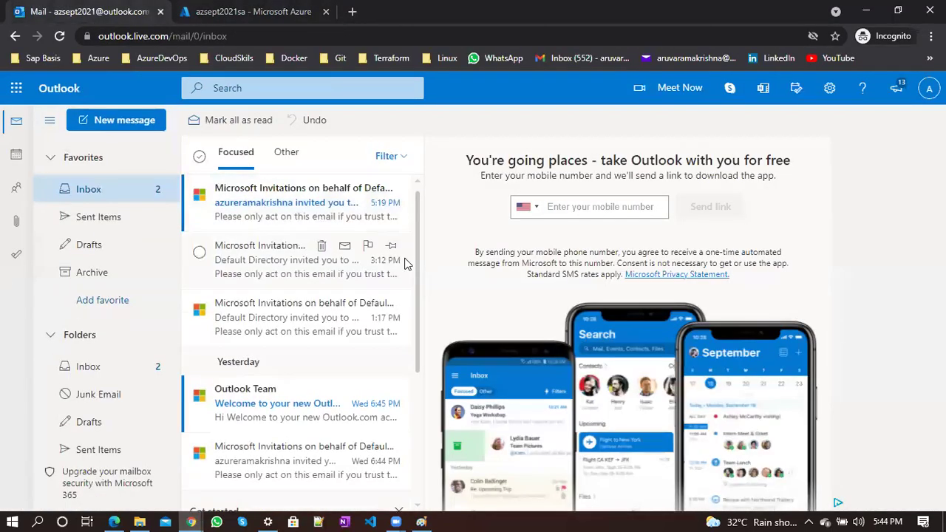
{"action": "left_click", "coordinate": [262, 223]}
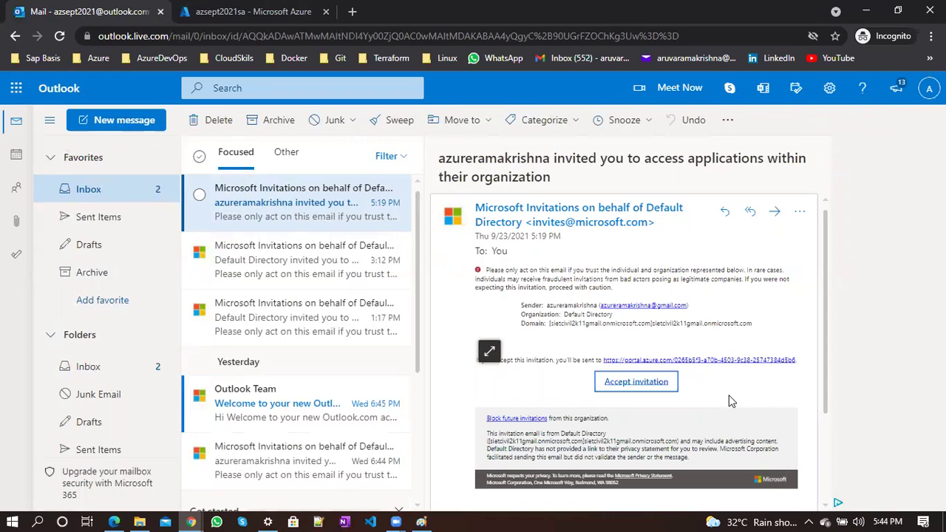
{"action": "key", "text": "alt+Tab"}
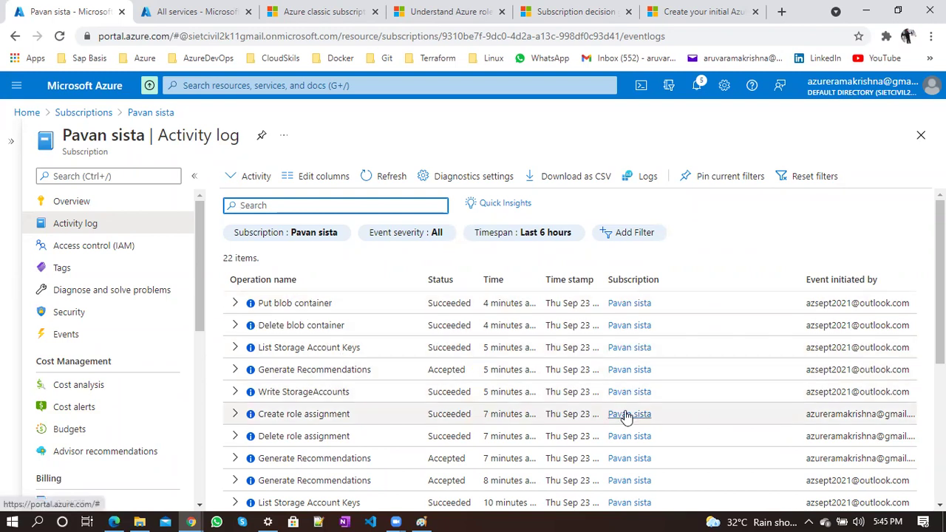
{"action": "scroll", "coordinate": [627, 416], "scroll_direction": "down", "scroll_amount": 1}
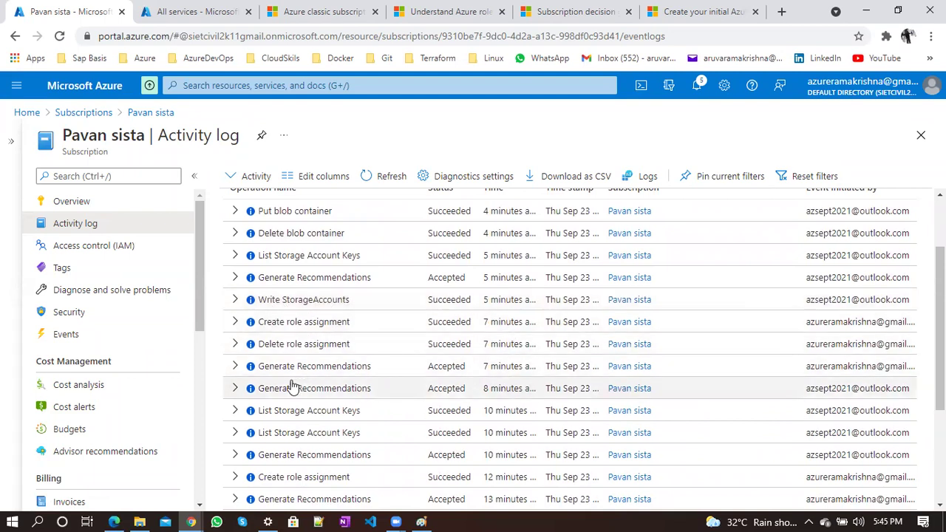
{"action": "scroll", "coordinate": [292, 388], "scroll_direction": "down", "scroll_amount": 1}
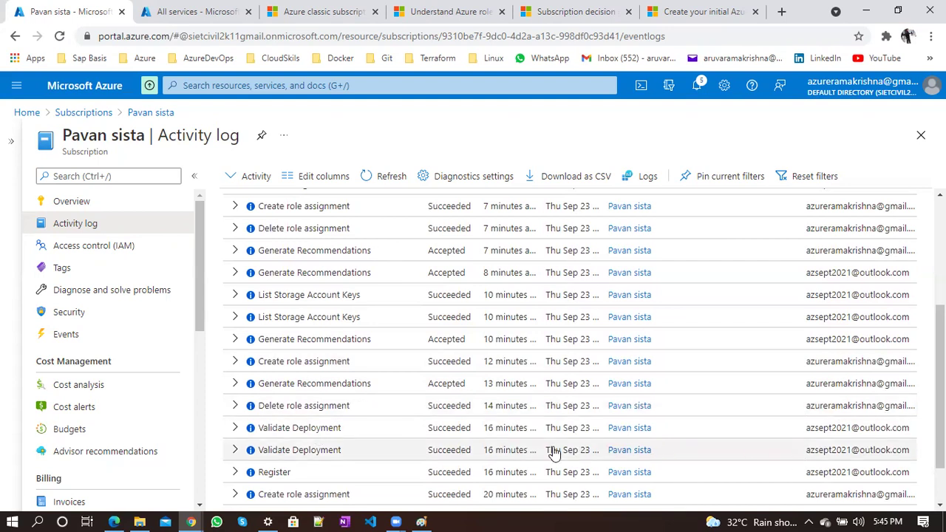
{"action": "scroll", "coordinate": [553, 452], "scroll_direction": "down", "scroll_amount": 1}
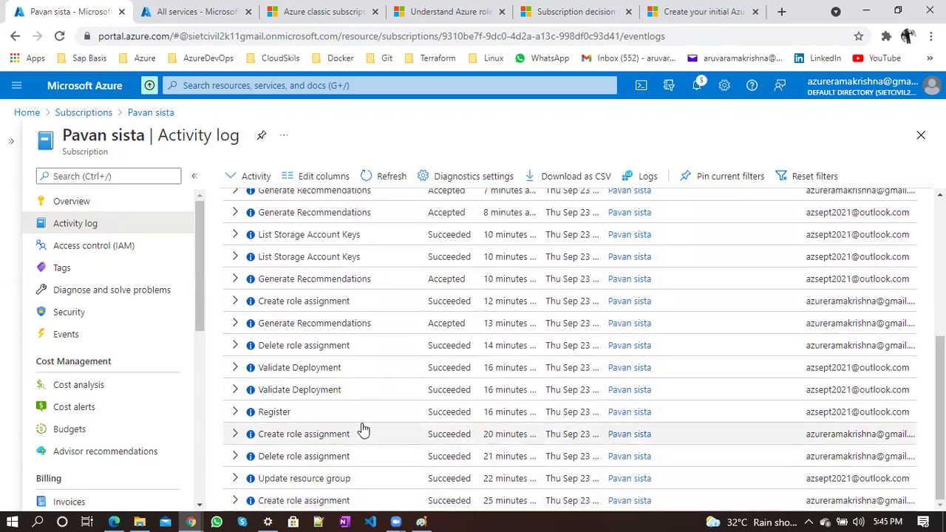
{"action": "scroll", "coordinate": [361, 433], "scroll_direction": "up", "scroll_amount": 5}
{"action": "scroll", "coordinate": [362, 429], "scroll_direction": "down", "scroll_amount": 5}
{"action": "scroll", "coordinate": [362, 429], "scroll_direction": "up", "scroll_amount": 5}
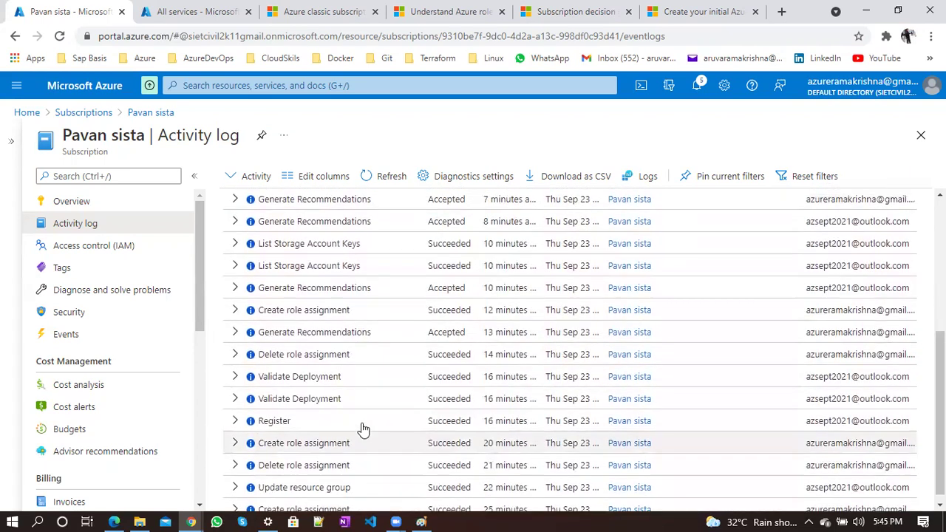
{"action": "scroll", "coordinate": [362, 430], "scroll_direction": "down", "scroll_amount": 5}
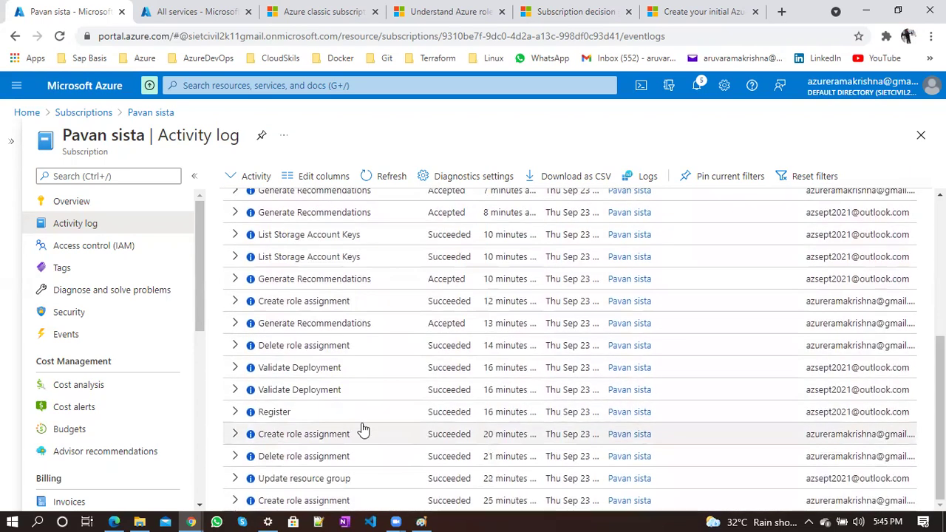
{"action": "scroll", "coordinate": [339, 370], "scroll_direction": "up", "scroll_amount": 5}
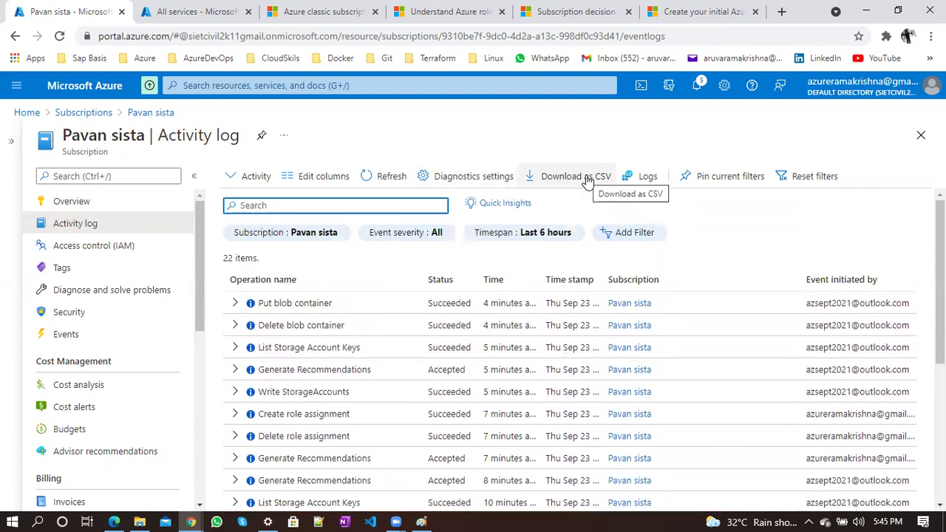
Show the subscription's roles list under Access control (IAM) and open its role definitions Learn more article
{"action": "left_click", "coordinate": [109, 245]}
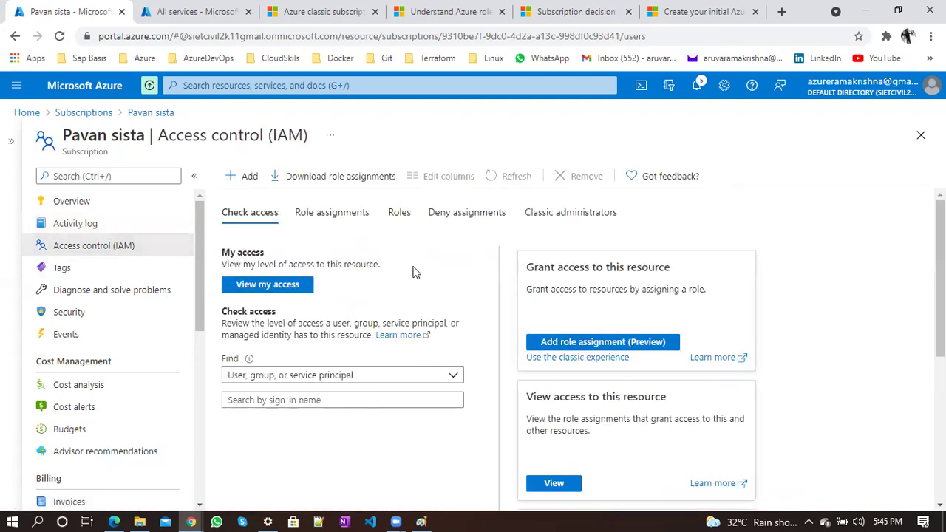
{"action": "left_click", "coordinate": [399, 214]}
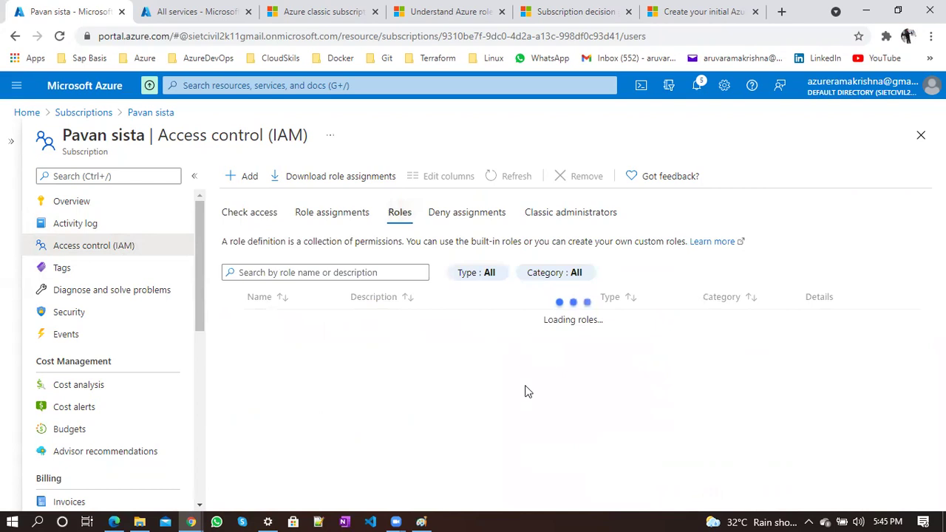
{"action": "left_click", "coordinate": [718, 242]}
{"action": "left_click", "coordinate": [271, 8]}
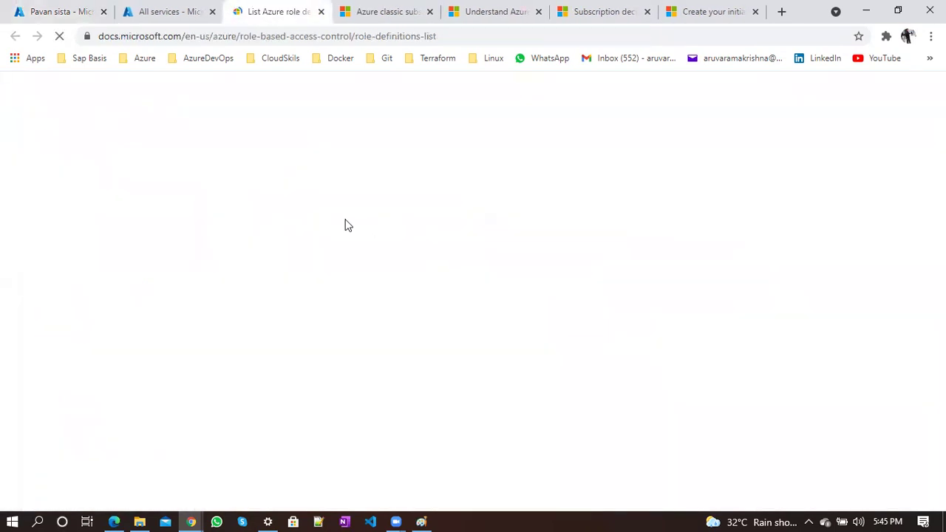
Close the unneeded All services tab and return to the roles list
{"action": "left_click", "coordinate": [160, 11]}
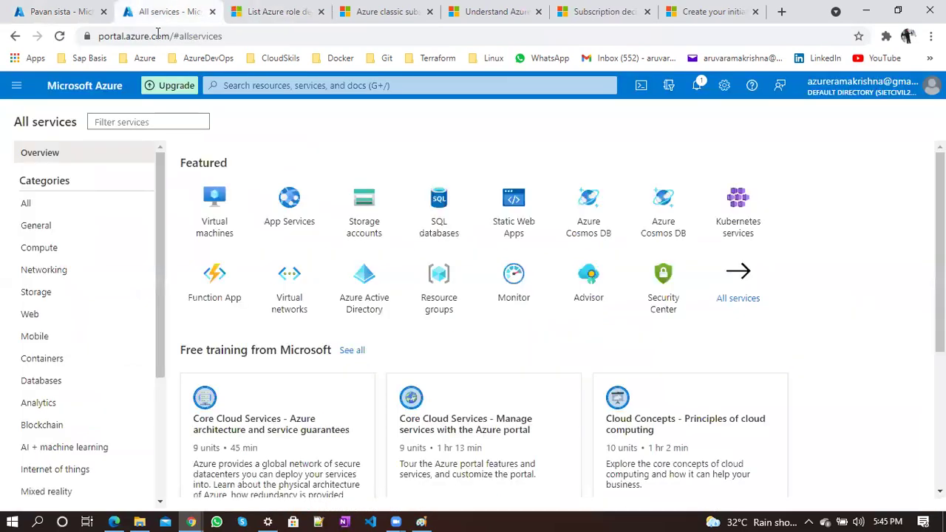
{"action": "left_click", "coordinate": [212, 11]}
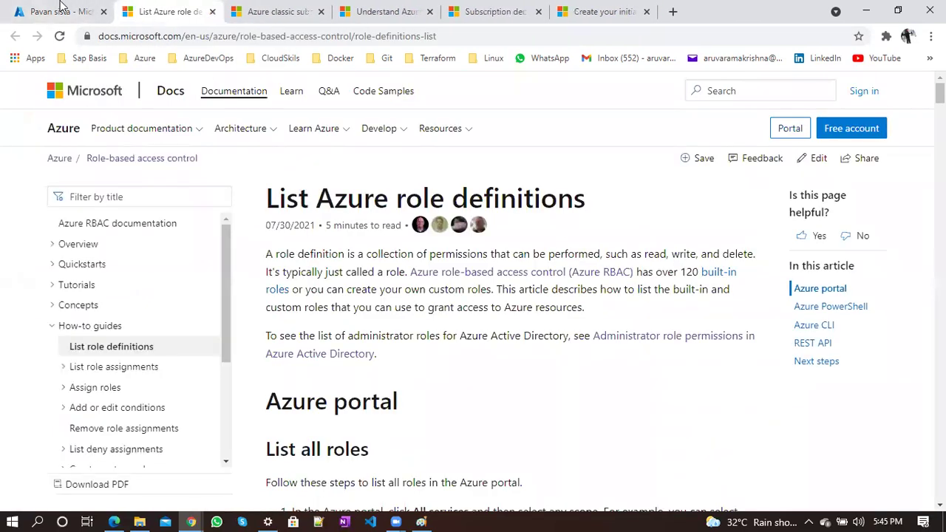
{"action": "left_click", "coordinate": [46, 6]}
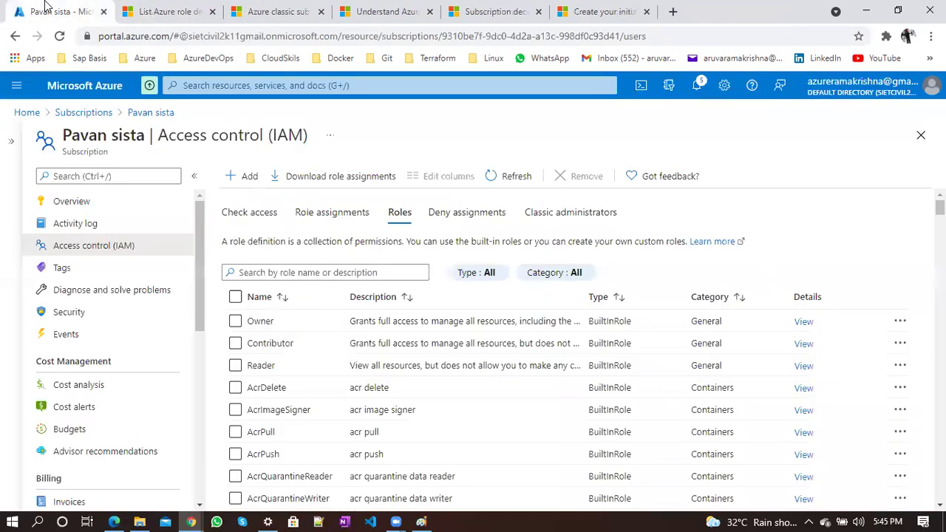
Highlight the built-in roles description, then move to the role definitions article
{"action": "triple_click", "coordinate": [273, 241]}
{"action": "double_click", "coordinate": [495, 243]}
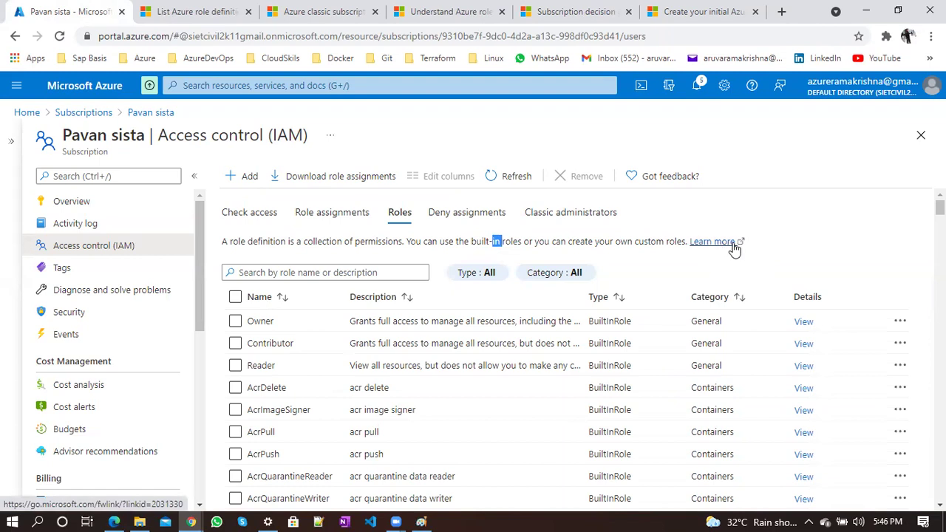
{"action": "left_click", "coordinate": [818, 244]}
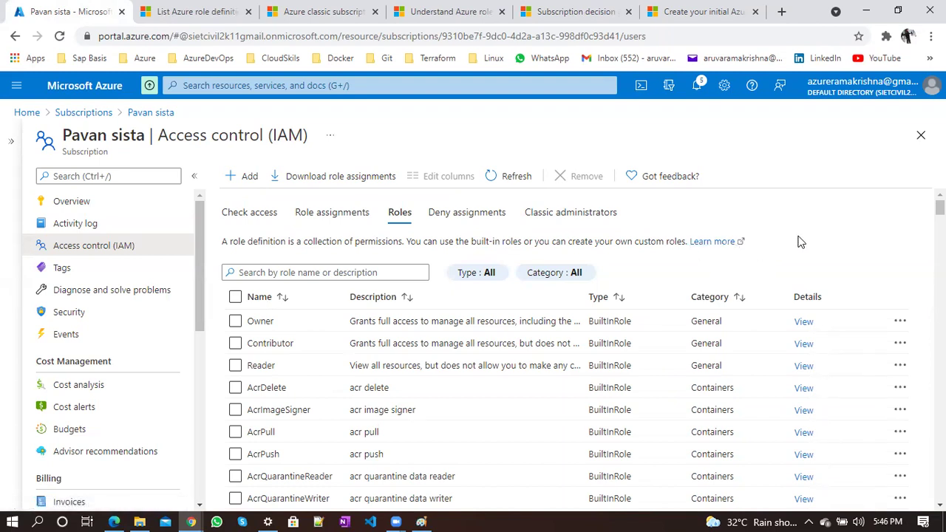
{"action": "left_click", "coordinate": [196, 9]}
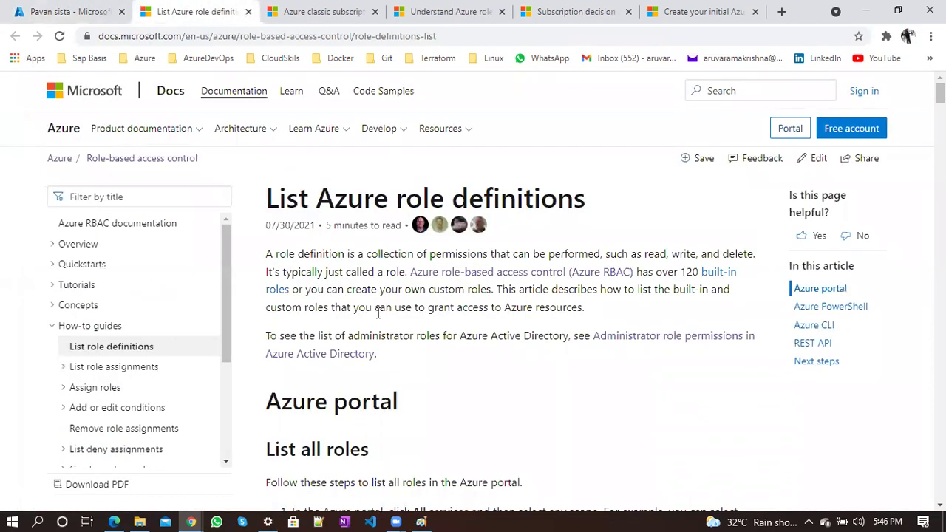
Read through the List Azure role definitions article and expand List role assignments in the navigation
{"action": "triple_click", "coordinate": [343, 196]}
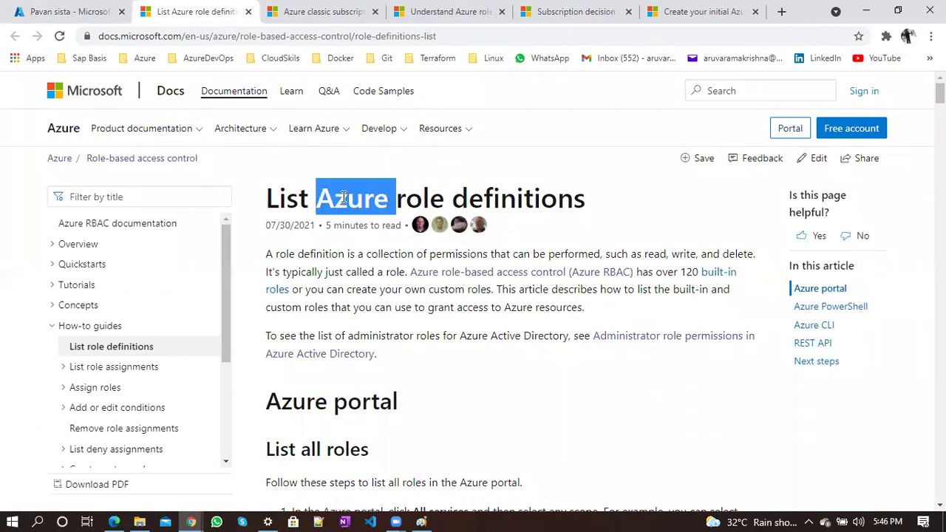
{"action": "left_click", "coordinate": [558, 336]}
{"action": "scroll", "coordinate": [558, 339], "scroll_direction": "down", "scroll_amount": 7}
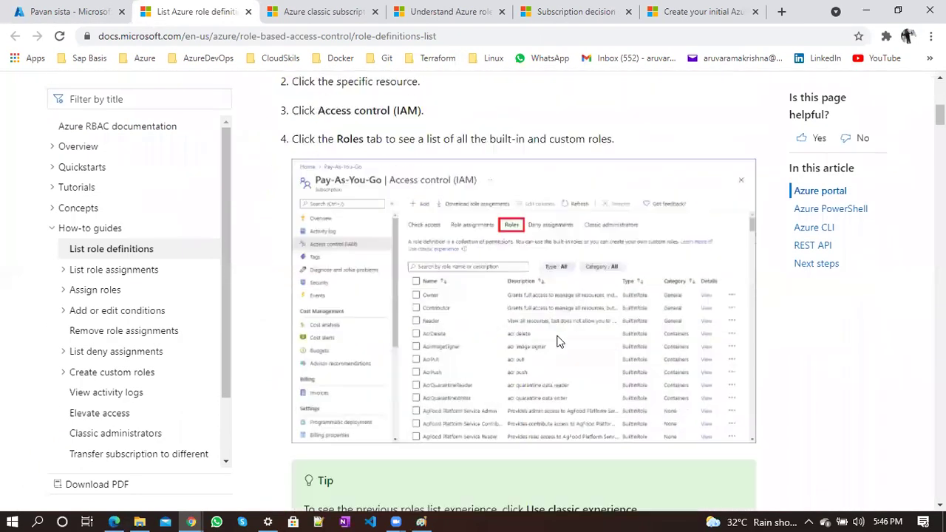
{"action": "scroll", "coordinate": [559, 341], "scroll_direction": "down", "scroll_amount": 1}
{"action": "scroll", "coordinate": [506, 351], "scroll_direction": "down", "scroll_amount": 5}
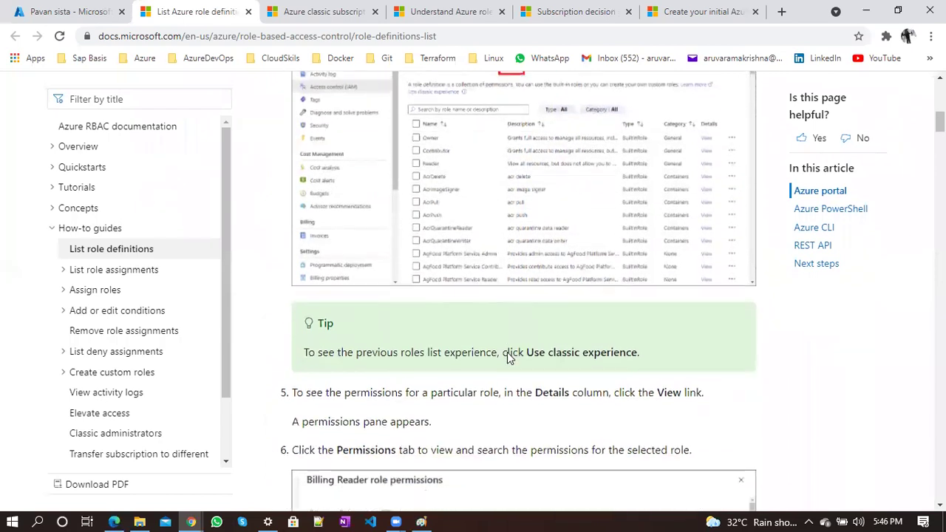
{"action": "scroll", "coordinate": [507, 352], "scroll_direction": "up", "scroll_amount": 1}
{"action": "scroll", "coordinate": [507, 352], "scroll_direction": "up", "scroll_amount": 4}
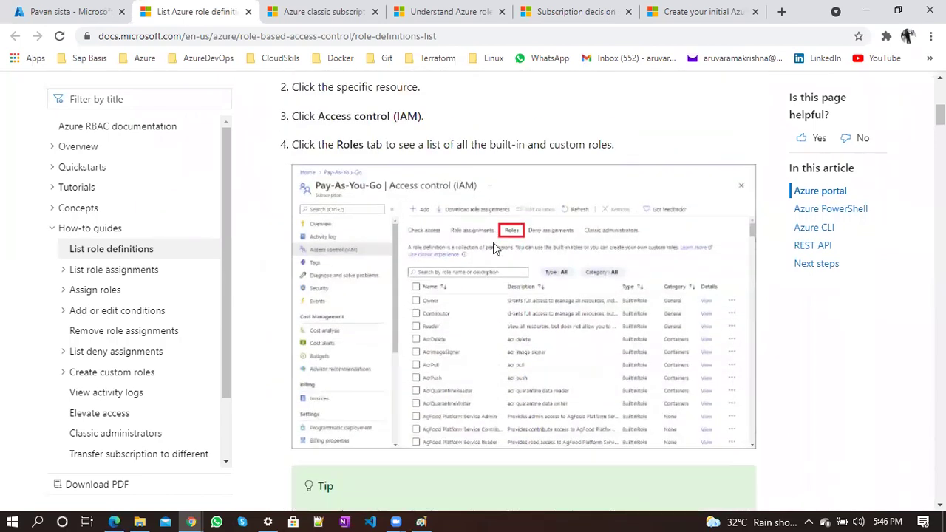
{"action": "scroll", "coordinate": [527, 428], "scroll_direction": "down", "scroll_amount": 7}
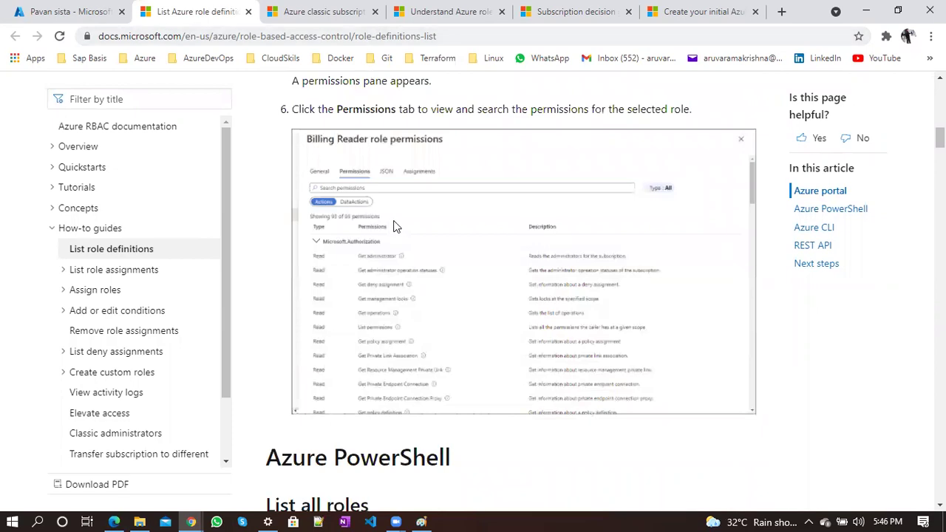
{"action": "scroll", "coordinate": [388, 261], "scroll_direction": "down", "scroll_amount": 12}
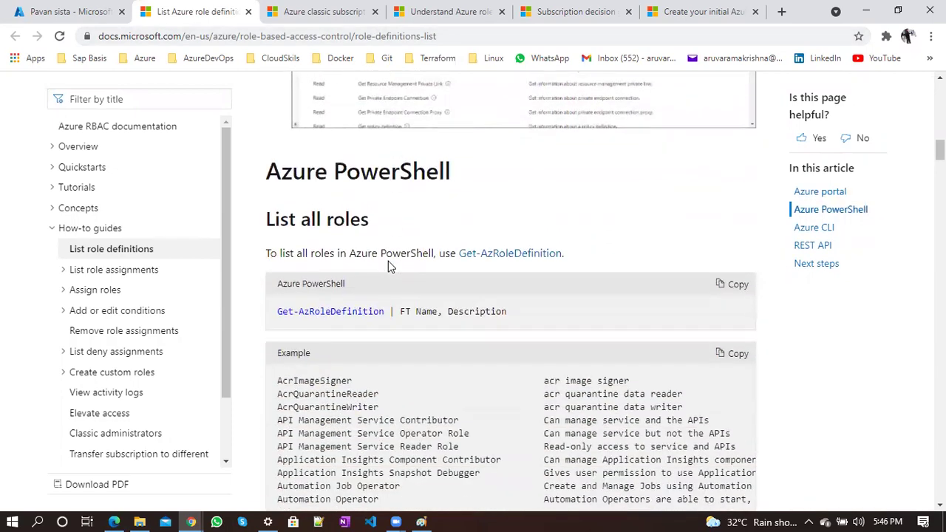
{"action": "scroll", "coordinate": [388, 262], "scroll_direction": "down", "scroll_amount": 15}
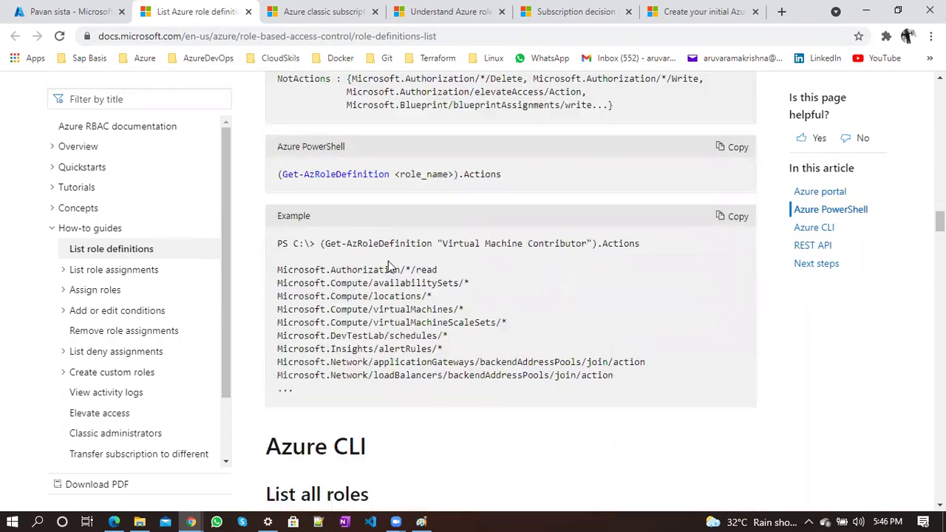
{"action": "left_click", "coordinate": [70, 270]}
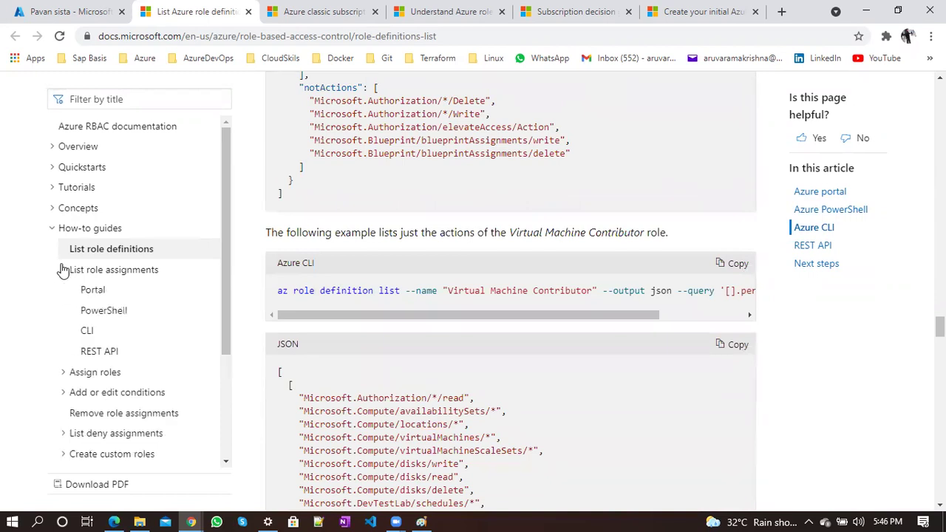
Open the List role assignments portal guide and read down to Recommended content
{"action": "left_click", "coordinate": [92, 290]}
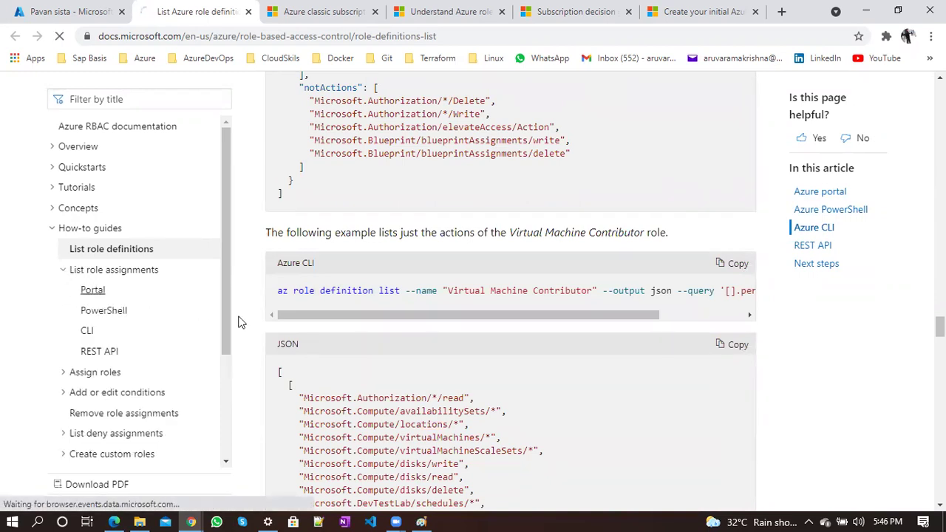
{"action": "scroll", "coordinate": [394, 355], "scroll_direction": "down", "scroll_amount": 10}
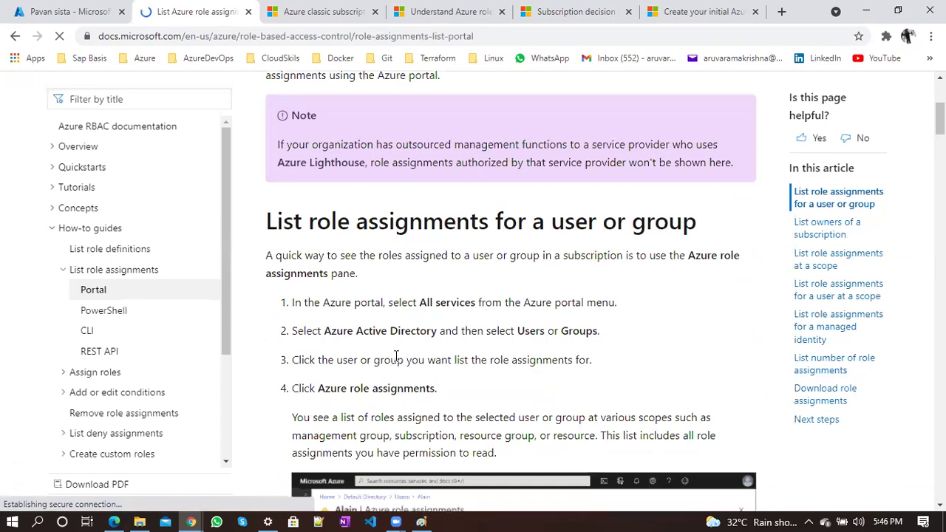
{"action": "scroll", "coordinate": [394, 355], "scroll_direction": "down", "scroll_amount": 4}
{"action": "scroll", "coordinate": [395, 354], "scroll_direction": "down", "scroll_amount": 3}
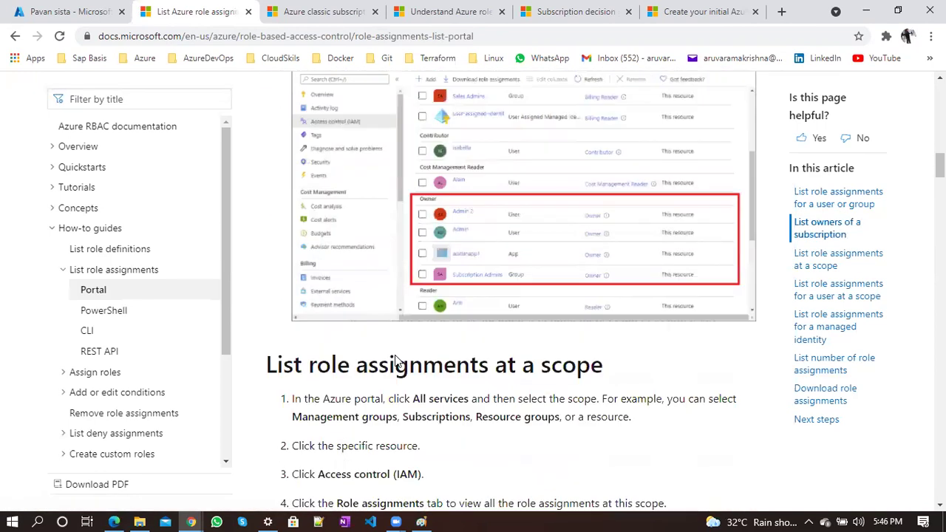
{"action": "scroll", "coordinate": [394, 355], "scroll_direction": "up", "scroll_amount": 1}
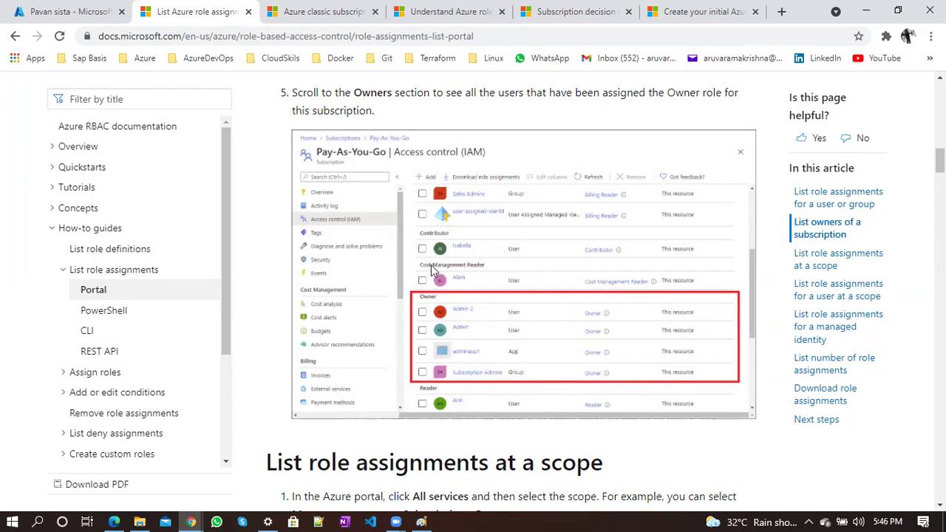
{"action": "scroll", "coordinate": [455, 389], "scroll_direction": "down", "scroll_amount": 15}
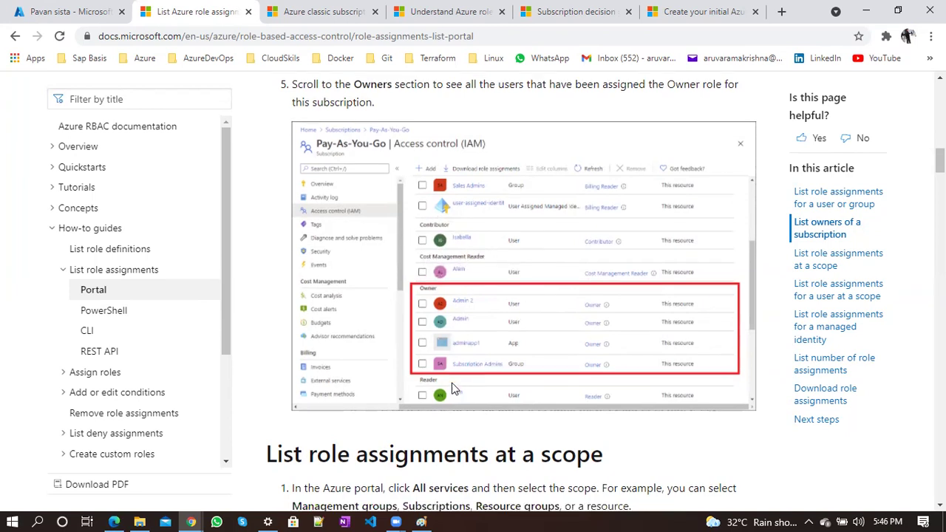
{"action": "scroll", "coordinate": [454, 390], "scroll_direction": "down", "scroll_amount": 15}
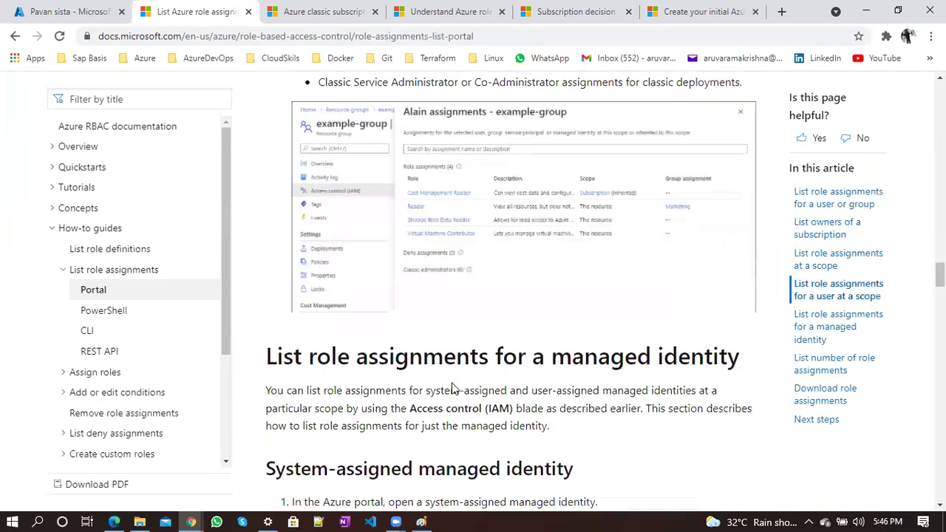
{"action": "scroll", "coordinate": [454, 390], "scroll_direction": "down", "scroll_amount": 15}
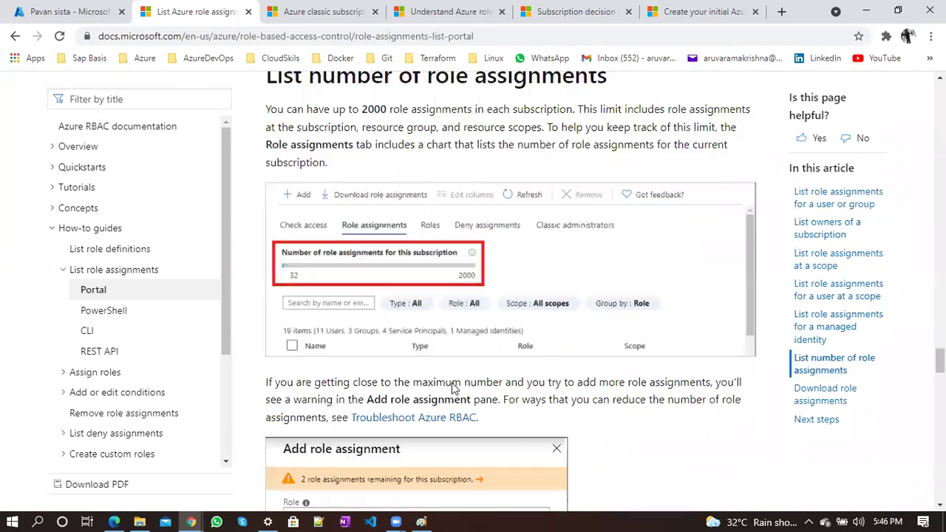
{"action": "scroll", "coordinate": [451, 382], "scroll_direction": "down", "scroll_amount": 12}
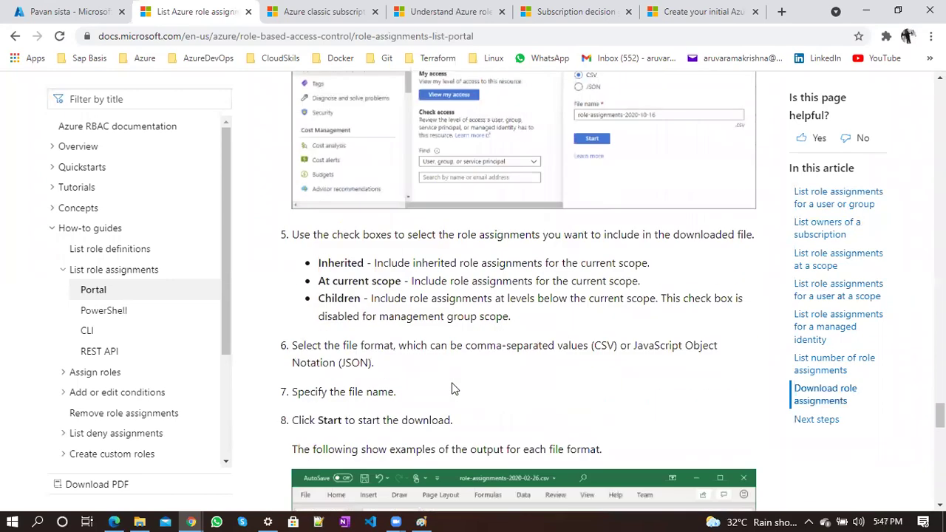
{"action": "scroll", "coordinate": [454, 389], "scroll_direction": "down", "scroll_amount": 6}
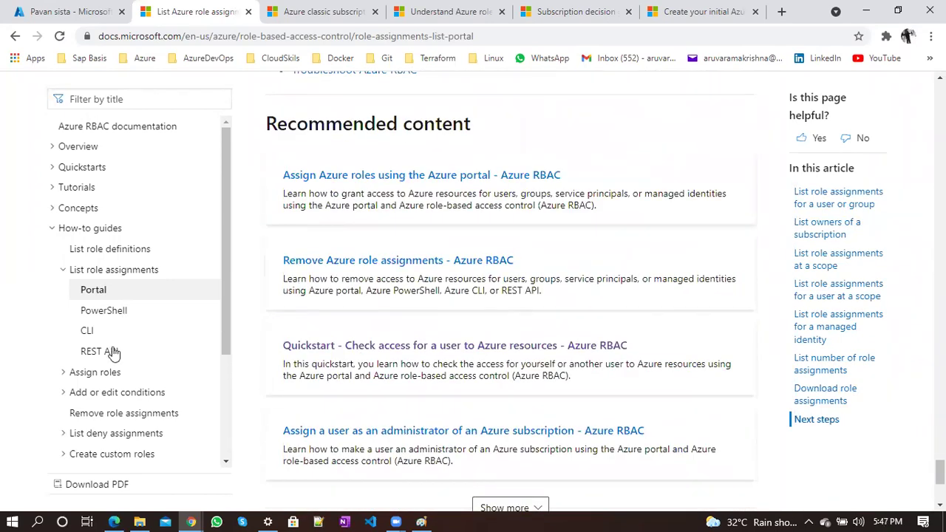
Expand the Assign roles and Concepts sections of the documentation contents
{"action": "left_click", "coordinate": [90, 373]}
{"action": "scroll", "coordinate": [90, 374], "scroll_direction": "down", "scroll_amount": 5}
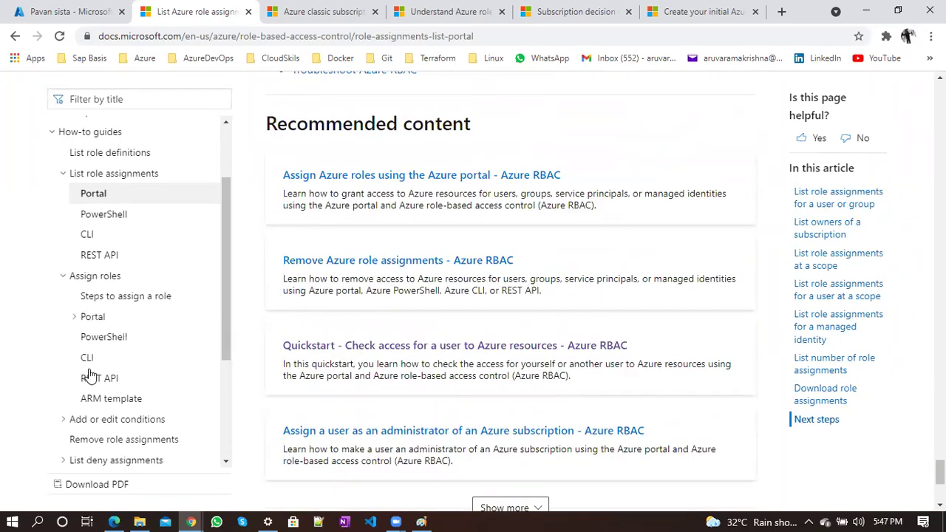
{"action": "scroll", "coordinate": [86, 370], "scroll_direction": "up", "scroll_amount": 5}
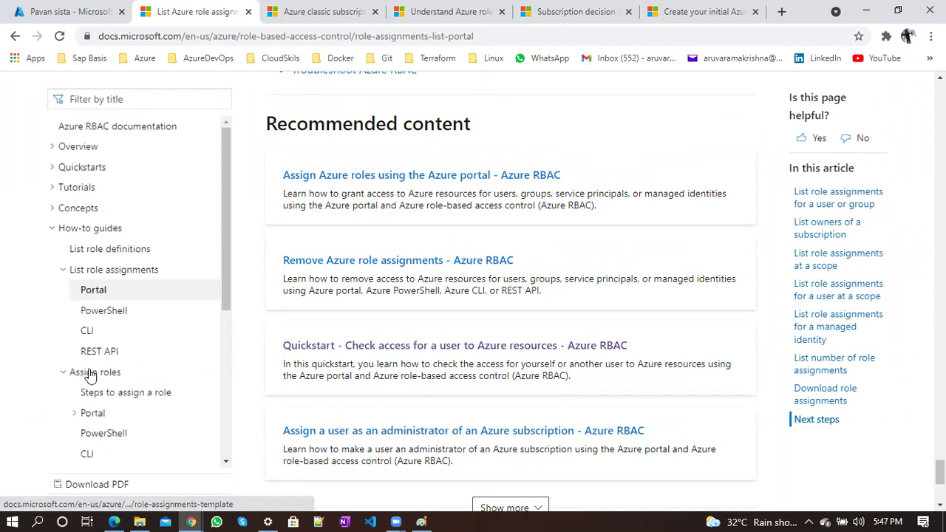
{"action": "left_click", "coordinate": [53, 210]}
Open List role definitions and follow its link to the Azure built-in roles reference
{"action": "left_click", "coordinate": [122, 389]}
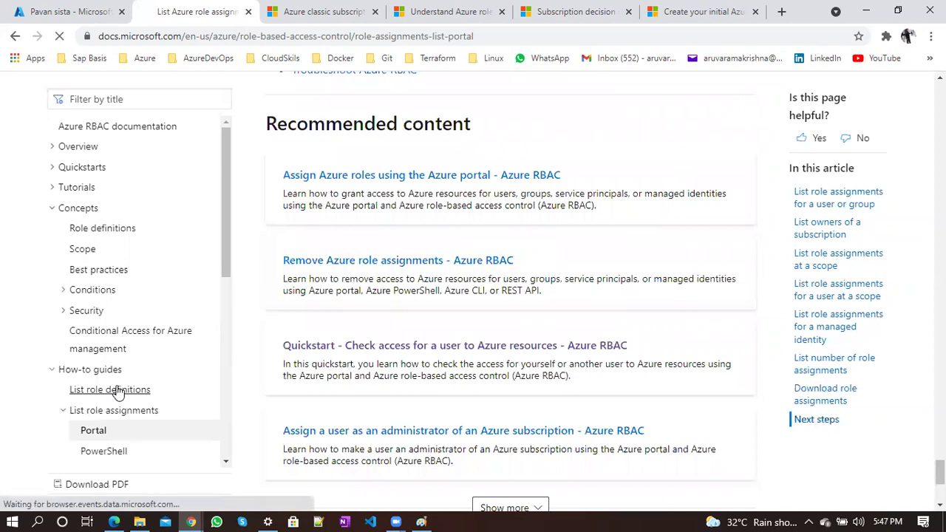
{"action": "scroll", "coordinate": [424, 422], "scroll_direction": "down", "scroll_amount": 5}
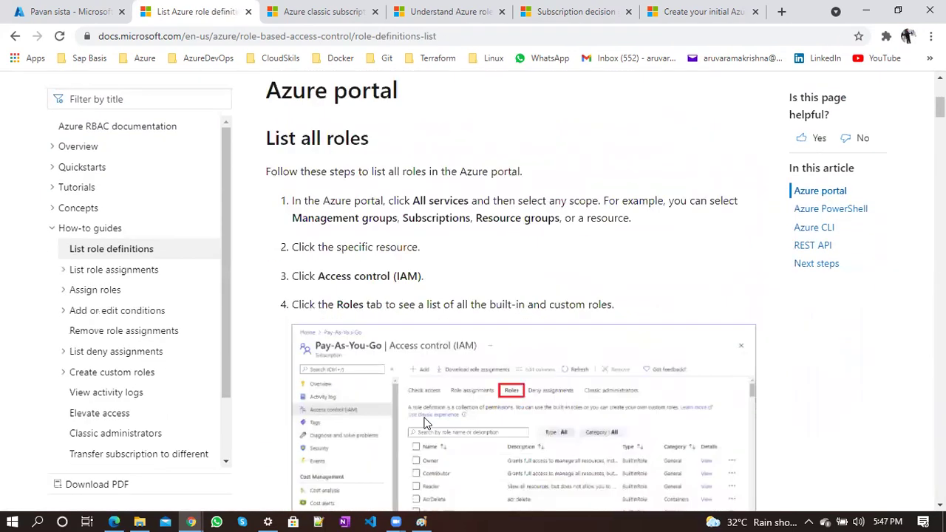
{"action": "scroll", "coordinate": [425, 422], "scroll_direction": "up", "scroll_amount": 4}
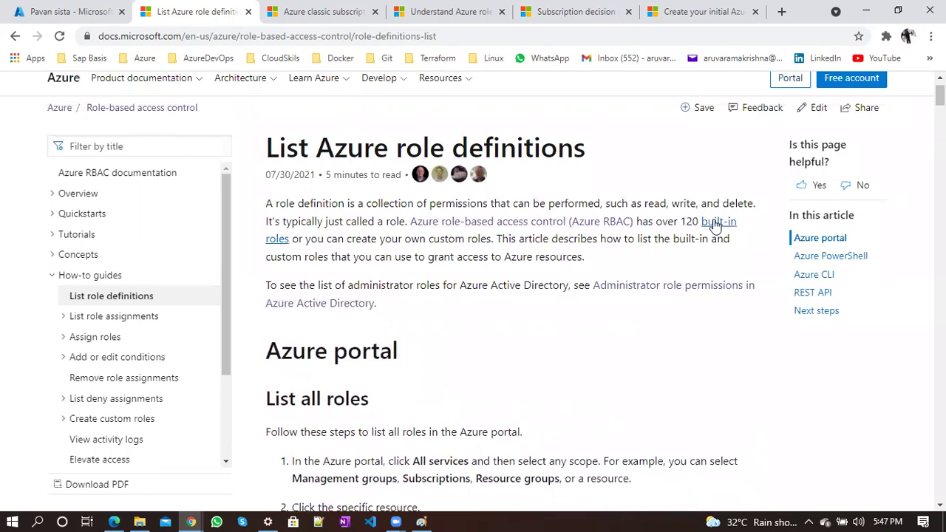
{"action": "left_click", "coordinate": [713, 225]}
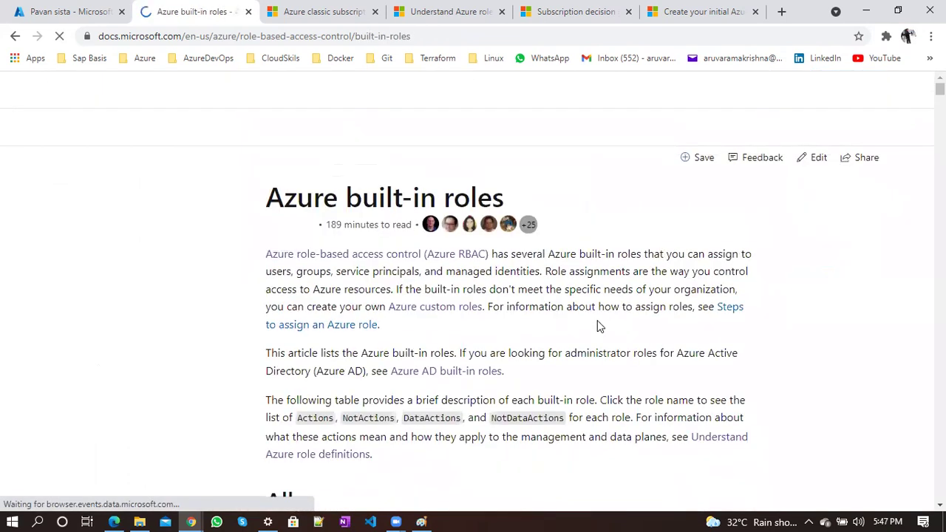
{"action": "scroll", "coordinate": [597, 326], "scroll_direction": "down", "scroll_amount": 4}
{"action": "scroll", "coordinate": [467, 303], "scroll_direction": "down", "scroll_amount": 2}
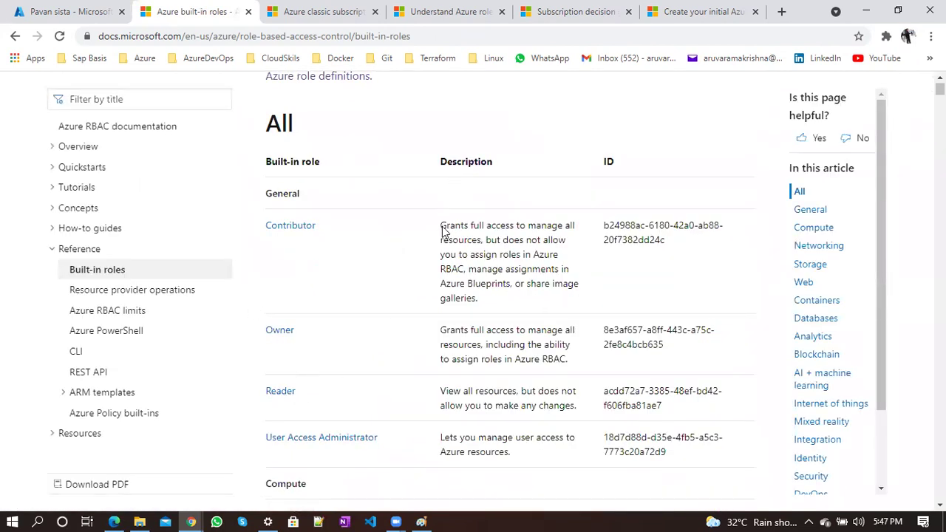
Scroll the built-in roles table, highlighting the Compute and Networking category headings
{"action": "left_click_drag", "start_coordinate": [511, 338], "coordinate": [296, 214]}
{"action": "scroll", "coordinate": [510, 340], "scroll_direction": "down", "scroll_amount": 3}
{"action": "left_click", "coordinate": [508, 342]}
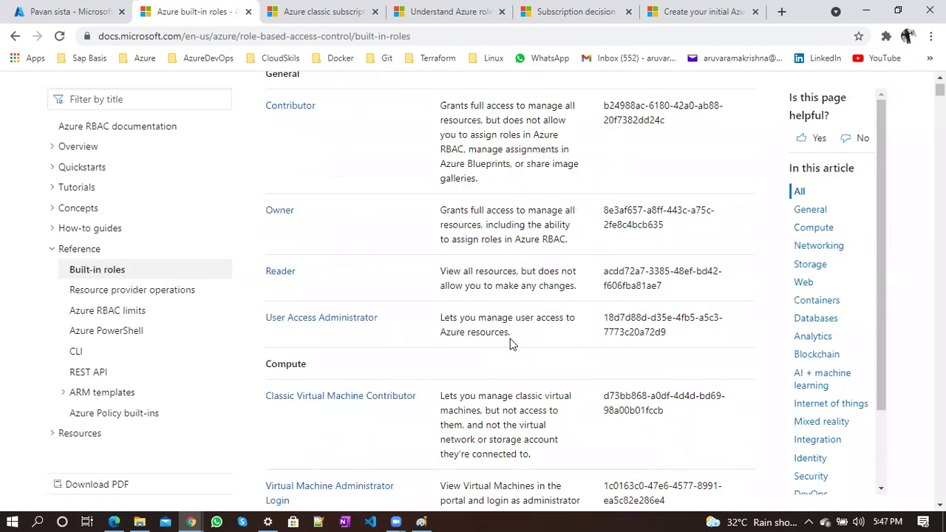
{"action": "scroll", "coordinate": [509, 344], "scroll_direction": "down", "scroll_amount": 1}
{"action": "double_click", "coordinate": [283, 229]}
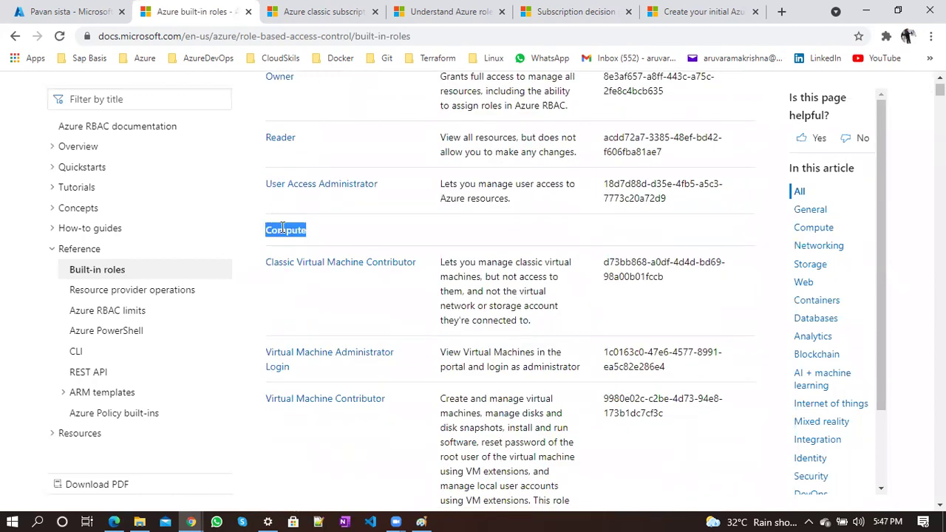
{"action": "scroll", "coordinate": [458, 323], "scroll_direction": "down", "scroll_amount": 1}
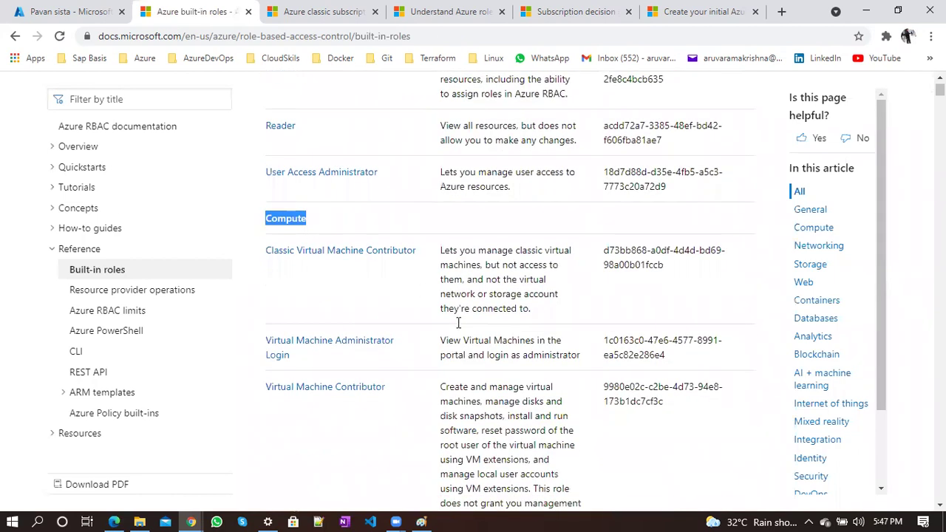
{"action": "left_click", "coordinate": [467, 238]}
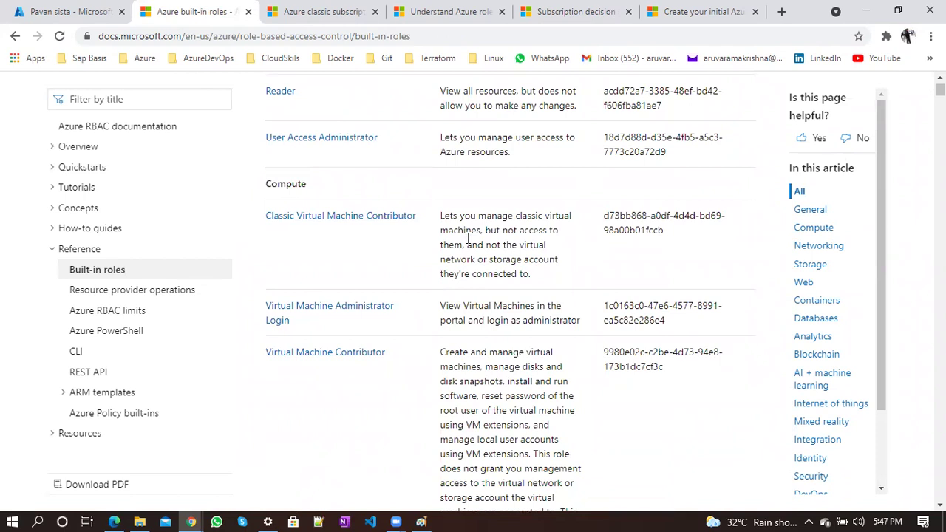
{"action": "double_click", "coordinate": [293, 183]}
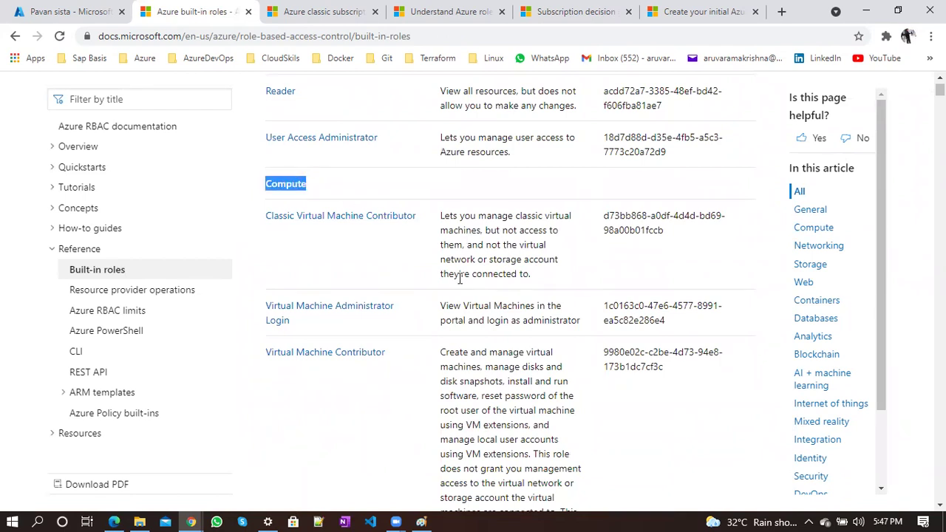
{"action": "scroll", "coordinate": [459, 277], "scroll_direction": "down", "scroll_amount": 5}
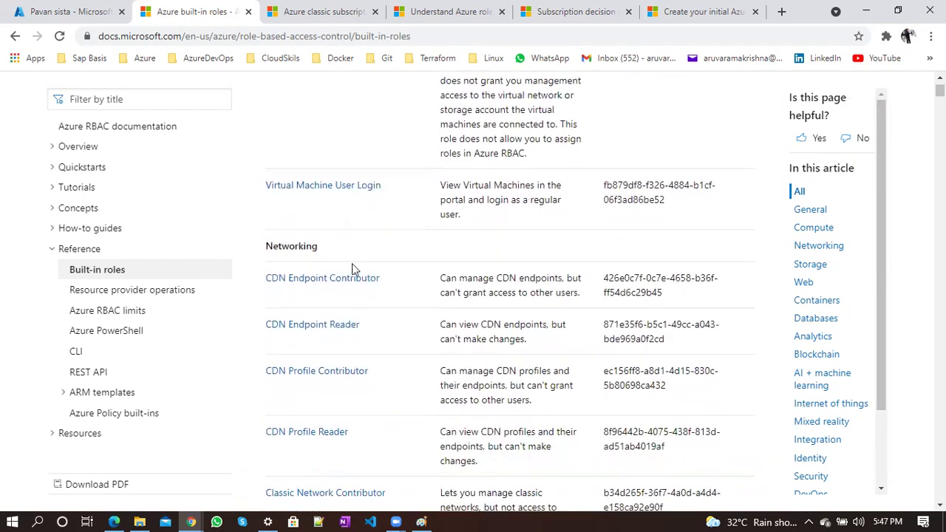
{"action": "double_click", "coordinate": [298, 252]}
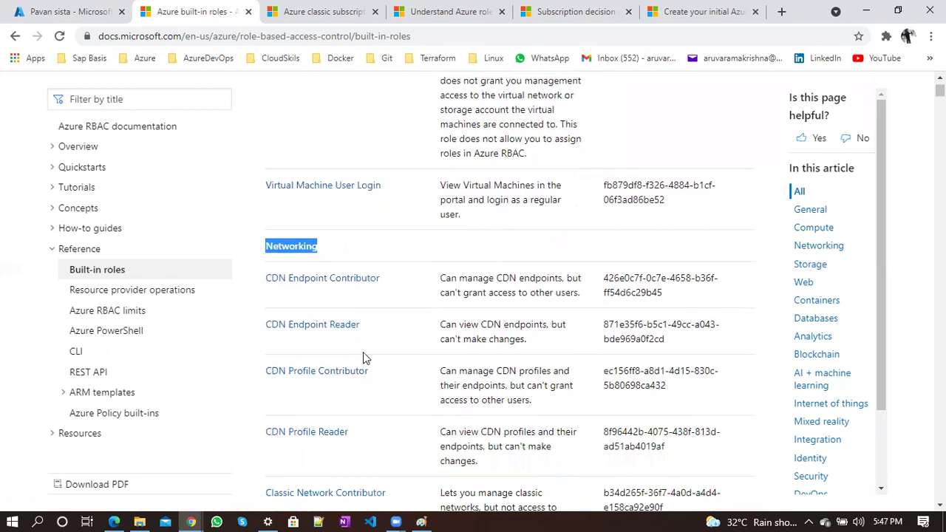
{"action": "scroll", "coordinate": [363, 354], "scroll_direction": "down", "scroll_amount": 1}
{"action": "left_click", "coordinate": [380, 406]}
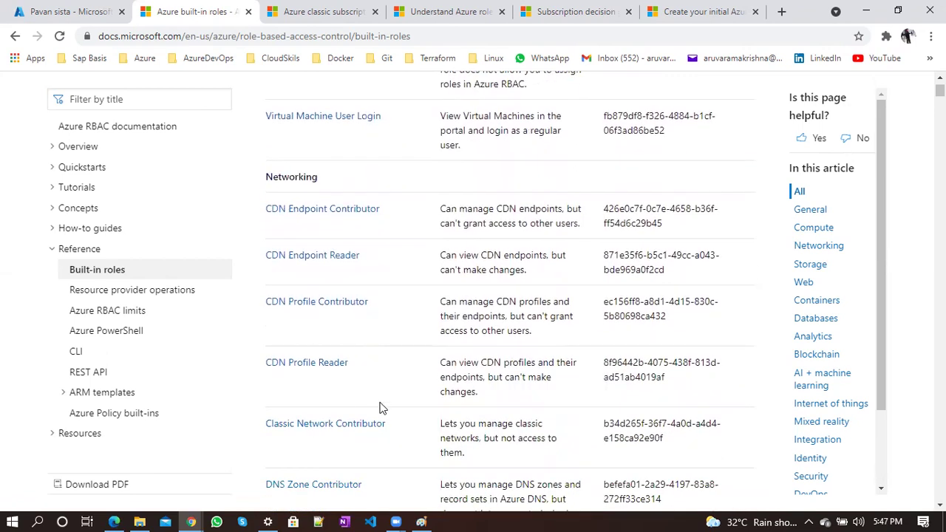
Continue through the table, highlighting the Storage heading and scrolling on to Monitoring
{"action": "scroll", "coordinate": [380, 406], "scroll_direction": "down", "scroll_amount": 3}
{"action": "scroll", "coordinate": [385, 343], "scroll_direction": "down", "scroll_amount": 1}
{"action": "scroll", "coordinate": [386, 344], "scroll_direction": "down", "scroll_amount": 7}
{"action": "scroll", "coordinate": [385, 344], "scroll_direction": "up", "scroll_amount": 1}
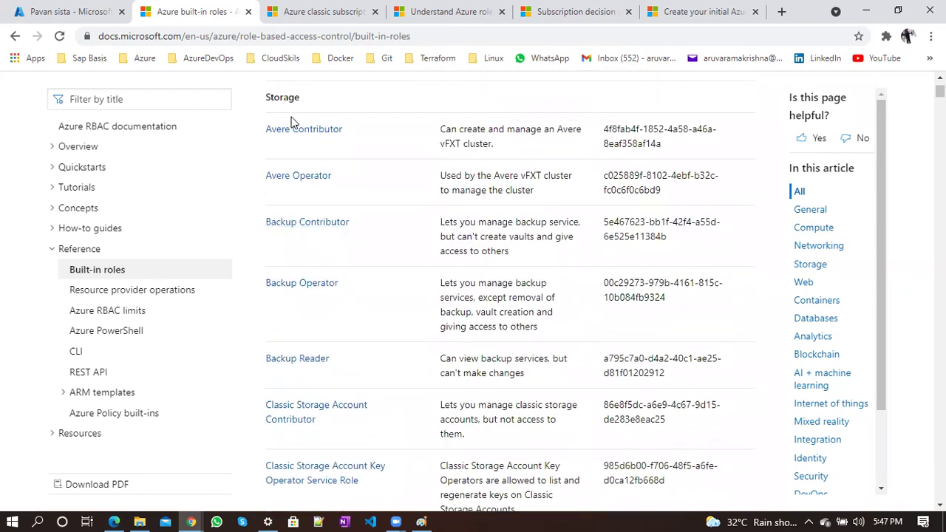
{"action": "double_click", "coordinate": [291, 97]}
{"action": "left_click", "coordinate": [382, 248]}
{"action": "scroll", "coordinate": [382, 248], "scroll_direction": "down", "scroll_amount": 10}
{"action": "scroll", "coordinate": [382, 248], "scroll_direction": "down", "scroll_amount": 20}
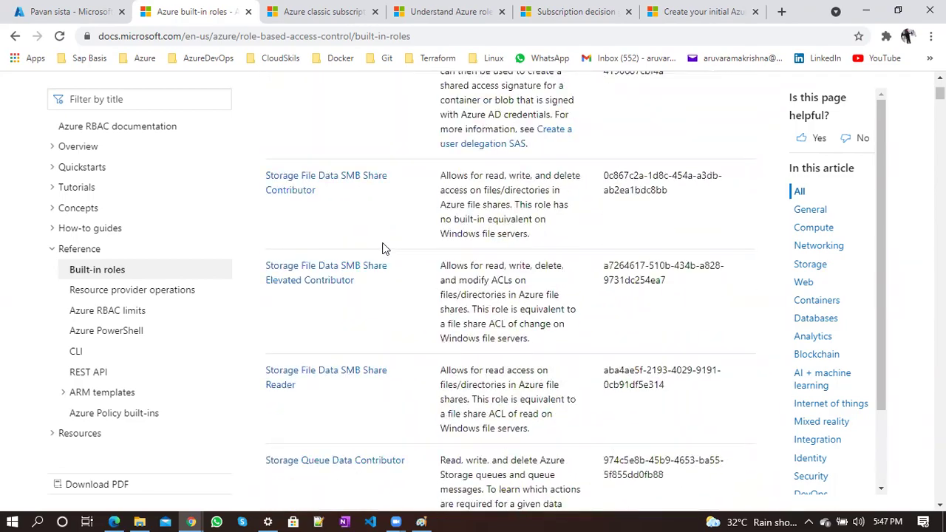
{"action": "scroll", "coordinate": [382, 248], "scroll_direction": "down", "scroll_amount": 20}
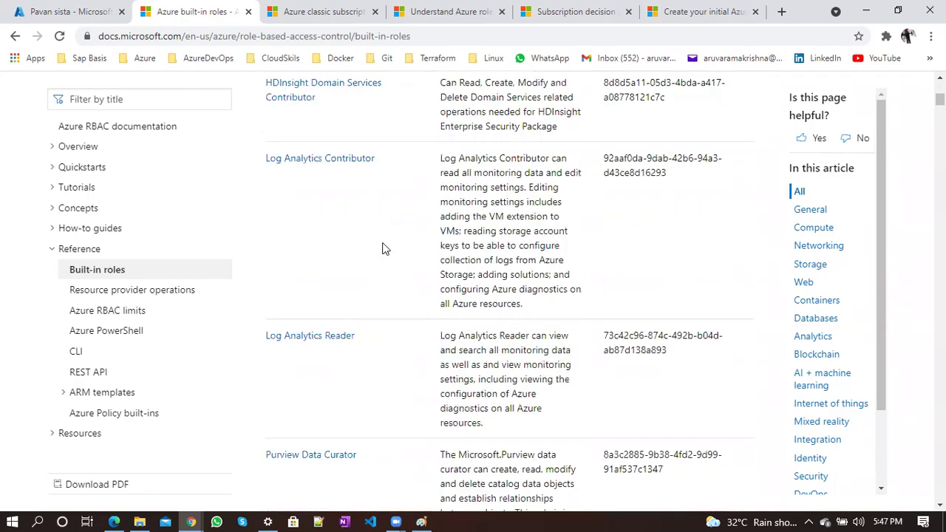
{"action": "scroll", "coordinate": [382, 248], "scroll_direction": "down", "scroll_amount": 20}
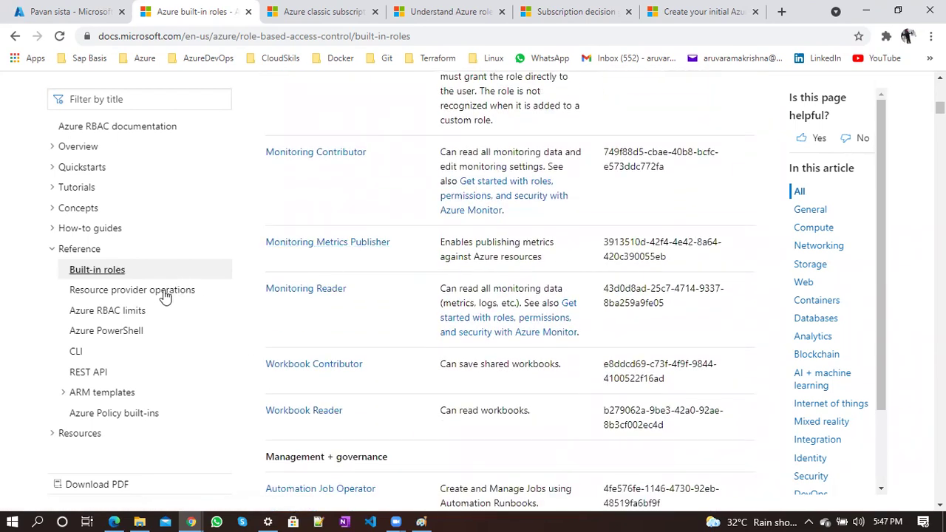
Return to the portal's roles list and highlight BuiltInRole for Owner, Contributor and Reader
{"action": "left_click", "coordinate": [73, 11]}
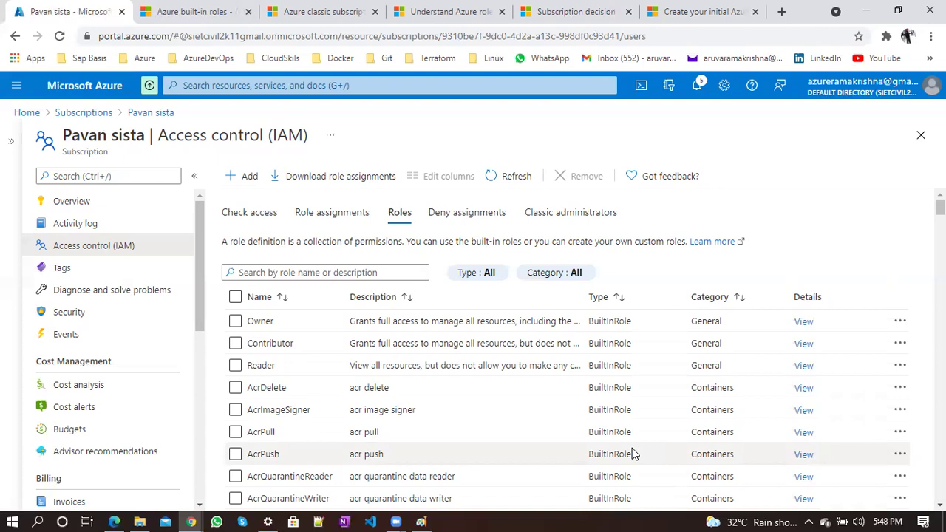
{"action": "scroll", "coordinate": [296, 432], "scroll_direction": "down", "scroll_amount": 5}
{"action": "scroll", "coordinate": [293, 432], "scroll_direction": "down", "scroll_amount": 5}
{"action": "scroll", "coordinate": [293, 433], "scroll_direction": "up", "scroll_amount": 15}
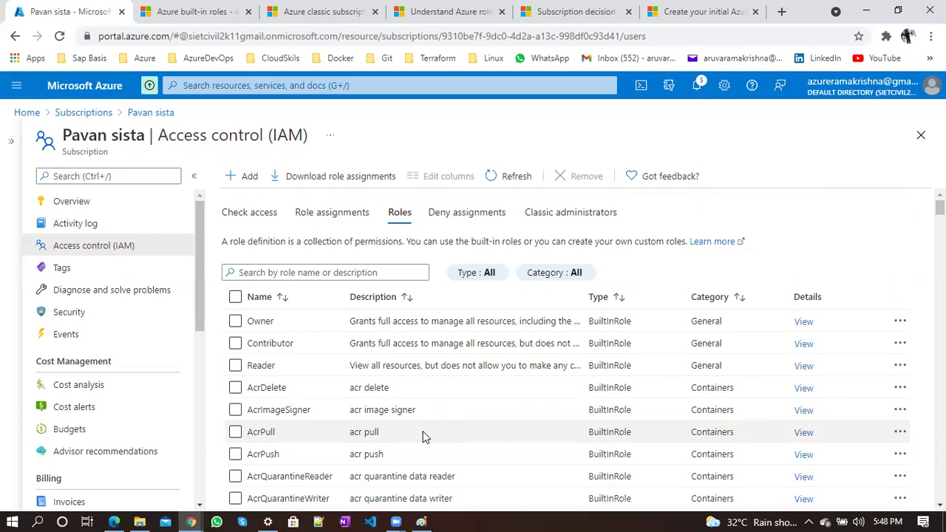
{"action": "double_click", "coordinate": [609, 322]}
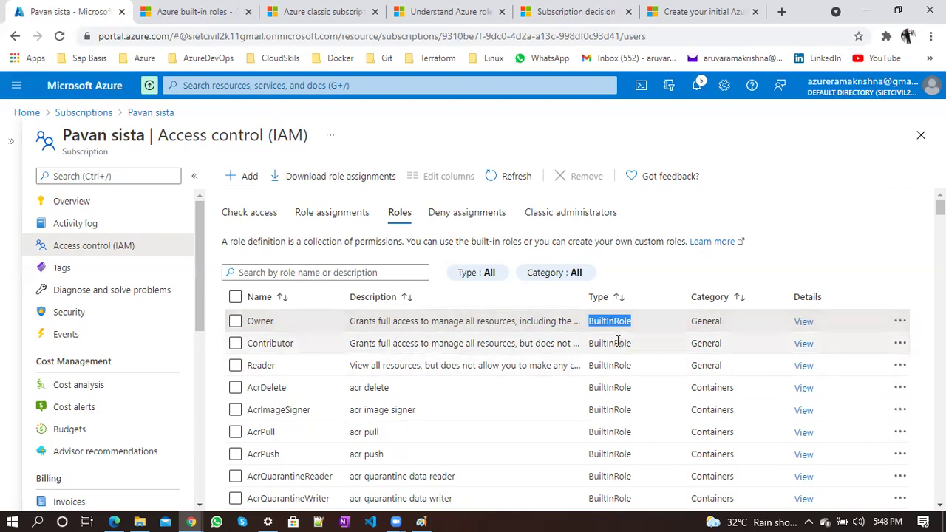
{"action": "double_click", "coordinate": [616, 343]}
{"action": "double_click", "coordinate": [600, 365]}
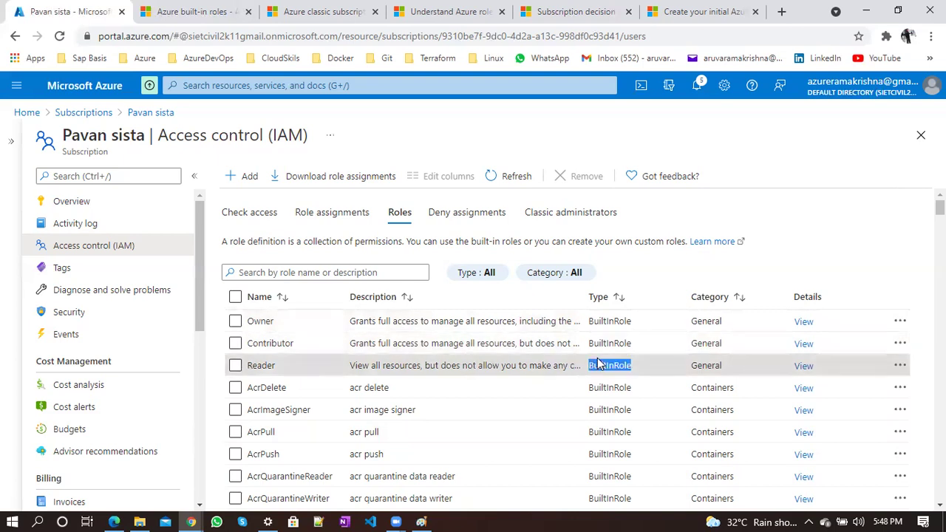
Open the Reader role's details and scroll through its permissions
{"action": "left_click", "coordinate": [802, 365]}
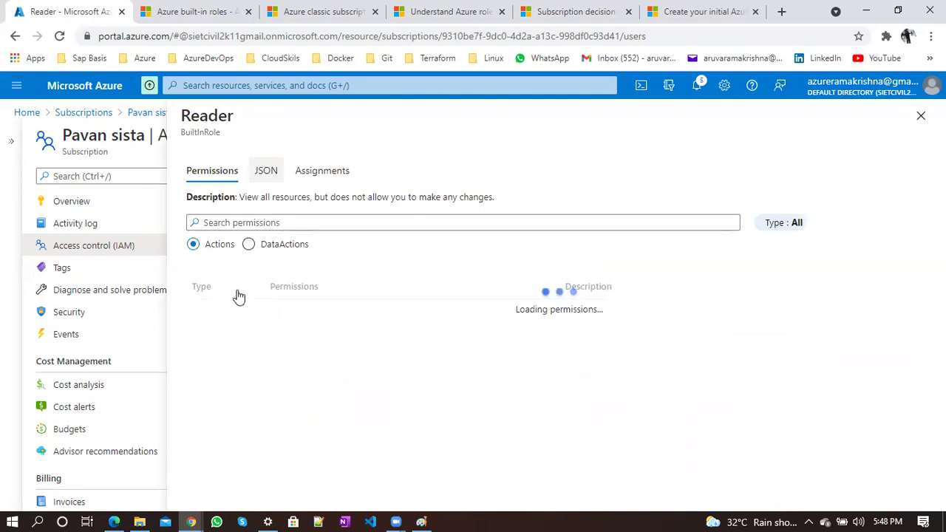
{"action": "scroll", "coordinate": [307, 477], "scroll_direction": "down", "scroll_amount": 1}
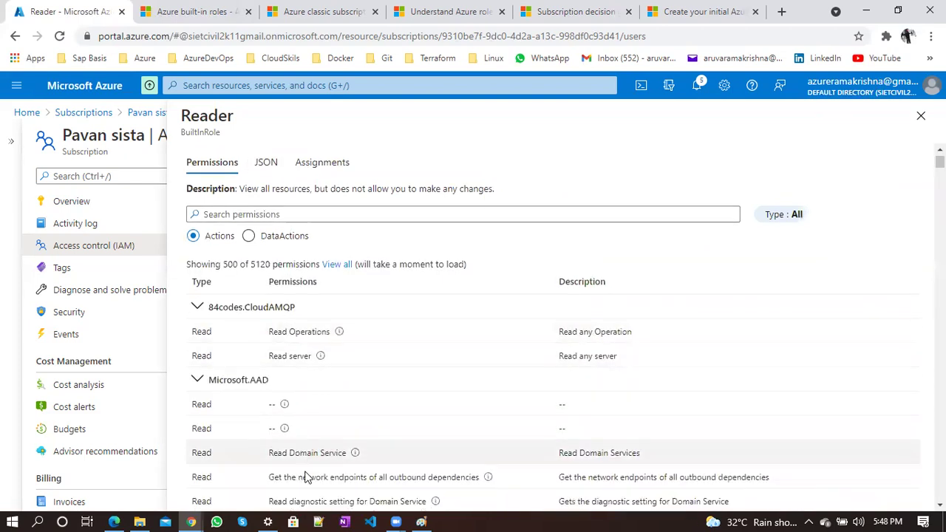
{"action": "scroll", "coordinate": [307, 476], "scroll_direction": "down", "scroll_amount": 5}
{"action": "scroll", "coordinate": [306, 477], "scroll_direction": "up", "scroll_amount": 6}
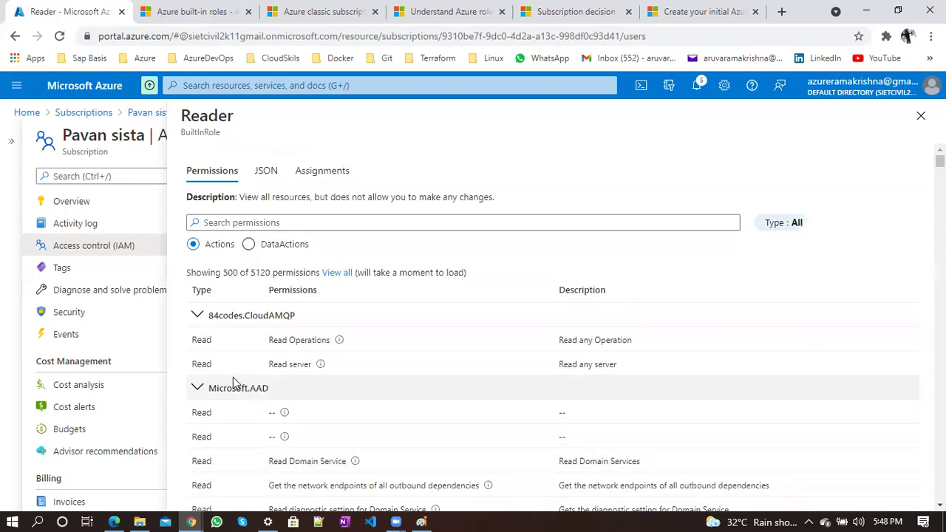
{"action": "scroll", "coordinate": [268, 458], "scroll_direction": "down", "scroll_amount": 7}
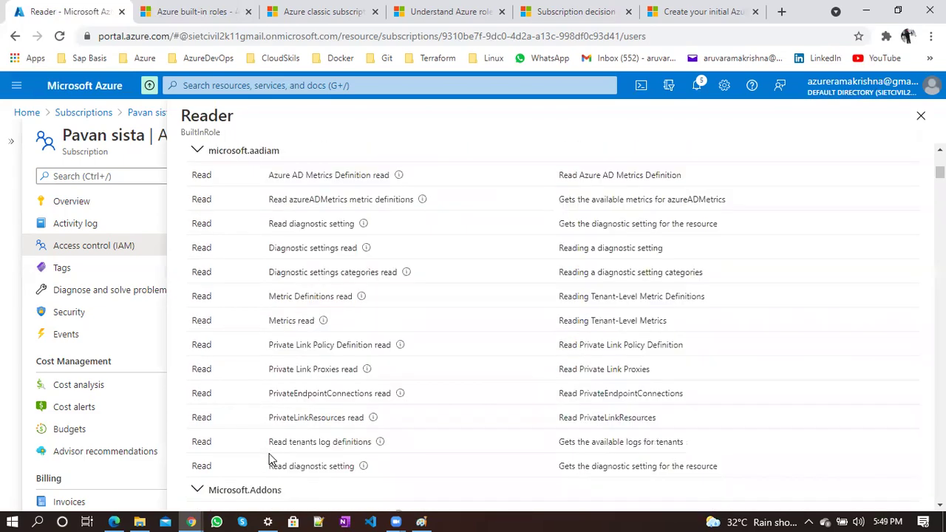
{"action": "scroll", "coordinate": [268, 458], "scroll_direction": "down", "scroll_amount": 15}
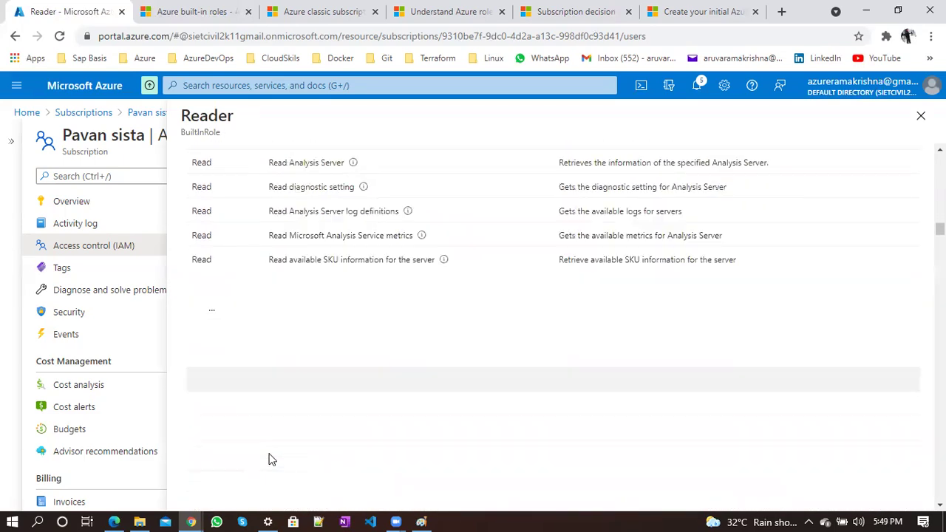
{"action": "scroll", "coordinate": [268, 458], "scroll_direction": "up", "scroll_amount": 20}
View the Reader JSON, highlight its */read action, and close the blade
{"action": "left_click", "coordinate": [266, 170]}
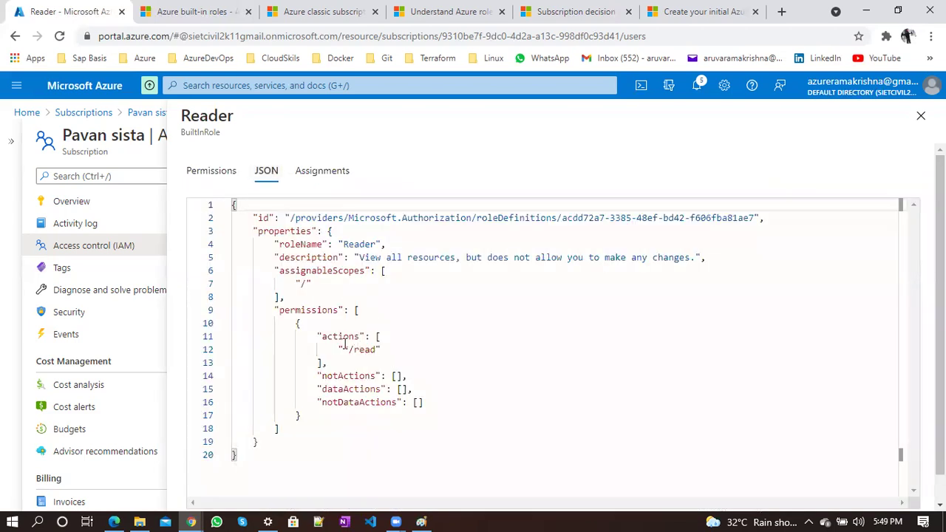
{"action": "left_click_drag", "start_coordinate": [342, 350], "coordinate": [381, 350]}
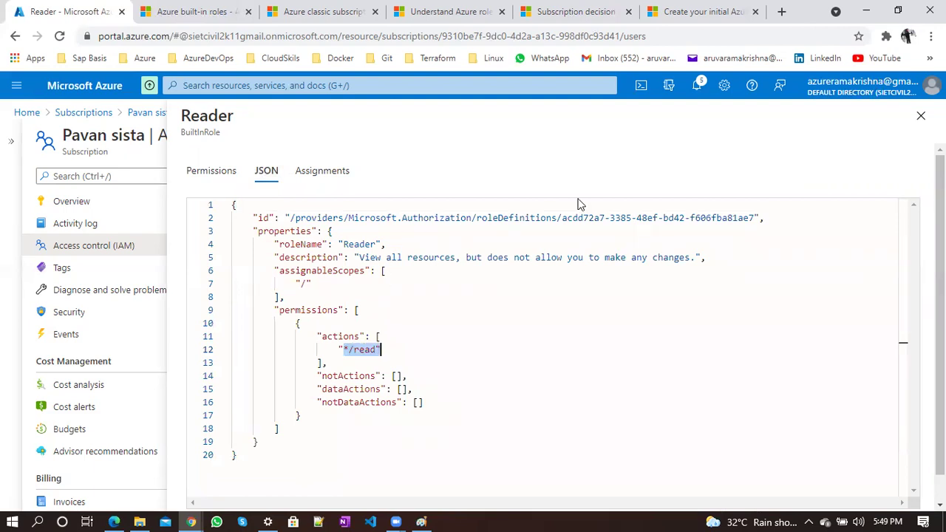
{"action": "left_click", "coordinate": [920, 115]}
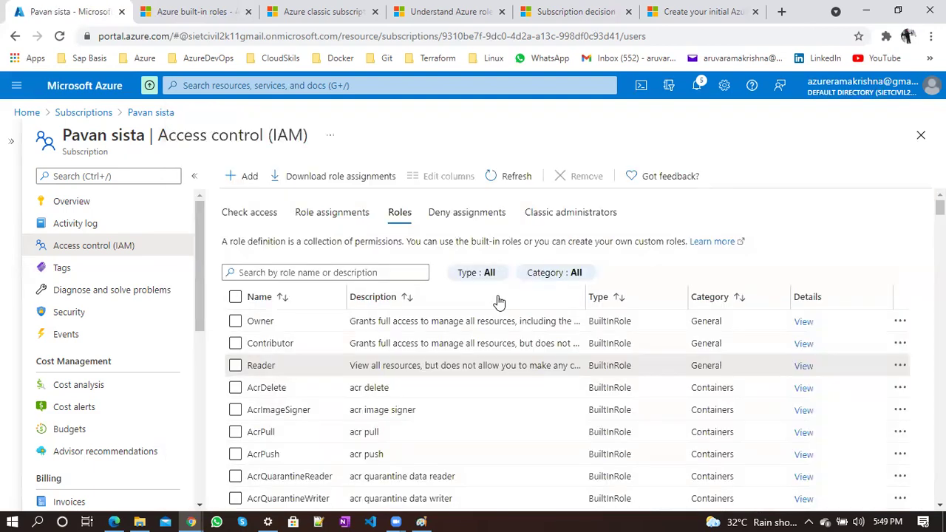
On Check access, highlight Create a custom role and open its Learn more documentation
{"action": "left_click", "coordinate": [270, 220]}
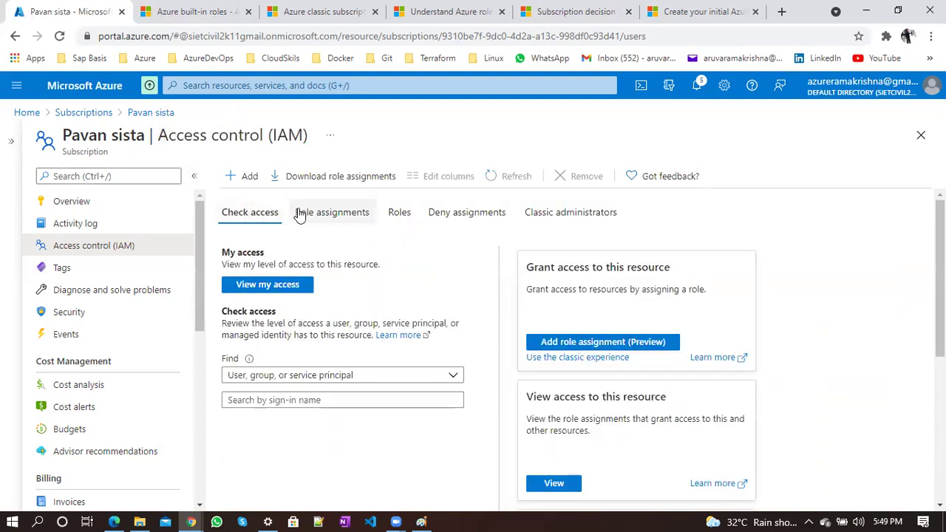
{"action": "scroll", "coordinate": [411, 293], "scroll_direction": "down", "scroll_amount": 3}
{"action": "scroll", "coordinate": [411, 293], "scroll_direction": "down", "scroll_amount": 2}
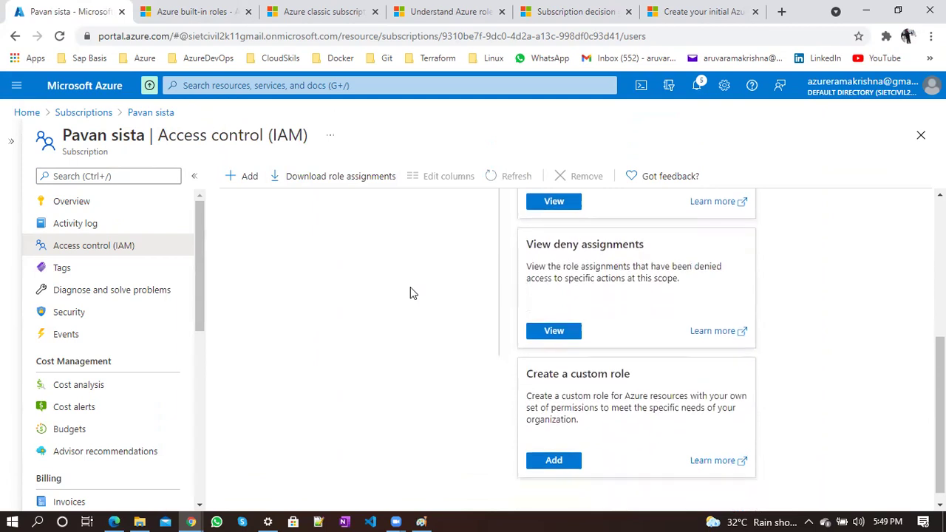
{"action": "triple_click", "coordinate": [569, 366]}
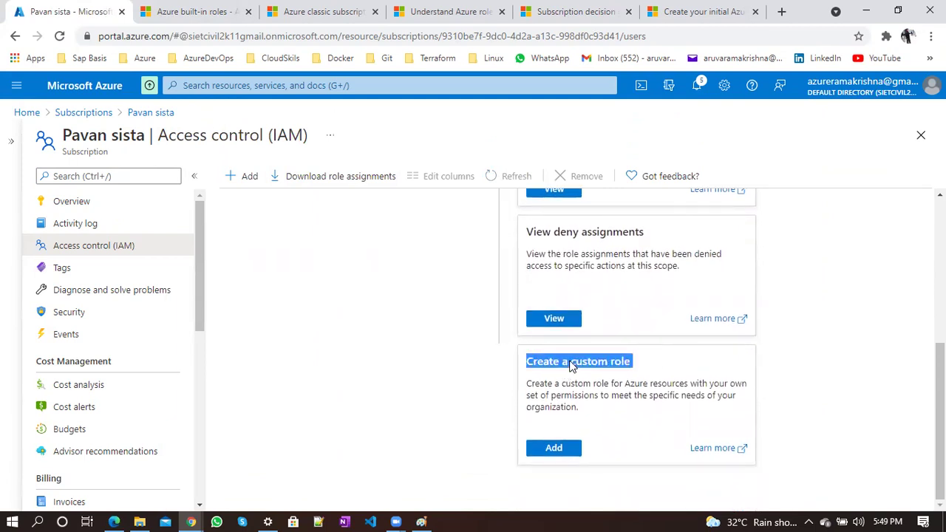
{"action": "left_click", "coordinate": [713, 448]}
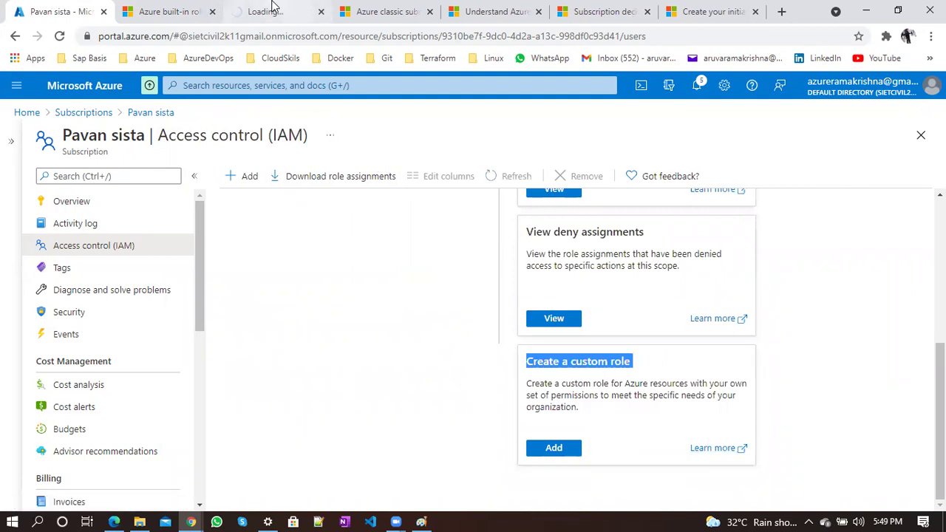
Read the Azure custom roles article down to its Virtual Machine Operator JSON example, then return to the portal
{"action": "left_click", "coordinate": [277, 12]}
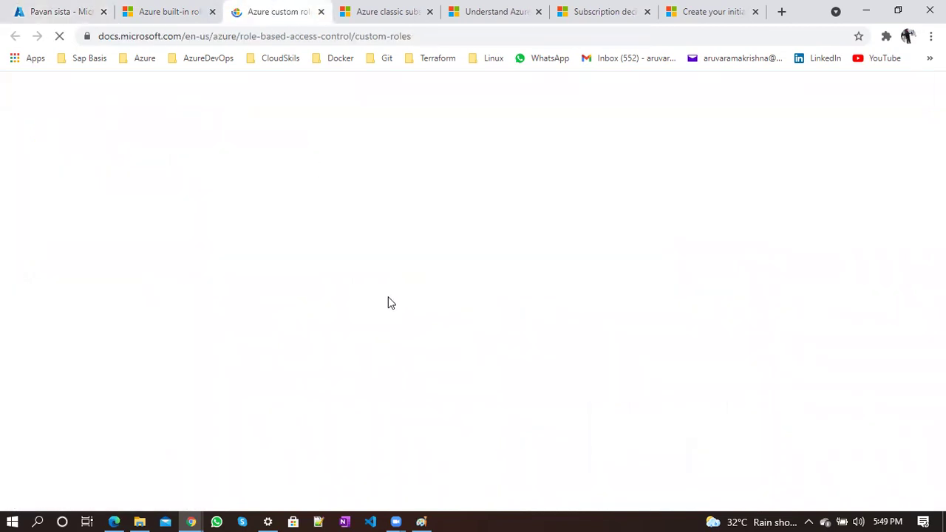
{"action": "scroll", "coordinate": [388, 296], "scroll_direction": "down", "scroll_amount": 11}
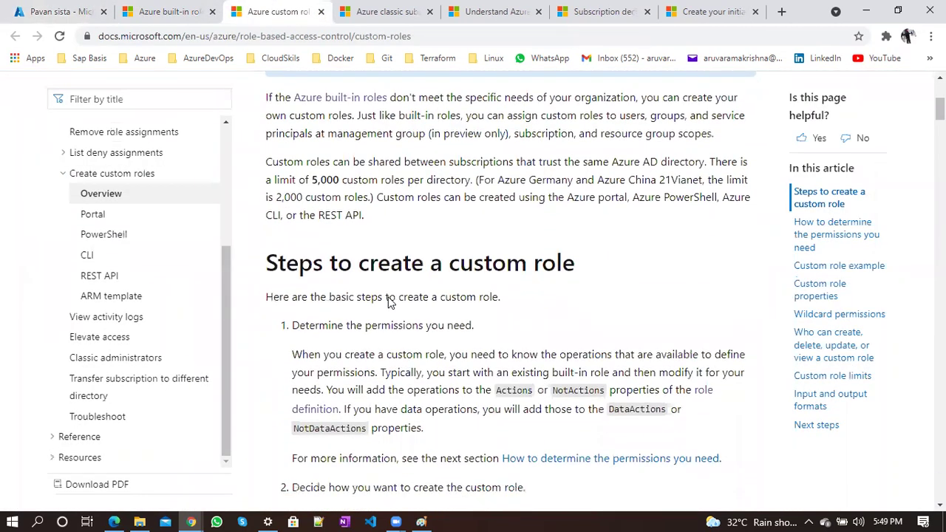
{"action": "scroll", "coordinate": [388, 296], "scroll_direction": "down", "scroll_amount": 12}
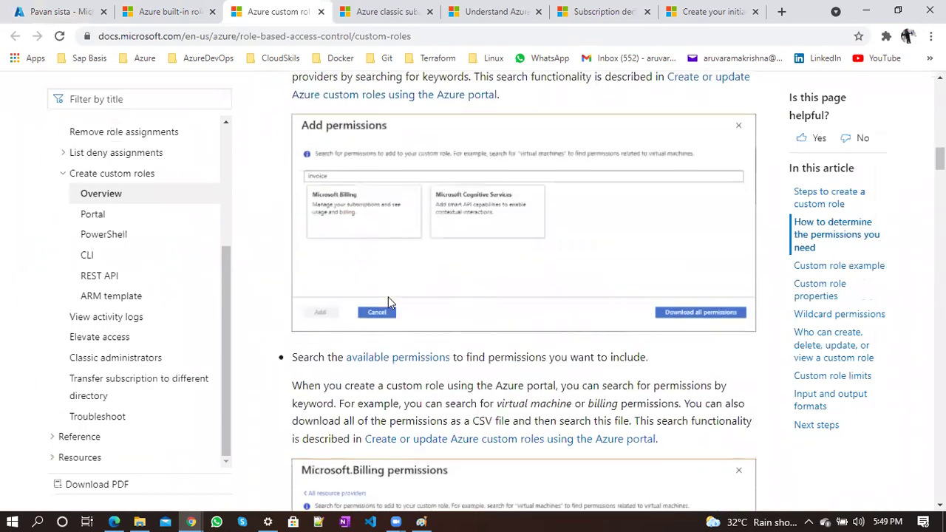
{"action": "scroll", "coordinate": [390, 302], "scroll_direction": "down", "scroll_amount": 5}
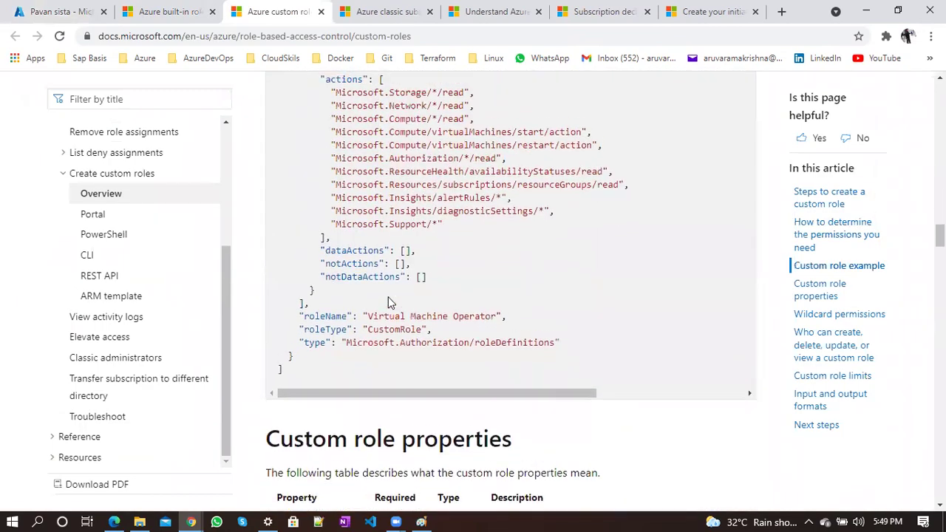
{"action": "scroll", "coordinate": [390, 302], "scroll_direction": "up", "scroll_amount": 3}
{"action": "scroll", "coordinate": [388, 296], "scroll_direction": "down", "scroll_amount": 1}
{"action": "left_click_drag", "start_coordinate": [280, 204], "coordinate": [423, 375]}
{"action": "left_click", "coordinate": [422, 375]}
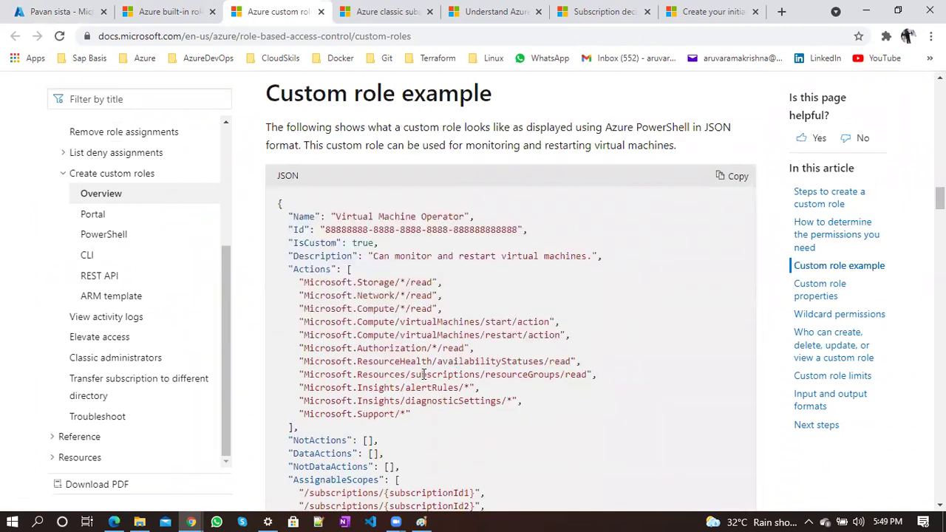
{"action": "left_click", "coordinate": [67, 9]}
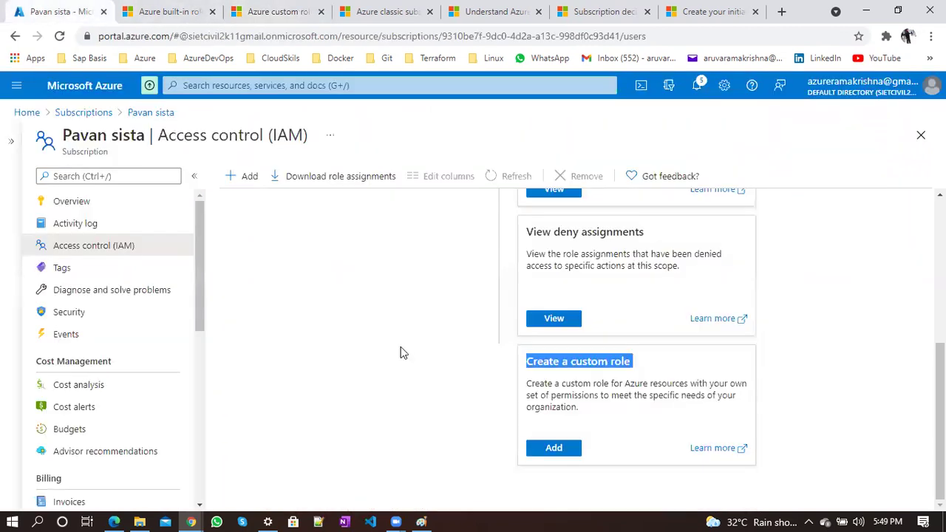
Open the Create a custom role wizard with Add under Create a custom role
{"action": "left_click", "coordinate": [574, 452]}
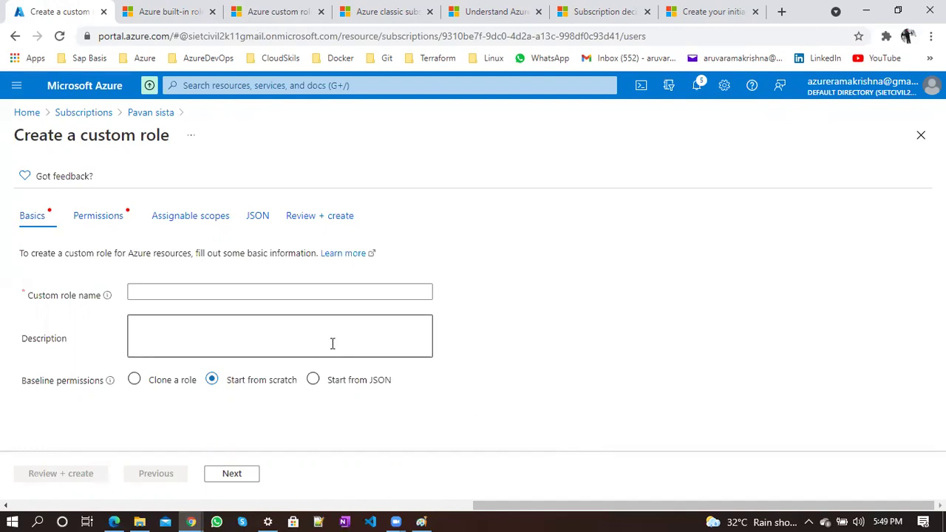
Enter 'storage-reader' as the custom role name
{"action": "left_click", "coordinate": [243, 292]}
{"action": "type", "text": "storag"}
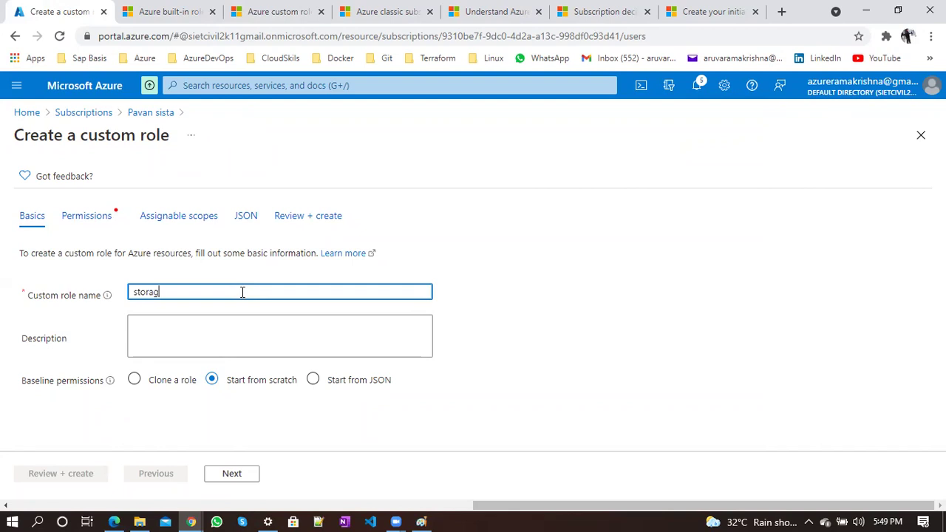
{"action": "type", "text": "e-reader"}
{"action": "left_click", "coordinate": [201, 338]}
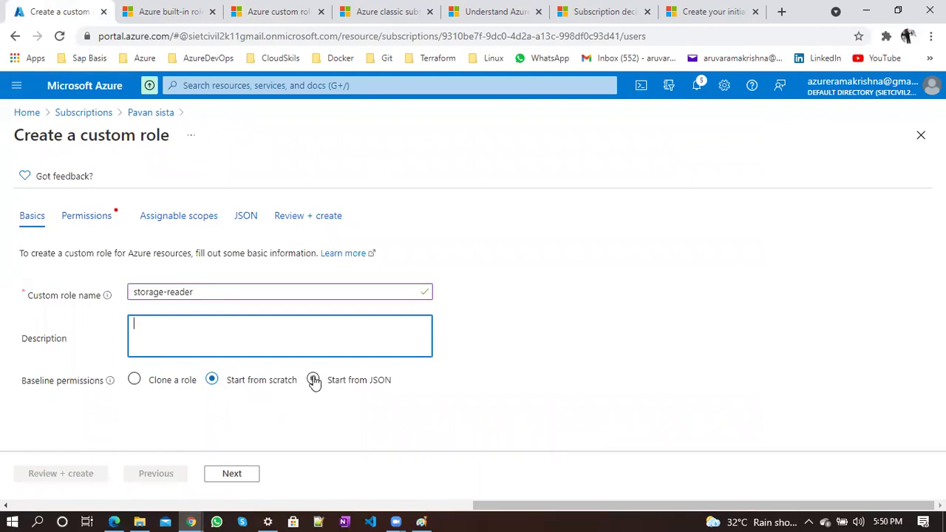
Choose Clone a role as baseline and search the roles to clone for 'storage'
{"action": "left_click", "coordinate": [134, 385]}
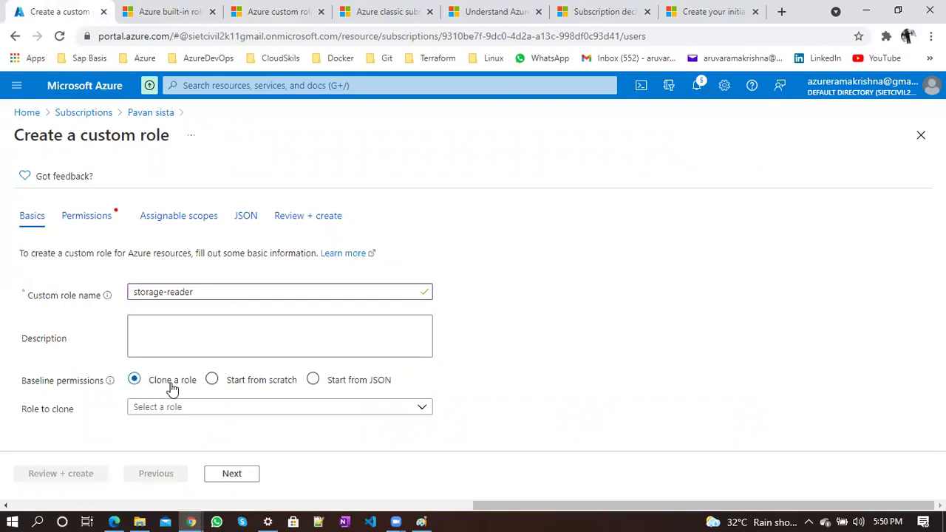
{"action": "left_click", "coordinate": [191, 412]}
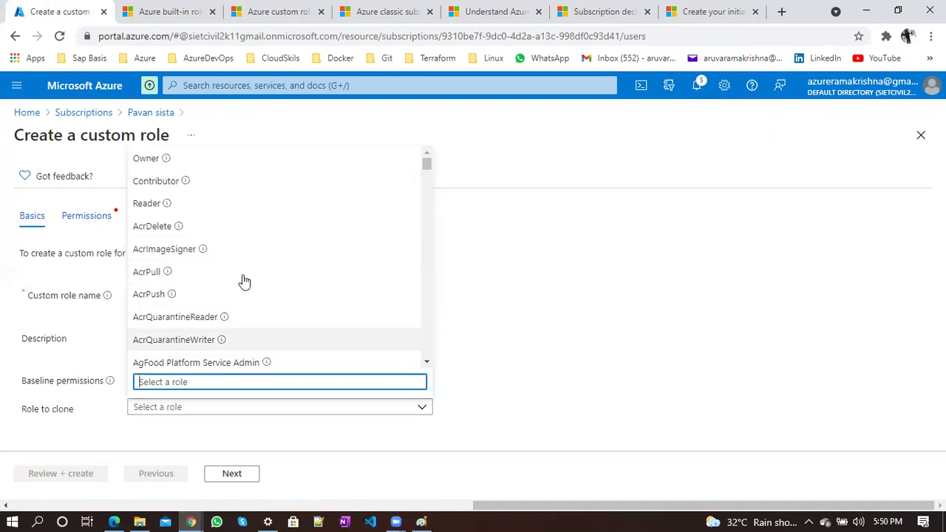
{"action": "type", "text": "storage"}
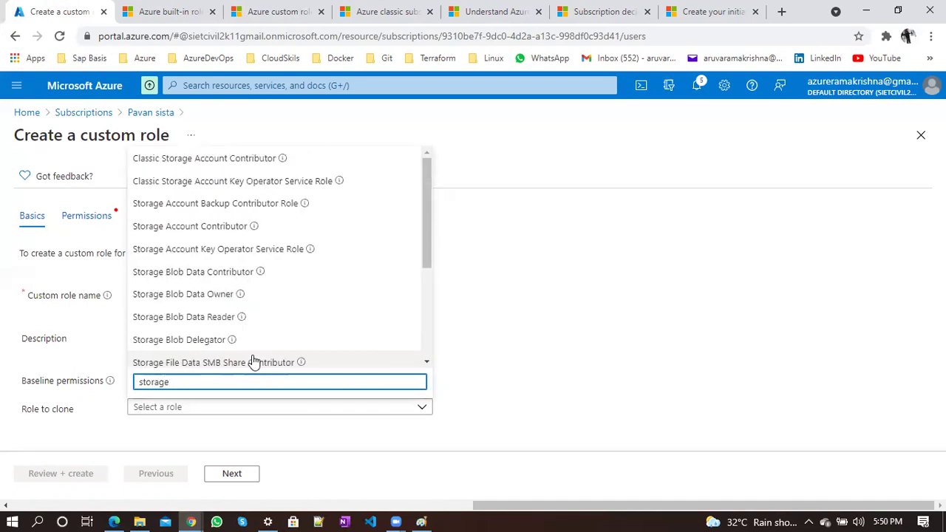
{"action": "mouse_move", "coordinate": [250, 226]}
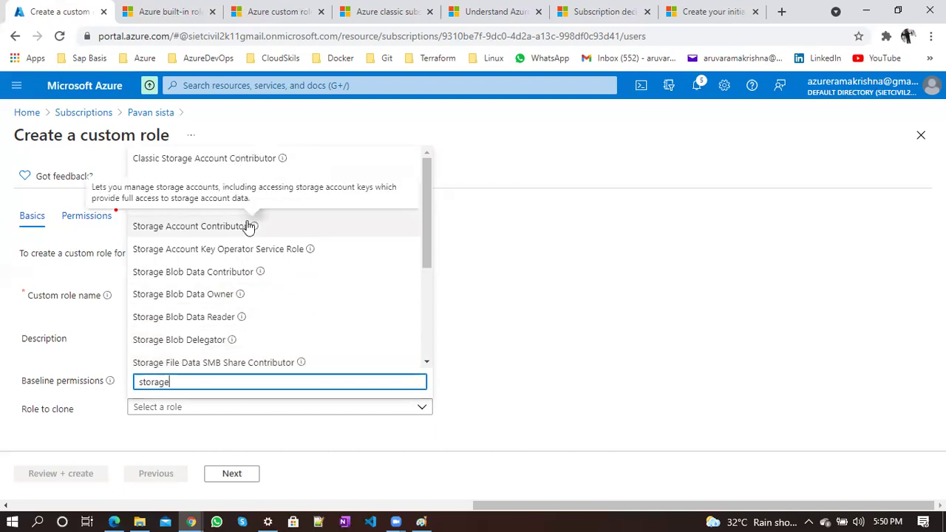
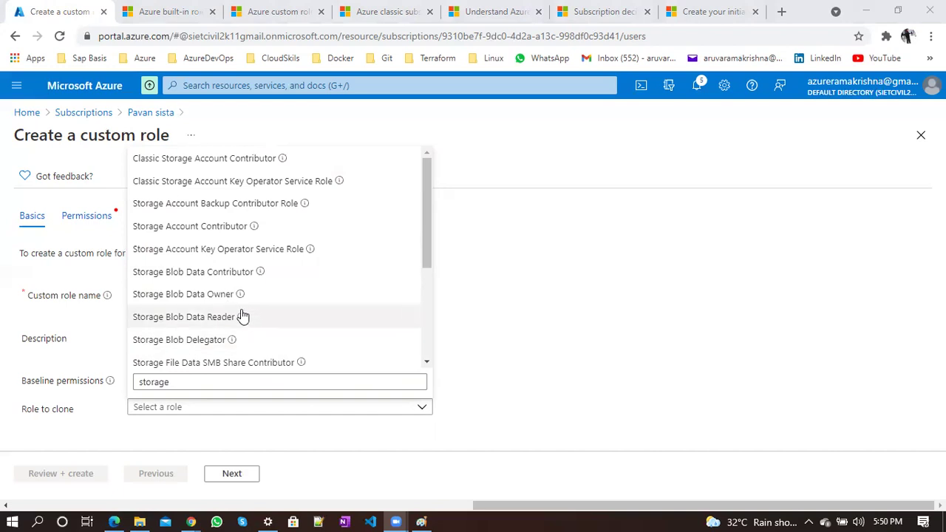
Clone Storage Account Contributor as the base role and continue to Permissions
{"action": "mouse_move", "coordinate": [243, 317]}
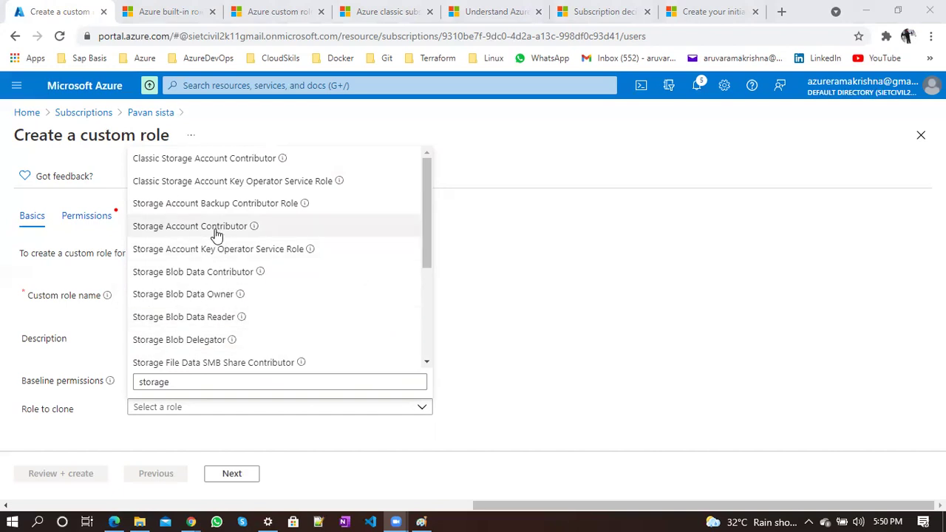
{"action": "left_click", "coordinate": [176, 227]}
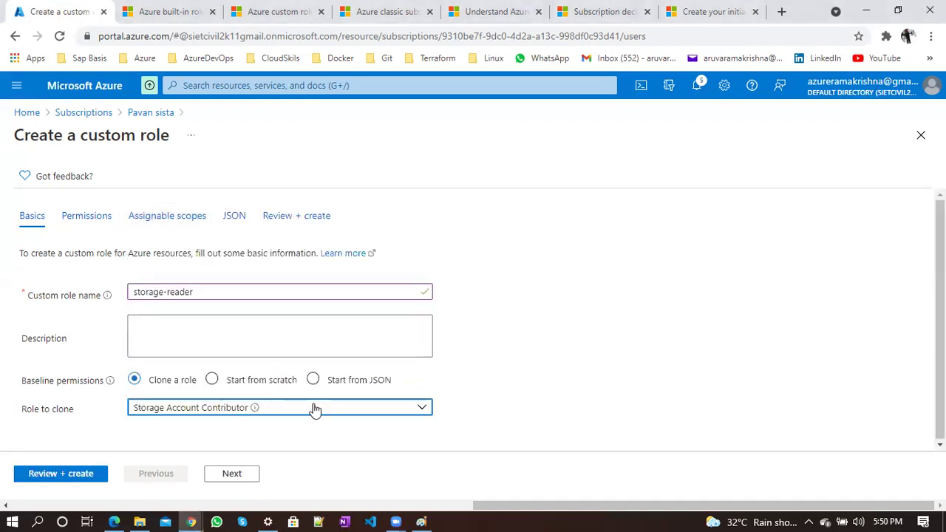
{"action": "left_click", "coordinate": [233, 475]}
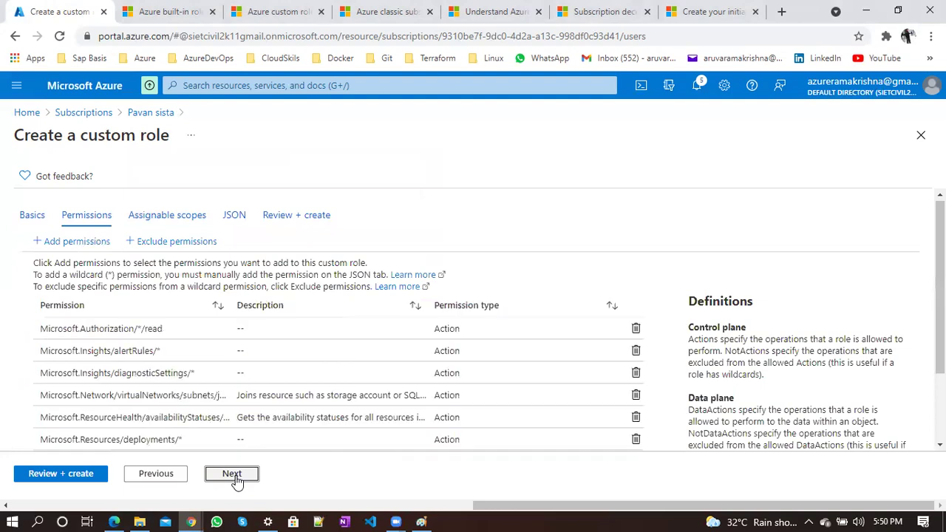
Review the inherited permissions list, then continue to Assignable scopes
{"action": "scroll", "coordinate": [238, 410], "scroll_direction": "down", "scroll_amount": 2}
{"action": "scroll", "coordinate": [238, 411], "scroll_direction": "up", "scroll_amount": 2}
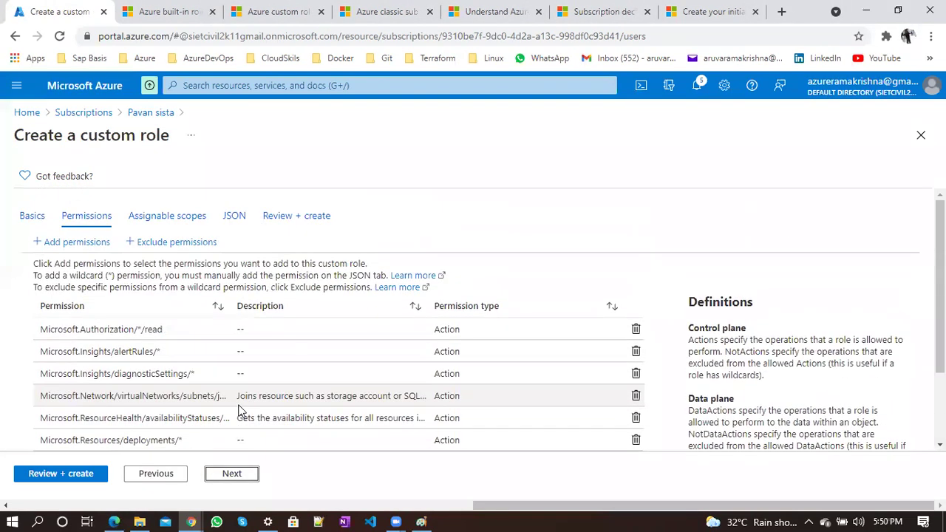
{"action": "scroll", "coordinate": [238, 411], "scroll_direction": "down", "scroll_amount": 2}
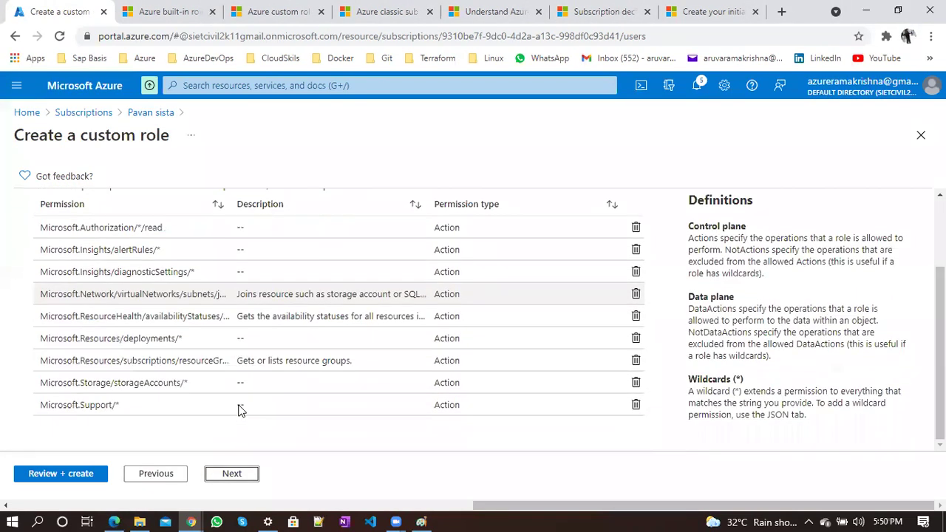
{"action": "scroll", "coordinate": [239, 404], "scroll_direction": "up", "scroll_amount": 2}
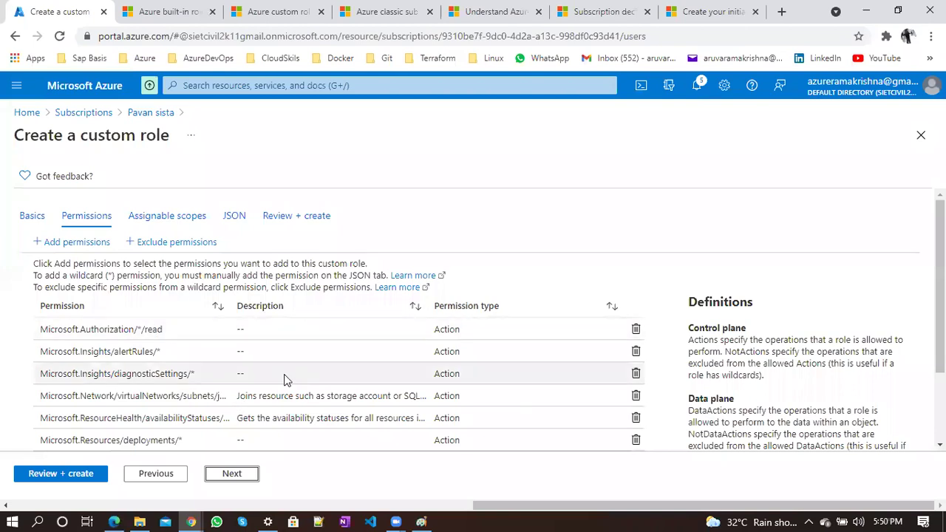
{"action": "scroll", "coordinate": [286, 379], "scroll_direction": "down", "scroll_amount": 2}
{"action": "scroll", "coordinate": [287, 379], "scroll_direction": "up", "scroll_amount": 2}
{"action": "scroll", "coordinate": [285, 379], "scroll_direction": "down", "scroll_amount": 2}
{"action": "scroll", "coordinate": [286, 378], "scroll_direction": "up", "scroll_amount": 2}
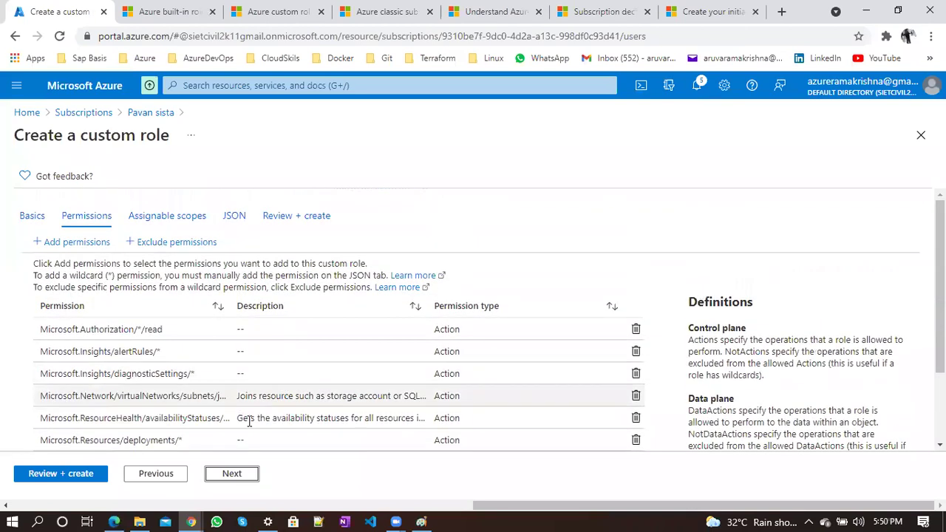
{"action": "left_click", "coordinate": [231, 474]}
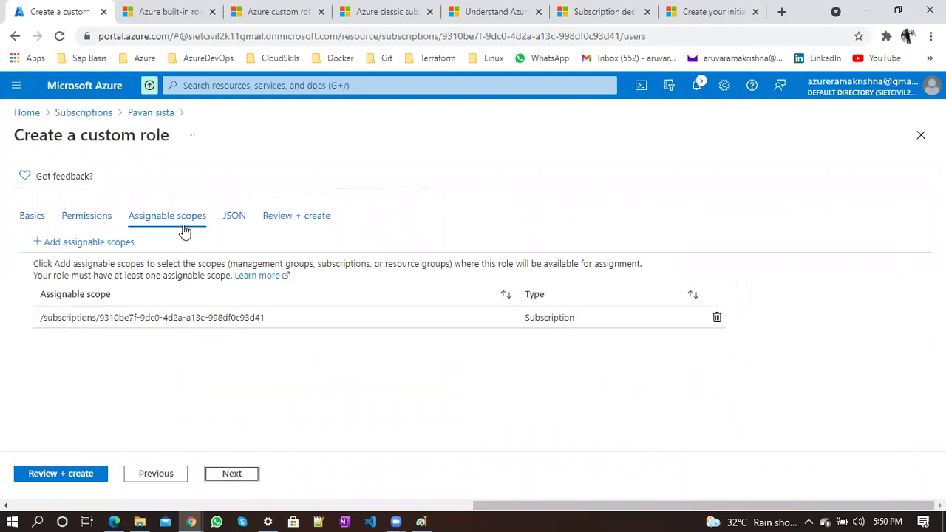
Check the subscription scope path, then open the role's JSON definition in edit mode
{"action": "triple_click", "coordinate": [147, 315]}
{"action": "left_click", "coordinate": [163, 330]}
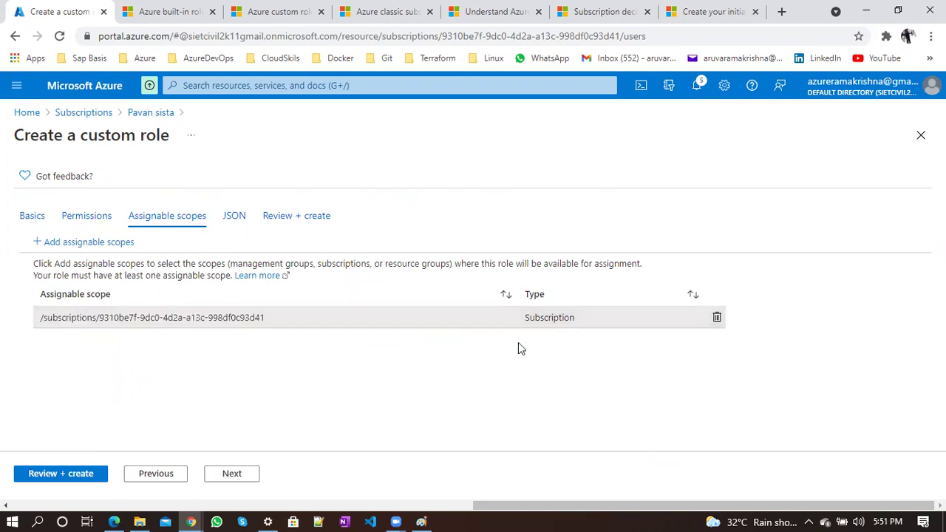
{"action": "double_click", "coordinate": [141, 310]}
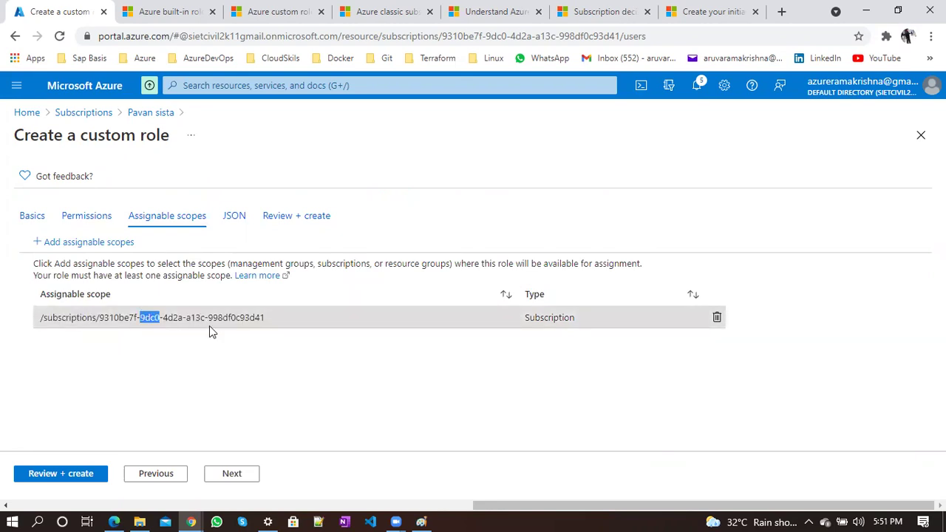
{"action": "left_click", "coordinate": [232, 473]}
{"action": "scroll", "coordinate": [392, 436], "scroll_direction": "down", "scroll_amount": 1}
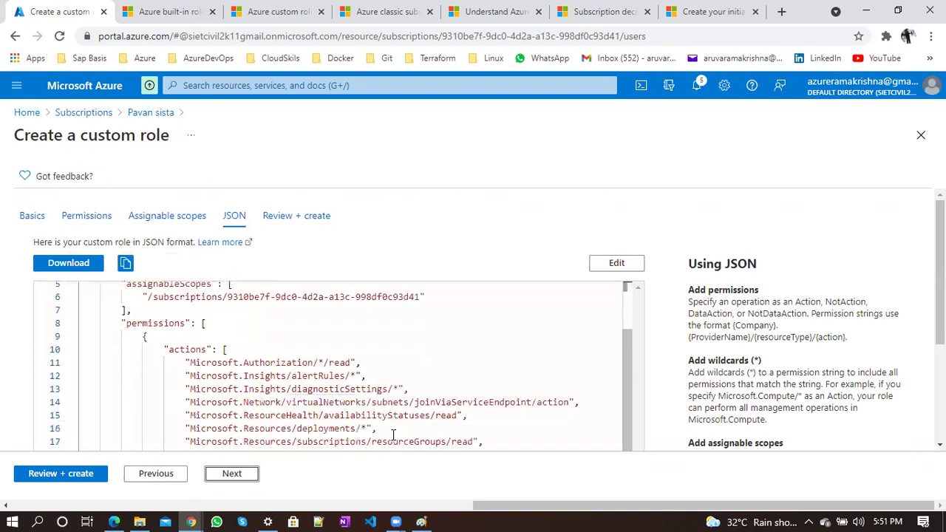
{"action": "left_click", "coordinate": [615, 261]}
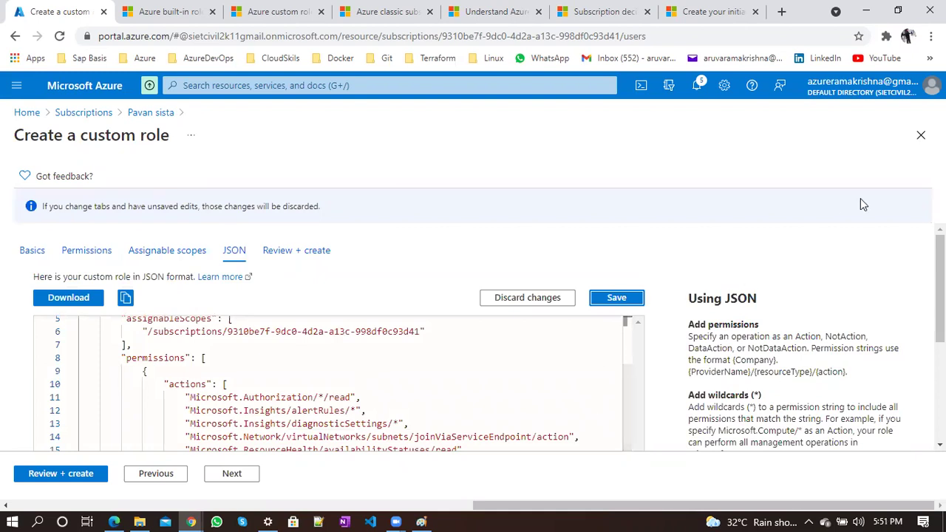
Delete the unwanted permission lines around the Microsoft.Storage action in the JSON
{"action": "left_click_drag", "start_coordinate": [627, 381], "coordinate": [630, 412]}
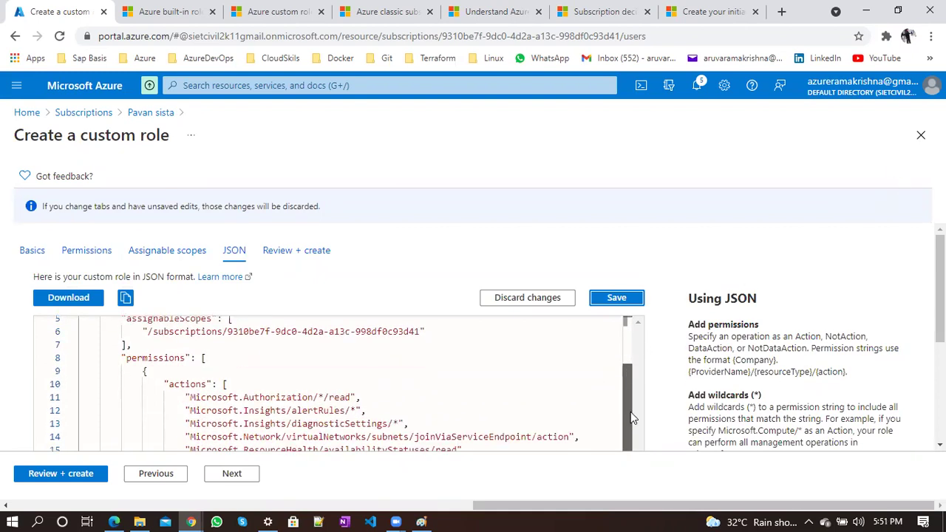
{"action": "double_click", "coordinate": [187, 384]}
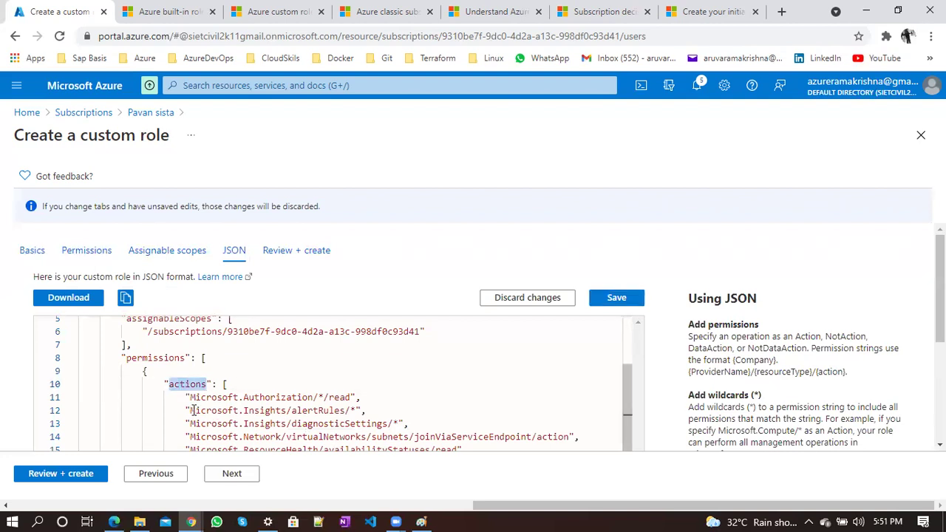
{"action": "left_click", "coordinate": [191, 411]}
{"action": "left_click_drag", "start_coordinate": [191, 410], "coordinate": [416, 464]}
{"action": "key", "text": "BackSpace"}
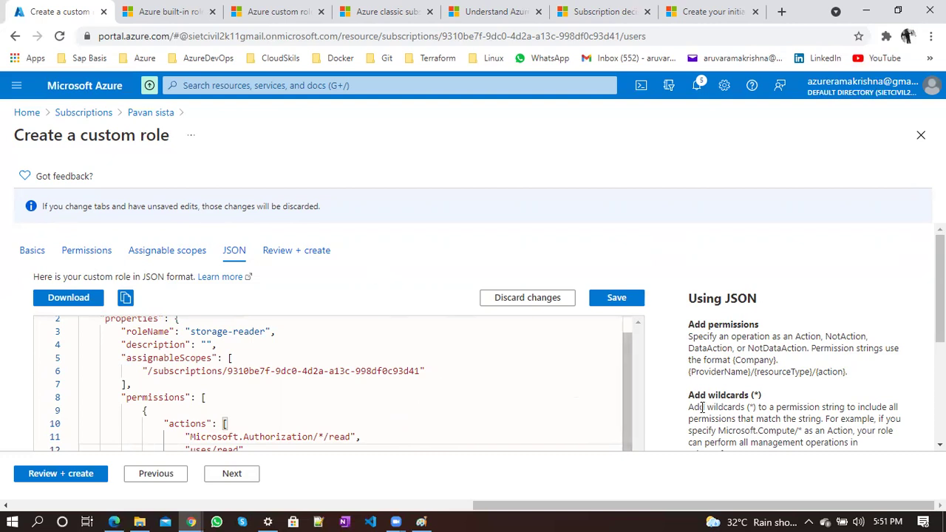
{"action": "scroll", "coordinate": [702, 407], "scroll_direction": "down", "scroll_amount": 3}
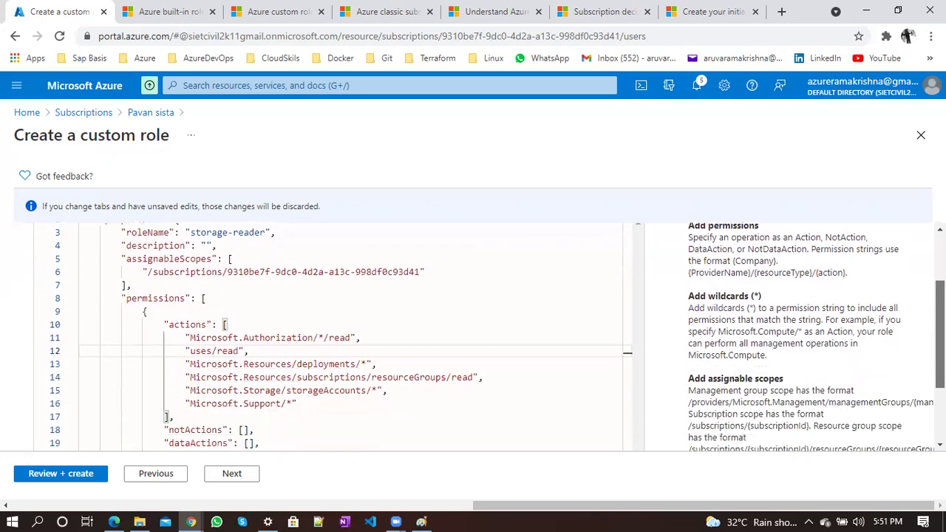
{"action": "scroll", "coordinate": [702, 407], "scroll_direction": "down", "scroll_amount": 1}
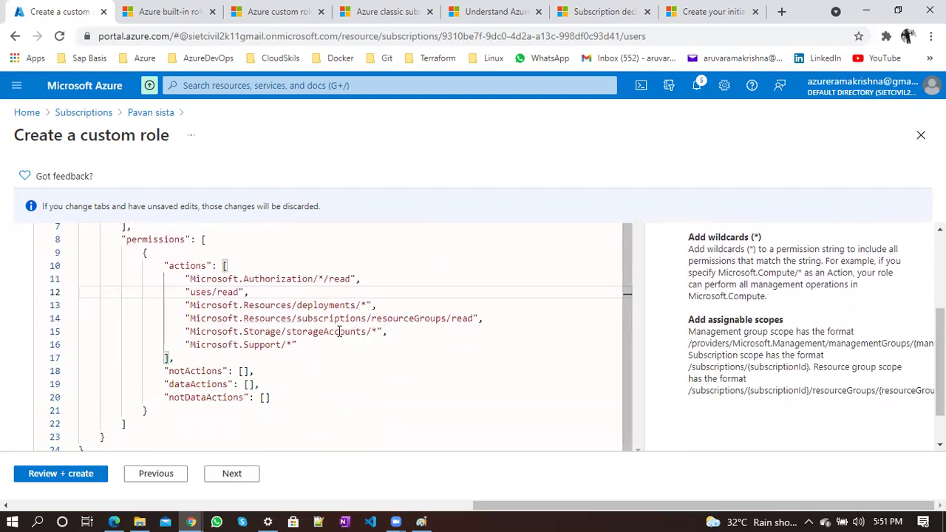
{"action": "left_click_drag", "start_coordinate": [484, 318], "coordinate": [179, 278]}
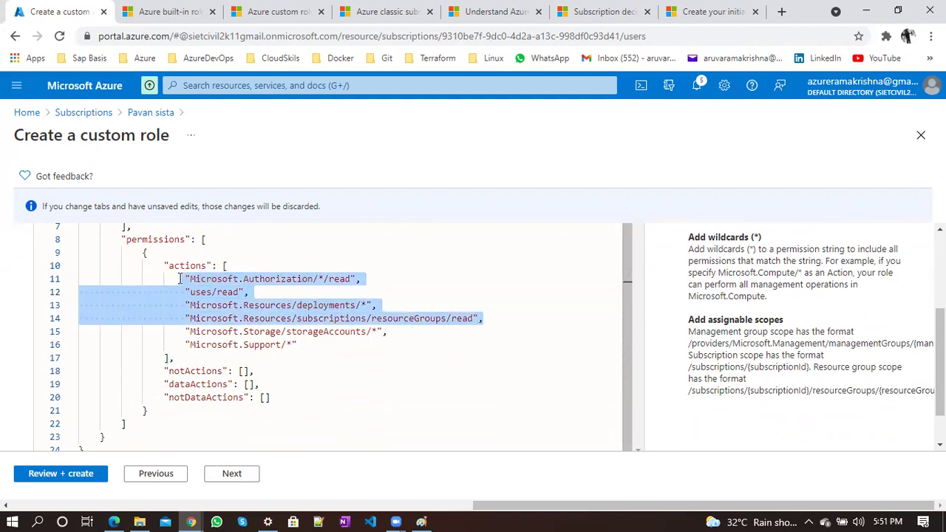
{"action": "key", "text": "BackSpace"}
{"action": "key", "text": "Delete"}
{"action": "key", "text": "Delete"}
{"action": "key", "text": "Delete"}
{"action": "key", "text": "Delete"}
{"action": "key", "text": "Delete"}
{"action": "key", "text": "Delete"}
{"action": "key", "text": "Delete"}
{"action": "key", "text": "Delete"}
{"action": "key", "text": "Delete"}
{"action": "key", "text": "Delete"}
{"action": "key", "text": "Delete"}
{"action": "key", "text": "Delete"}
{"action": "key", "text": "Delete"}
{"action": "key", "text": "Delete"}
{"action": "key", "text": "Delete"}
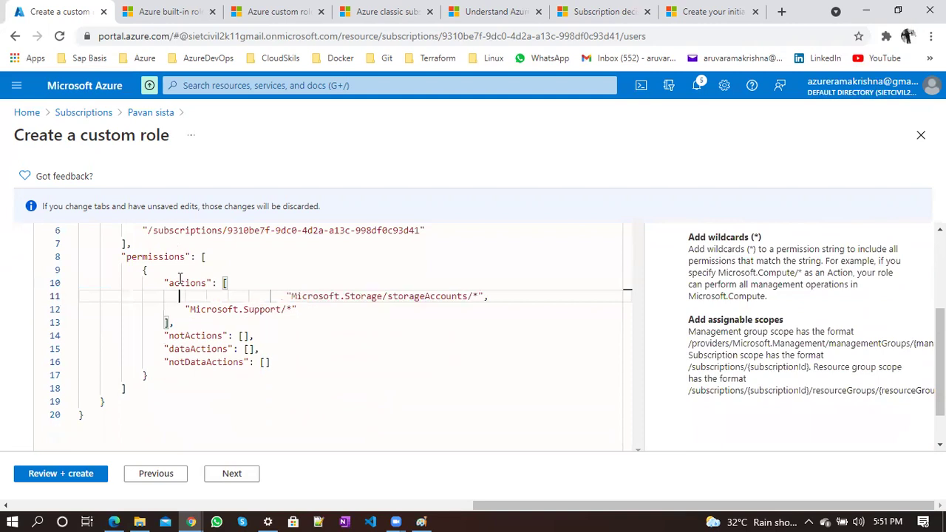
{"action": "key", "text": "Delete"}
{"action": "key", "text": "Delete"}
{"action": "key", "text": "Delete"}
{"action": "key", "text": "Delete"}
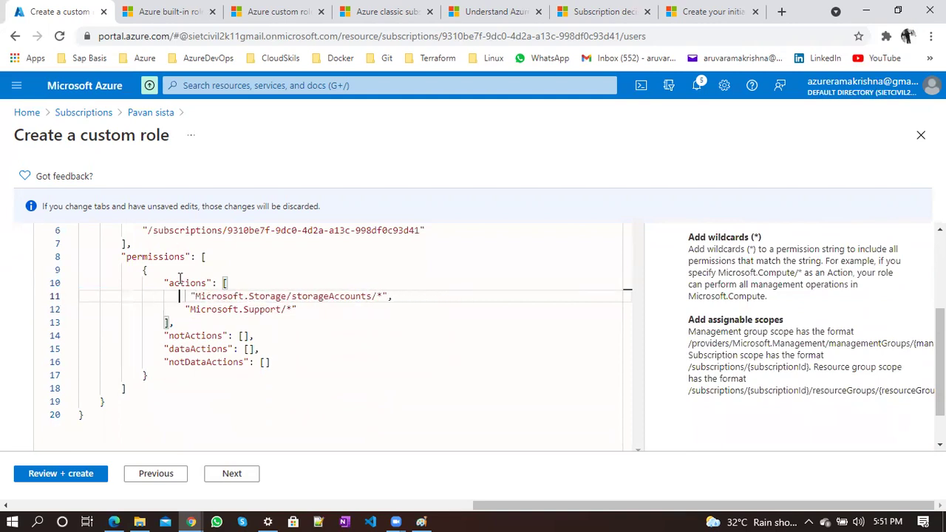
Remove the Microsoft.Support/* permission and the leftover blank line after the storage action
{"action": "key", "text": "Down"}
{"action": "key", "text": "Delete"}
{"action": "key", "text": "Delete"}
{"action": "key", "text": "Delete"}
{"action": "key", "text": "Delete"}
{"action": "key", "text": "Delete"}
{"action": "key", "text": "Delete"}
{"action": "key", "text": "Delete"}
{"action": "key", "text": "Delete"}
{"action": "key", "text": "Delete"}
{"action": "key", "text": "Delete"}
{"action": "key", "text": "Delete"}
{"action": "key", "text": "Delete"}
{"action": "key", "text": "Delete"}
{"action": "key", "text": "Delete"}
{"action": "key", "text": "Delete"}
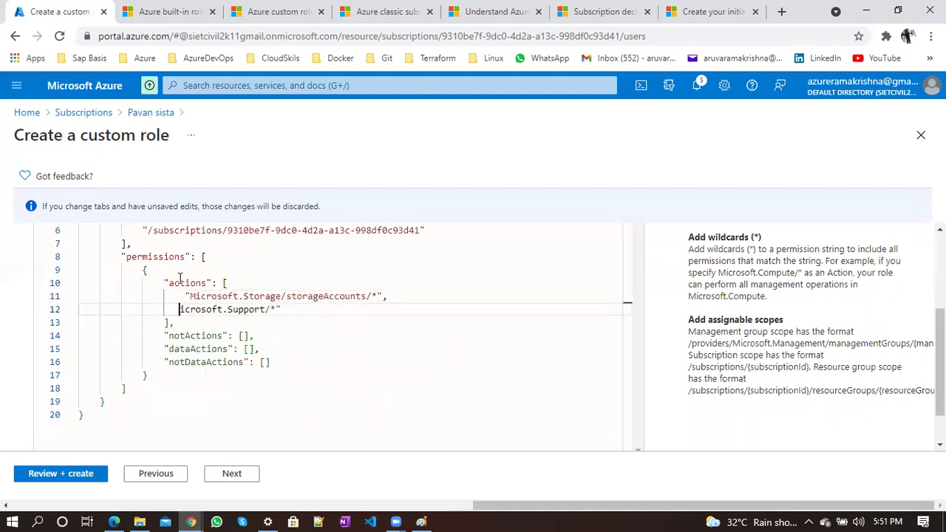
{"action": "key", "text": "Delete"}
{"action": "key", "text": "Delete"}
{"action": "key", "text": "Delete"}
{"action": "key", "text": "Delete"}
{"action": "key", "text": "Delete"}
{"action": "key", "text": "Delete"}
{"action": "key", "text": "Delete"}
{"action": "key", "text": "Delete"}
{"action": "key", "text": "Return"}
{"action": "key", "text": "BackSpace"}
{"action": "key", "text": "BackSpace"}
{"action": "key", "text": "BackSpace"}
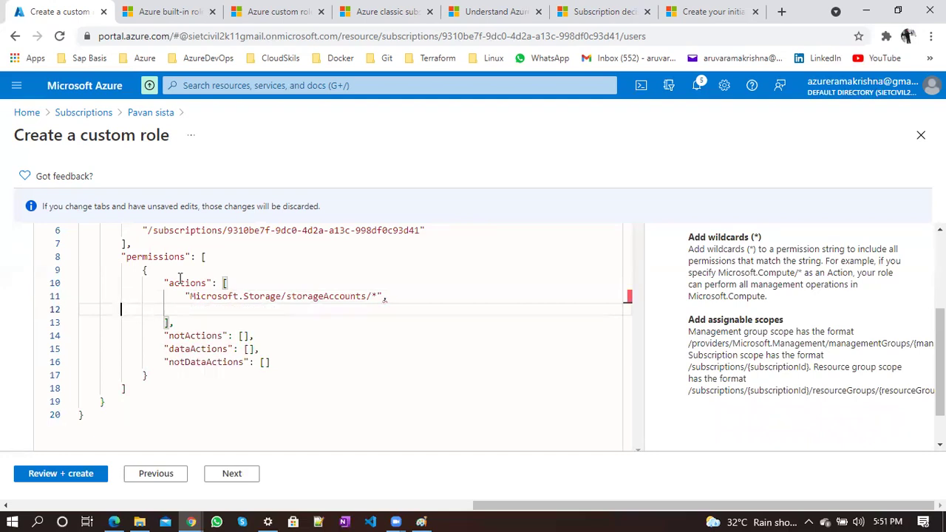
{"action": "key", "text": "BackSpace"}
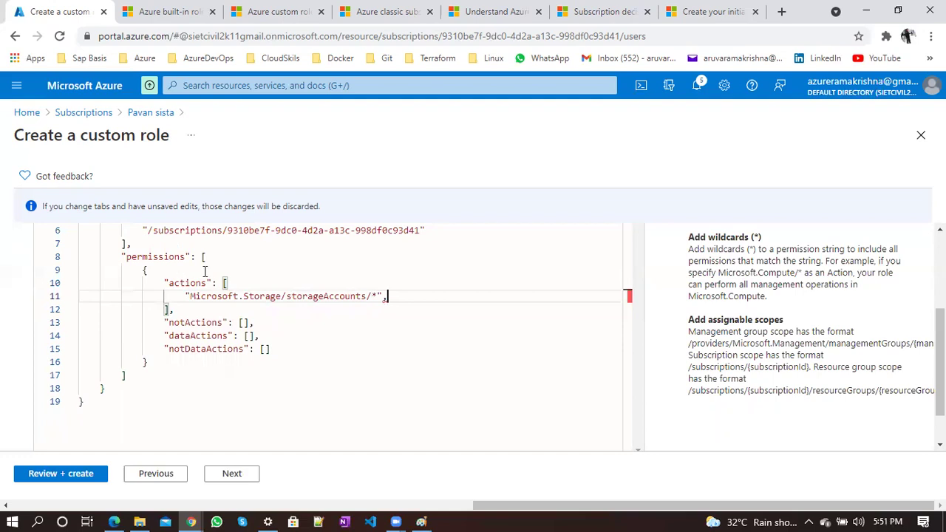
Change storageAccounts/* to storageAccounts/Read and move on to the review page
{"action": "left_click", "coordinate": [371, 296]}
{"action": "type", "text": "*"}
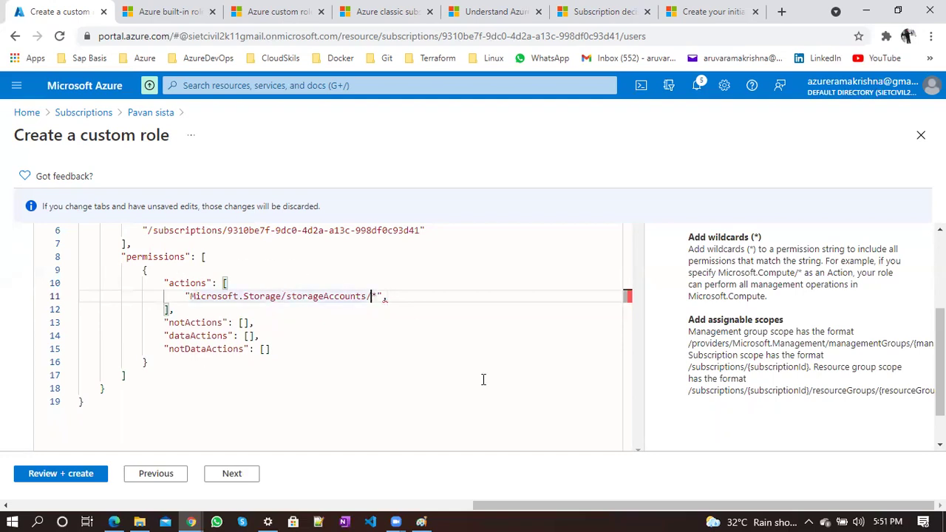
{"action": "key", "text": "BackSpace"}
{"action": "type", "text": "Read"}
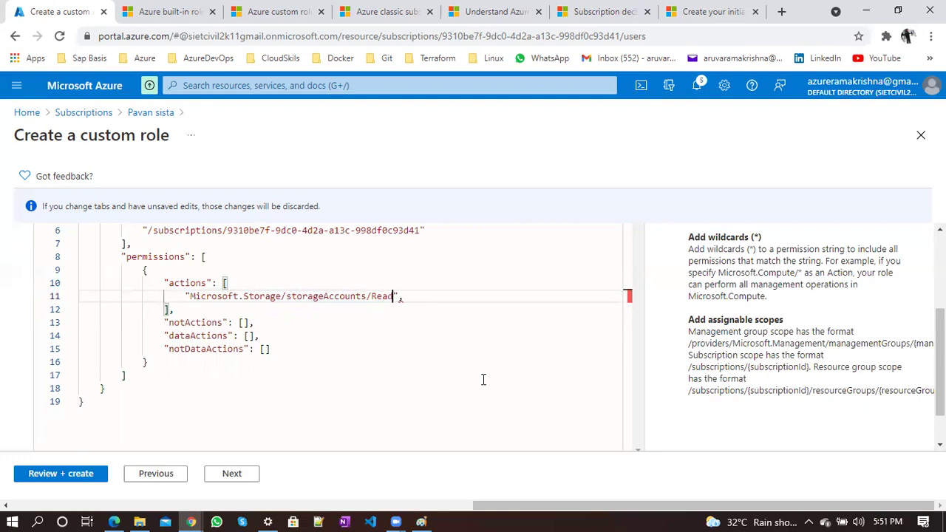
{"action": "left_click", "coordinate": [443, 350]}
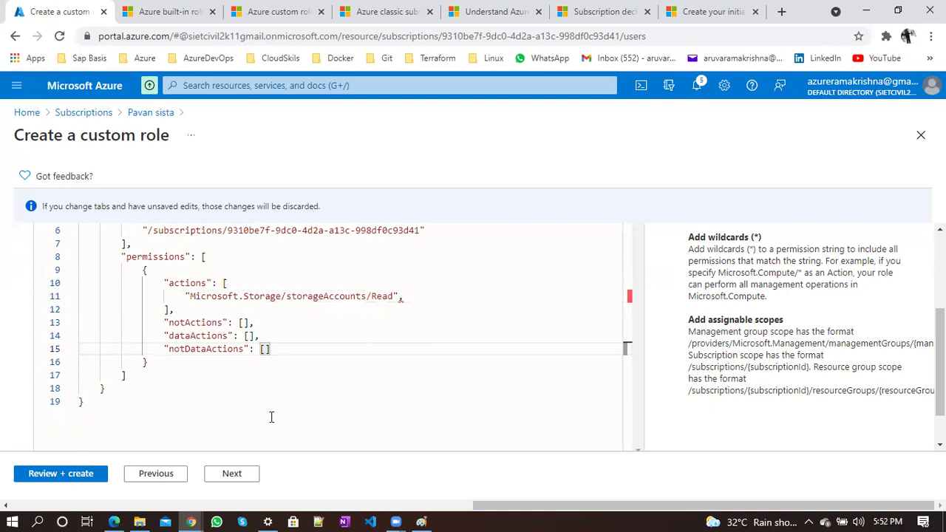
{"action": "left_click", "coordinate": [74, 481]}
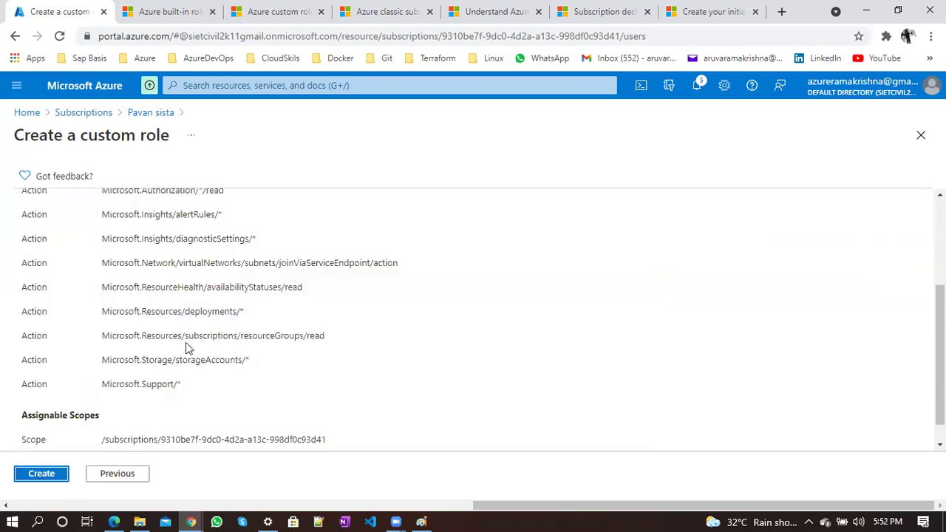
Return to the role's JSON definition and scroll through its actions list
{"action": "scroll", "coordinate": [186, 342], "scroll_direction": "up", "scroll_amount": 5}
{"action": "scroll", "coordinate": [185, 342], "scroll_direction": "down", "scroll_amount": 5}
{"action": "scroll", "coordinate": [186, 347], "scroll_direction": "down", "scroll_amount": 2}
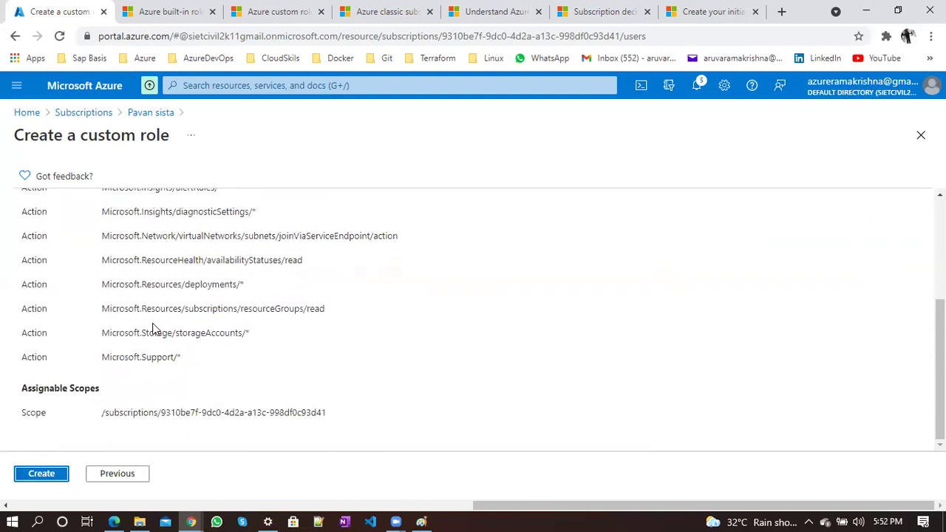
{"action": "scroll", "coordinate": [154, 329], "scroll_direction": "up", "scroll_amount": 3}
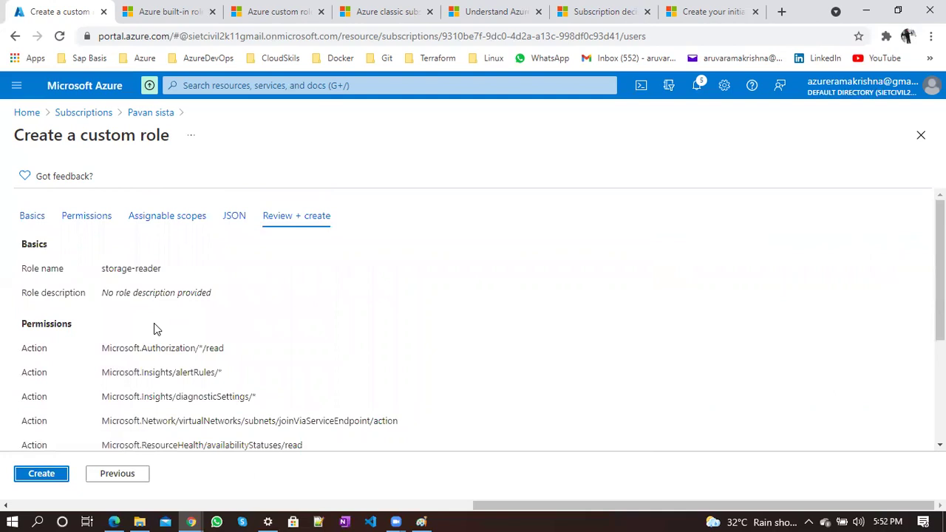
{"action": "left_click", "coordinate": [234, 216]}
{"action": "scroll", "coordinate": [332, 367], "scroll_direction": "down", "scroll_amount": 1}
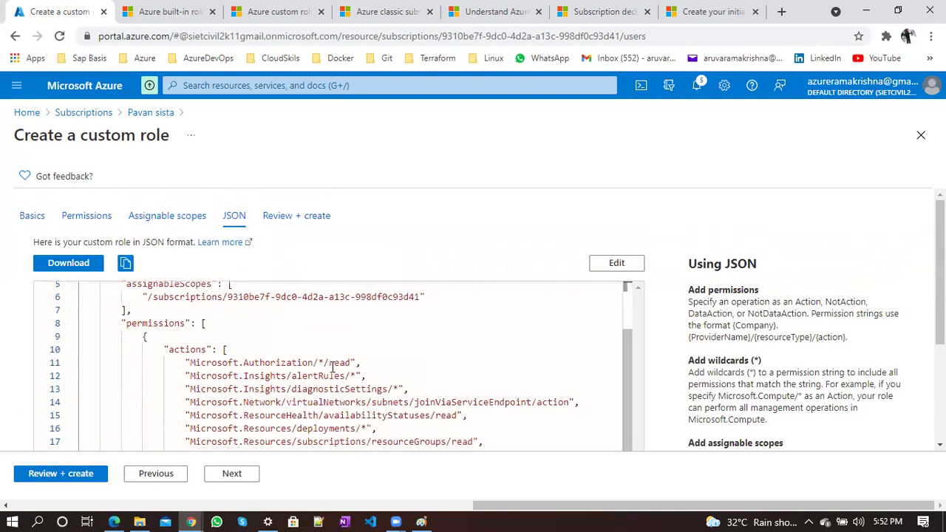
{"action": "scroll", "coordinate": [331, 367], "scroll_direction": "up", "scroll_amount": 1}
{"action": "scroll", "coordinate": [332, 367], "scroll_direction": "down", "scroll_amount": 1}
{"action": "scroll", "coordinate": [890, 266], "scroll_direction": "down", "scroll_amount": 1}
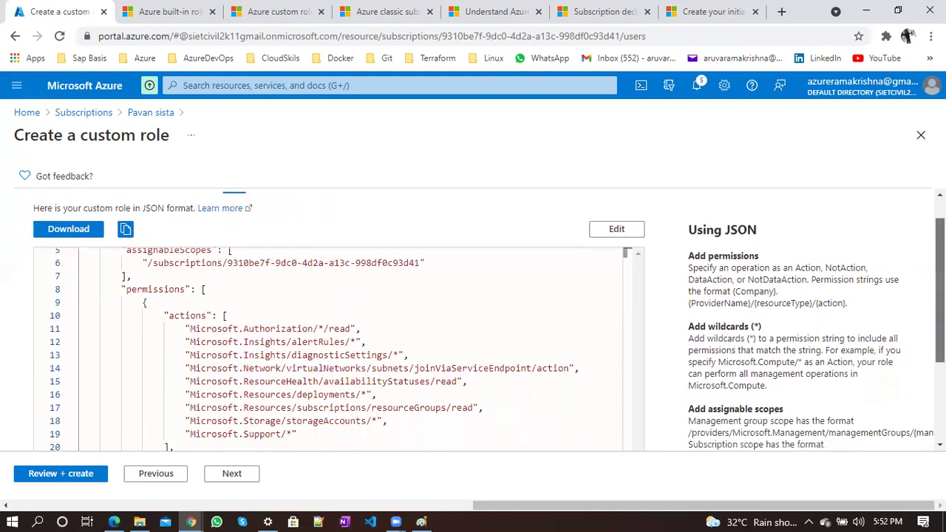
{"action": "scroll", "coordinate": [468, 220], "scroll_direction": "down", "scroll_amount": 3}
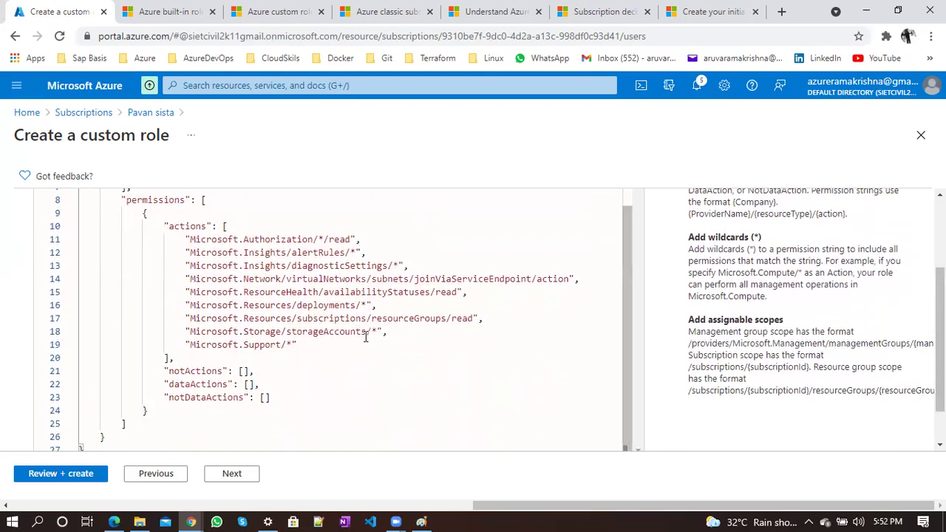
Attempt to delete the Microsoft.Support/* action while the JSON is still read-only
{"action": "left_click", "coordinate": [378, 331]}
{"action": "left_click_drag", "start_coordinate": [297, 345], "coordinate": [185, 345]}
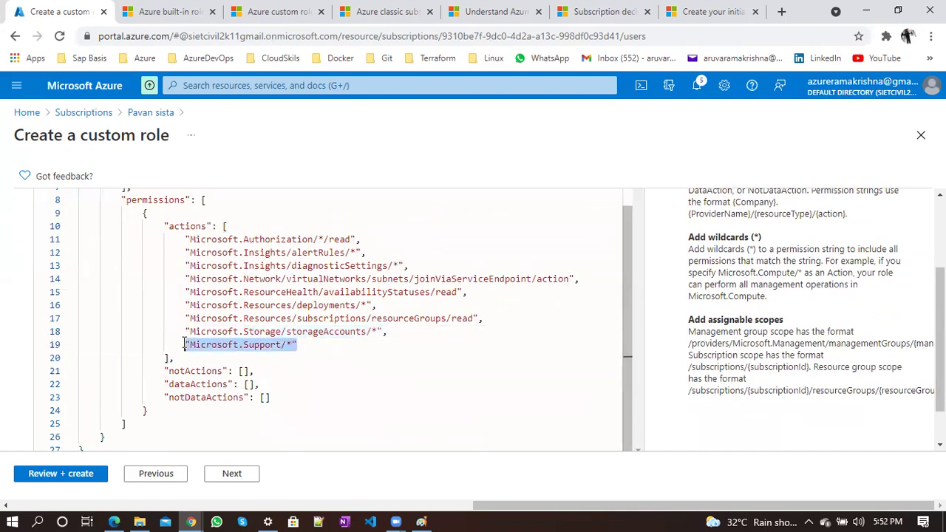
{"action": "key", "text": "ctrl+x"}
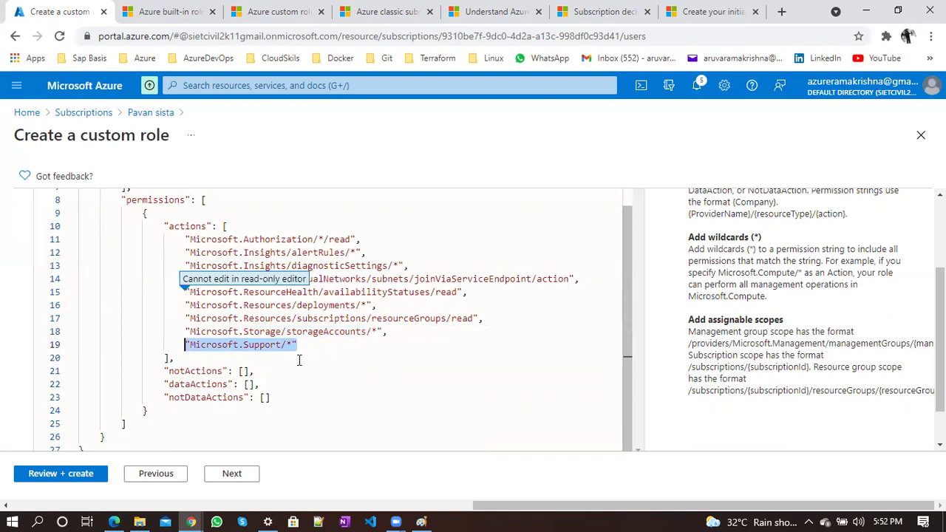
{"action": "left_click", "coordinate": [302, 344]}
{"action": "left_click_drag", "start_coordinate": [302, 344], "coordinate": [178, 344]}
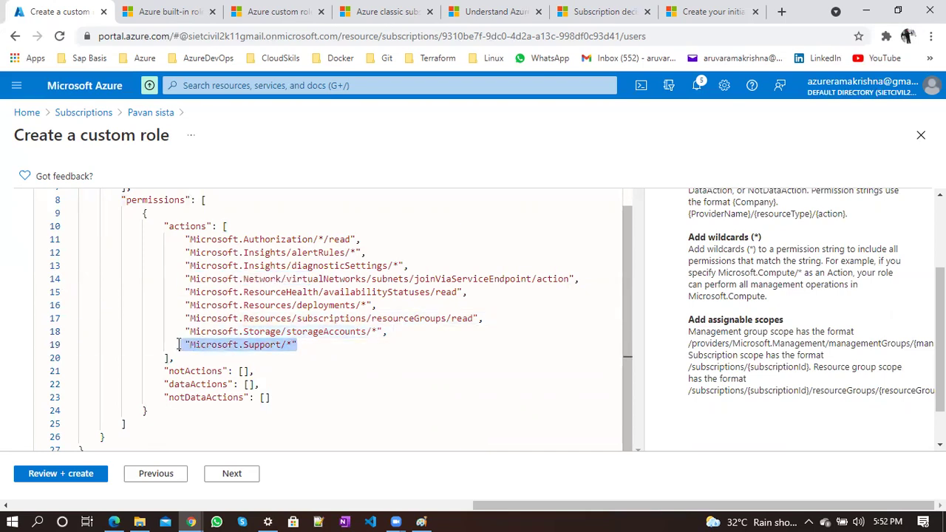
{"action": "key", "text": "Delete"}
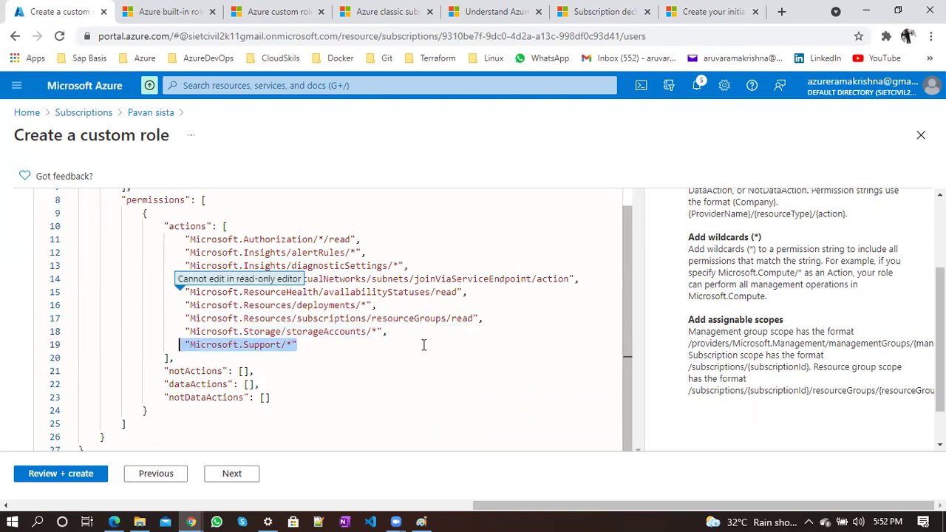
Make the JSON editable and delete the Microsoft.Support/* action
{"action": "scroll", "coordinate": [828, 312], "scroll_direction": "up", "scroll_amount": 3}
{"action": "left_click", "coordinate": [621, 268]}
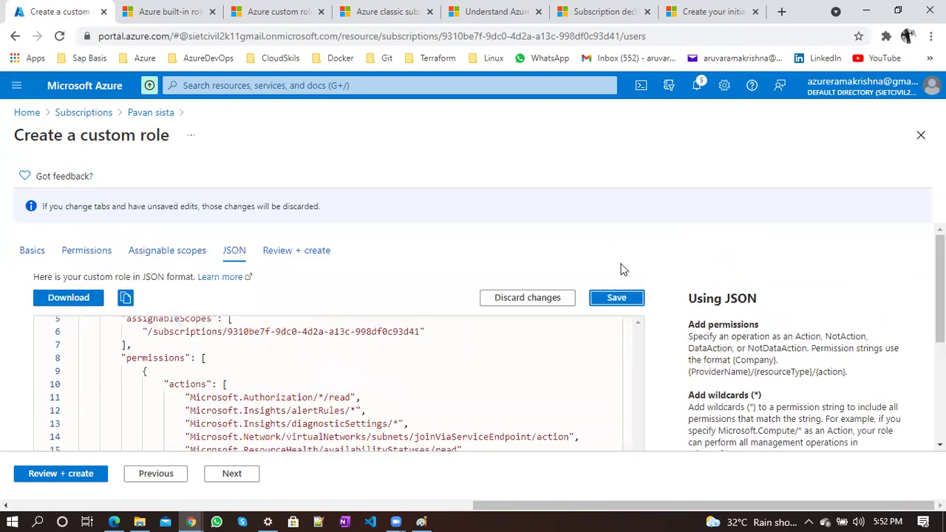
{"action": "scroll", "coordinate": [737, 416], "scroll_direction": "down", "scroll_amount": 3}
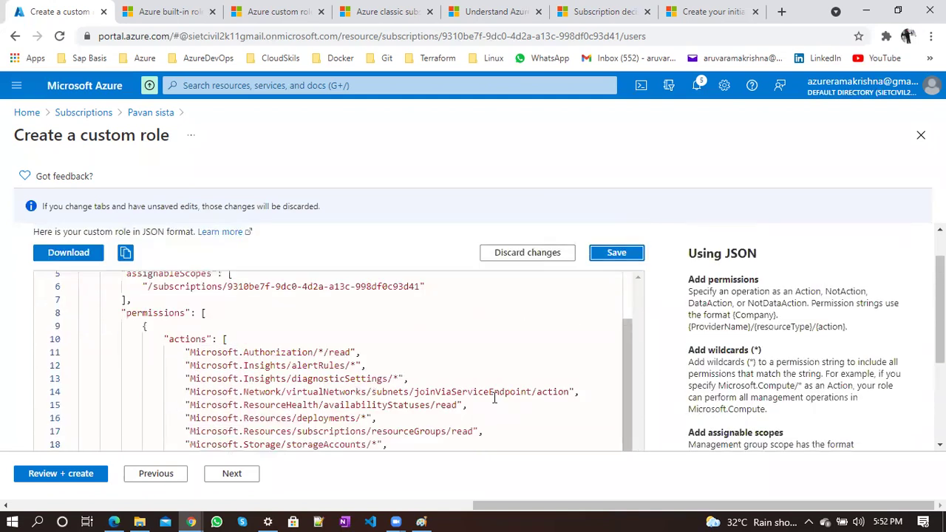
{"action": "scroll", "coordinate": [787, 388], "scroll_direction": "down", "scroll_amount": 2}
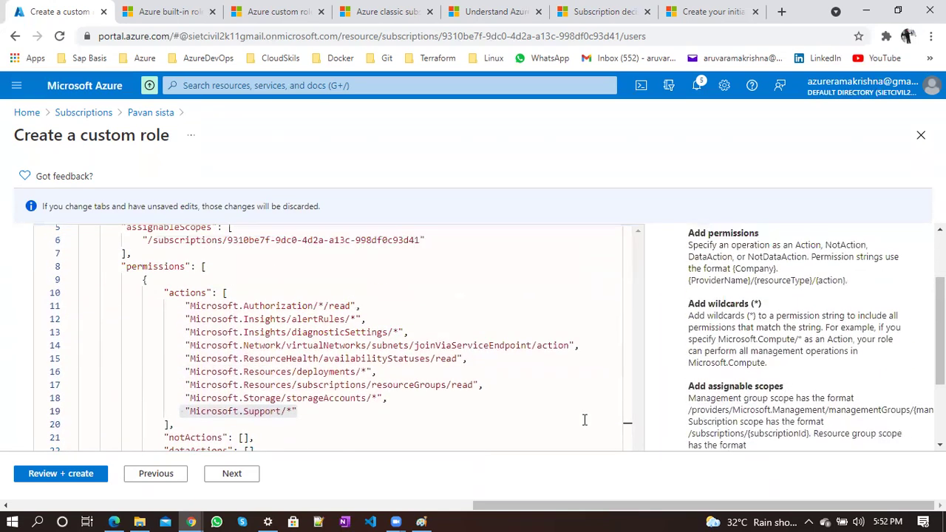
{"action": "left_click_drag", "start_coordinate": [316, 411], "coordinate": [175, 411]}
{"action": "key", "text": "BackSpace"}
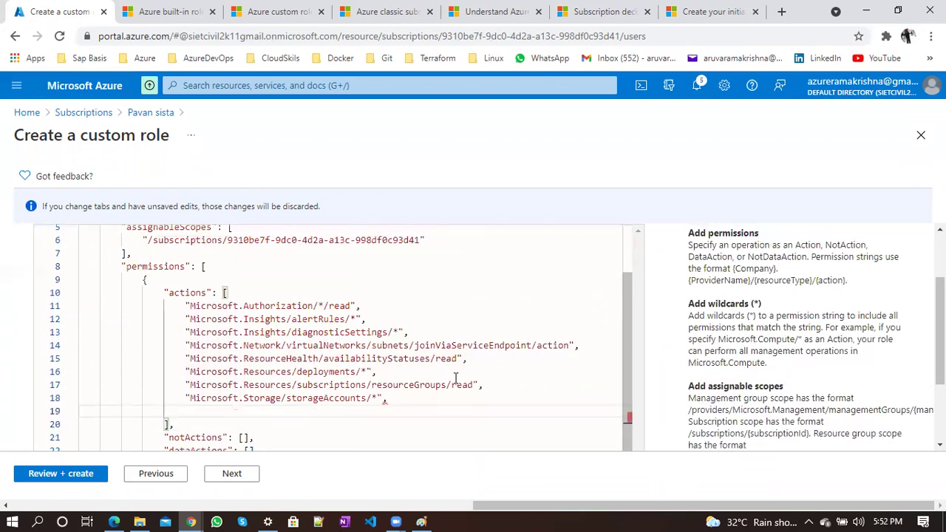
Remove every action above the storage action and fix its indentation
{"action": "left_click", "coordinate": [480, 385]}
{"action": "left_click_drag", "start_coordinate": [481, 385], "coordinate": [161, 305]}
{"action": "key", "text": "BackSpace"}
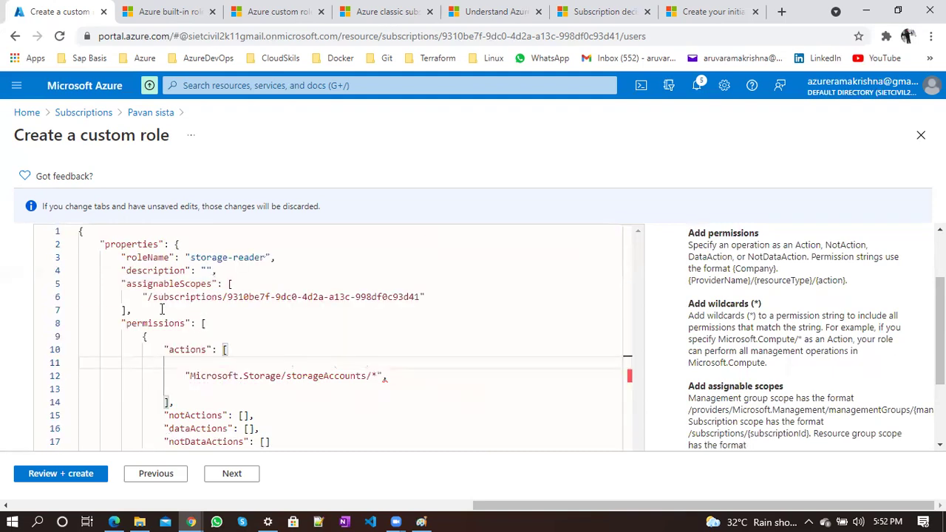
{"action": "key", "text": "Delete"}
{"action": "key", "text": "Tab"}
{"action": "key", "text": "Tab"}
{"action": "key", "text": "Tab"}
{"action": "key", "text": "Tab"}
{"action": "key", "text": "Tab"}
{"action": "key", "text": "Tab"}
{"action": "key", "text": "BackSpace"}
{"action": "key", "text": "BackSpace"}
{"action": "key", "text": "BackSpace"}
{"action": "key", "text": "BackSpace"}
{"action": "key", "text": "BackSpace"}
{"action": "key", "text": "BackSpace"}
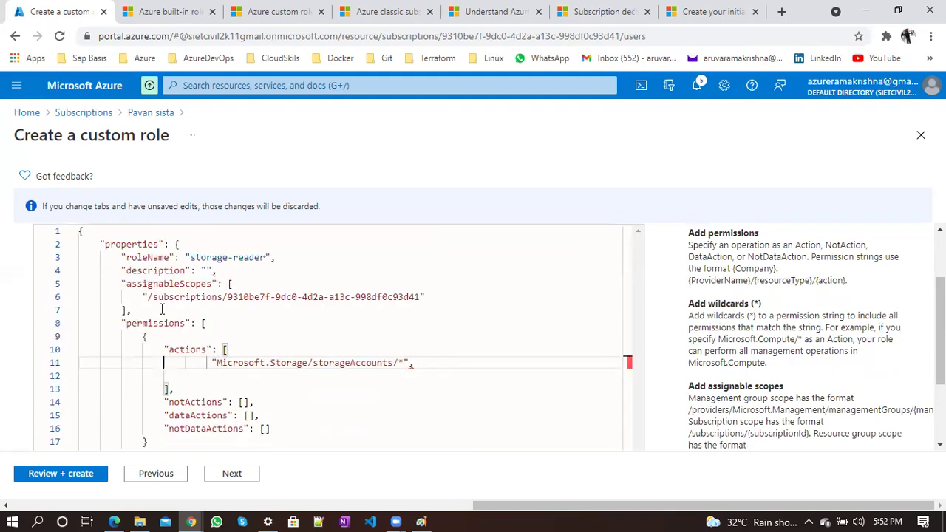
Change the storage action to Microsoft.Storage/storageAccounts/Reader, dropping the wildcard
{"action": "left_click", "coordinate": [377, 362]}
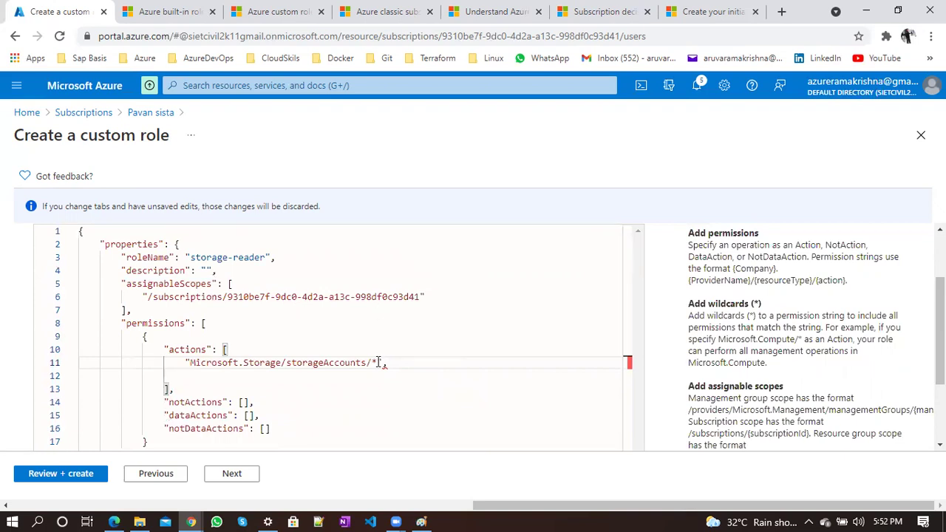
{"action": "type", "text": "/Reader"}
{"action": "left_click", "coordinate": [377, 362]}
{"action": "key", "text": "BackSpace"}
{"action": "key", "text": "BackSpace"}
{"action": "scroll", "coordinate": [940, 318], "scroll_direction": "up", "scroll_amount": 2}
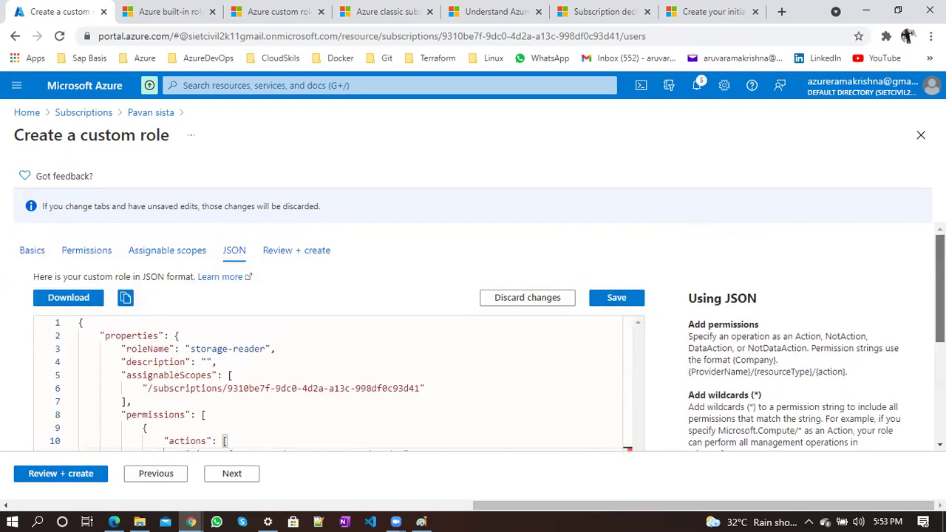
Save the JSON, shorten Reader to Read in the storage action, and save again
{"action": "left_click", "coordinate": [625, 298]}
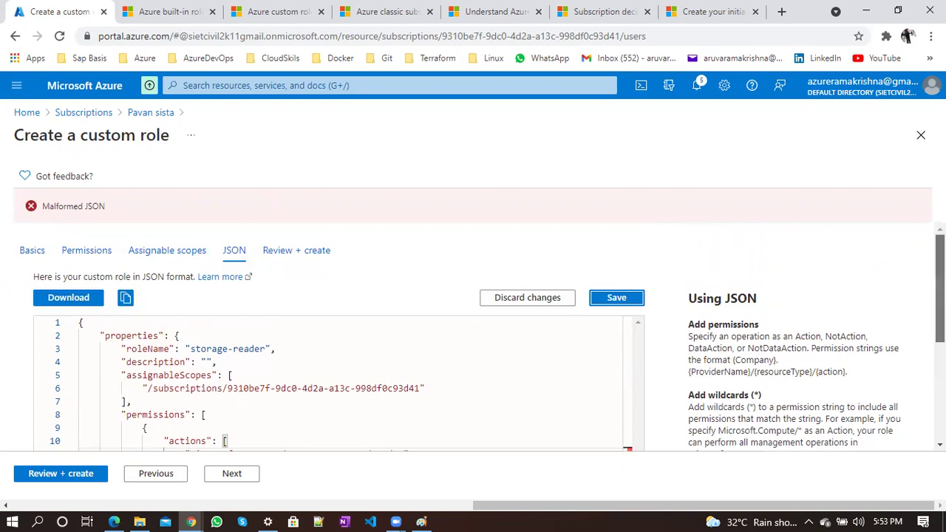
{"action": "scroll", "coordinate": [939, 296], "scroll_direction": "down", "scroll_amount": 1}
{"action": "scroll", "coordinate": [412, 430], "scroll_direction": "down", "scroll_amount": 2}
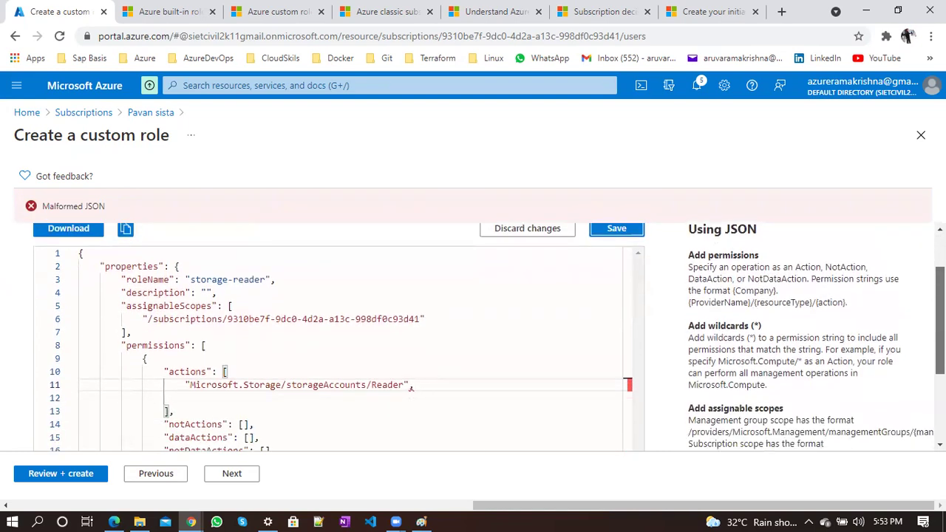
{"action": "scroll", "coordinate": [414, 384], "scroll_direction": "down", "scroll_amount": 1}
{"action": "left_click", "coordinate": [404, 382]}
{"action": "key", "text": "BackSpace"}
{"action": "key", "text": "BackSpace"}
{"action": "left_click", "coordinate": [631, 232]}
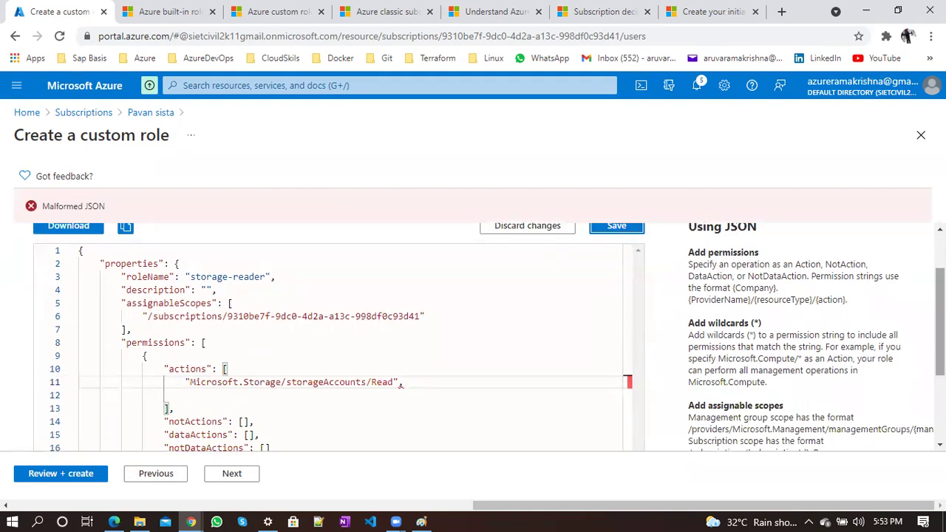
Move the closing ']' onto its own line aligned with actions, then retry saving
{"action": "scroll", "coordinate": [940, 321], "scroll_direction": "down", "scroll_amount": 1}
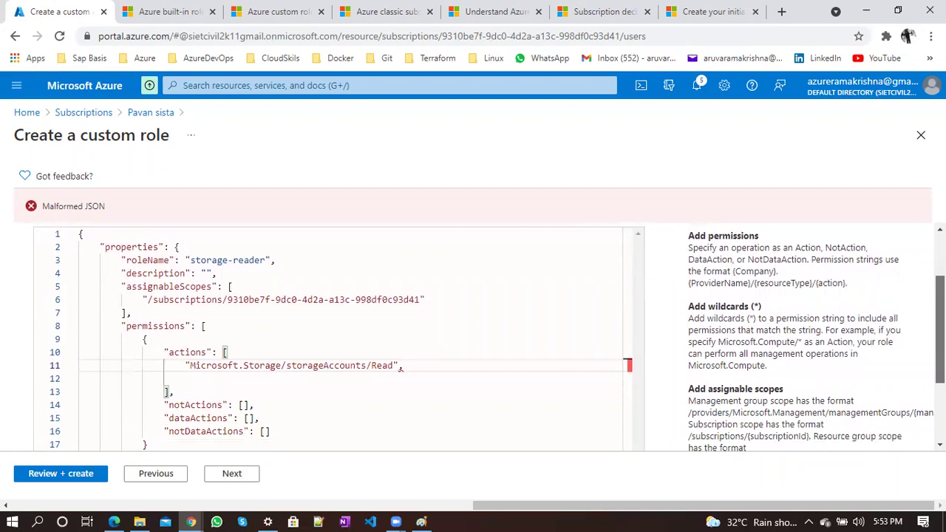
{"action": "scroll", "coordinate": [401, 367], "scroll_direction": "down", "scroll_amount": 1}
{"action": "left_click", "coordinate": [205, 355]}
{"action": "key", "text": "Delete"}
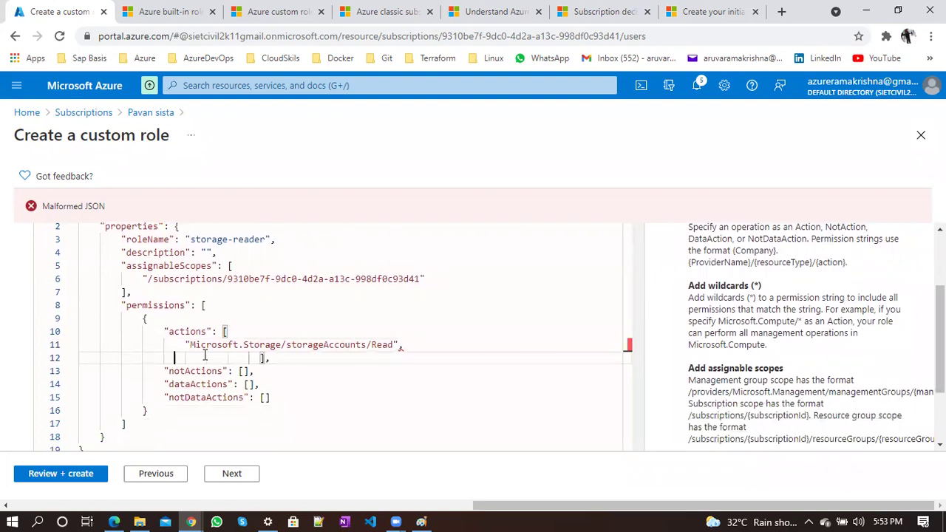
{"action": "key", "text": "Delete"}
{"action": "key", "text": "Delete"}
{"action": "key", "text": "Delete"}
{"action": "key", "text": "Delete"}
{"action": "key", "text": "Delete"}
{"action": "key", "text": "Delete"}
{"action": "key", "text": "Delete"}
{"action": "key", "text": "Delete"}
{"action": "key", "text": "Delete"}
{"action": "key", "text": "Delete"}
{"action": "key", "text": "Delete"}
{"action": "key", "text": "Delete"}
{"action": "key", "text": "Delete"}
{"action": "key", "text": "Delete"}
{"action": "key", "text": "Delete"}
{"action": "key", "text": "Delete"}
{"action": "key", "text": "BackSpace"}
{"action": "key", "text": "BackSpace"}
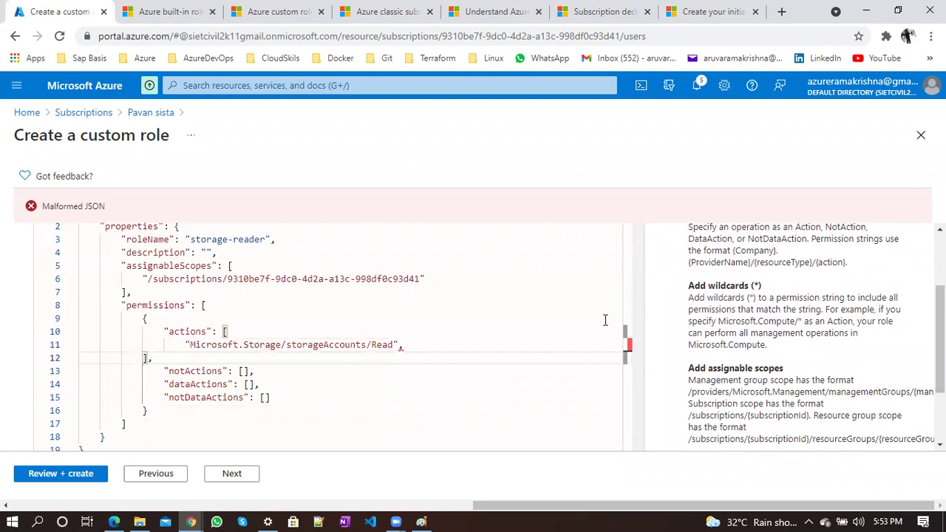
{"action": "scroll", "coordinate": [605, 319], "scroll_direction": "down", "scroll_amount": 2}
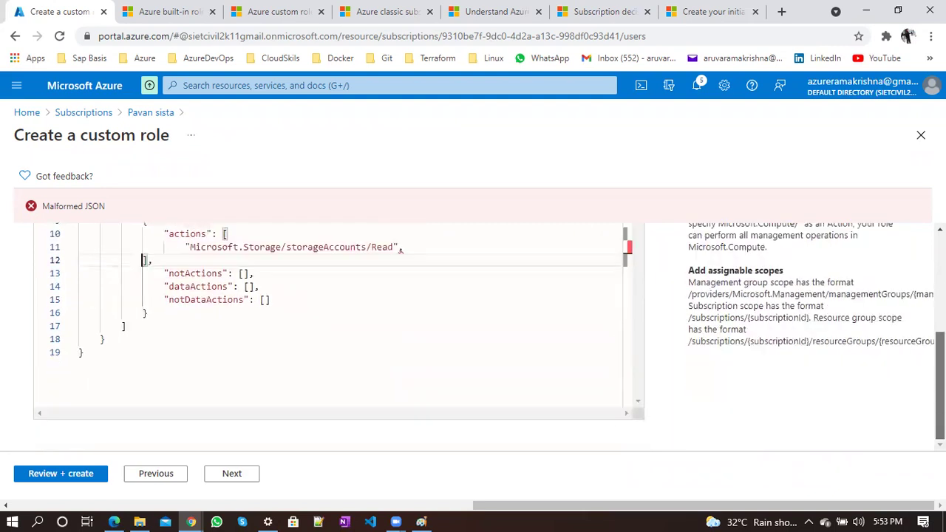
{"action": "scroll", "coordinate": [480, 340], "scroll_direction": "up", "scroll_amount": 4}
{"action": "scroll", "coordinate": [480, 340], "scroll_direction": "down", "scroll_amount": 4}
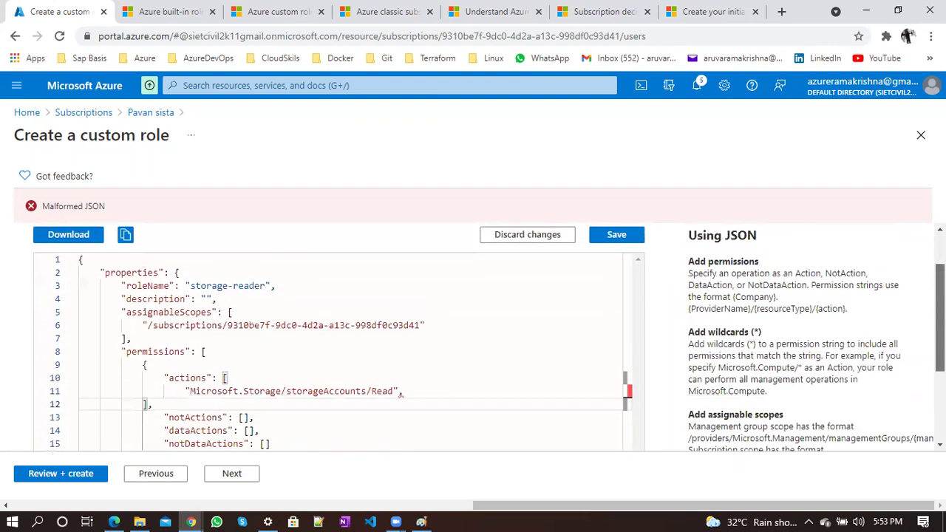
{"action": "scroll", "coordinate": [902, 246], "scroll_direction": "up", "scroll_amount": 4}
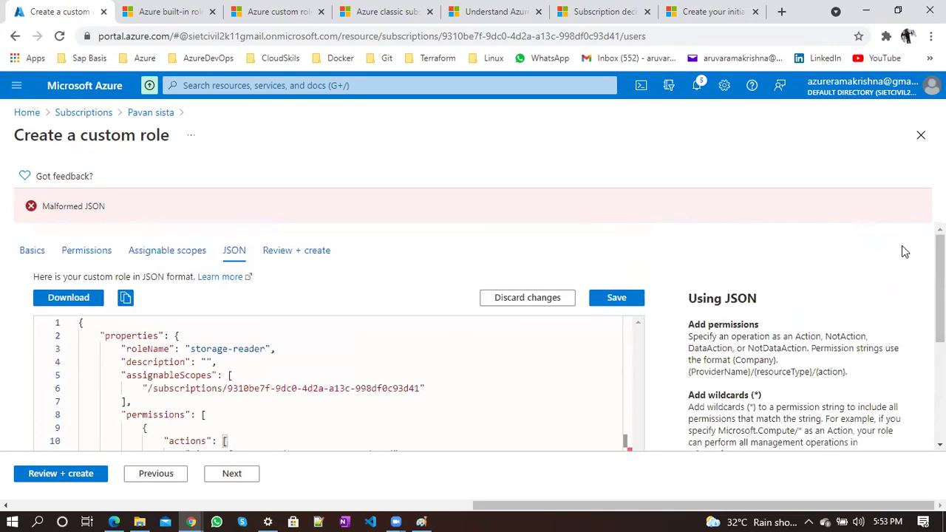
{"action": "left_click", "coordinate": [604, 299]}
{"action": "scroll", "coordinate": [940, 288], "scroll_direction": "down", "scroll_amount": 2}
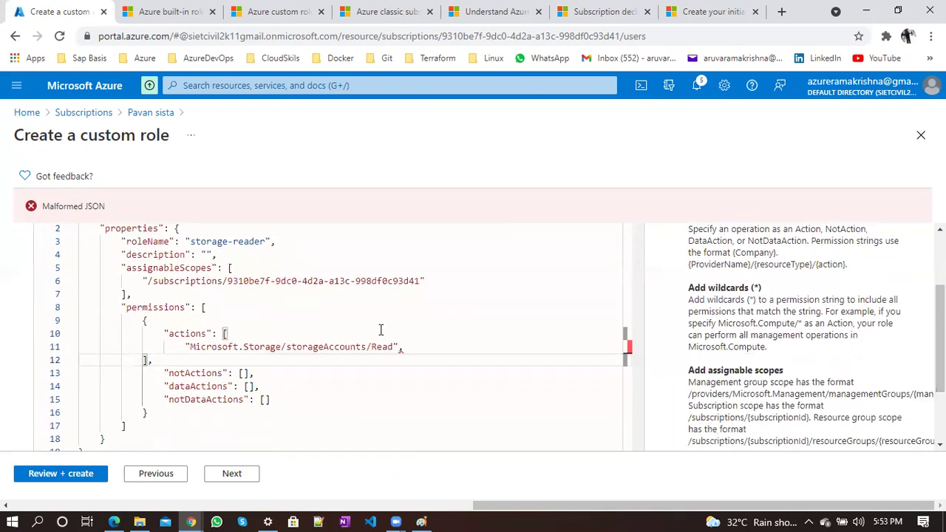
Insert /* so the action reads Microsoft.Storage/storageAccounts/*/Read, and save again
{"action": "left_click", "coordinate": [368, 346]}
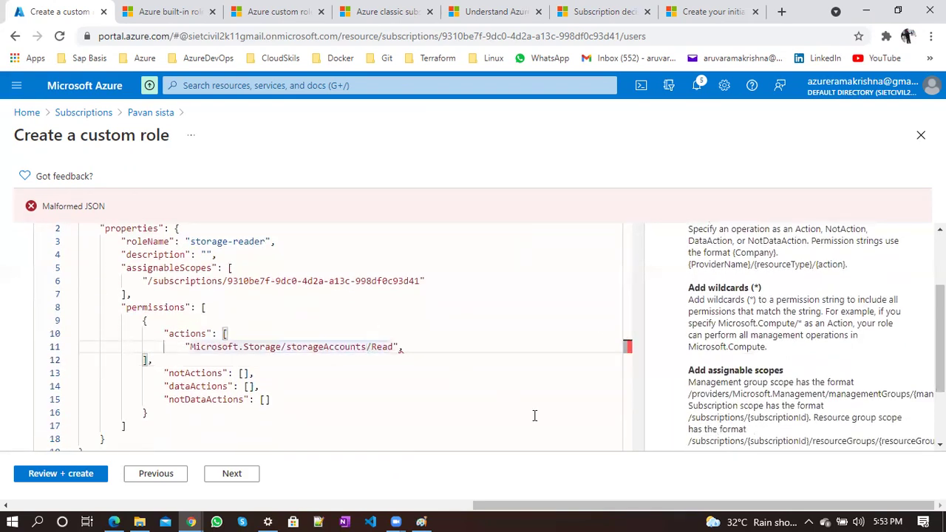
{"action": "type", "text": "/"}
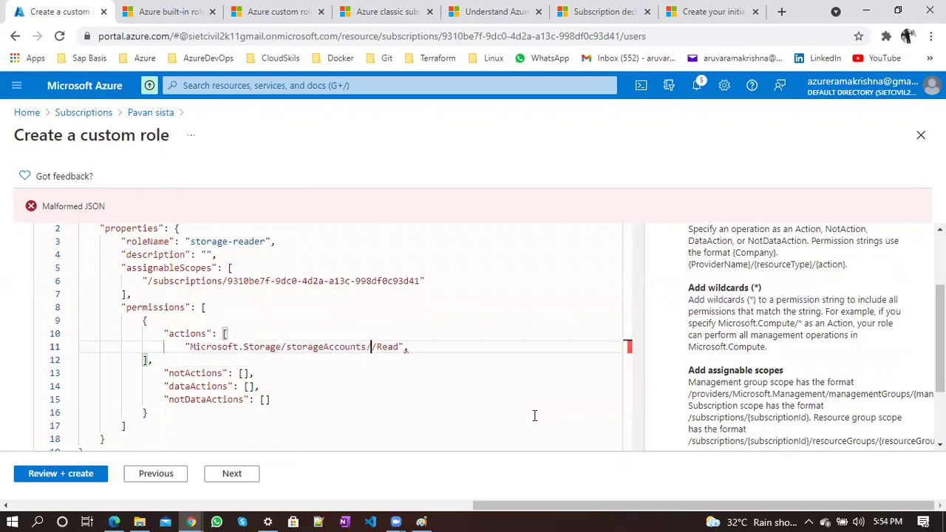
{"action": "type", "text": "*"}
{"action": "scroll", "coordinate": [517, 310], "scroll_direction": "up", "scroll_amount": 3}
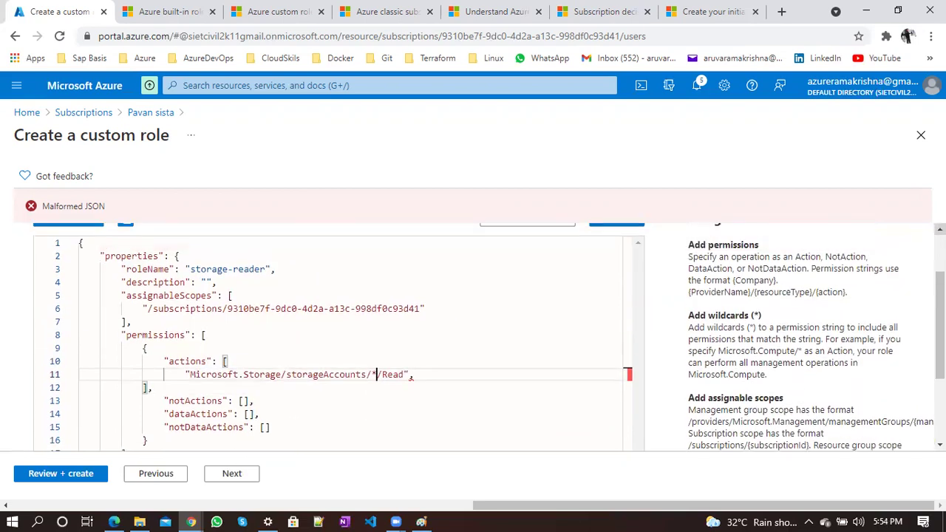
{"action": "left_click", "coordinate": [605, 245]}
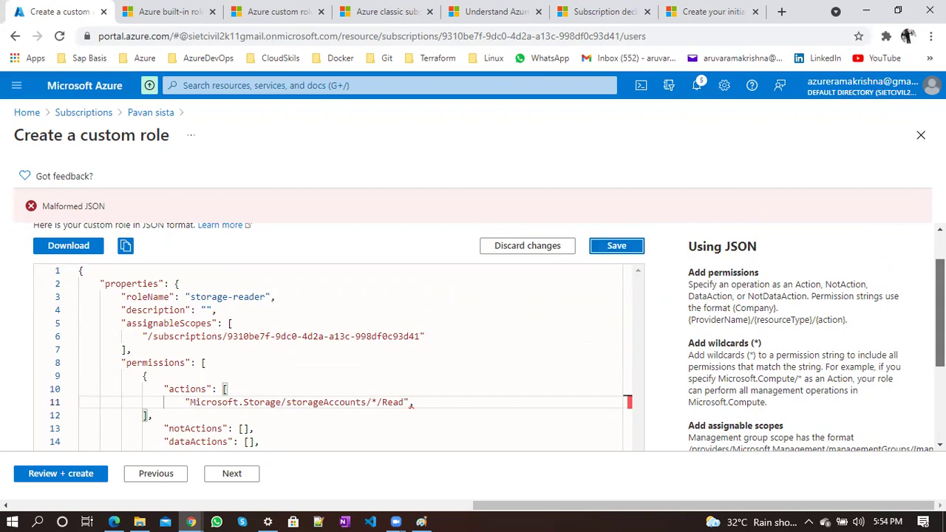
{"action": "scroll", "coordinate": [487, 337], "scroll_direction": "down", "scroll_amount": 2}
{"action": "scroll", "coordinate": [412, 302], "scroll_direction": "up", "scroll_amount": 3}
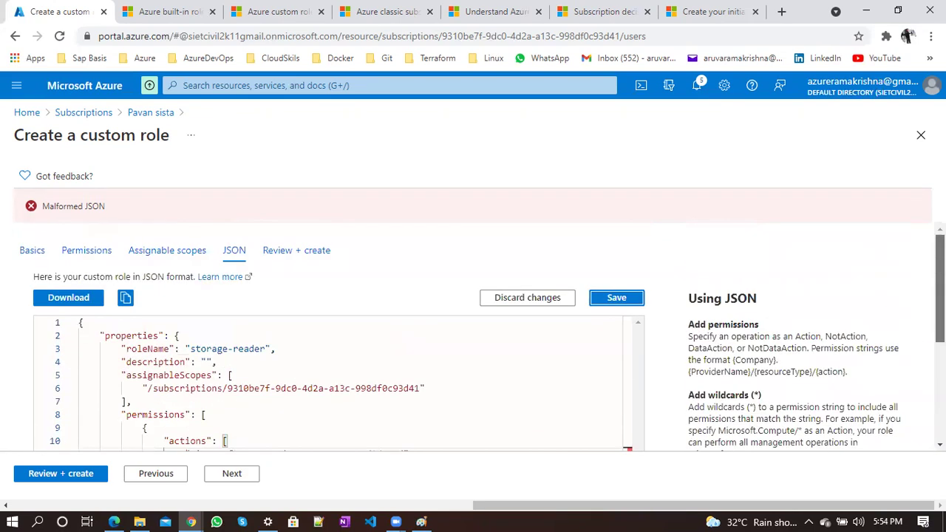
{"action": "scroll", "coordinate": [411, 302], "scroll_direction": "down", "scroll_amount": 2}
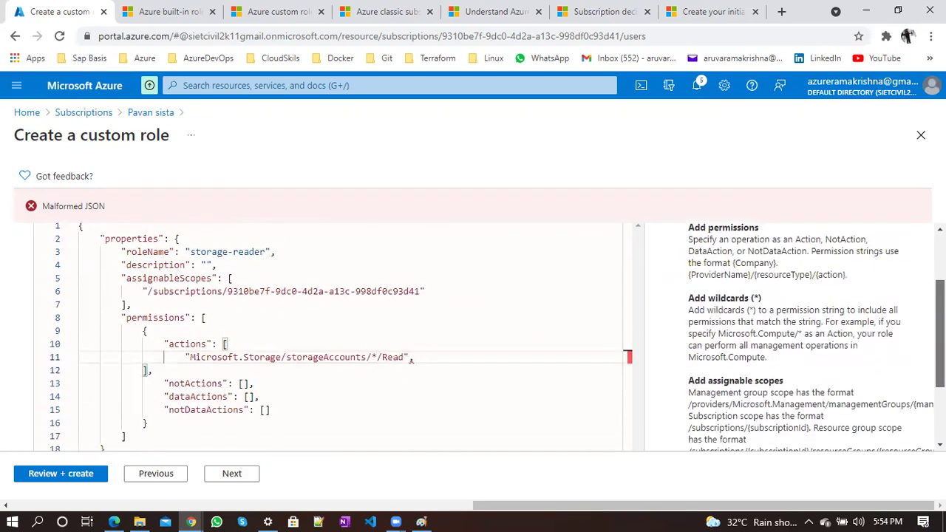
{"action": "scroll", "coordinate": [428, 365], "scroll_direction": "up", "scroll_amount": 1}
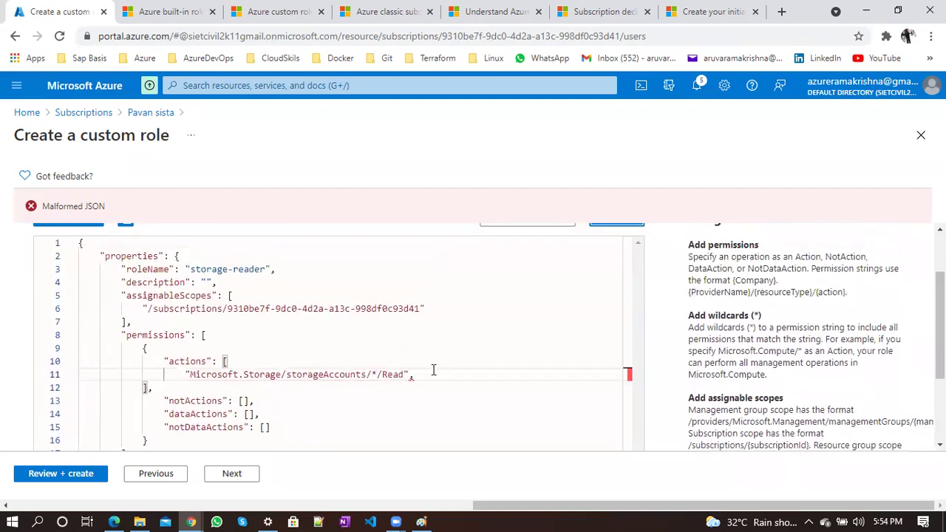
Inspect the subscription ID, description line, and the storageAccounts and Read parts of the action
{"action": "left_click_drag", "start_coordinate": [230, 308], "coordinate": [366, 308]}
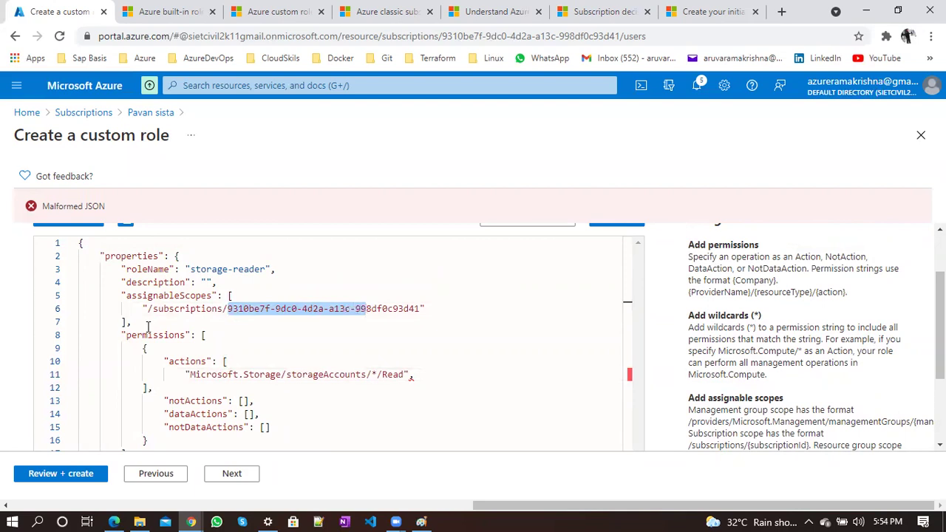
{"action": "left_click", "coordinate": [207, 283]}
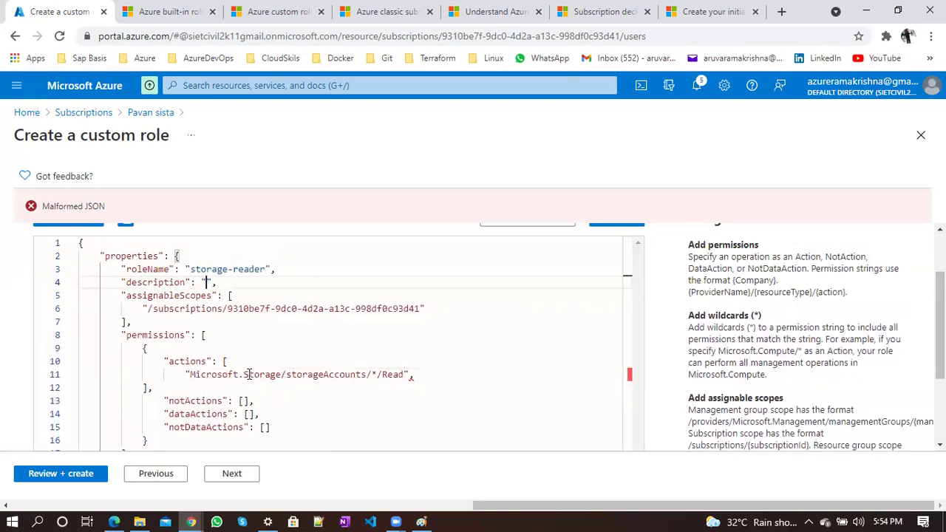
{"action": "left_click_drag", "start_coordinate": [287, 375], "coordinate": [370, 374]}
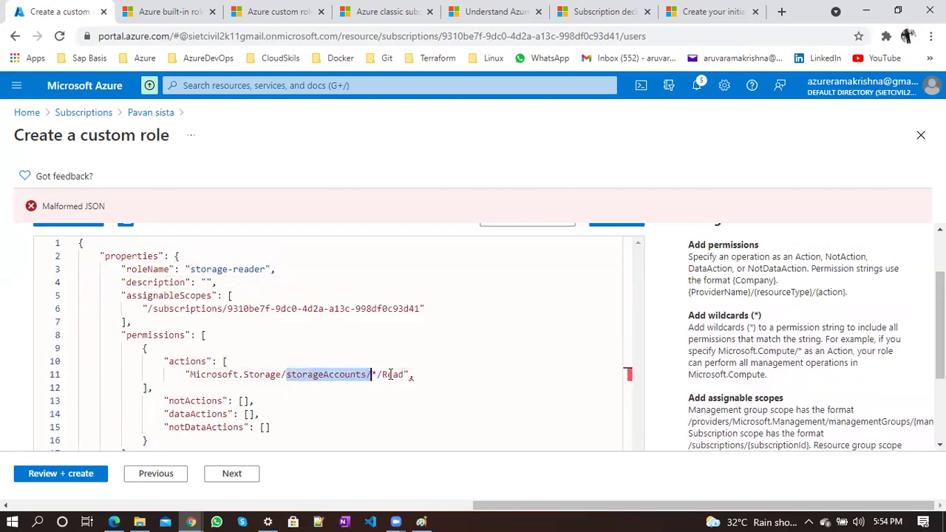
{"action": "double_click", "coordinate": [390, 375]}
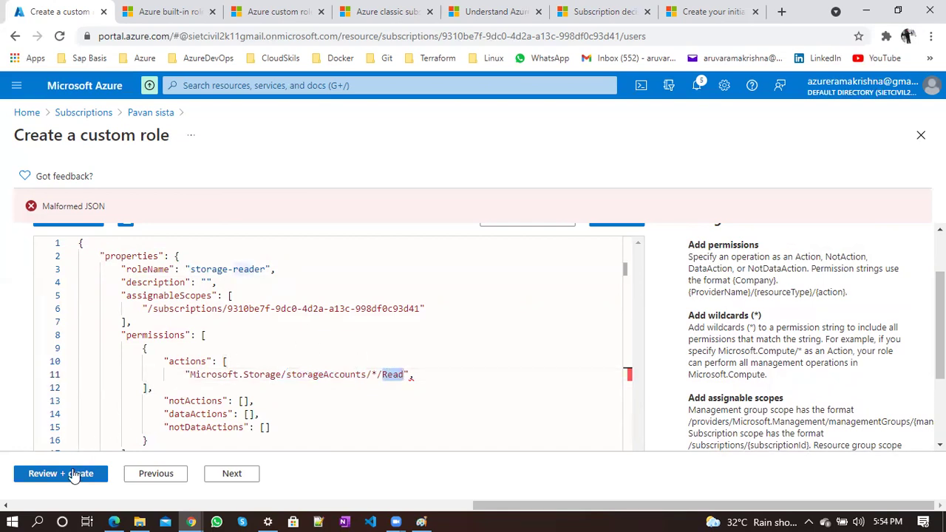
Go from the review page back to the role's Permissions tab
{"action": "left_click", "coordinate": [74, 473]}
{"action": "scroll", "coordinate": [309, 379], "scroll_direction": "down", "scroll_amount": 2}
{"action": "scroll", "coordinate": [309, 379], "scroll_direction": "up", "scroll_amount": 3}
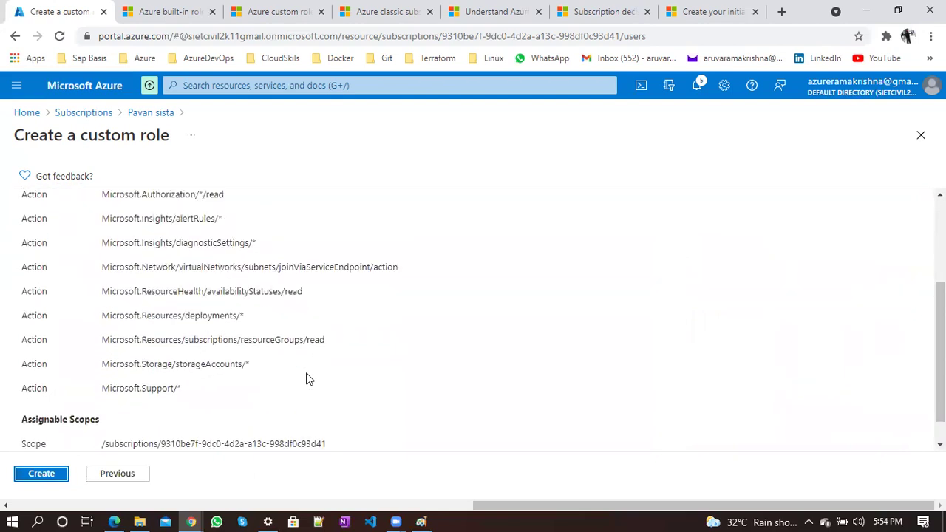
{"action": "left_click", "coordinate": [87, 215]}
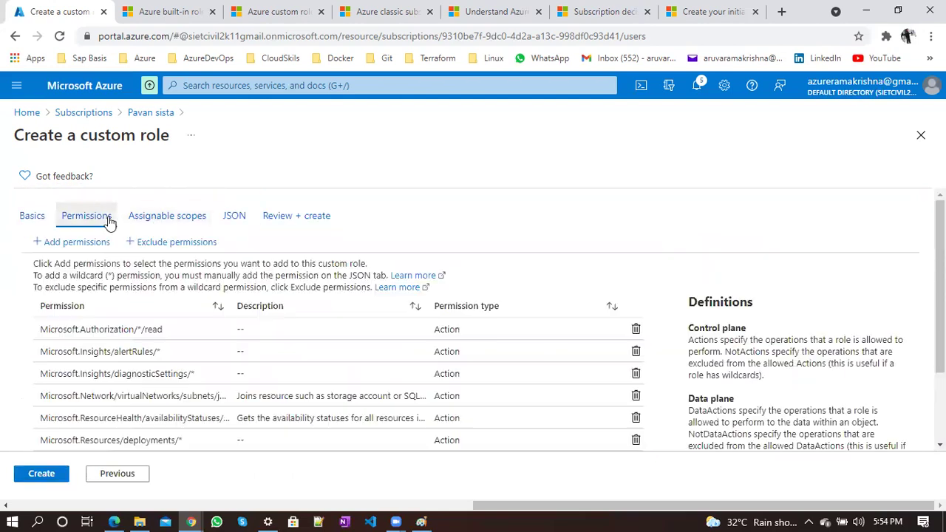
Delete permissions with the trash icon until three actions remain
{"action": "left_click", "coordinate": [634, 331]}
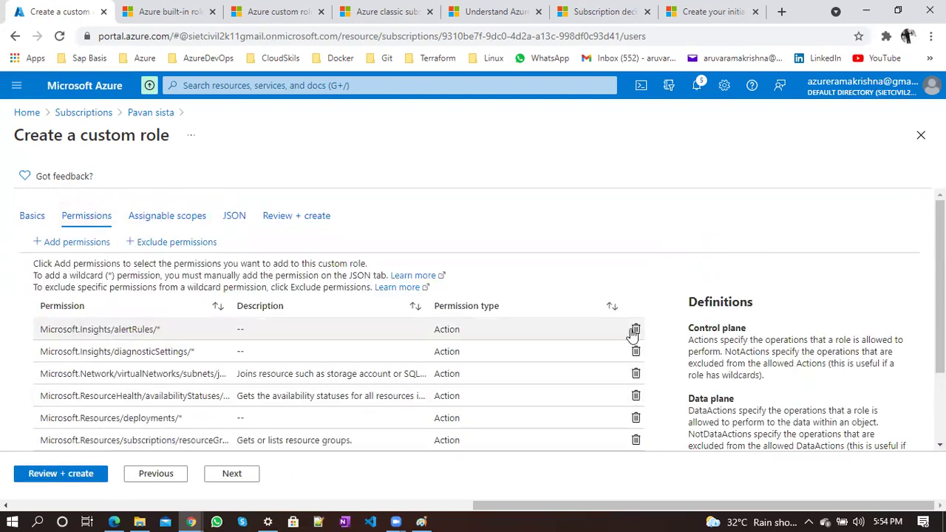
{"action": "left_click", "coordinate": [634, 330]}
{"action": "left_click", "coordinate": [634, 331]}
{"action": "left_click", "coordinate": [633, 330]}
{"action": "left_click", "coordinate": [634, 330]}
{"action": "left_click", "coordinate": [634, 330]}
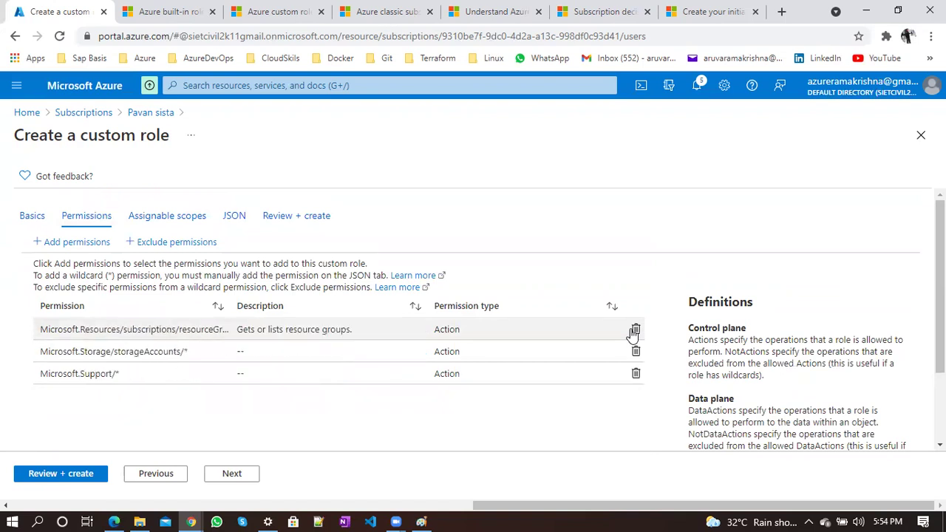
{"action": "left_click", "coordinate": [633, 331]}
{"action": "left_click", "coordinate": [634, 330]}
{"action": "left_click", "coordinate": [634, 330]}
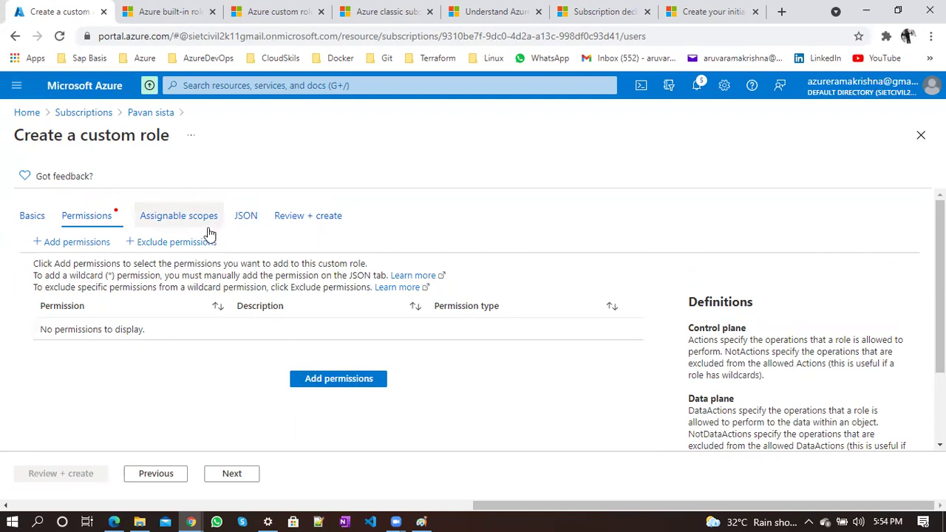
Start a new custom role from the subscription's access control page and name it storagereader
{"action": "left_click", "coordinate": [134, 115]}
{"action": "left_click", "coordinate": [553, 448]}
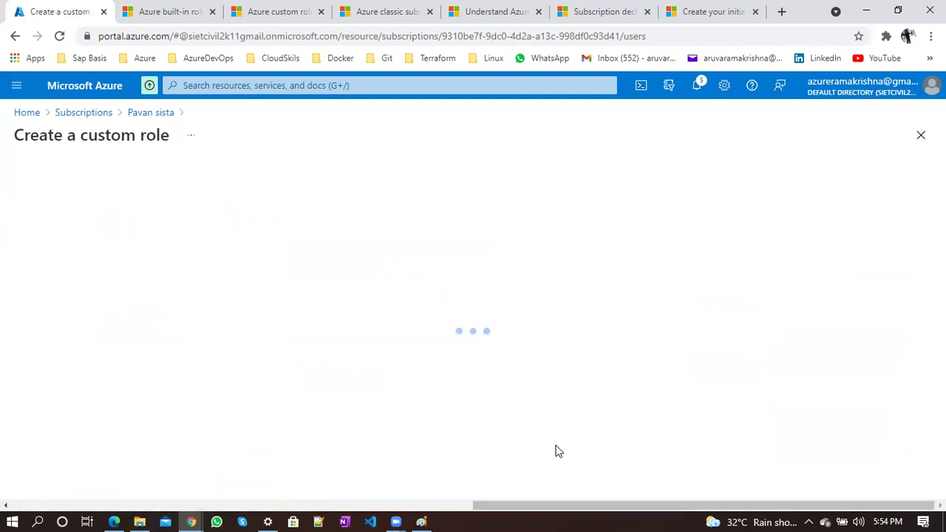
{"action": "left_click", "coordinate": [251, 298]}
{"action": "type", "text": "storagereader"}
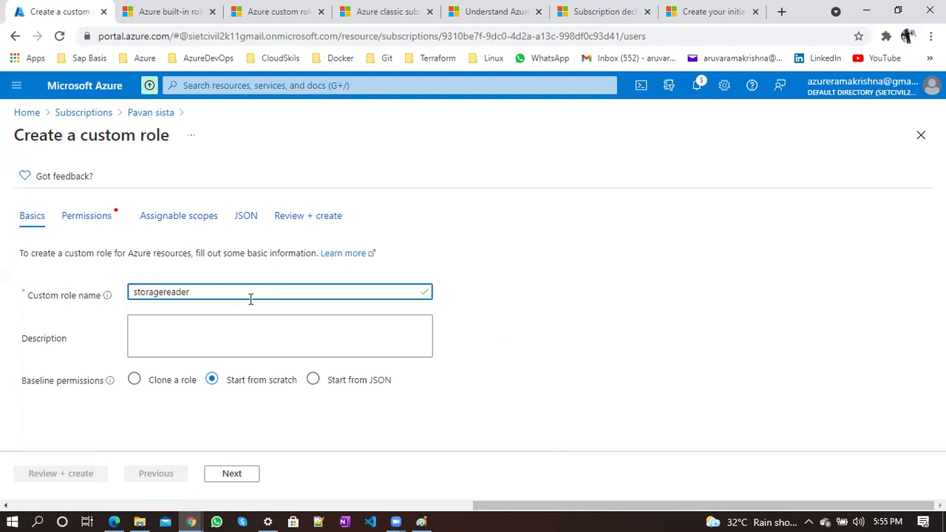
Clone Storage Account Contributor as the baseline and continue to Permissions
{"action": "left_click", "coordinate": [135, 379]}
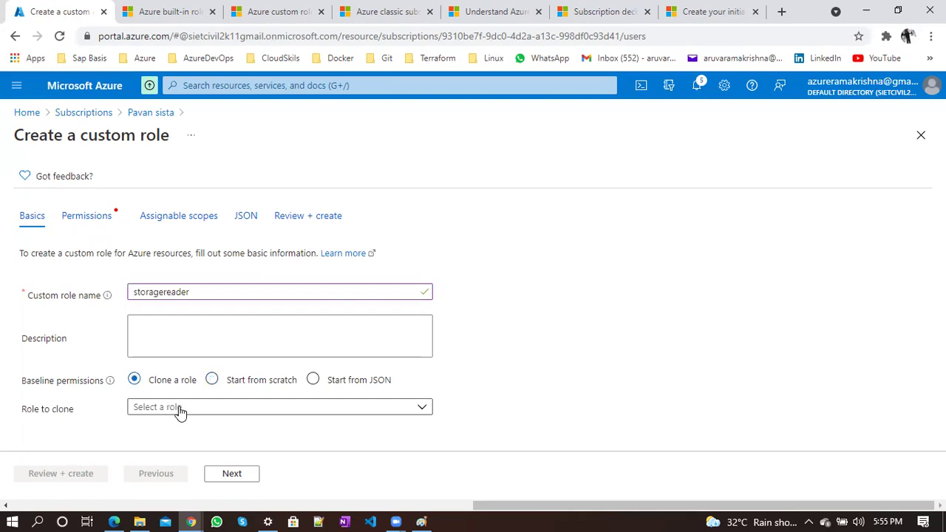
{"action": "left_click", "coordinate": [181, 407]}
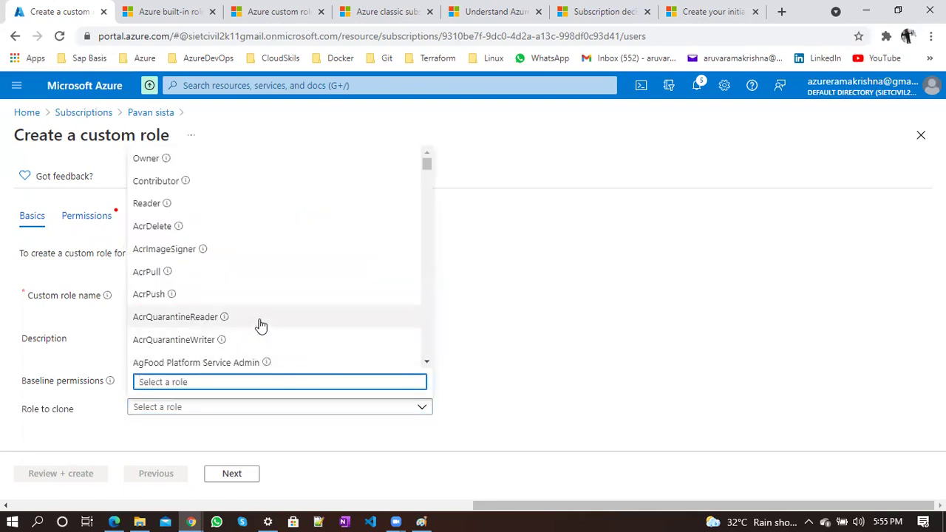
{"action": "type", "text": "storage"}
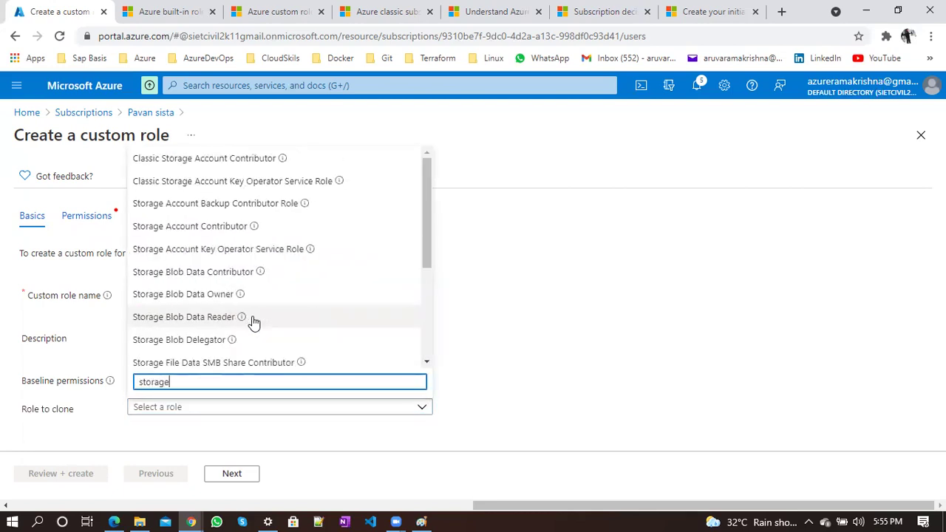
{"action": "scroll", "coordinate": [184, 359], "scroll_direction": "down", "scroll_amount": 3}
{"action": "scroll", "coordinate": [181, 357], "scroll_direction": "up", "scroll_amount": 1}
{"action": "scroll", "coordinate": [181, 357], "scroll_direction": "up", "scroll_amount": 2}
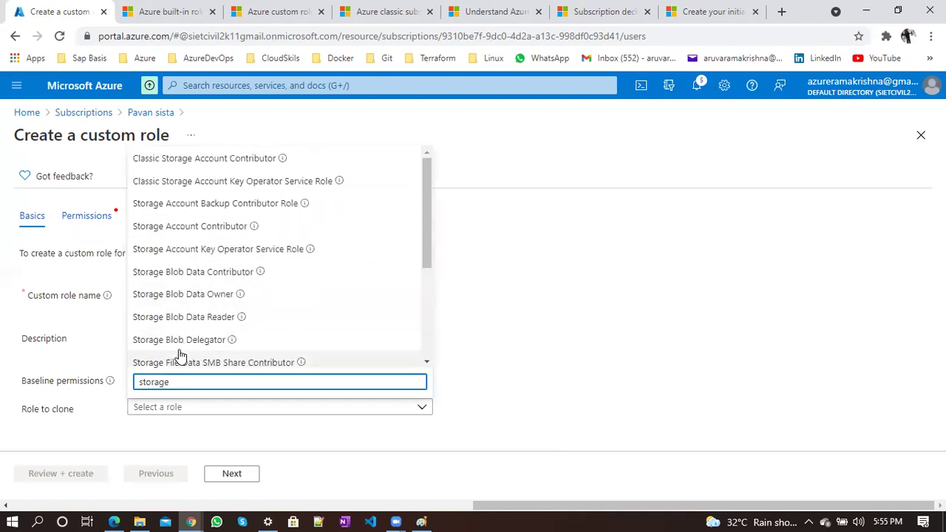
{"action": "left_click", "coordinate": [201, 229]}
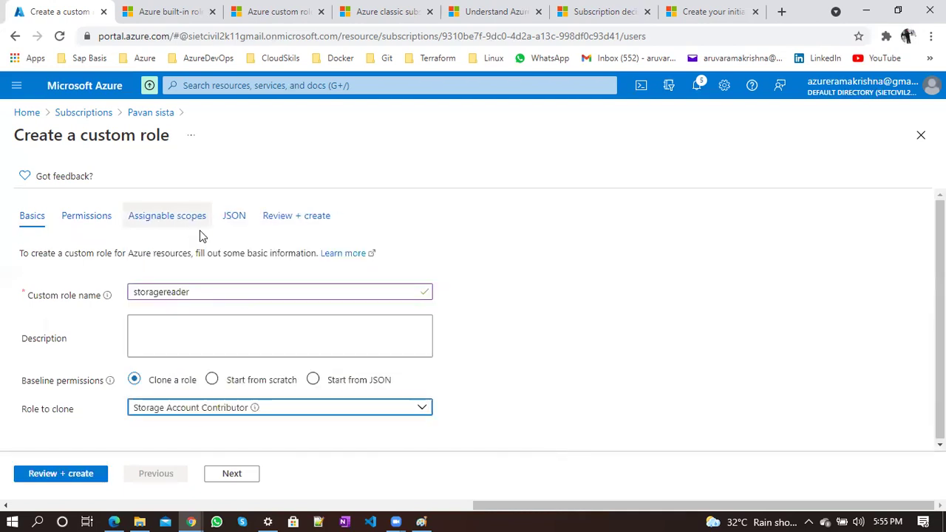
{"action": "left_click", "coordinate": [235, 473]}
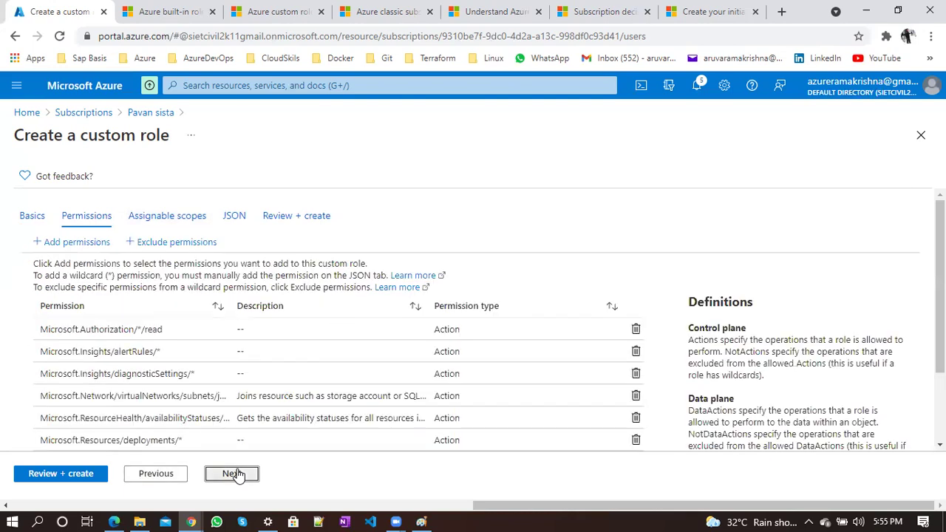
Skip ahead to the JSON tab and make the role definition editable
{"action": "left_click", "coordinate": [235, 474]}
{"action": "left_click", "coordinate": [235, 473]}
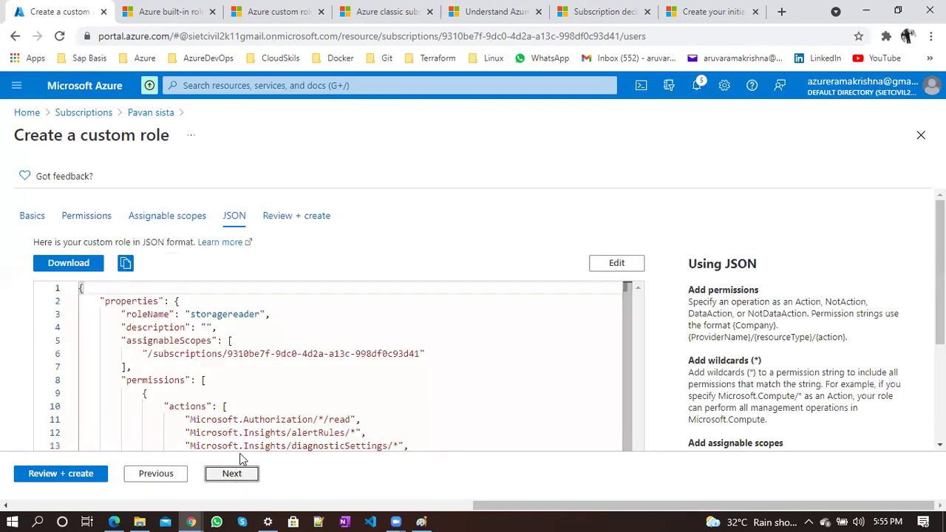
{"action": "left_click", "coordinate": [609, 264]}
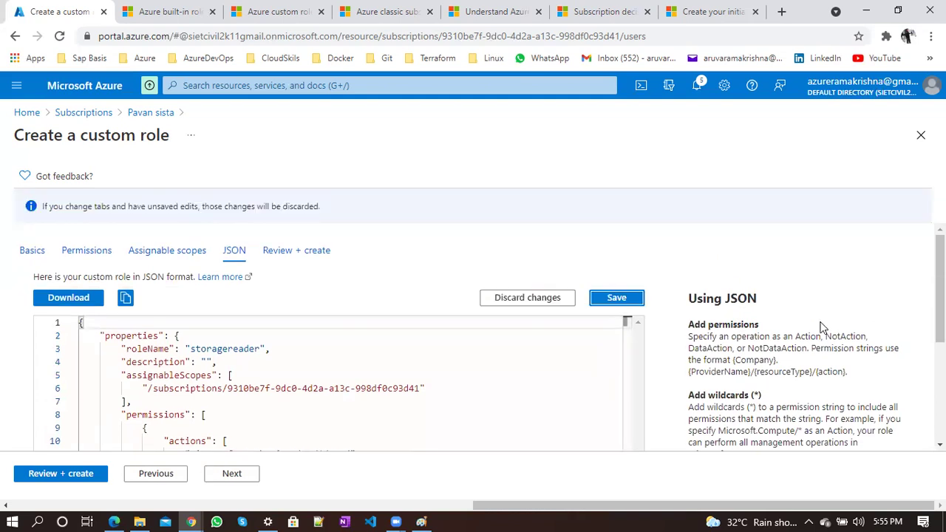
{"action": "scroll", "coordinate": [338, 337], "scroll_direction": "down", "scroll_amount": 5}
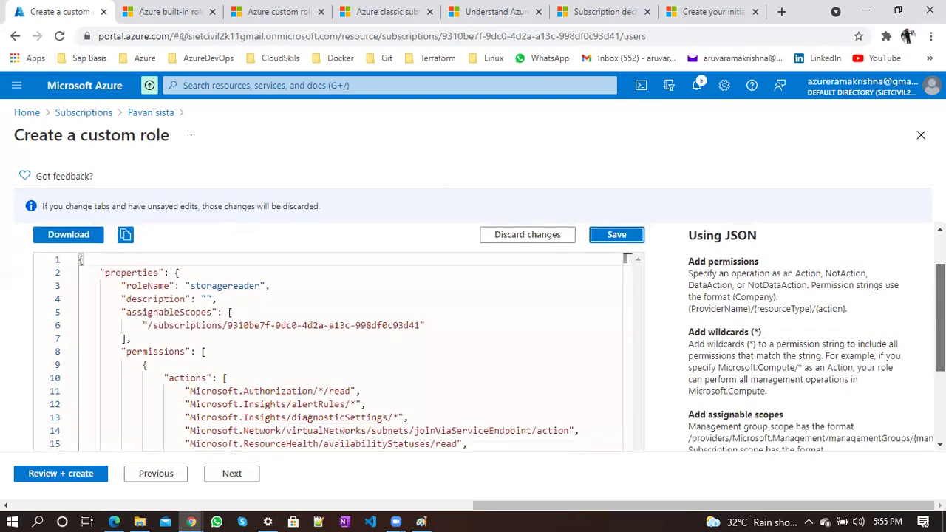
{"action": "scroll", "coordinate": [360, 265], "scroll_direction": "down", "scroll_amount": 1}
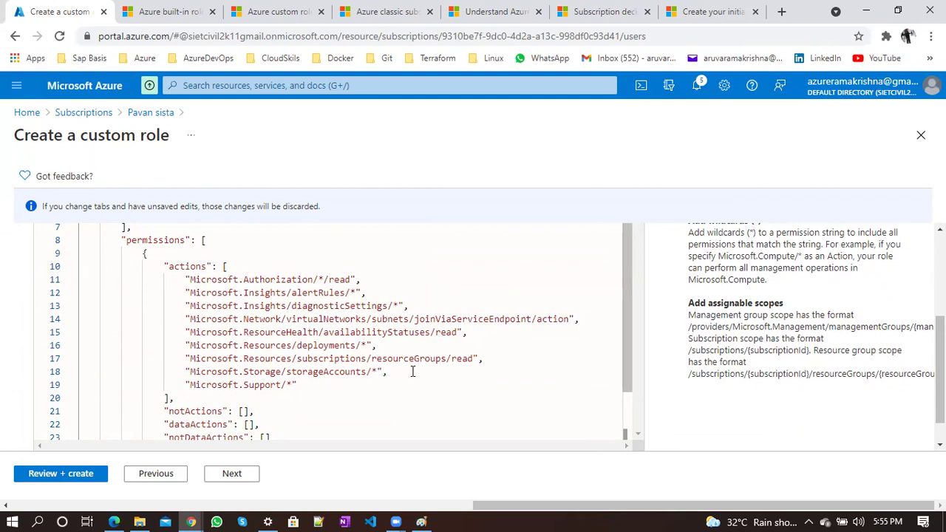
Delete all other actions and append /read to Microsoft.Storage/storageAccounts/*
{"action": "left_click_drag", "start_coordinate": [299, 385], "coordinate": [184, 385]}
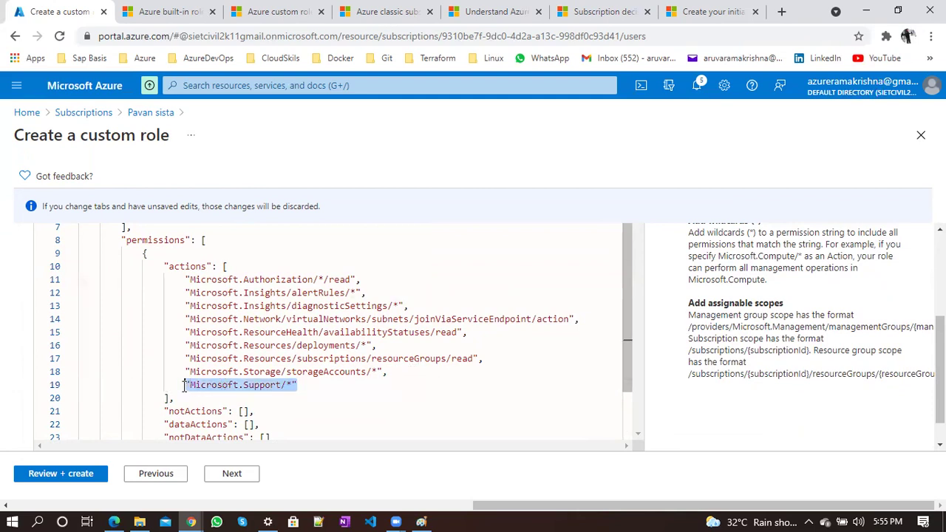
{"action": "key", "text": "BackSpace"}
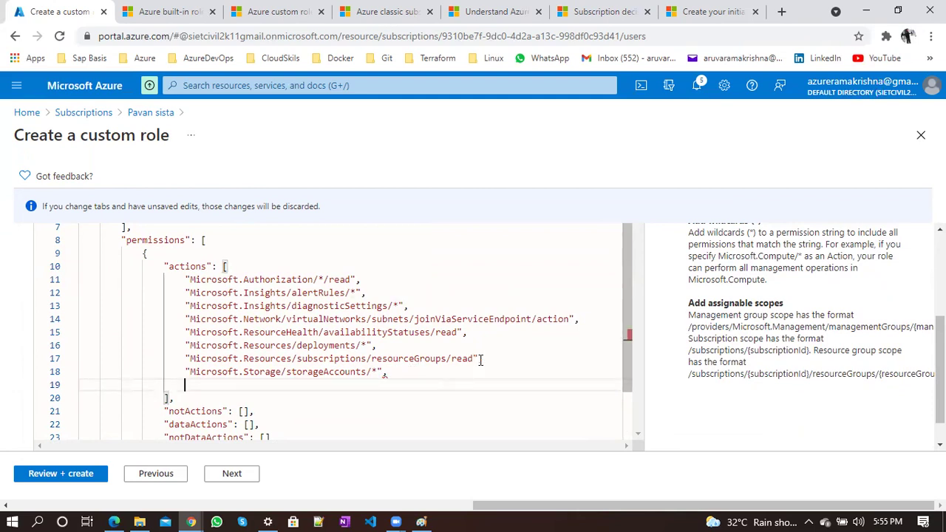
{"action": "left_click_drag", "start_coordinate": [481, 358], "coordinate": [184, 282]}
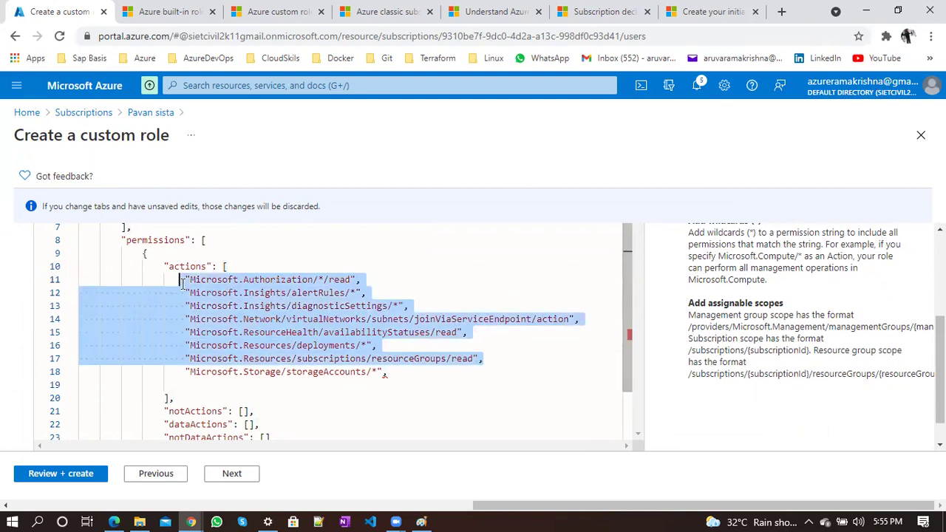
{"action": "key", "text": "BackSpace"}
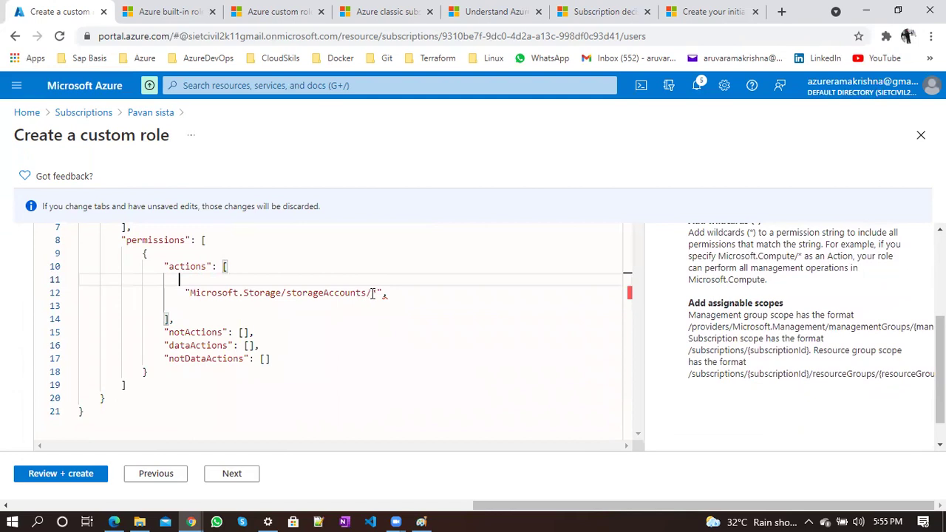
{"action": "left_click", "coordinate": [377, 293]}
{"action": "type", "text": "/read"}
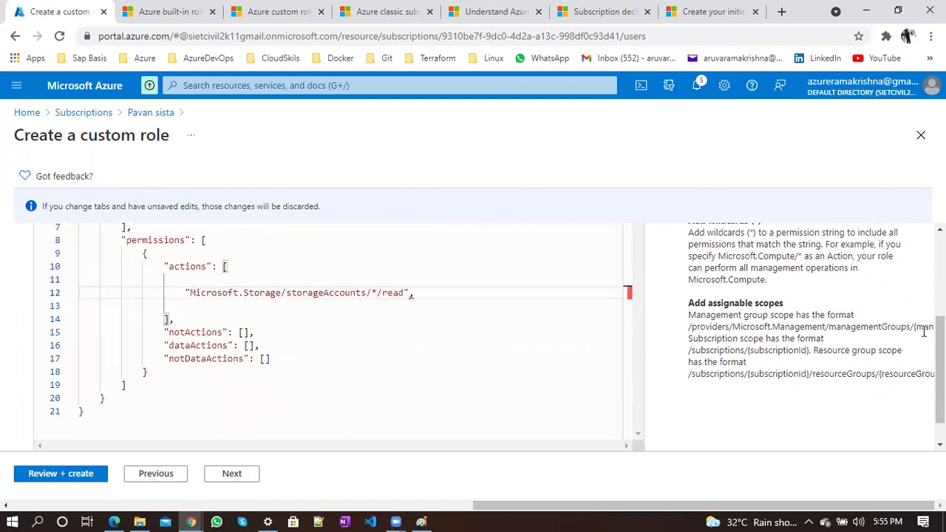
{"action": "scroll", "coordinate": [608, 222], "scroll_direction": "up", "scroll_amount": 3}
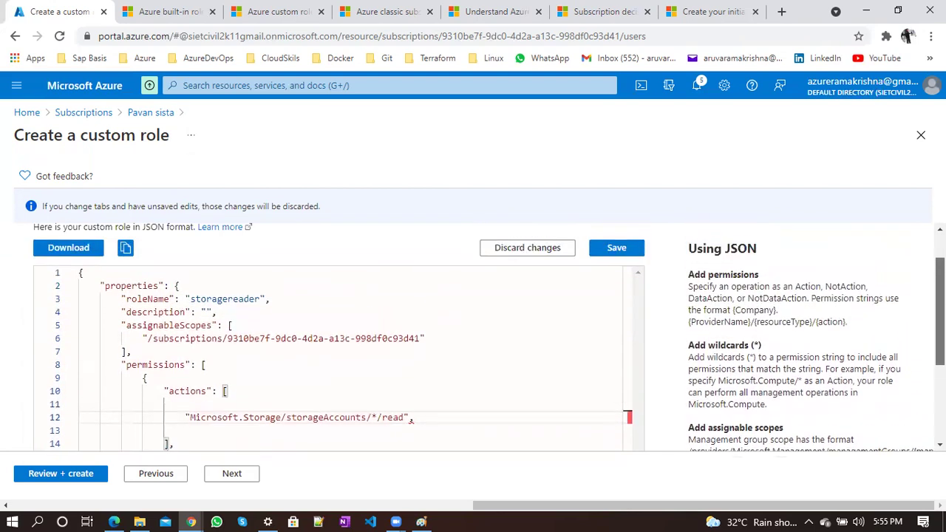
Change the role's storage action in the JSON to Microsoft.Storage/*/read and save it
{"action": "left_click", "coordinate": [608, 251]}
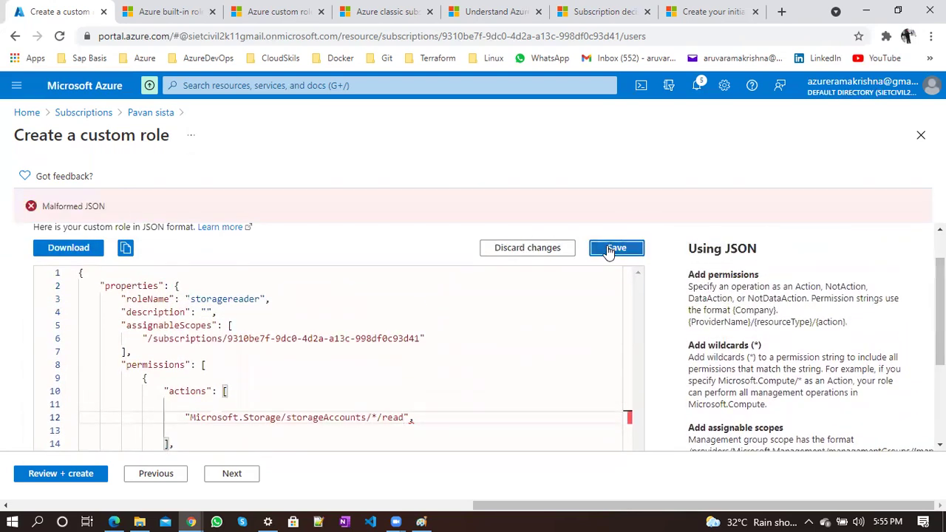
{"action": "left_click", "coordinate": [374, 418]}
{"action": "key", "text": "Delete"}
{"action": "key", "text": "BackSpace"}
{"action": "key", "text": "BackSpace"}
{"action": "key", "text": "BackSpace"}
{"action": "key", "text": "BackSpace"}
{"action": "key", "text": "BackSpace"}
{"action": "key", "text": "BackSpace"}
{"action": "key", "text": "BackSpace"}
{"action": "key", "text": "BackSpace"}
{"action": "key", "text": "BackSpace"}
{"action": "key", "text": "BackSpace"}
{"action": "key", "text": "BackSpace"}
{"action": "key", "text": "BackSpace"}
{"action": "key", "text": "BackSpace"}
{"action": "key", "text": "BackSpace"}
{"action": "key", "text": "BackSpace"}
{"action": "key", "text": "BackSpace"}
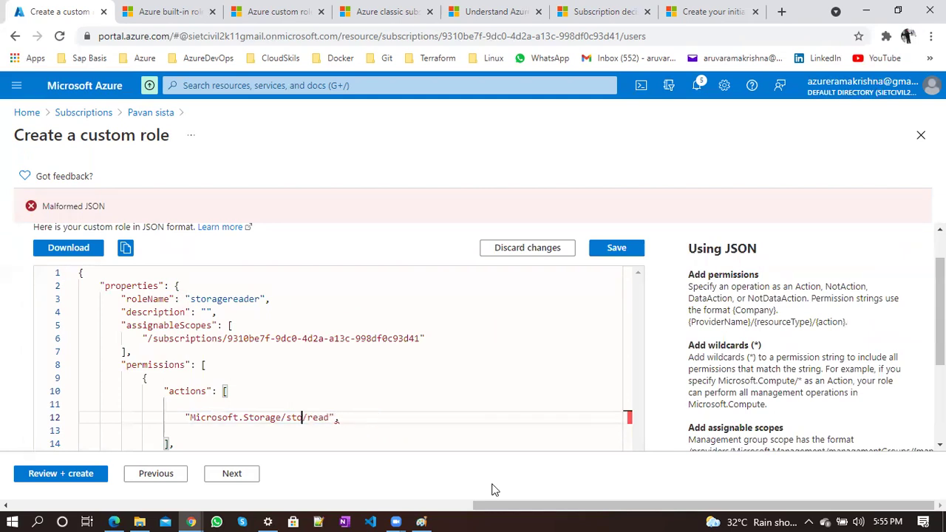
{"action": "type", "text": "*"}
{"action": "left_click", "coordinate": [357, 423]}
{"action": "key", "text": "BackSpace"}
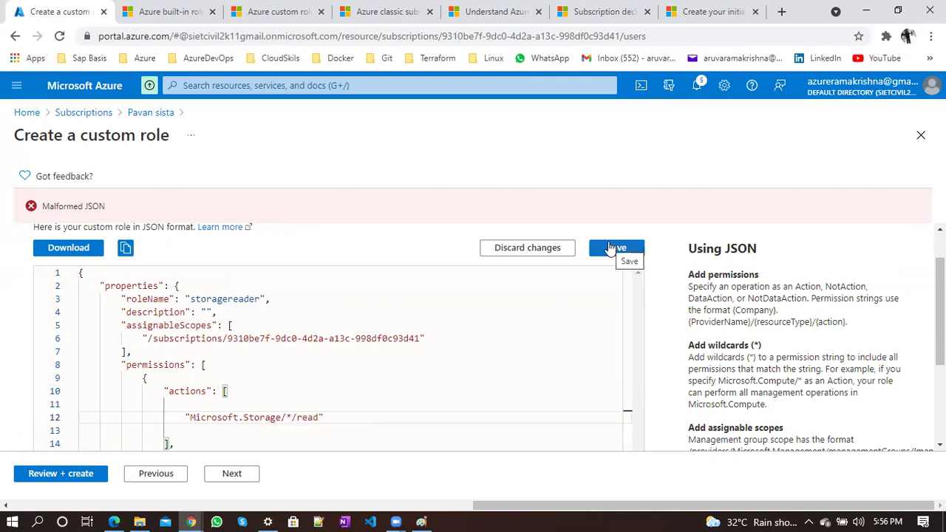
{"action": "left_click", "coordinate": [610, 249]}
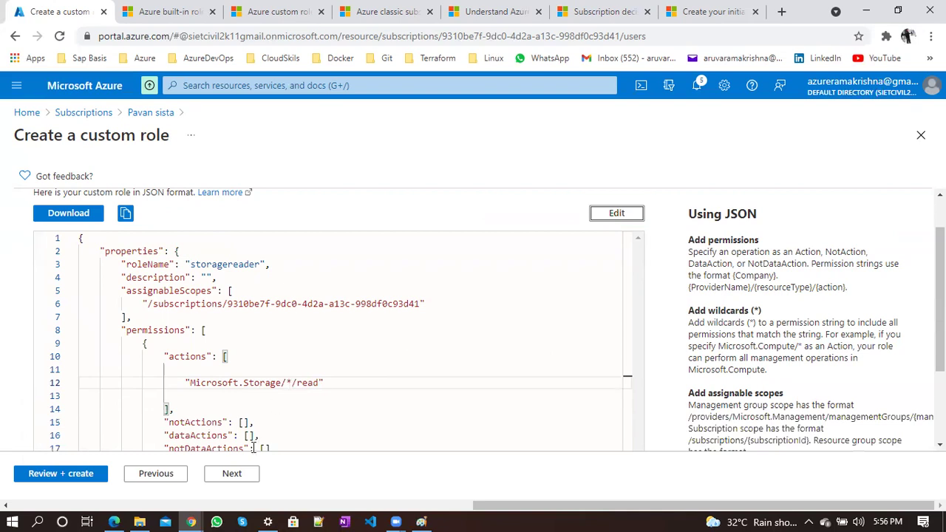
Review the storagereader role summary, create the role, and dismiss the confirmation
{"action": "left_click", "coordinate": [231, 473]}
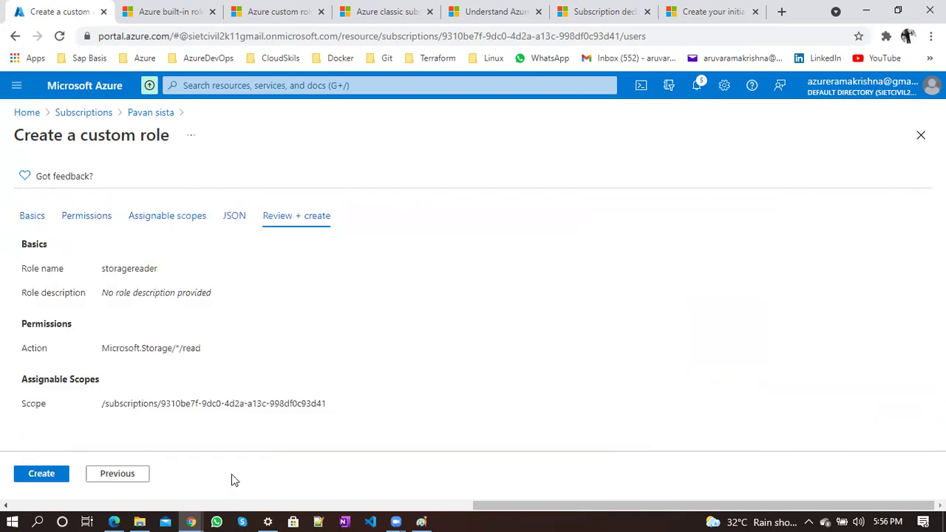
{"action": "left_click", "coordinate": [54, 472]}
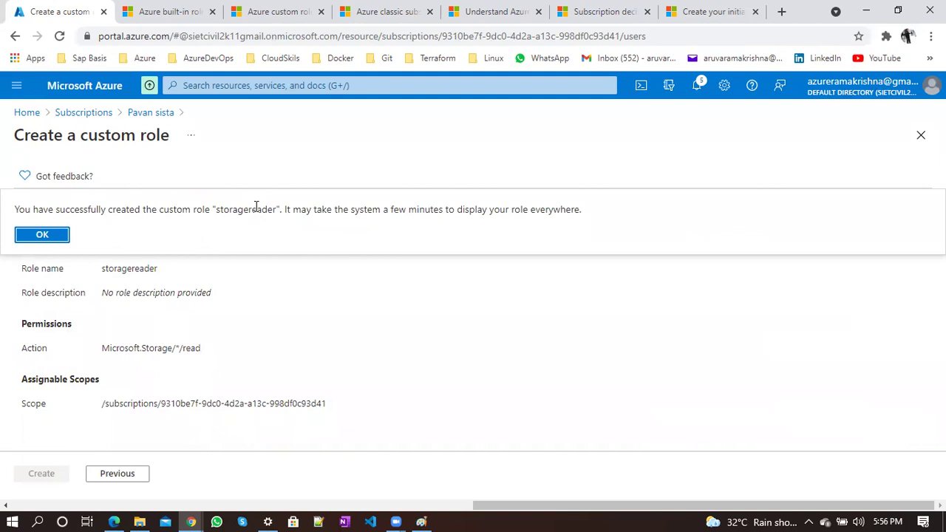
{"action": "left_click", "coordinate": [41, 236]}
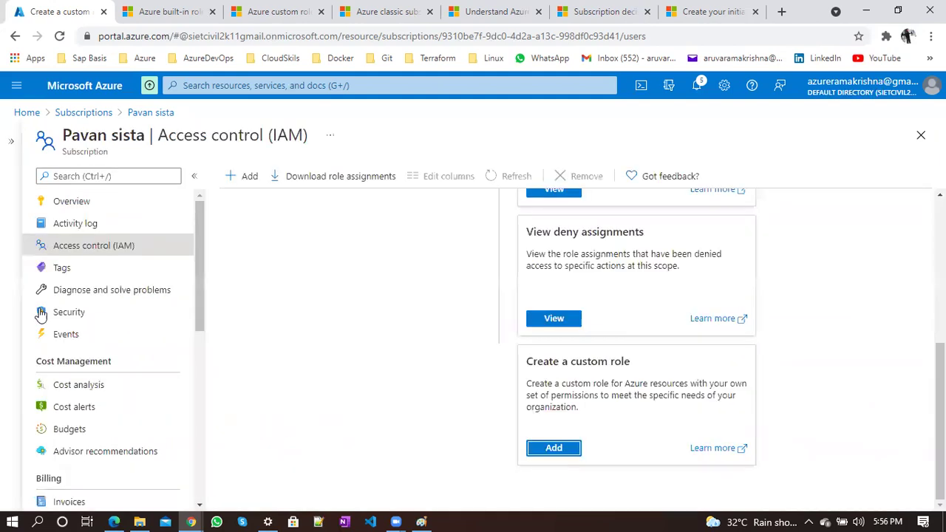
Filter the subscription's Roles list to the CustomRole type and refresh it
{"action": "scroll", "coordinate": [433, 312], "scroll_direction": "up", "scroll_amount": 5}
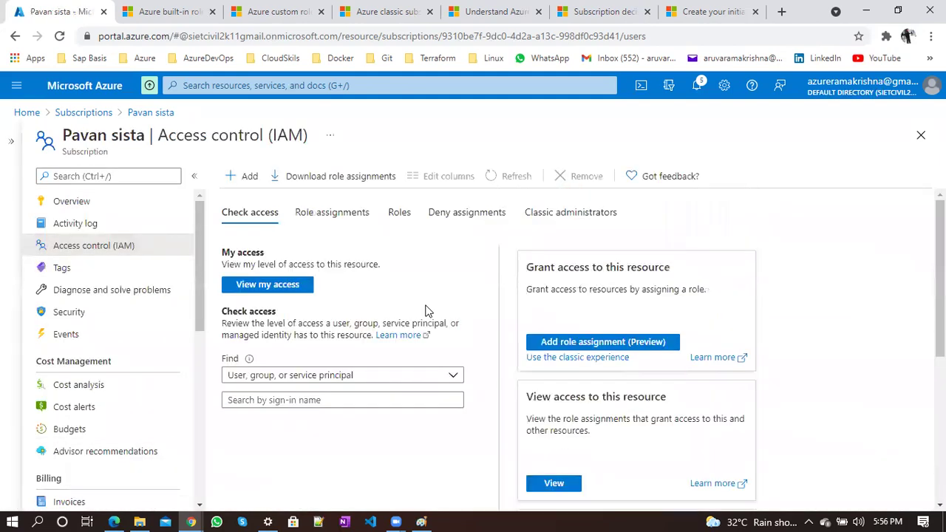
{"action": "left_click", "coordinate": [403, 212]}
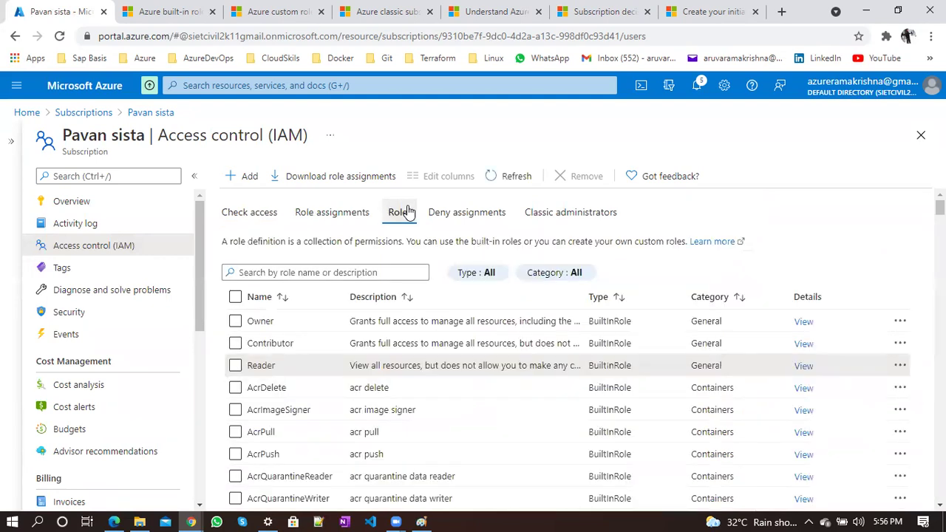
{"action": "left_click", "coordinate": [546, 273]}
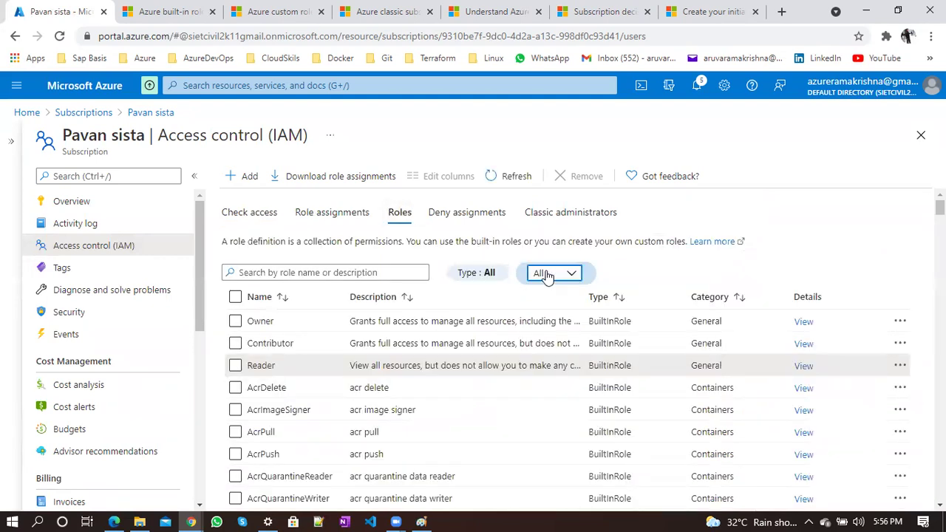
{"action": "left_click", "coordinate": [485, 273]}
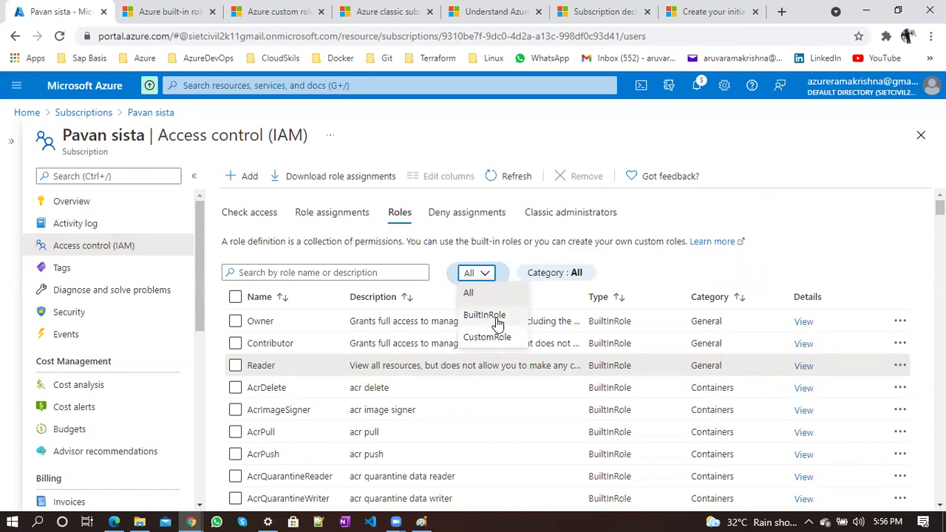
{"action": "left_click", "coordinate": [731, 251]}
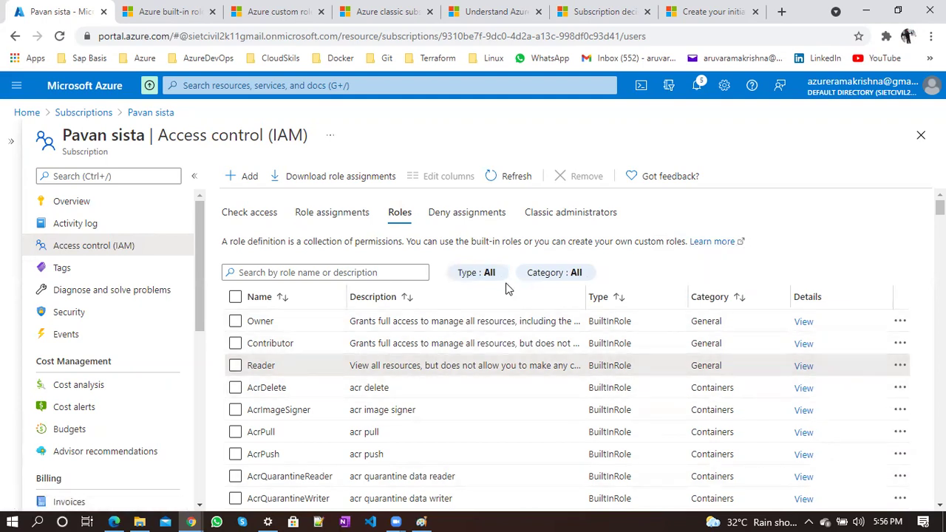
{"action": "left_click", "coordinate": [476, 275]}
{"action": "left_click", "coordinate": [488, 274]}
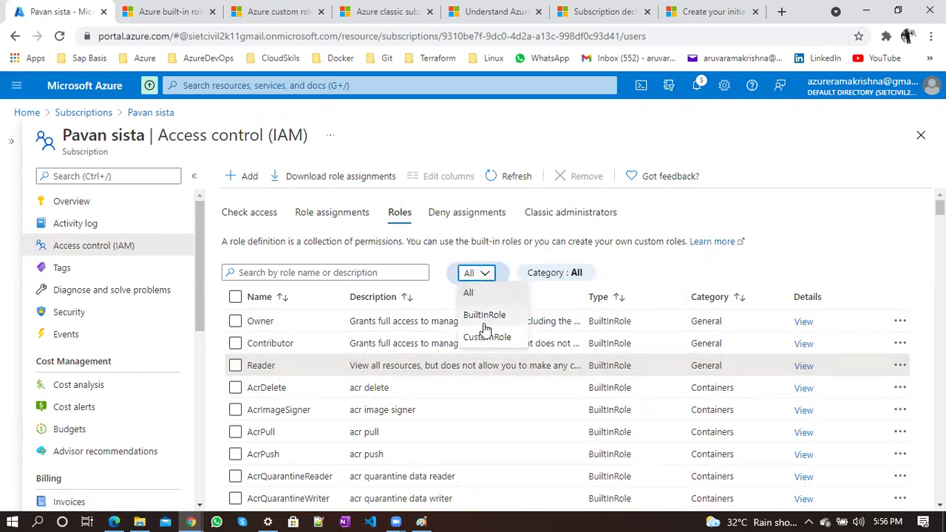
{"action": "left_click", "coordinate": [481, 337]}
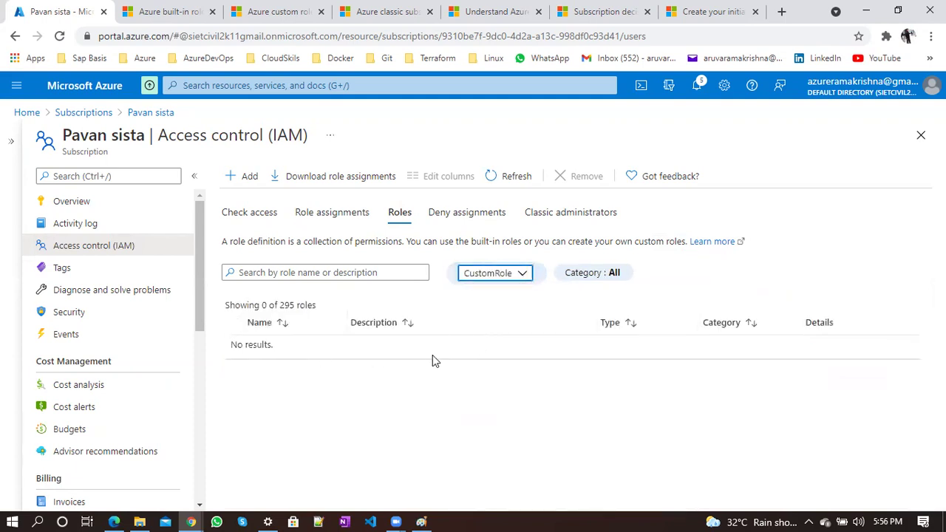
{"action": "left_click", "coordinate": [507, 176]}
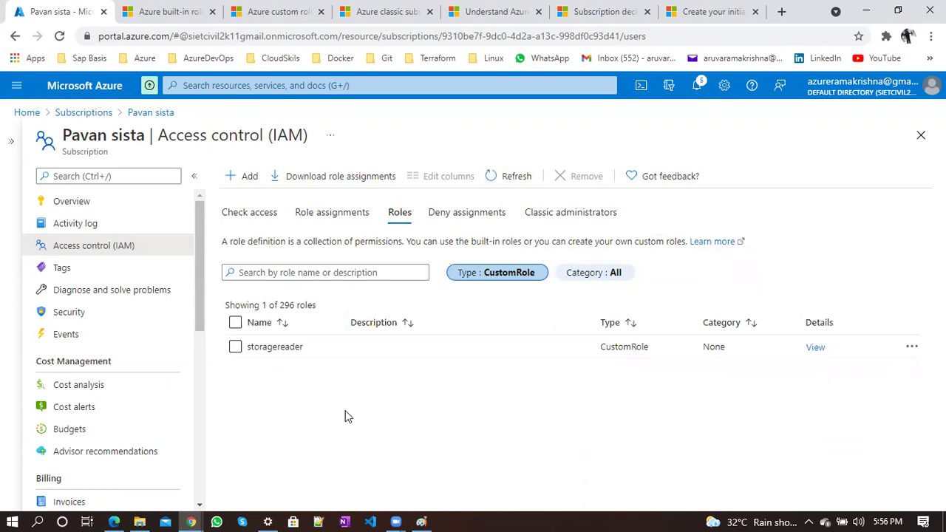
Highlight the new storagereader role in the custom roles list
{"action": "double_click", "coordinate": [273, 347]}
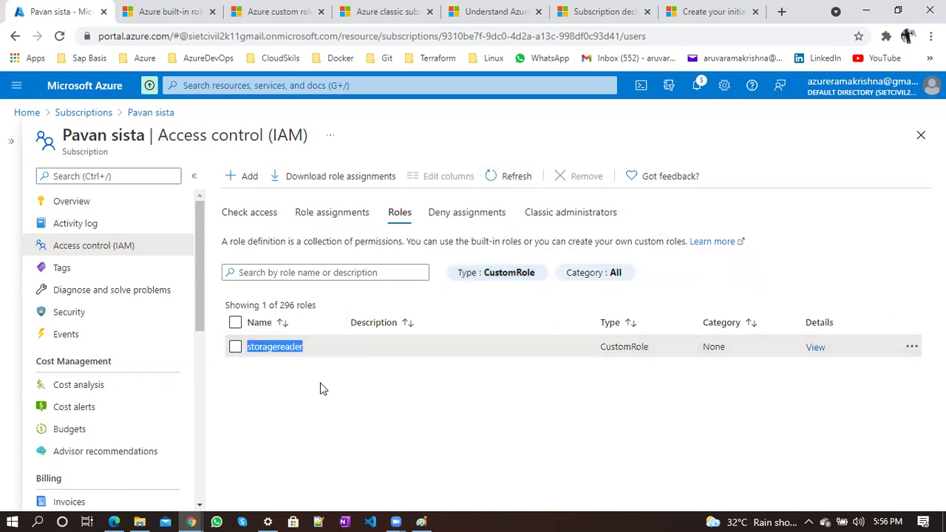
{"action": "left_click", "coordinate": [273, 350]}
{"action": "double_click", "coordinate": [287, 342]}
{"action": "left_click", "coordinate": [272, 412]}
{"action": "double_click", "coordinate": [280, 342]}
{"action": "left_click", "coordinate": [450, 430]}
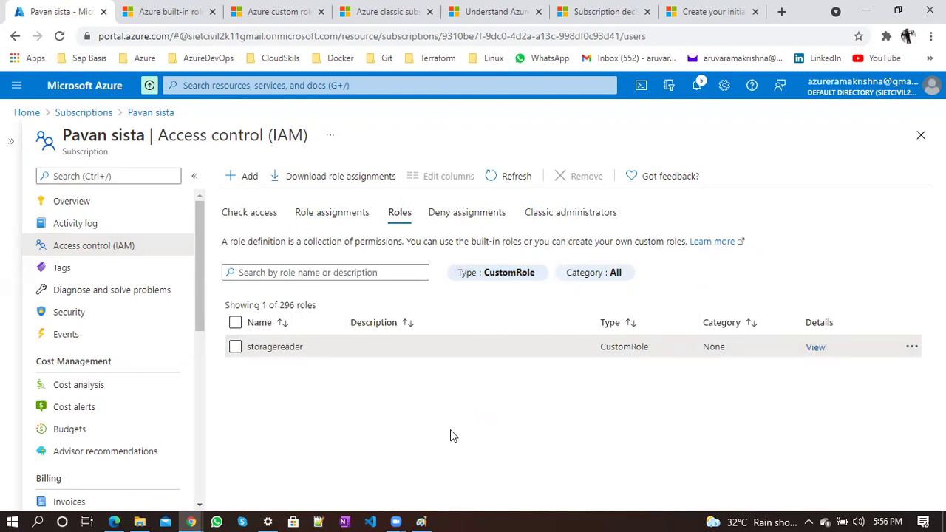
Add a subscription role assignment giving storagereader to the guest user, found by search, and save
{"action": "left_click", "coordinate": [245, 177]}
{"action": "left_click", "coordinate": [255, 200]}
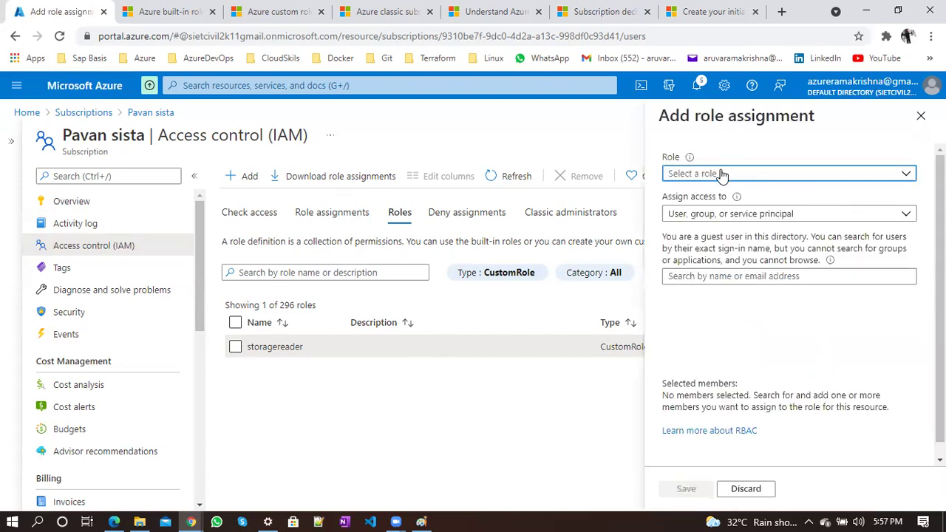
{"action": "left_click", "coordinate": [722, 174]}
{"action": "type", "text": "stor"}
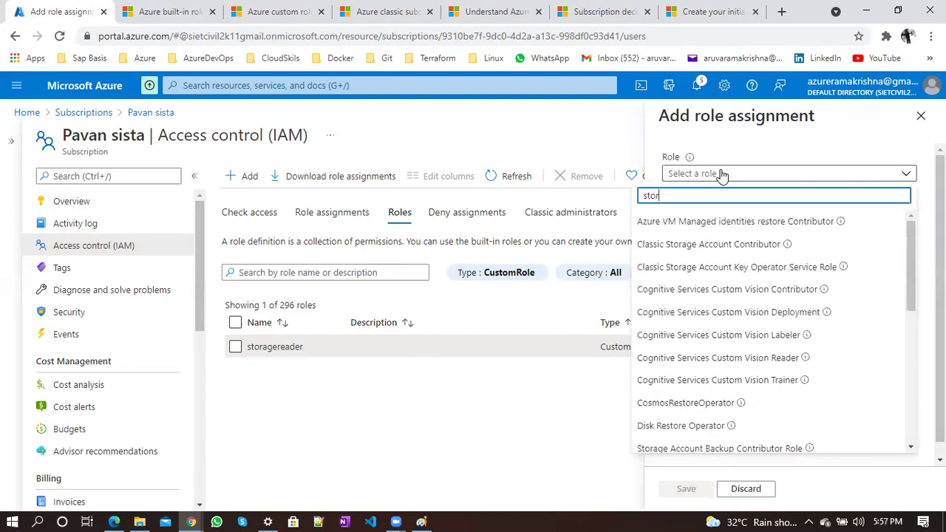
{"action": "type", "text": "ageread"}
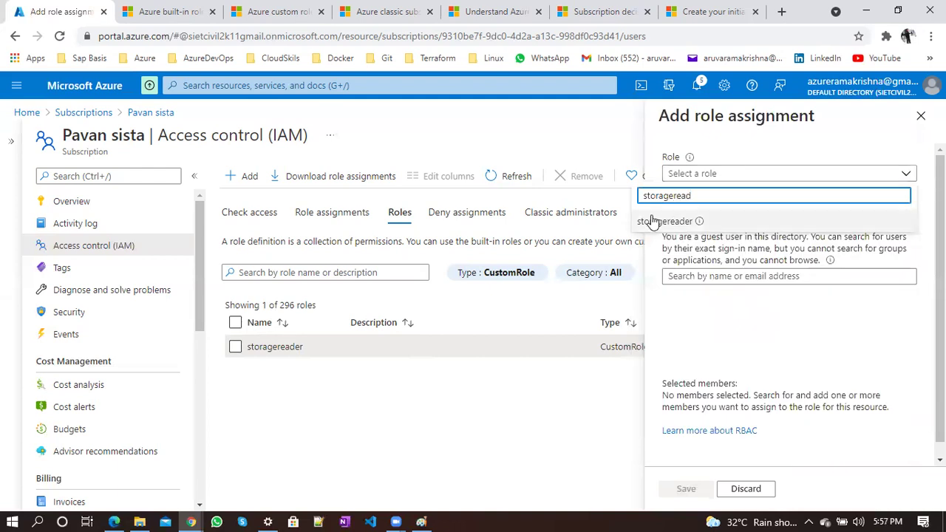
{"action": "left_click", "coordinate": [643, 226]}
{"action": "left_click", "coordinate": [681, 277]}
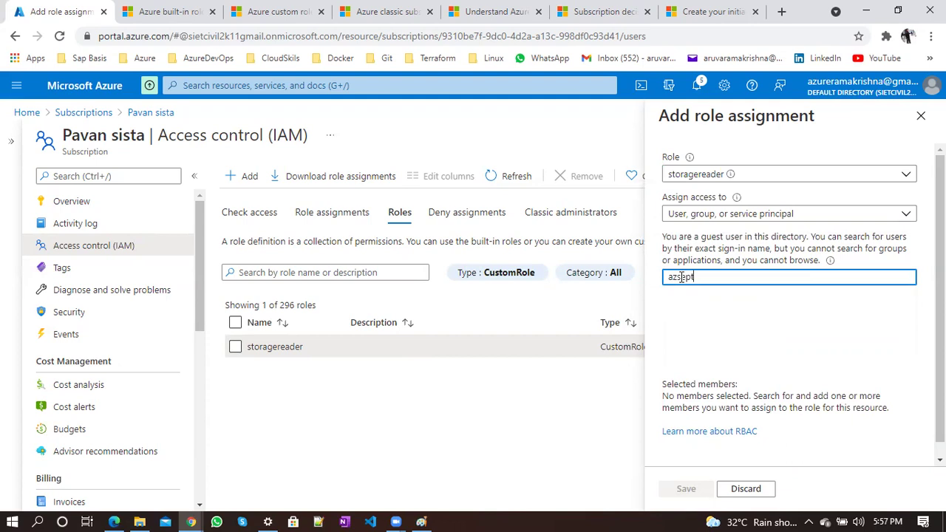
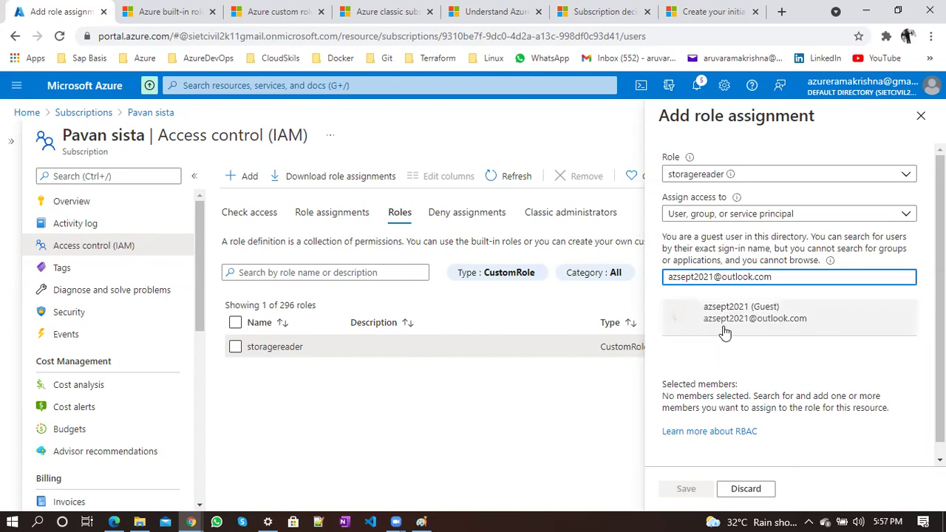
{"action": "left_click", "coordinate": [724, 328]}
{"action": "left_click", "coordinate": [684, 487]}
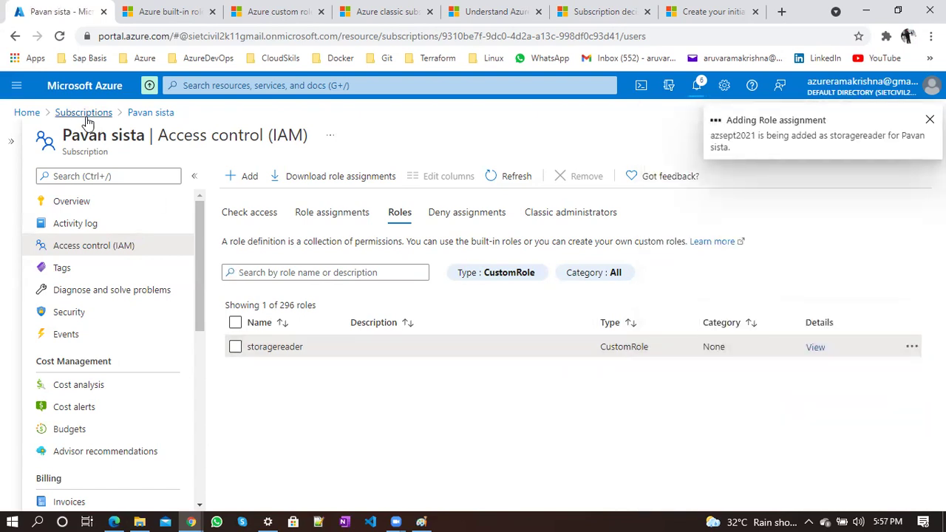
Open the role assignments of the demo-rbac resource group
{"action": "left_click", "coordinate": [55, 115]}
{"action": "left_click", "coordinate": [28, 114]}
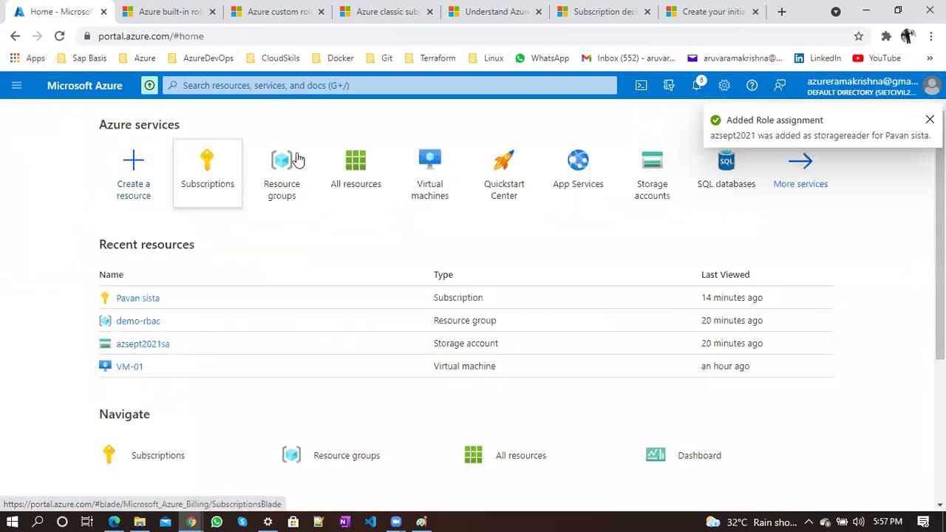
{"action": "left_click", "coordinate": [299, 160]}
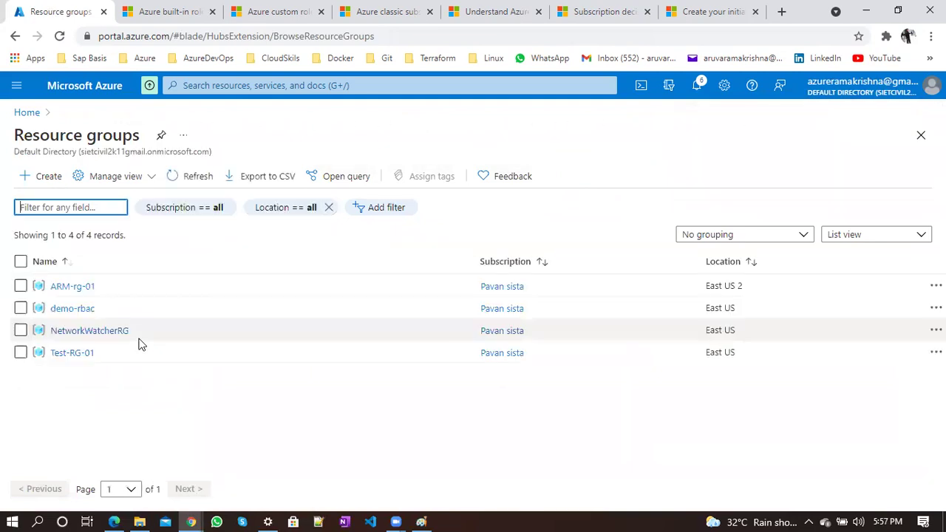
{"action": "left_click", "coordinate": [80, 307]}
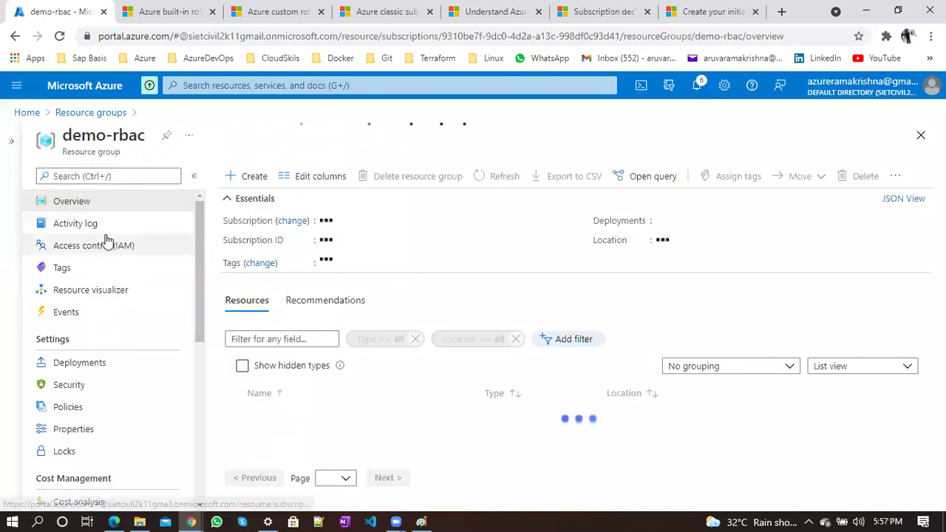
{"action": "left_click", "coordinate": [104, 243]}
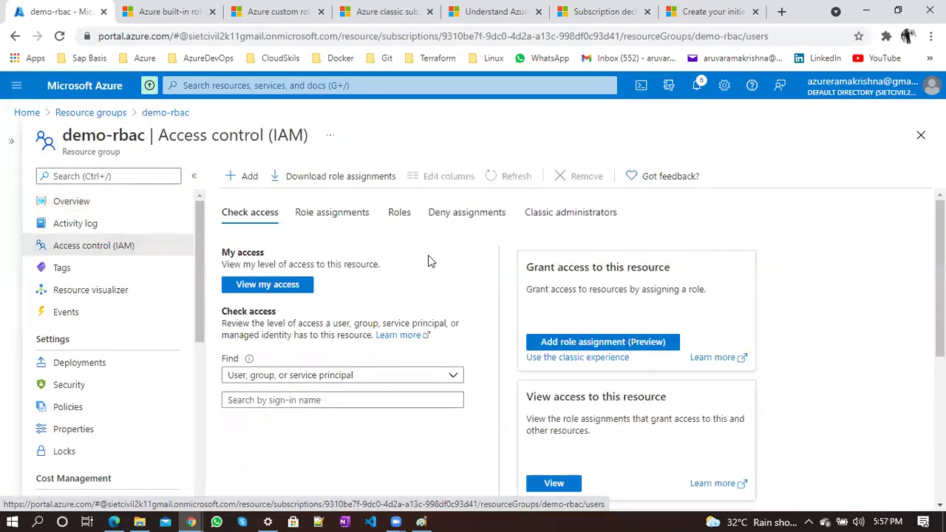
{"action": "left_click", "coordinate": [331, 213]}
{"action": "scroll", "coordinate": [473, 394], "scroll_direction": "down", "scroll_amount": 1}
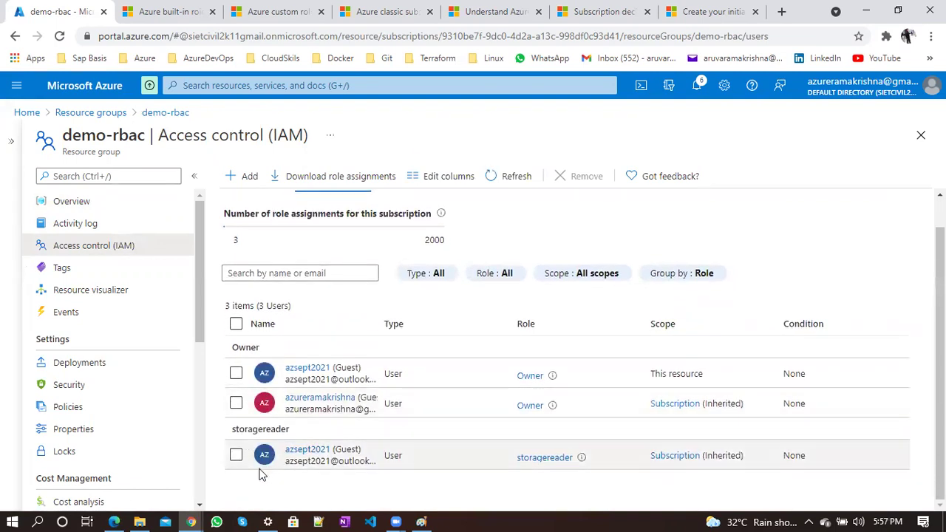
Remove the guest's Owner assignment on demo-rbac, then switch to the guest's browser session
{"action": "left_click", "coordinate": [237, 373]}
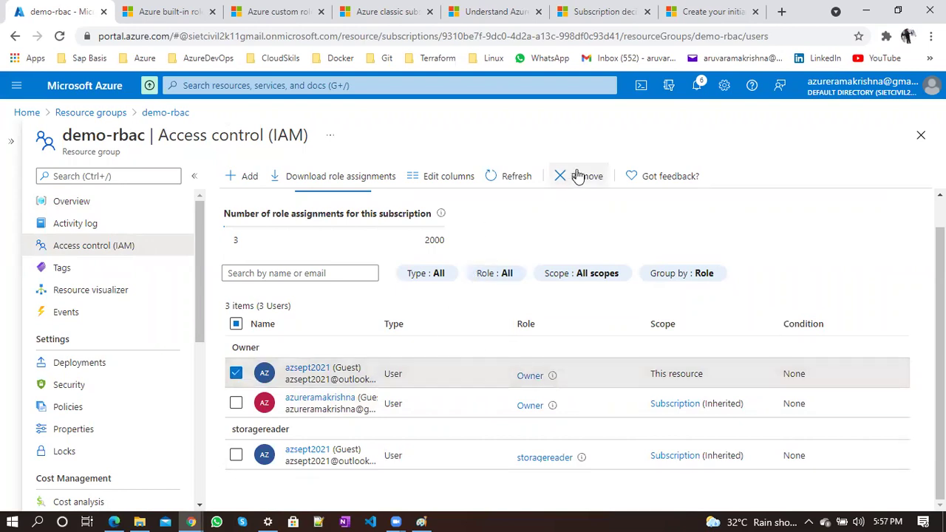
{"action": "left_click", "coordinate": [577, 176]}
{"action": "left_click", "coordinate": [231, 255]}
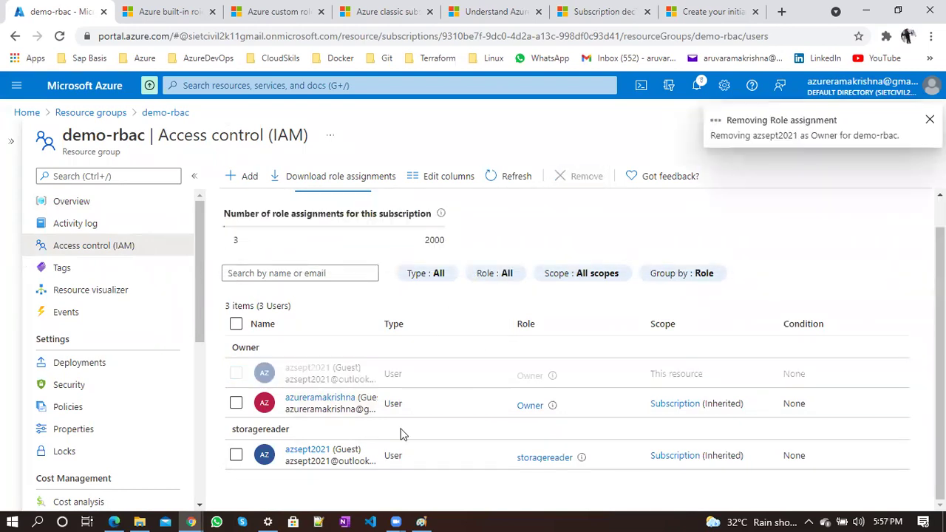
{"action": "left_click", "coordinate": [272, 456]}
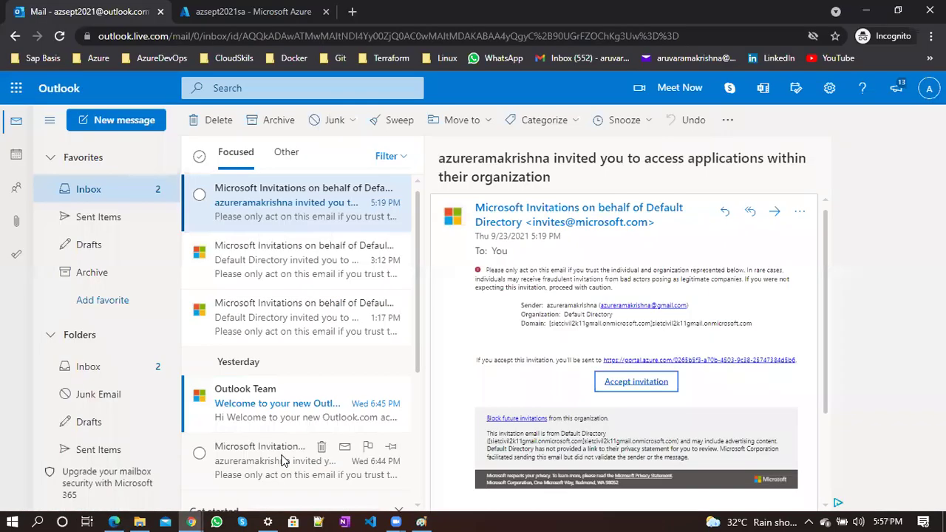
As the guest, reload the portal and check the guest's role in the subscriptions list
{"action": "left_click", "coordinate": [251, 11]}
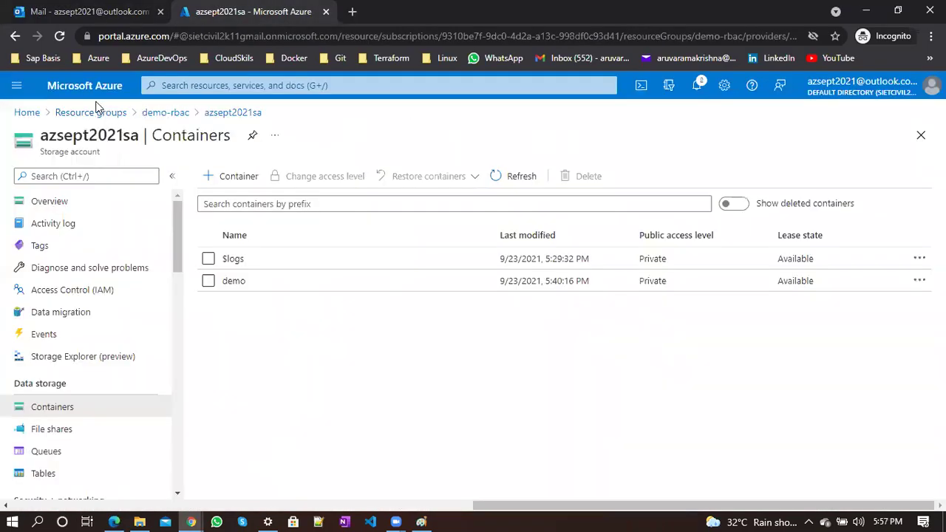
{"action": "left_click", "coordinate": [27, 111]}
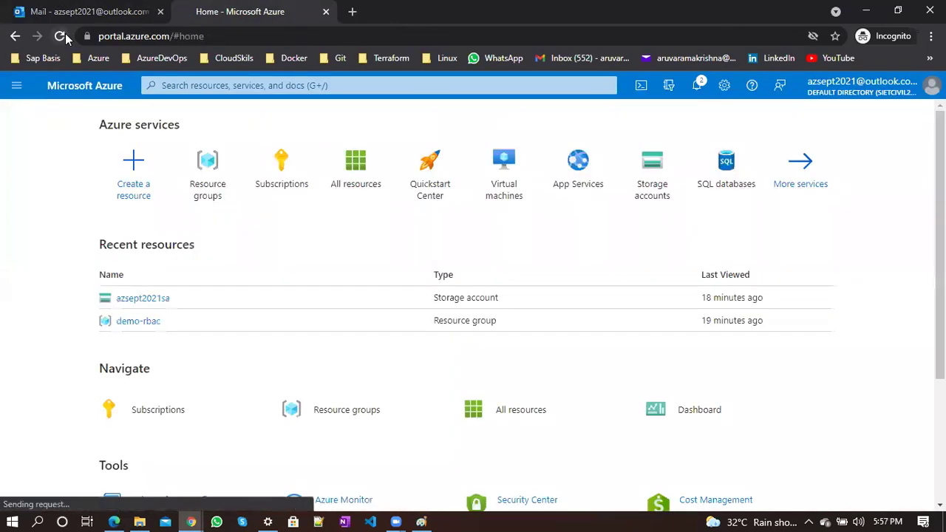
{"action": "left_click", "coordinate": [63, 35]}
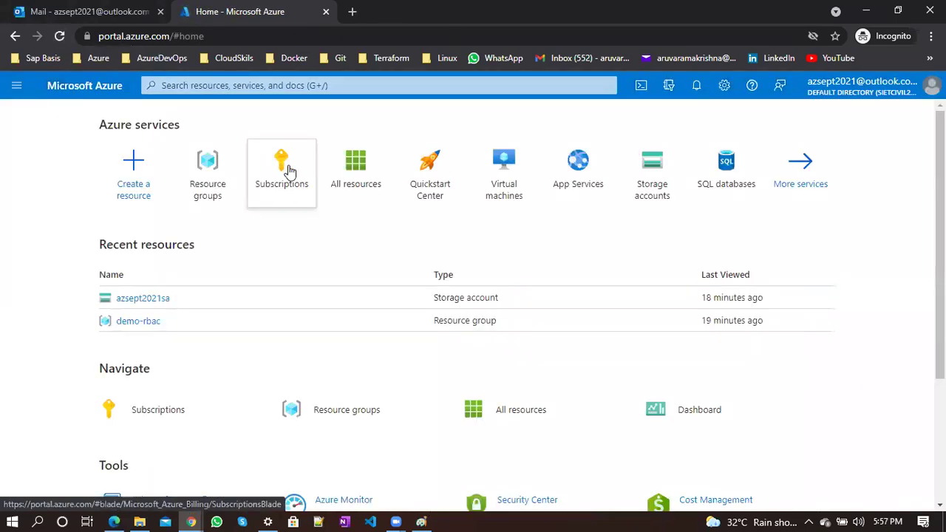
{"action": "left_click", "coordinate": [288, 170]}
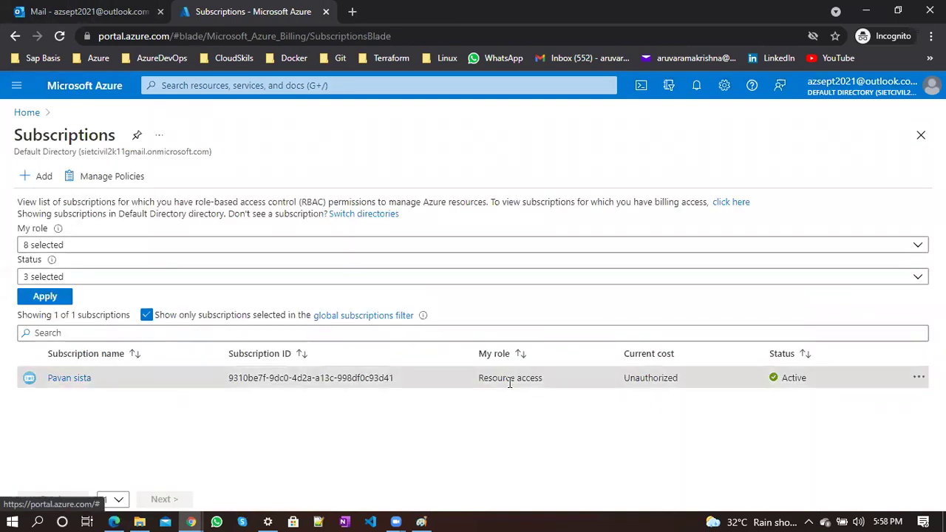
{"action": "double_click", "coordinate": [496, 377]}
{"action": "left_click", "coordinate": [61, 37]}
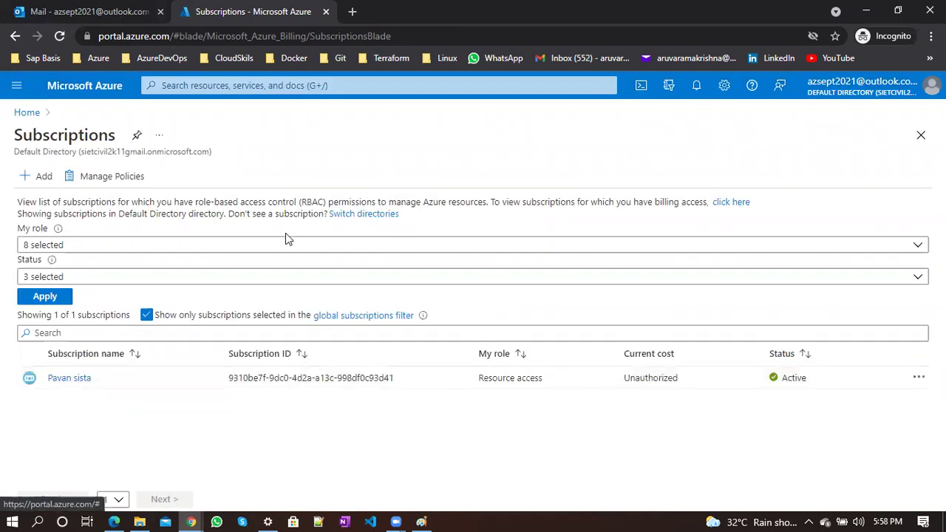
{"action": "left_click", "coordinate": [60, 39]}
Open and refresh All resources, which lists only azsept2021sa in demo-rbac
{"action": "left_click", "coordinate": [28, 112]}
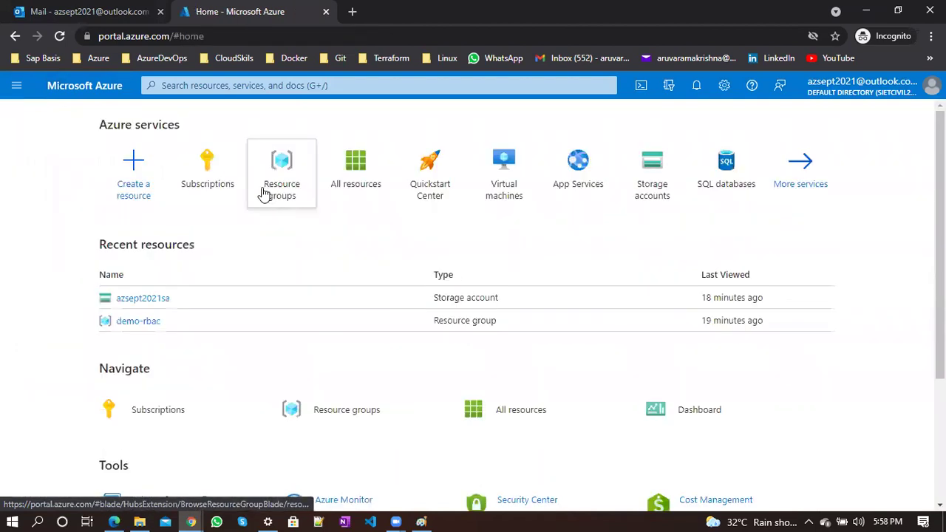
{"action": "left_click", "coordinate": [360, 190]}
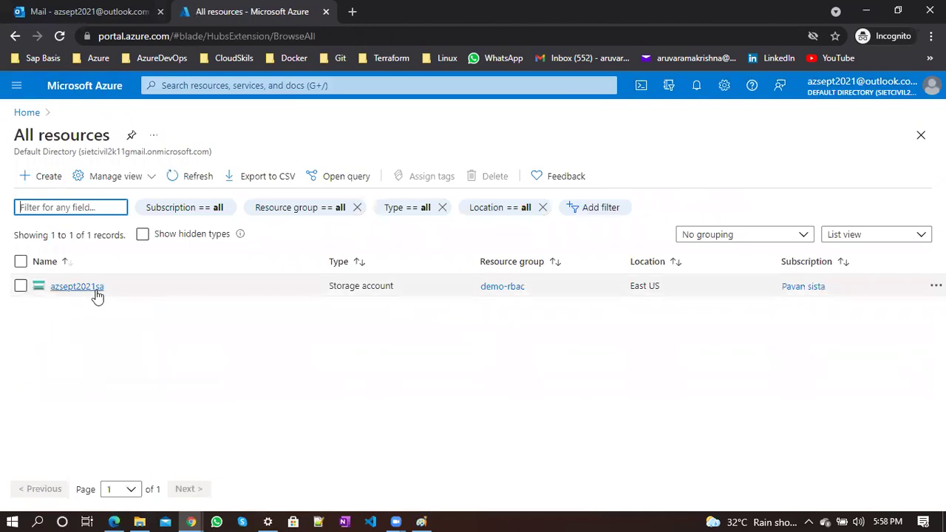
{"action": "left_click", "coordinate": [185, 178]}
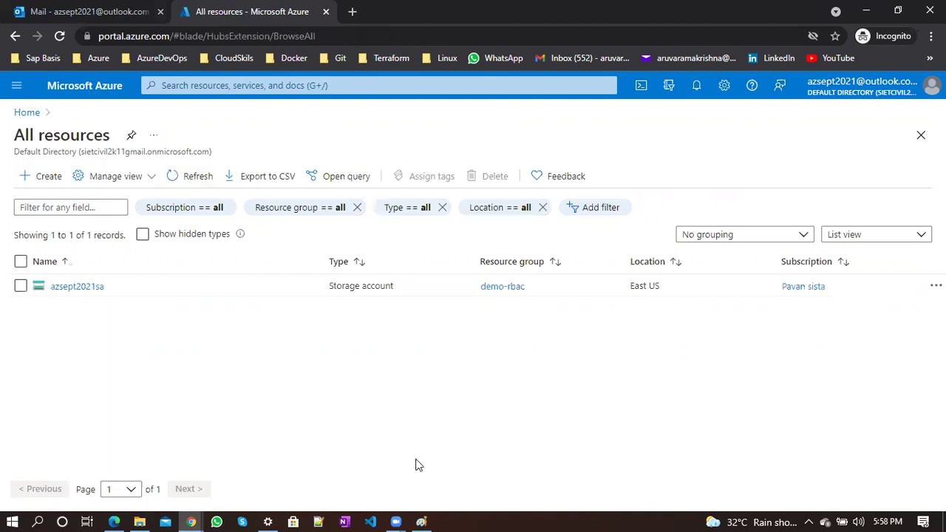
{"action": "left_click", "coordinate": [421, 521]}
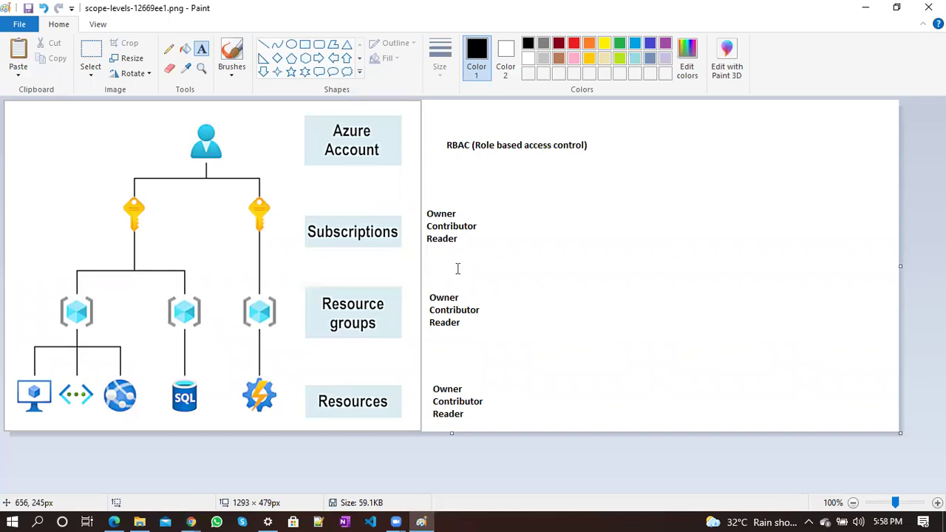
{"action": "key", "text": "alt+Tab"}
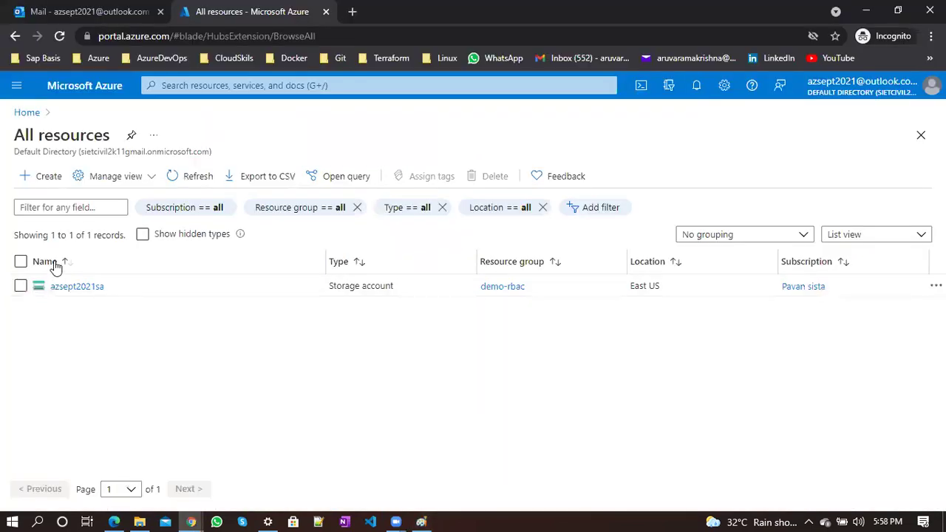
Open the azsept2021sa storage account and refresh its IAM role assignments list
{"action": "left_click", "coordinate": [68, 288]}
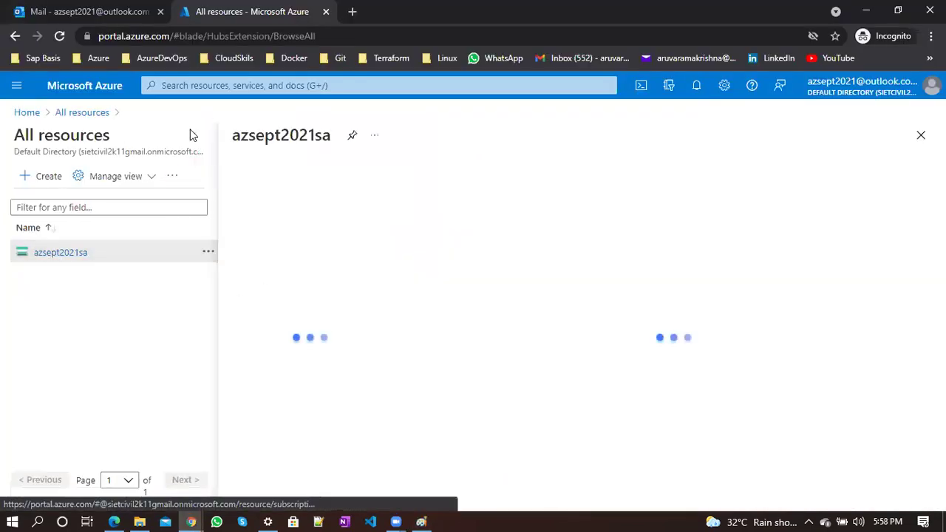
{"action": "left_click", "coordinate": [192, 140]}
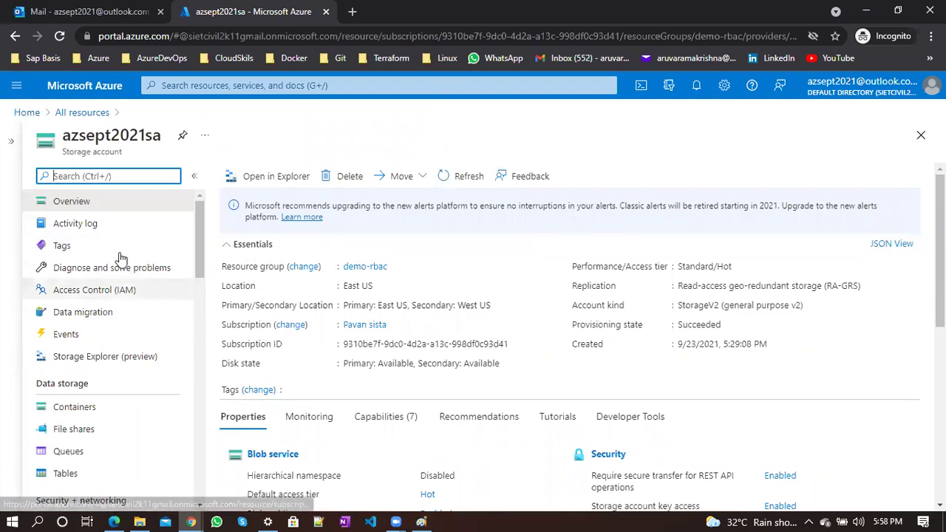
{"action": "left_click", "coordinate": [110, 289]}
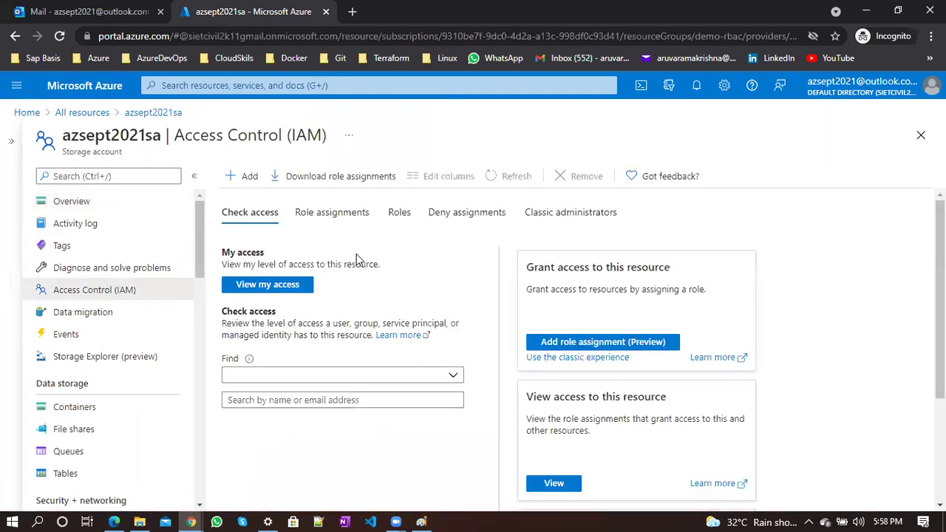
{"action": "left_click", "coordinate": [336, 214]}
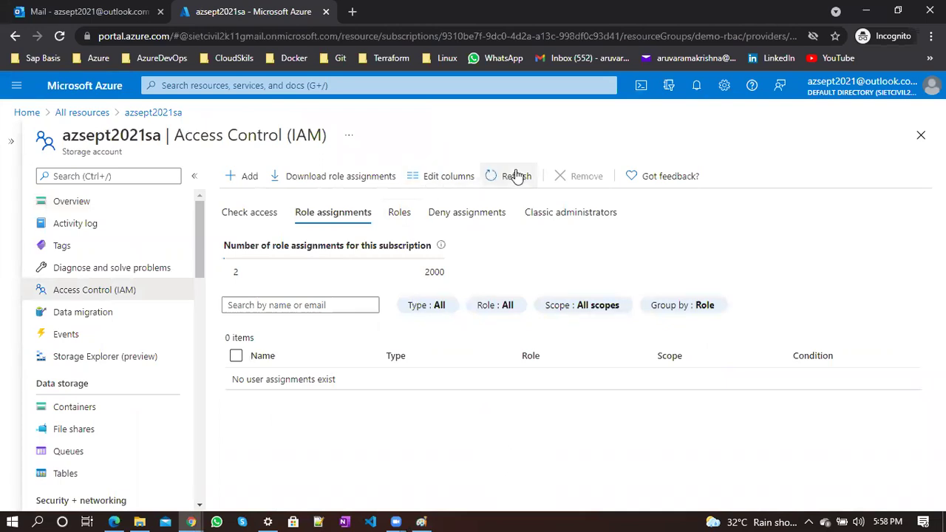
{"action": "left_click", "coordinate": [517, 176]}
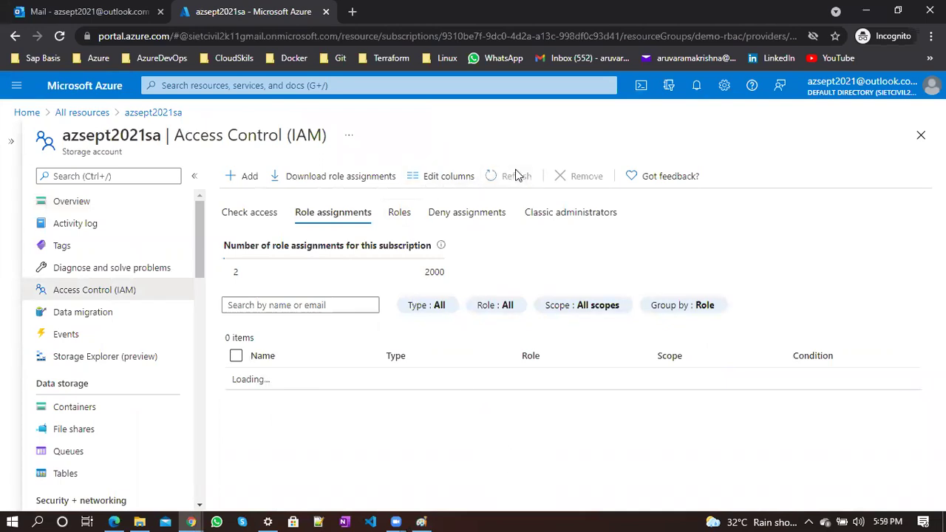
{"action": "left_click", "coordinate": [516, 176]}
{"action": "left_click", "coordinate": [515, 174]}
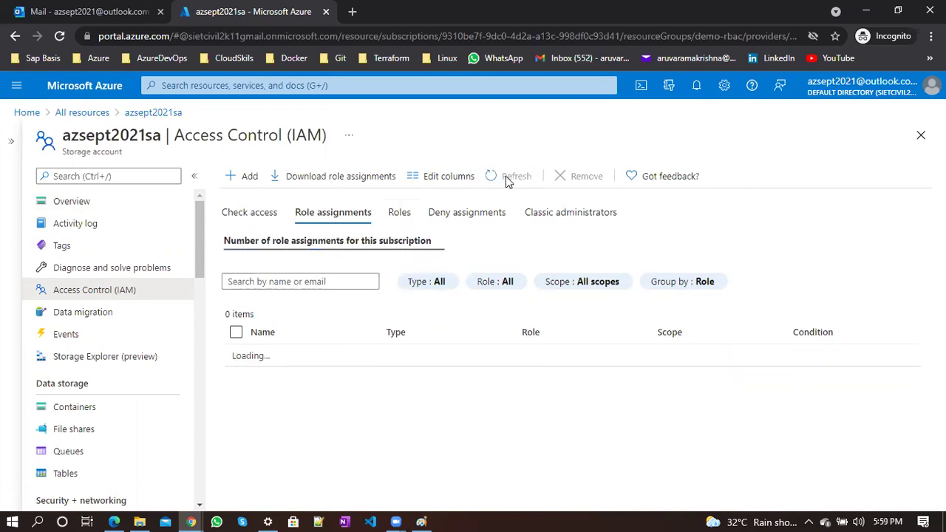
{"action": "left_click", "coordinate": [505, 179]}
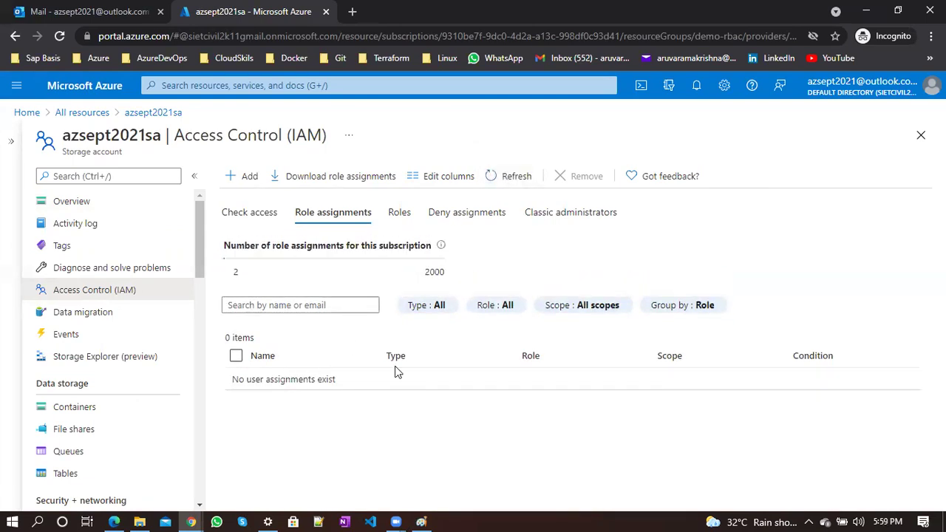
{"action": "left_click", "coordinate": [503, 182]}
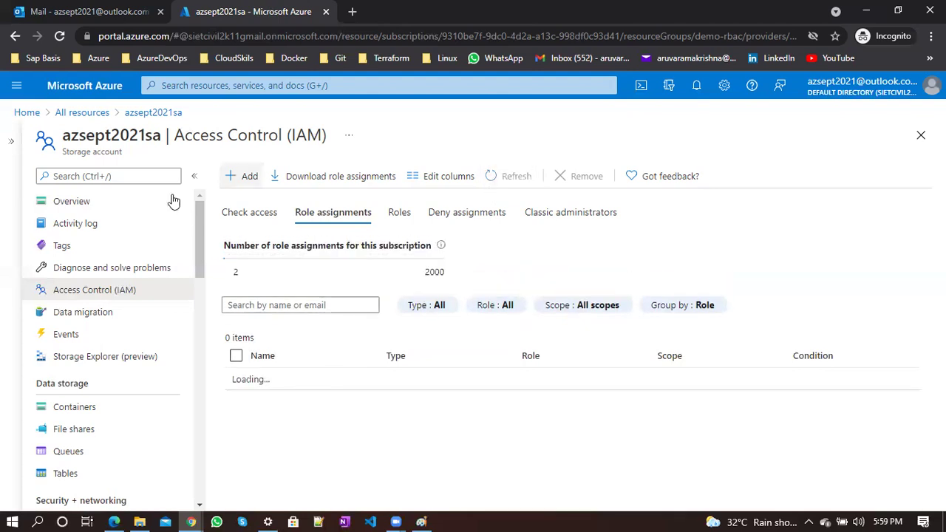
Open azsept2021sa's blob containers ($logs, demo) from Overview, then switch to Paint
{"action": "left_click", "coordinate": [97, 200]}
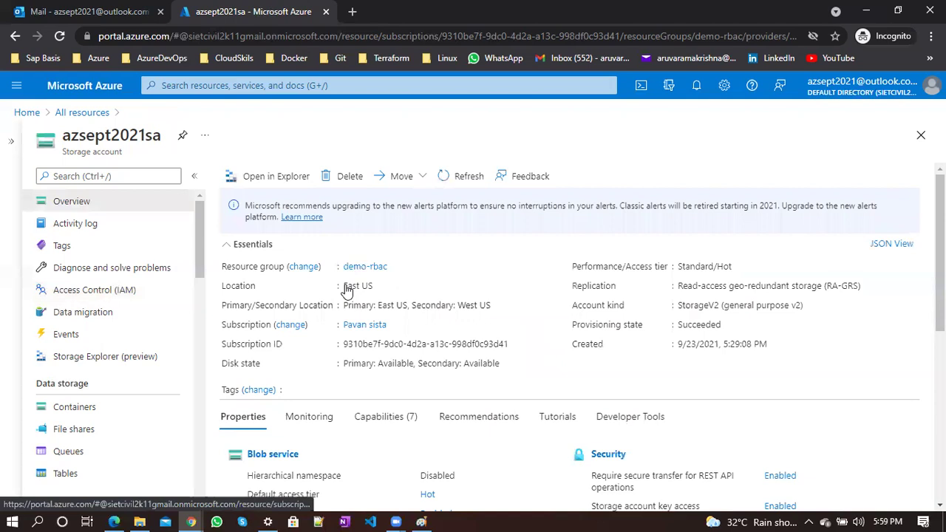
{"action": "scroll", "coordinate": [344, 289], "scroll_direction": "down", "scroll_amount": 3}
{"action": "scroll", "coordinate": [310, 347], "scroll_direction": "up", "scroll_amount": 2}
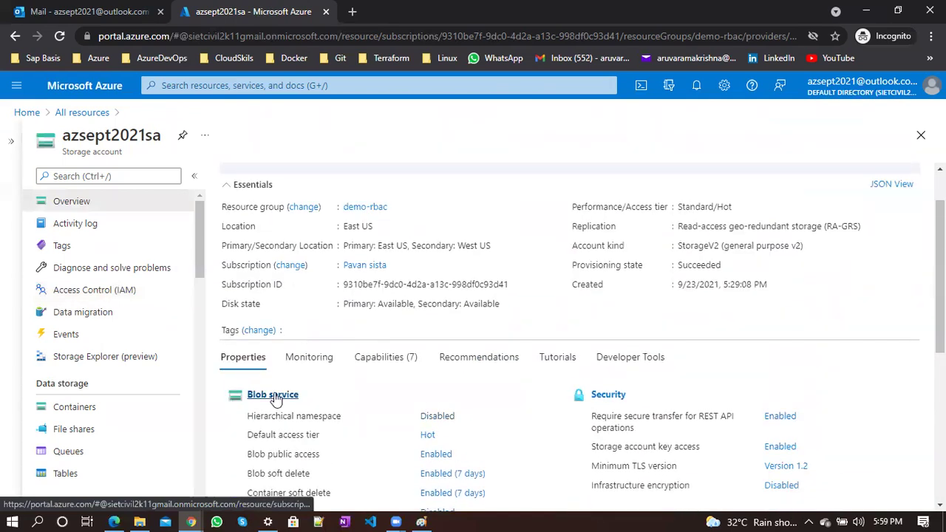
{"action": "left_click", "coordinate": [274, 396]}
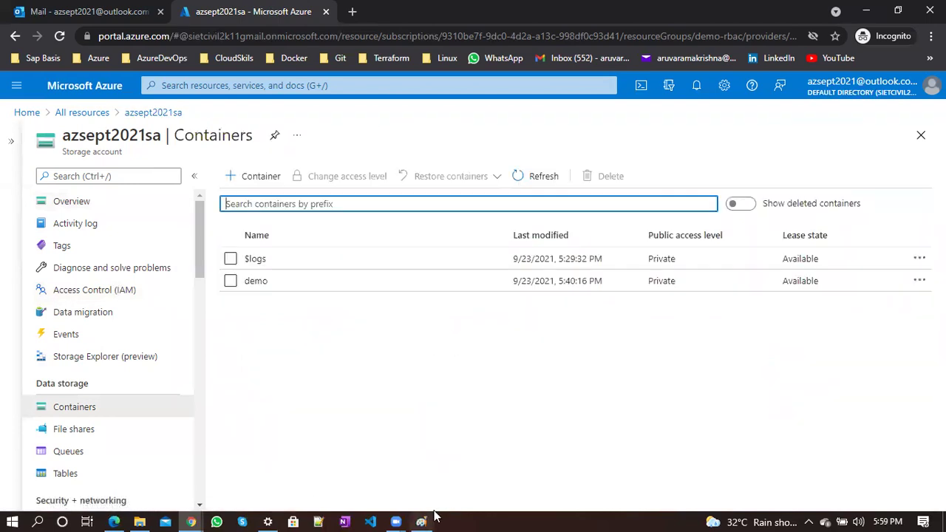
{"action": "left_click", "coordinate": [435, 516]}
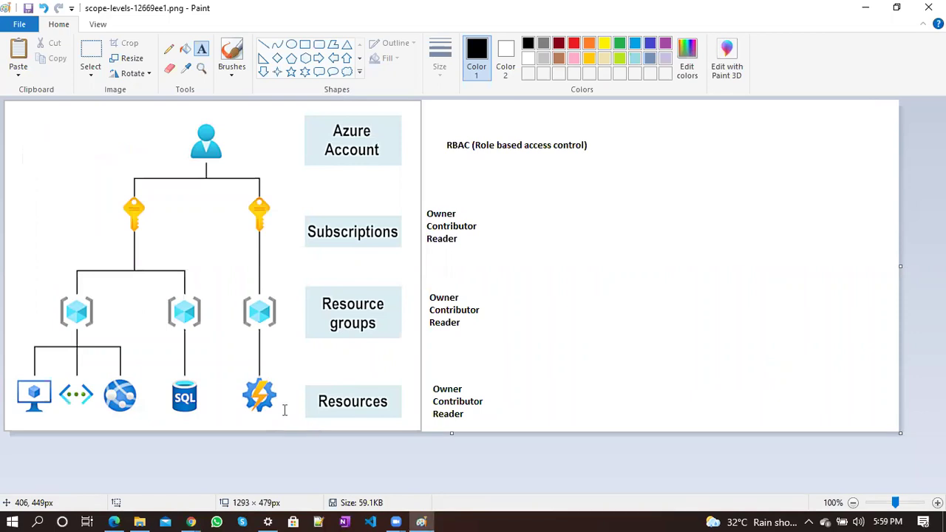
Create a container named test in azsept2021sa and refresh the list
{"action": "key", "text": "alt+Tab"}
{"action": "left_click", "coordinate": [234, 175]}
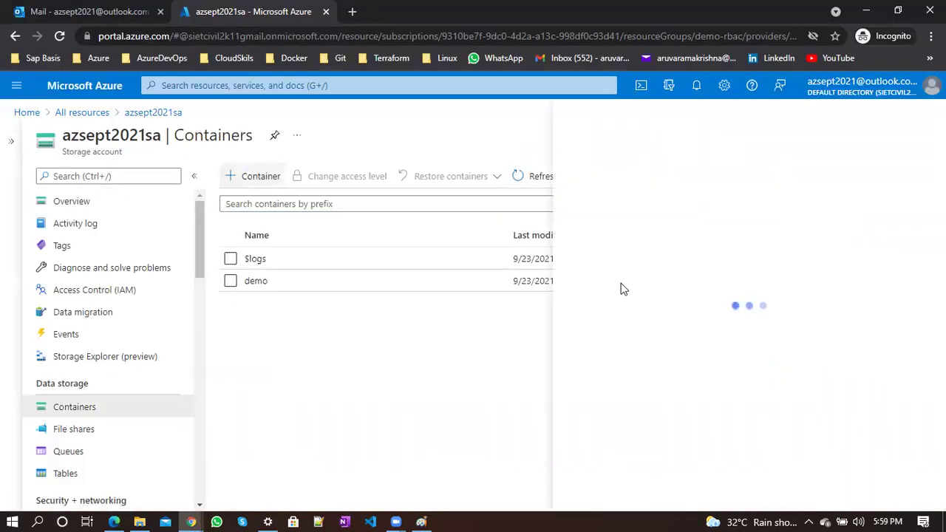
{"action": "type", "text": "test"}
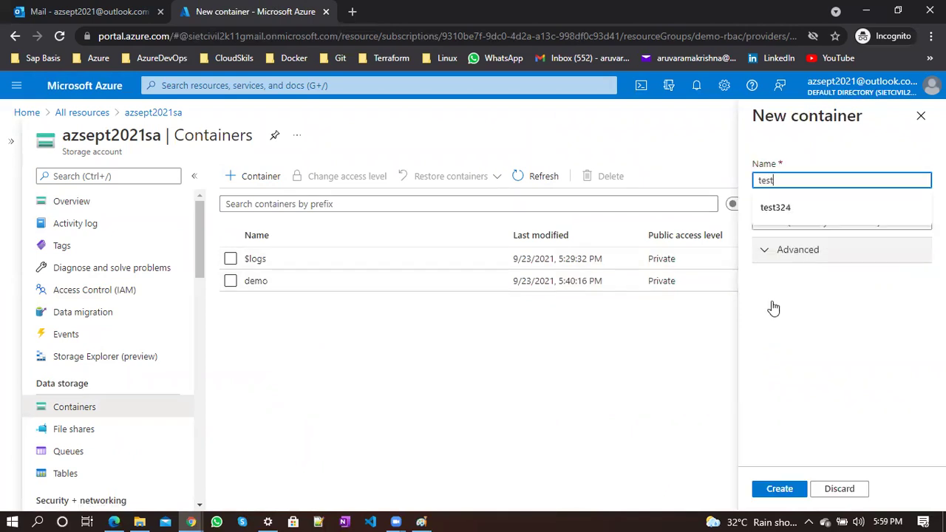
{"action": "left_click", "coordinate": [766, 491]}
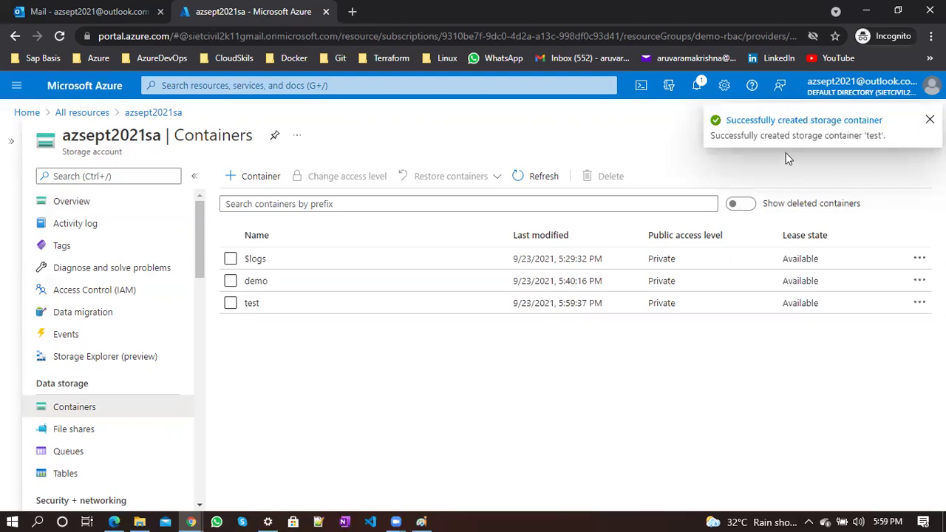
{"action": "left_click", "coordinate": [520, 181]}
{"action": "left_click", "coordinate": [520, 182]}
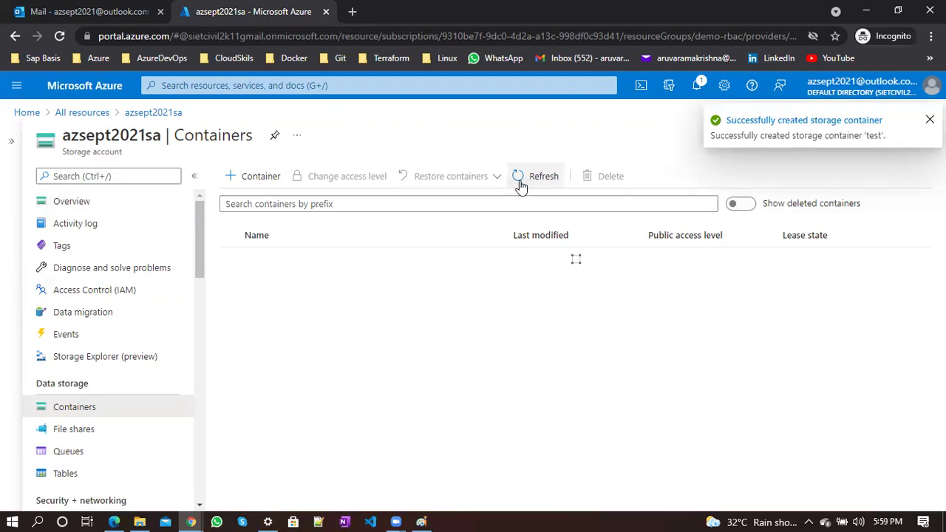
{"action": "left_click", "coordinate": [60, 37]}
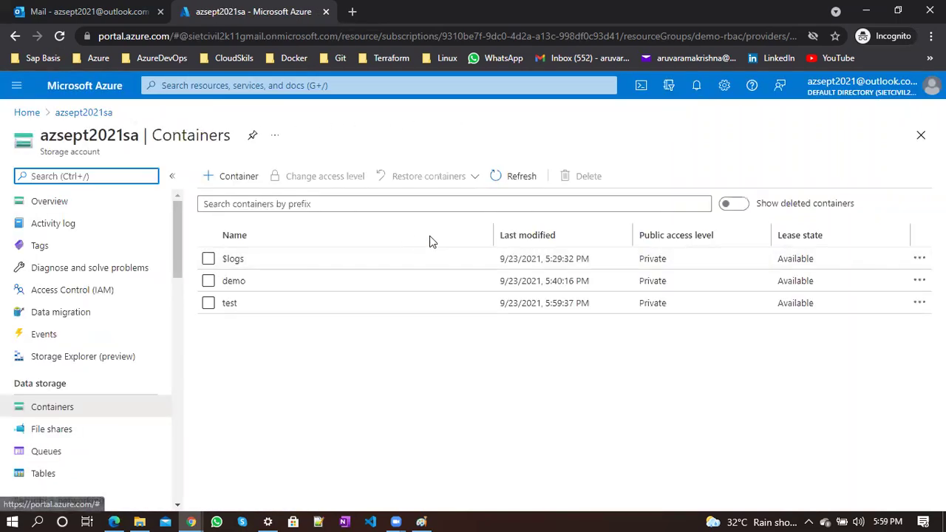
Delete the test container and refresh, leaving only $logs and demo
{"action": "left_click", "coordinate": [208, 304]}
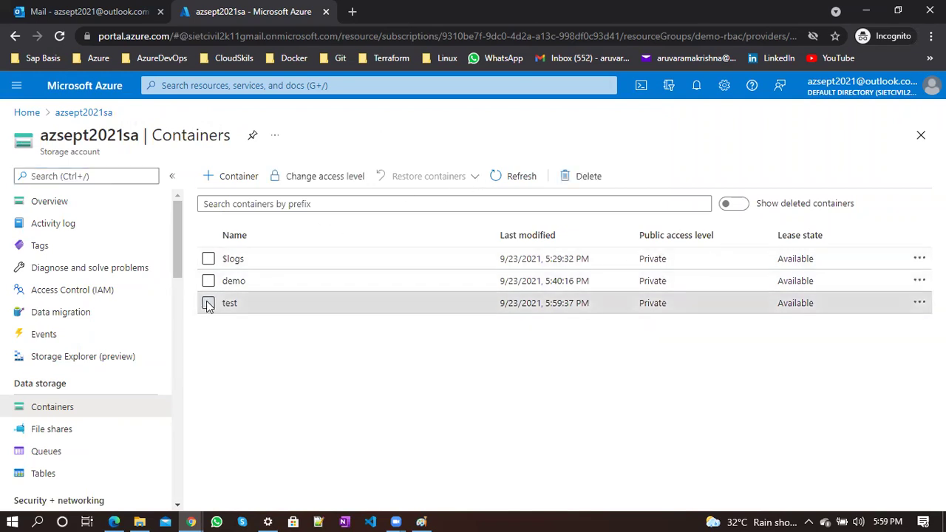
{"action": "left_click", "coordinate": [569, 185]}
{"action": "left_click", "coordinate": [243, 393]}
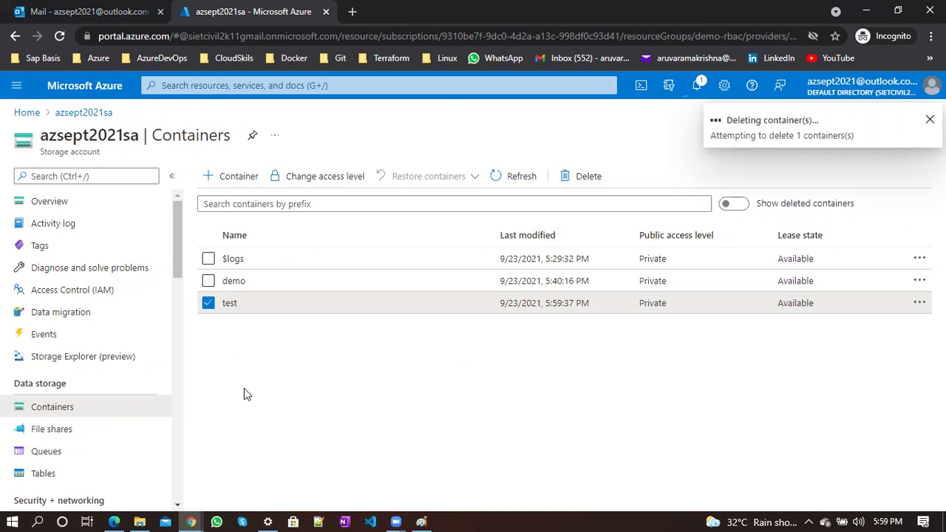
{"action": "left_click", "coordinate": [508, 183]}
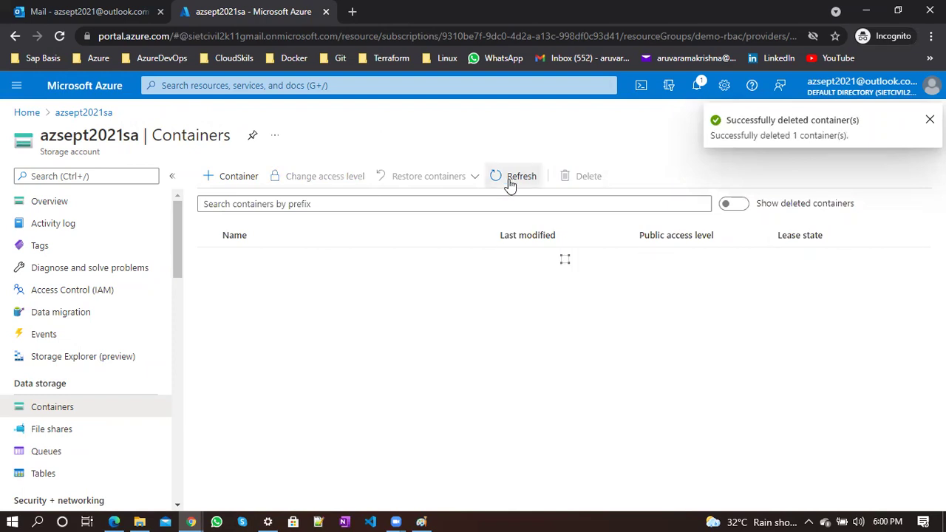
{"action": "left_click", "coordinate": [508, 183]}
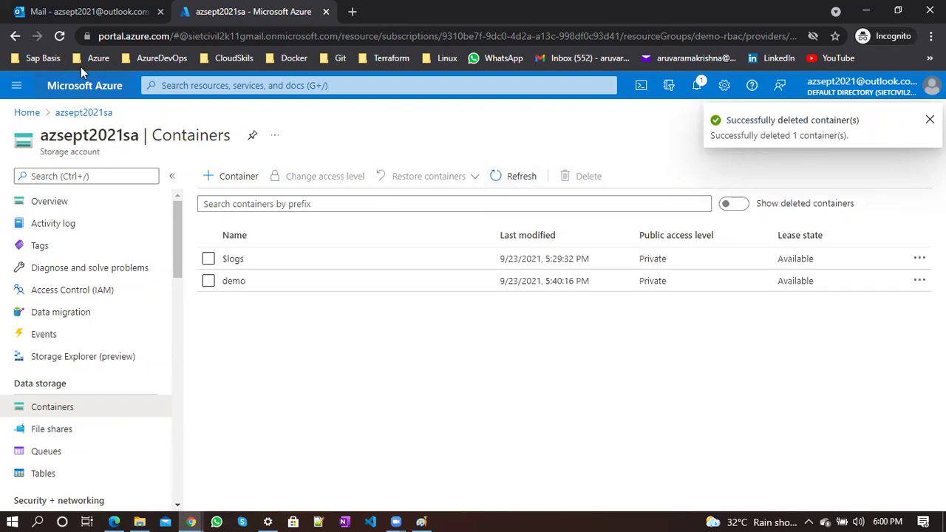
Reload the portal, go to Home, and bring the Paint RBAC scope-levels diagram forward
{"action": "left_click", "coordinate": [65, 35]}
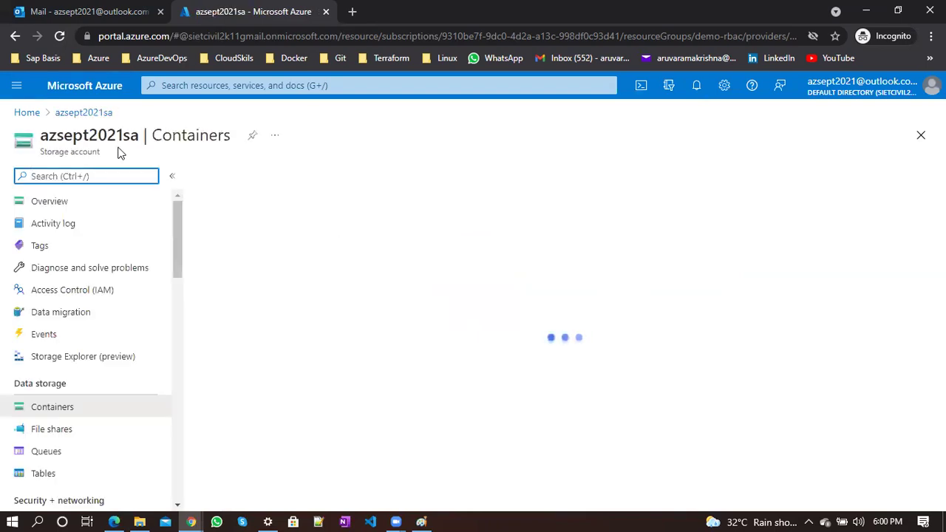
{"action": "left_click", "coordinate": [23, 112]}
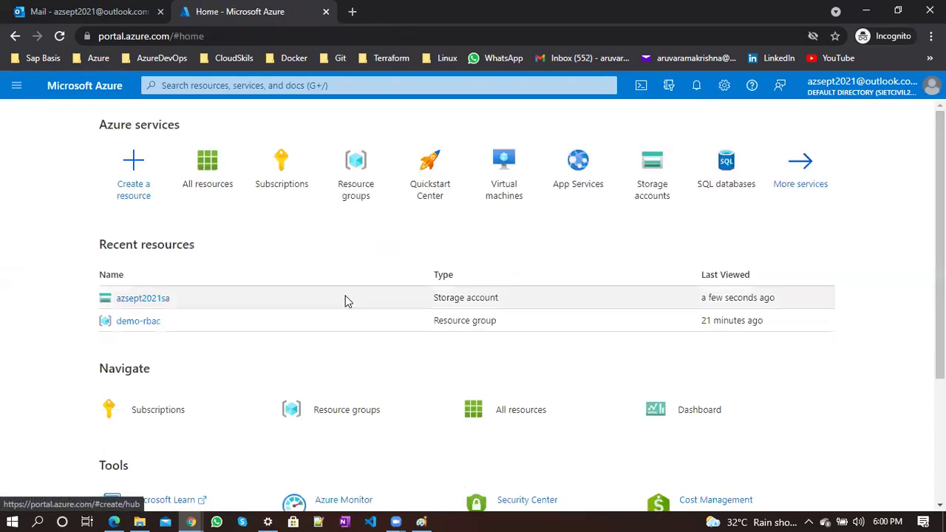
{"action": "left_click", "coordinate": [421, 521]}
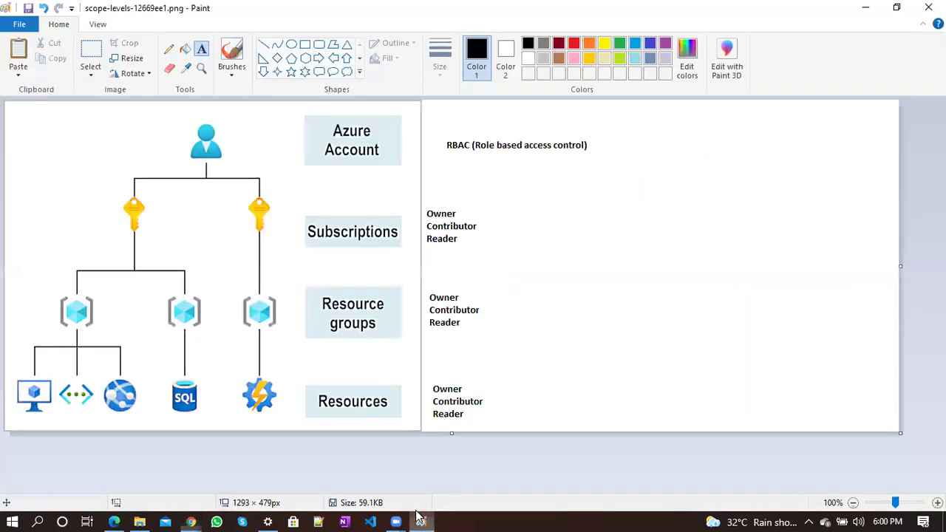